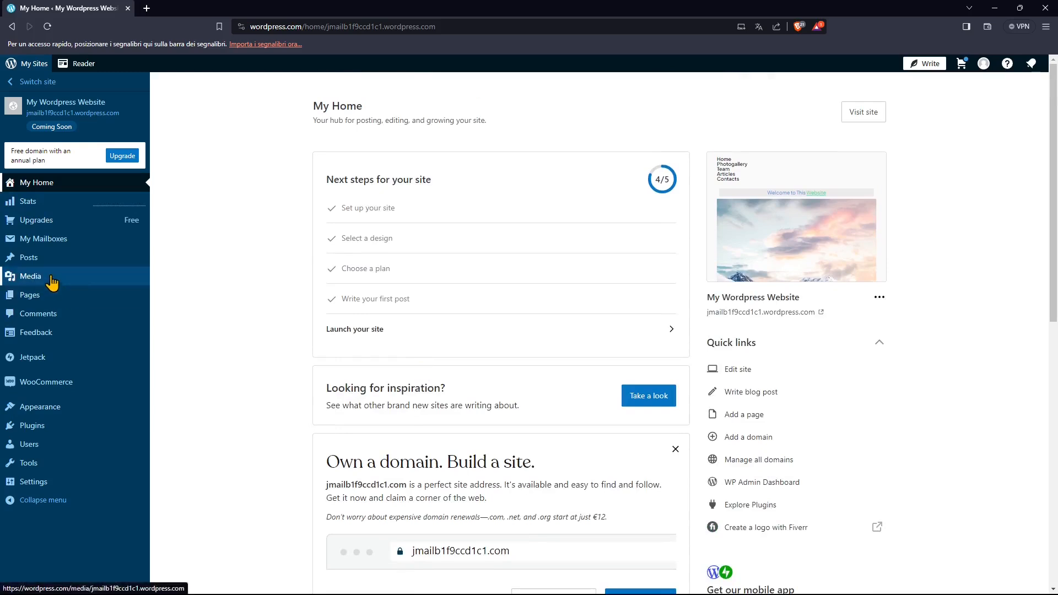
Open the Contact page from the drafts list and look through its contact form and map.
left_click(34, 296)
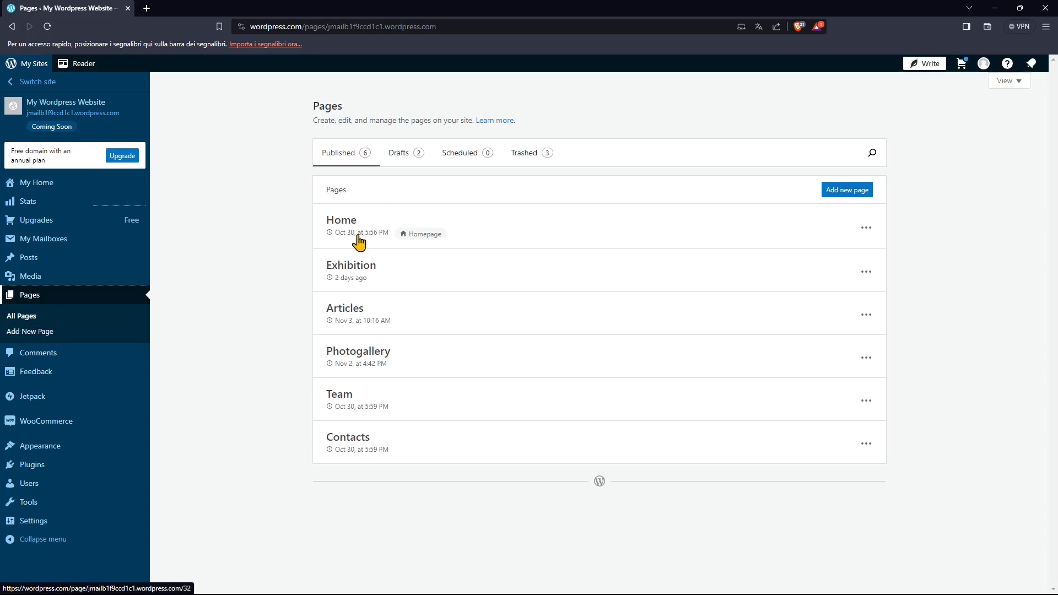
left_click(388, 166)
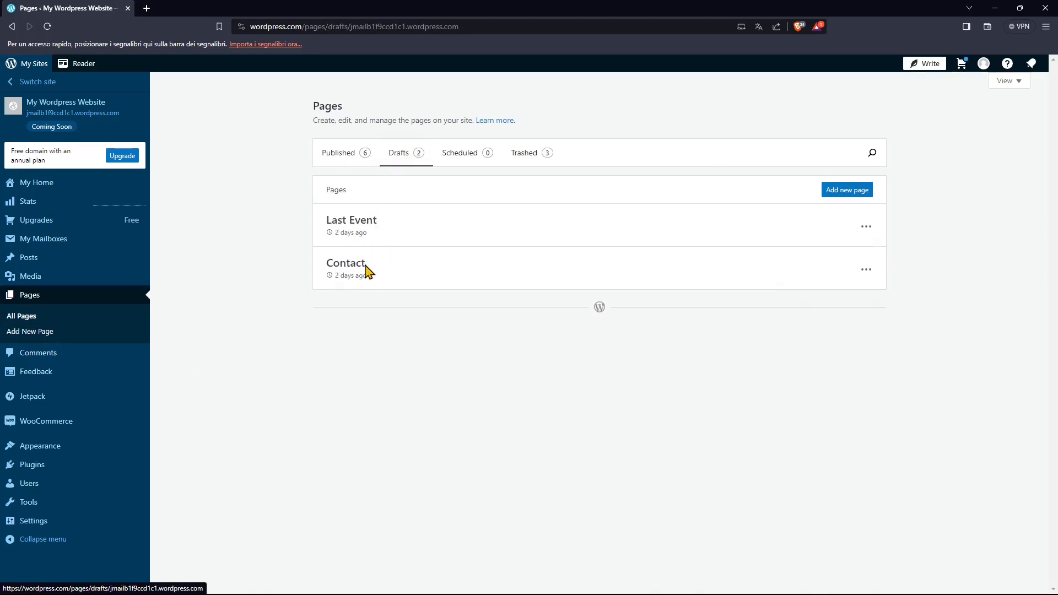
left_click(335, 266)
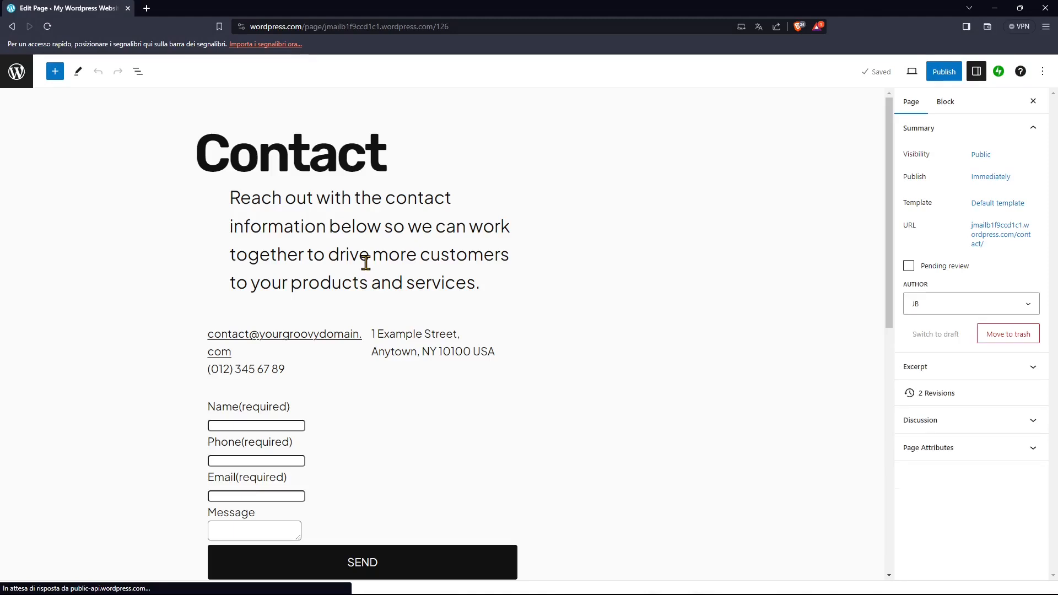
scroll(595, 371, "down", 2)
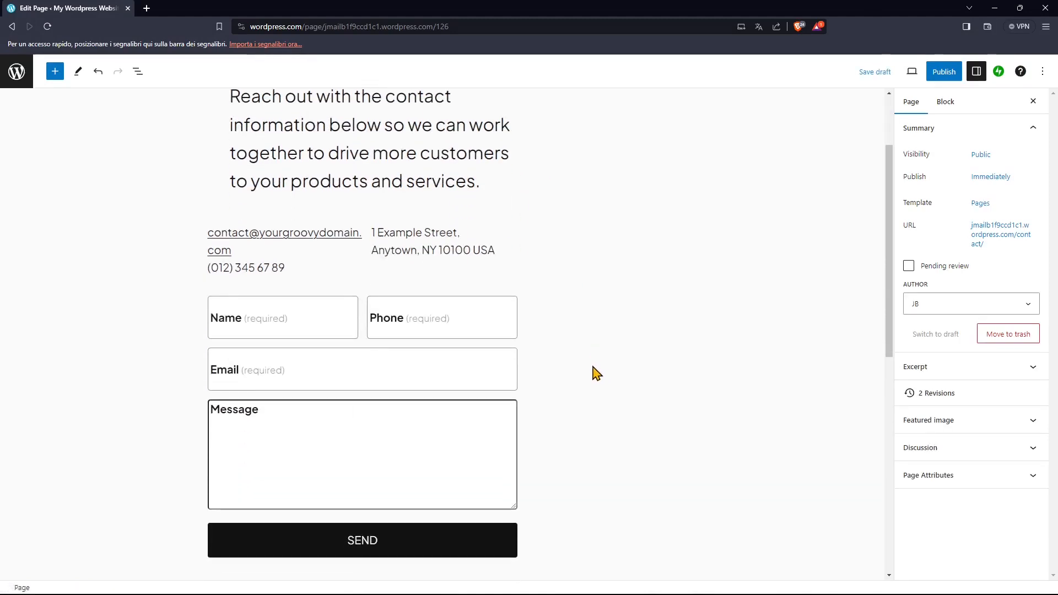
scroll(447, 349, "down", 4)
scroll(397, 250, "up", 4)
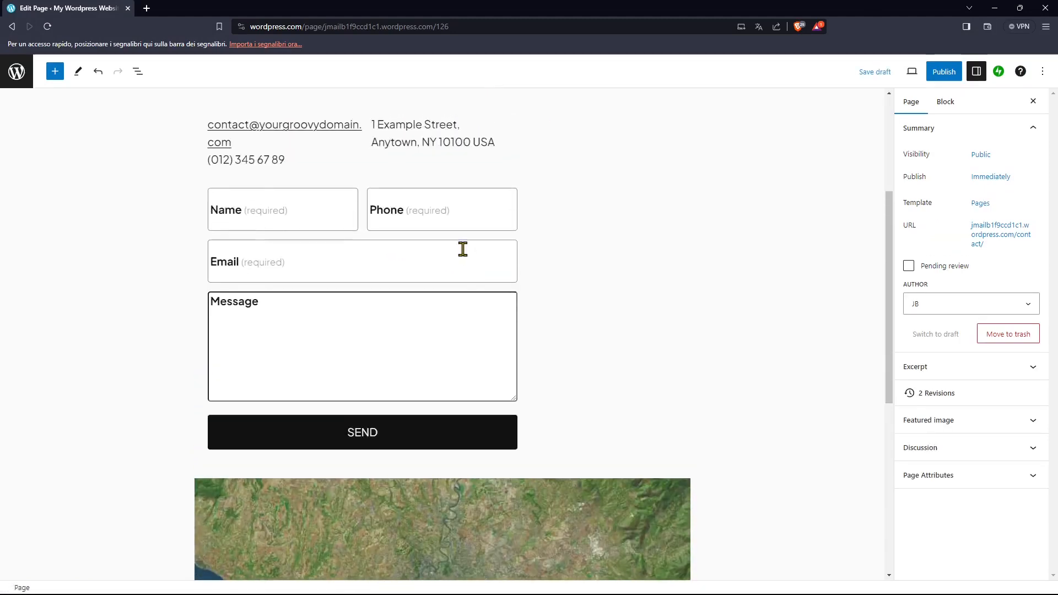
scroll(543, 348, "down", 8)
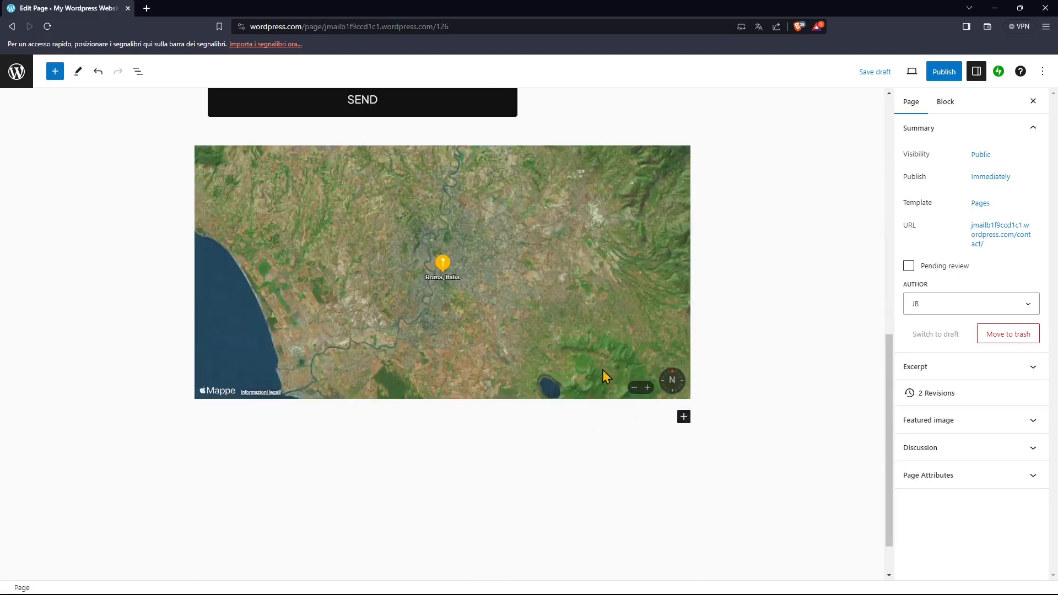
scroll(480, 390, "up", 5)
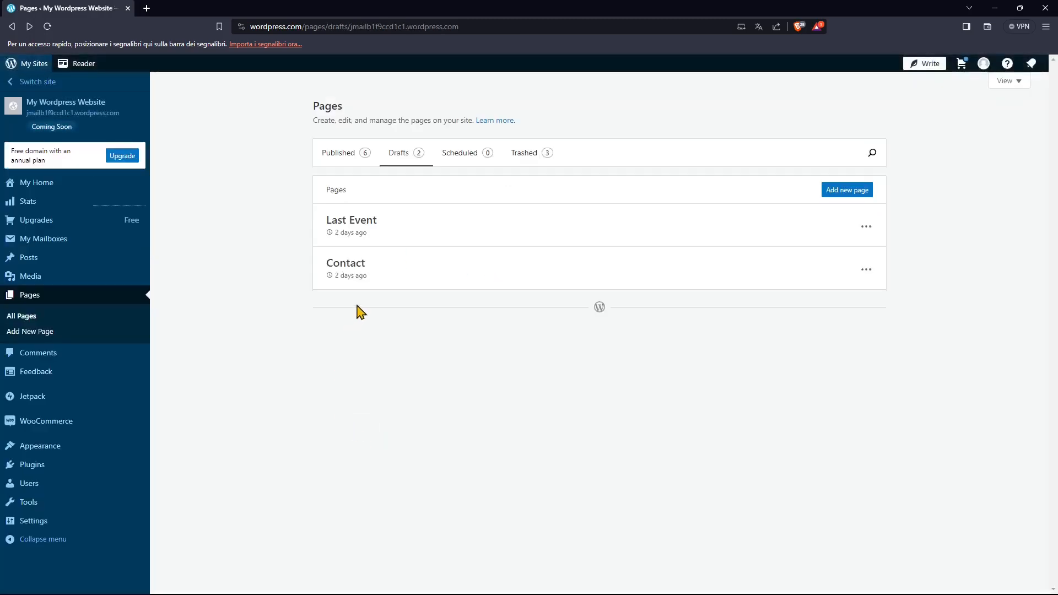
Open the Last Event draft and preview the Custom HTML block holding the googlemaps embed code.
left_click(359, 236)
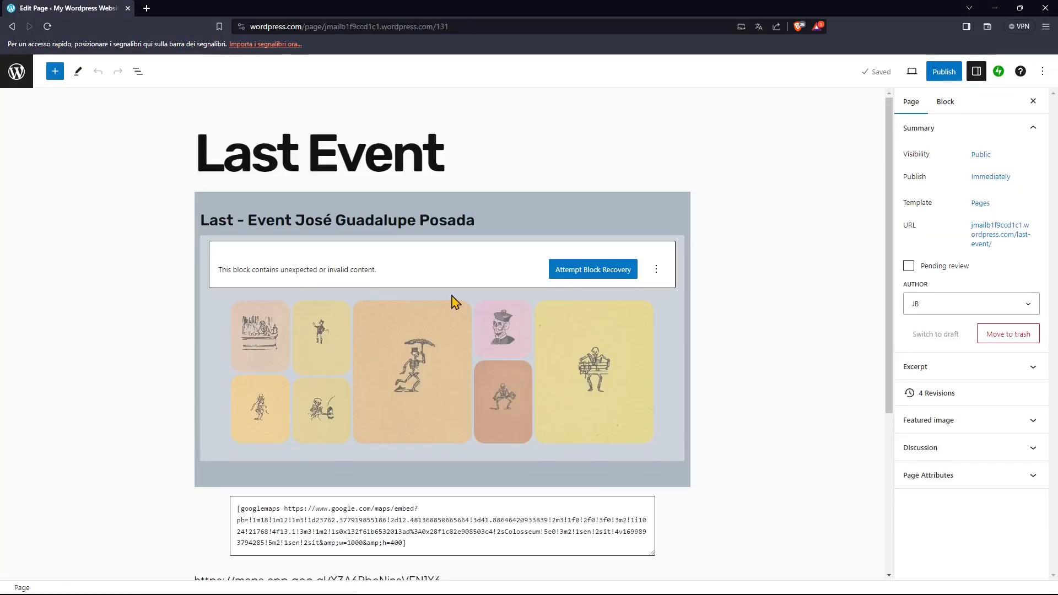
scroll(463, 365, "down", 3)
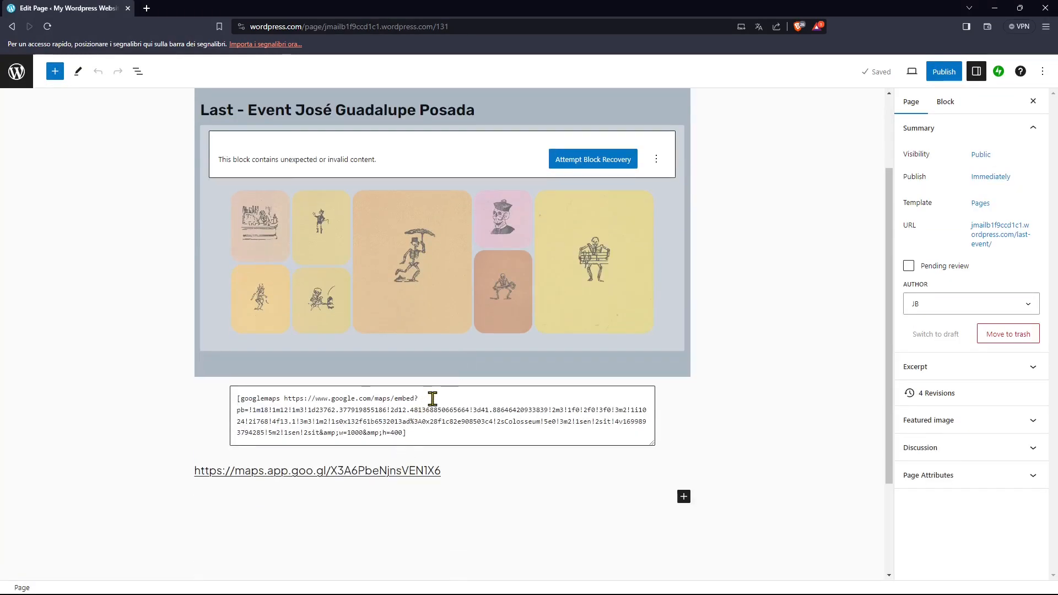
left_click(459, 435)
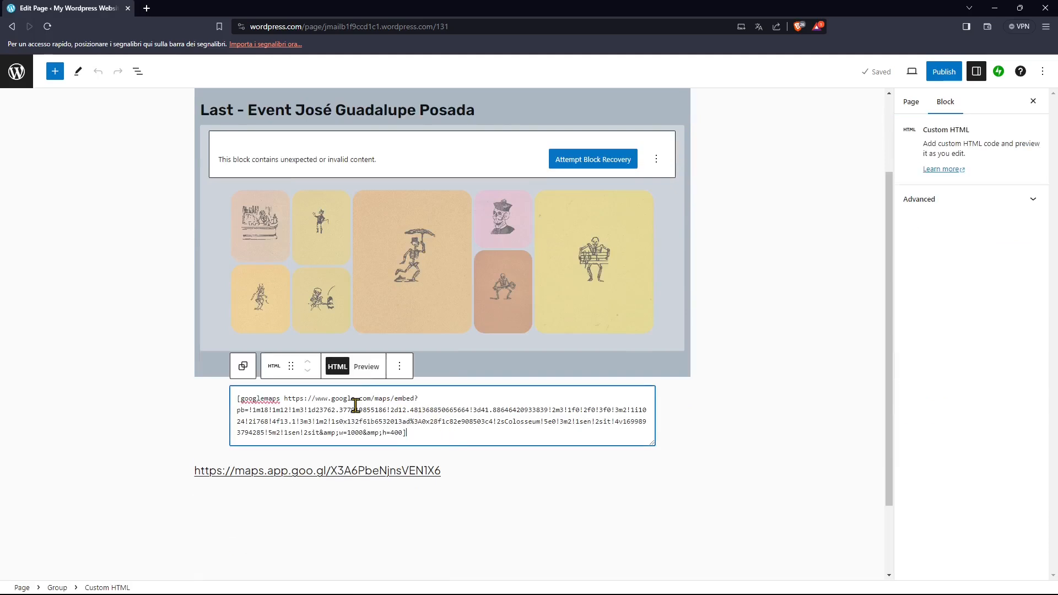
left_click(367, 367)
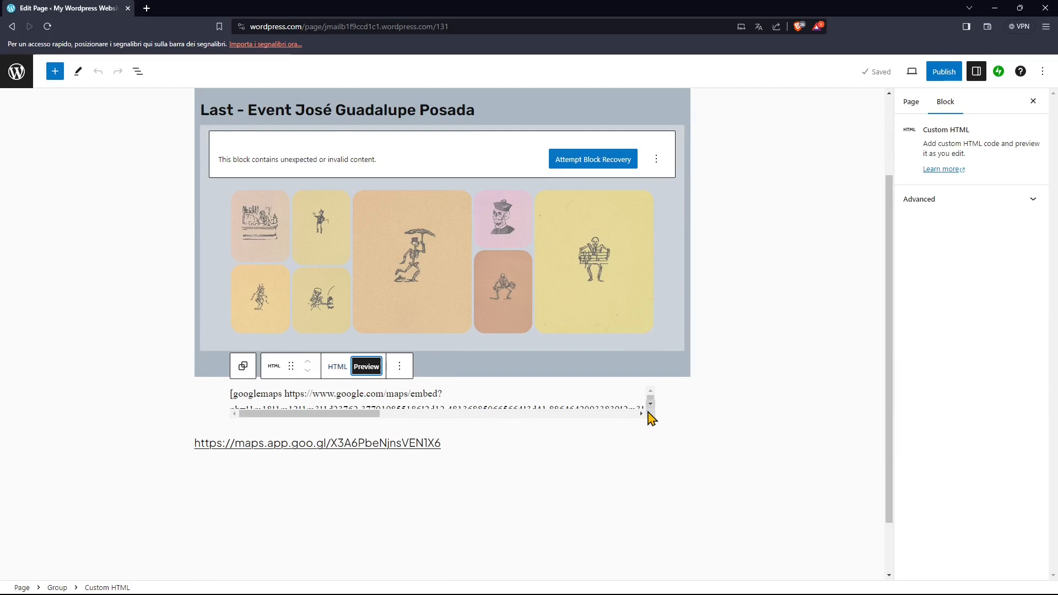
left_click(338, 367)
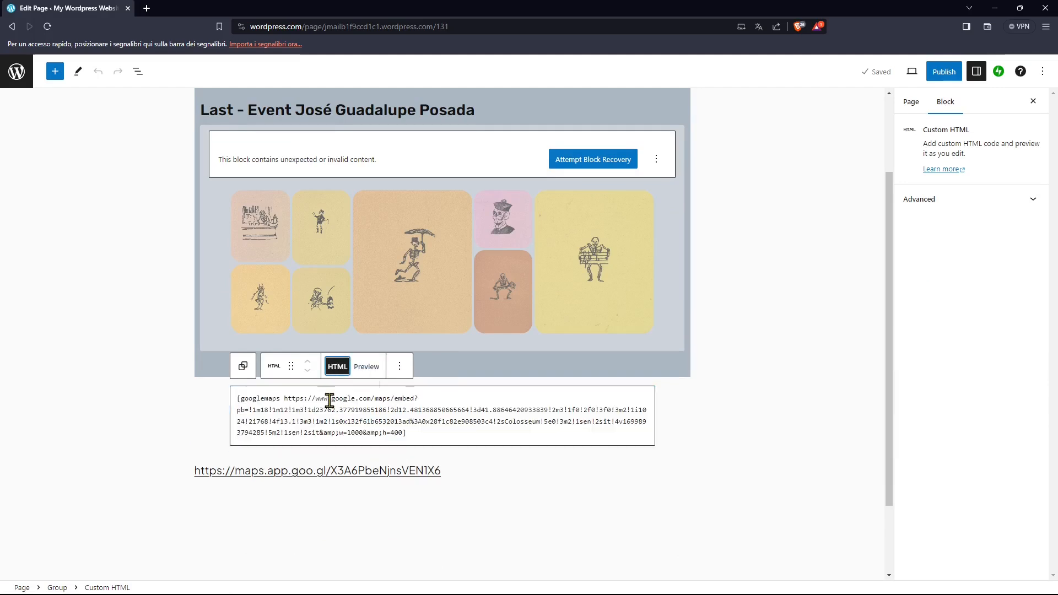
left_click(368, 367)
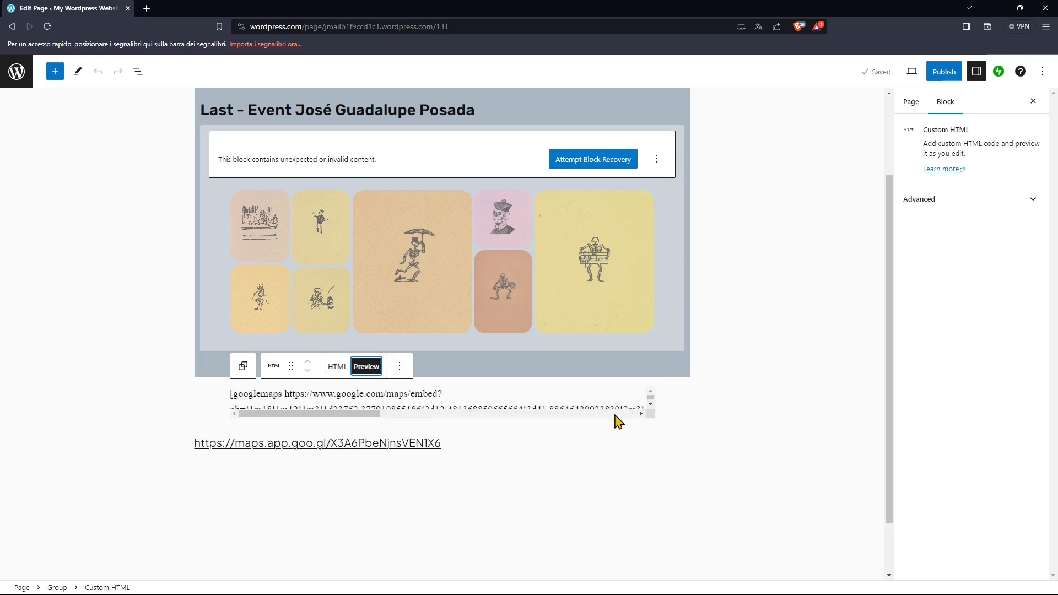
Publish the Last Event page with the default visibility and timing.
left_click(779, 315)
left_click(944, 72)
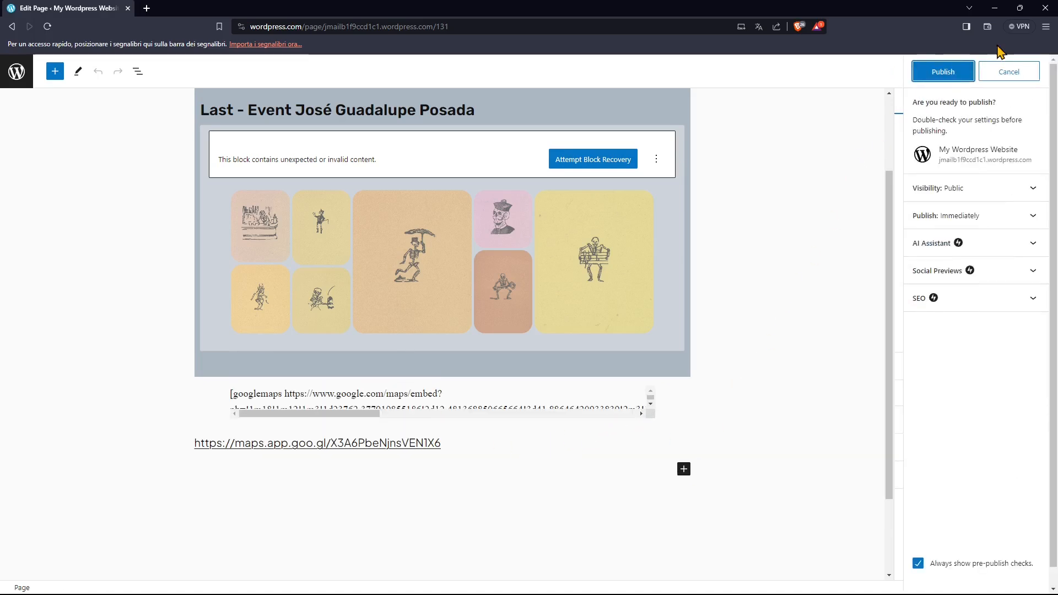
left_click(953, 70)
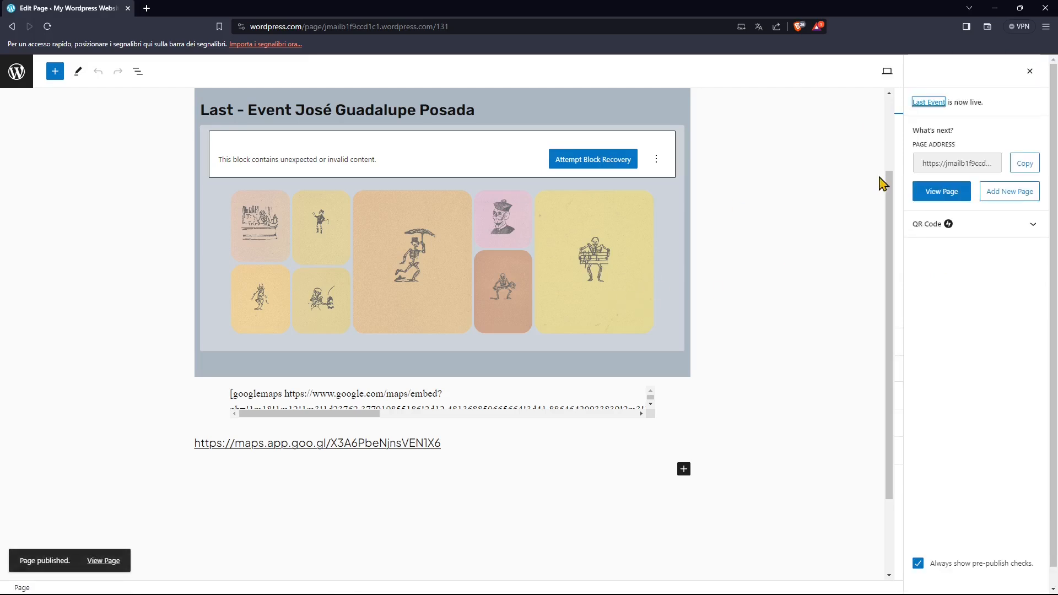
View the live Last Event page with its gallery and map, then check the site's Photogallery and Contacts pages.
left_click(940, 194)
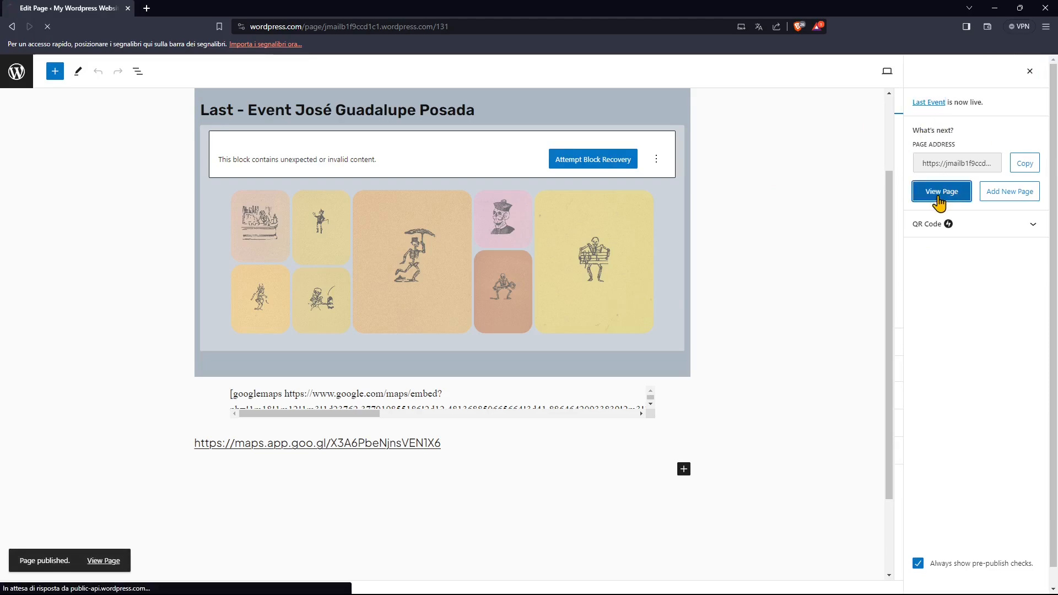
scroll(664, 282, "down", 3)
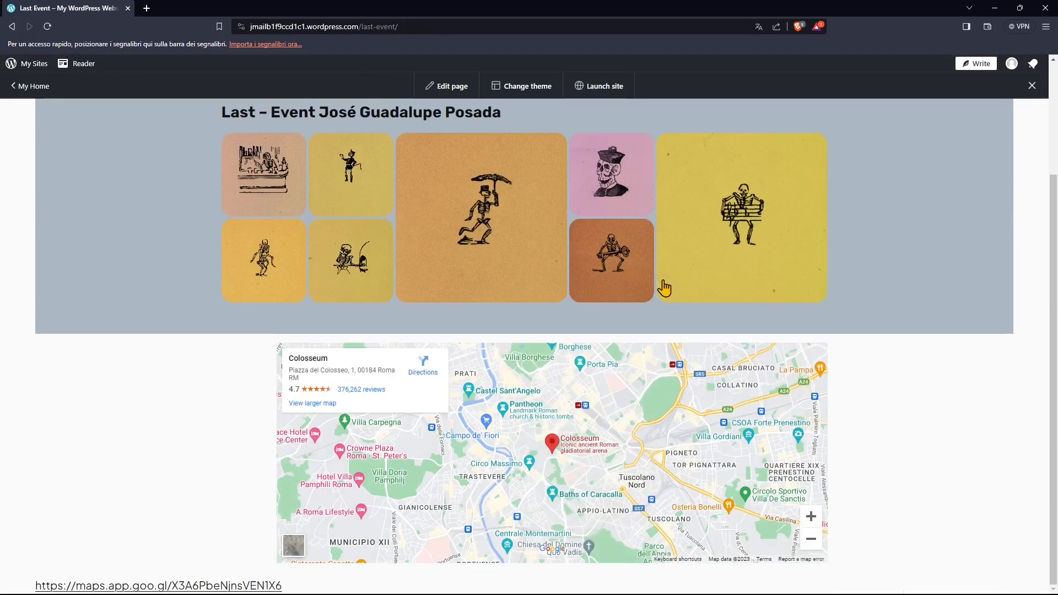
scroll(865, 404, "up", 3)
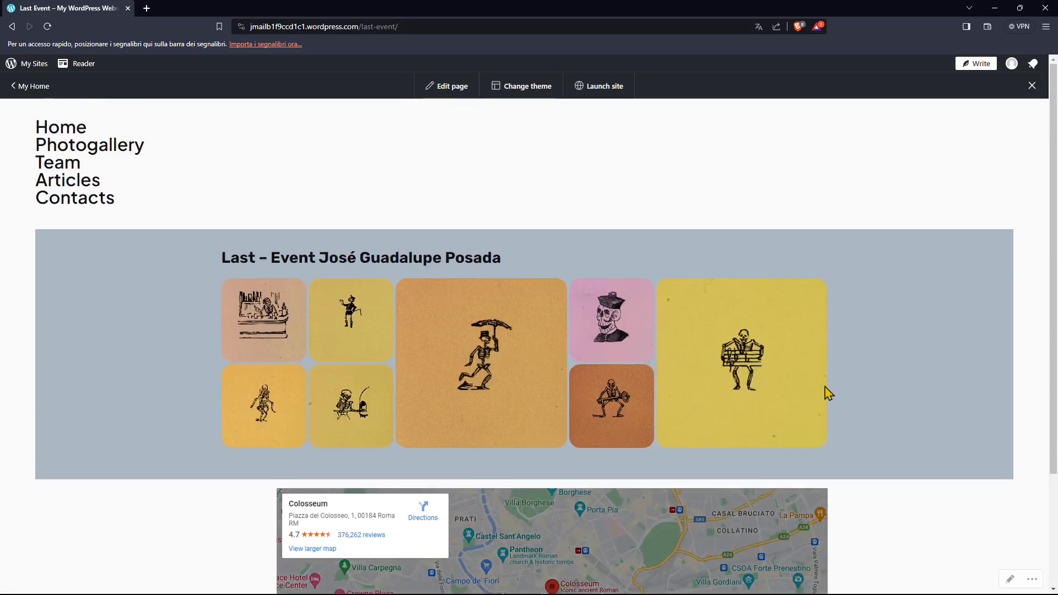
left_click(81, 152)
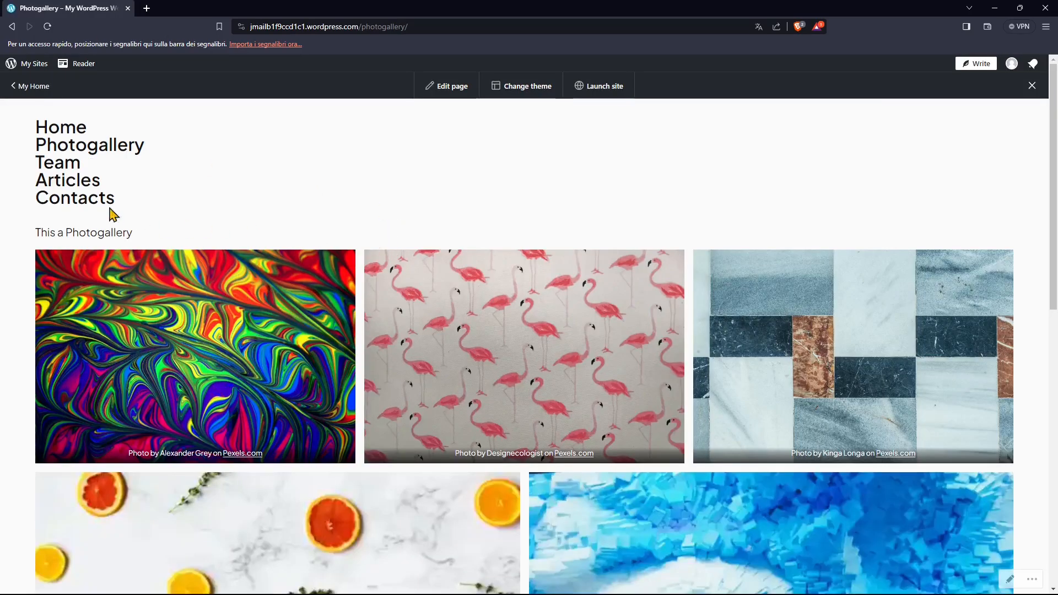
left_click(88, 202)
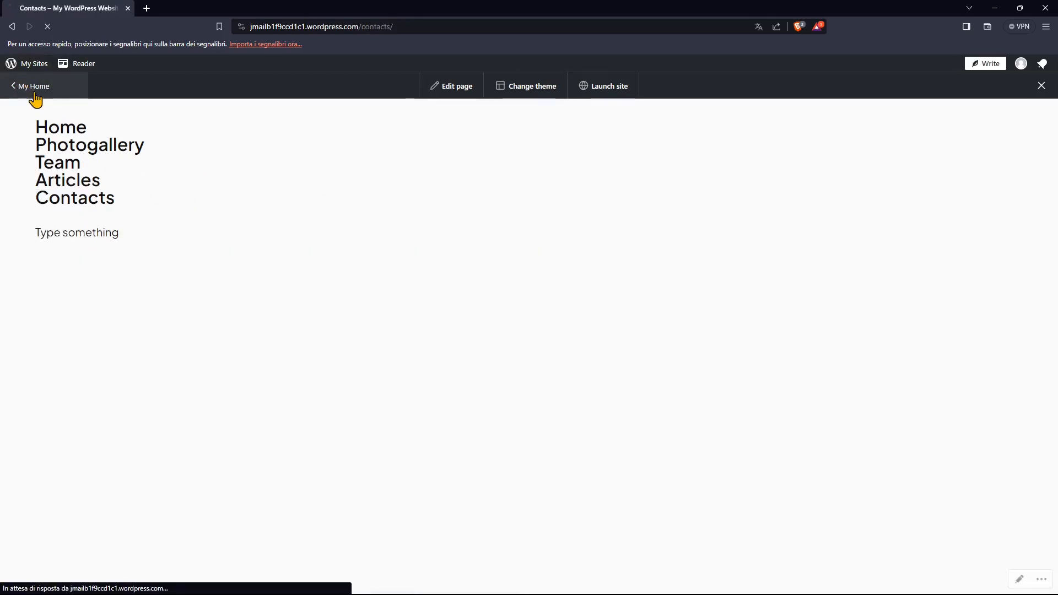
Return to the site's page list and create a new page from the About layout that begins with "Who we are" and "Our vision".
left_click(32, 92)
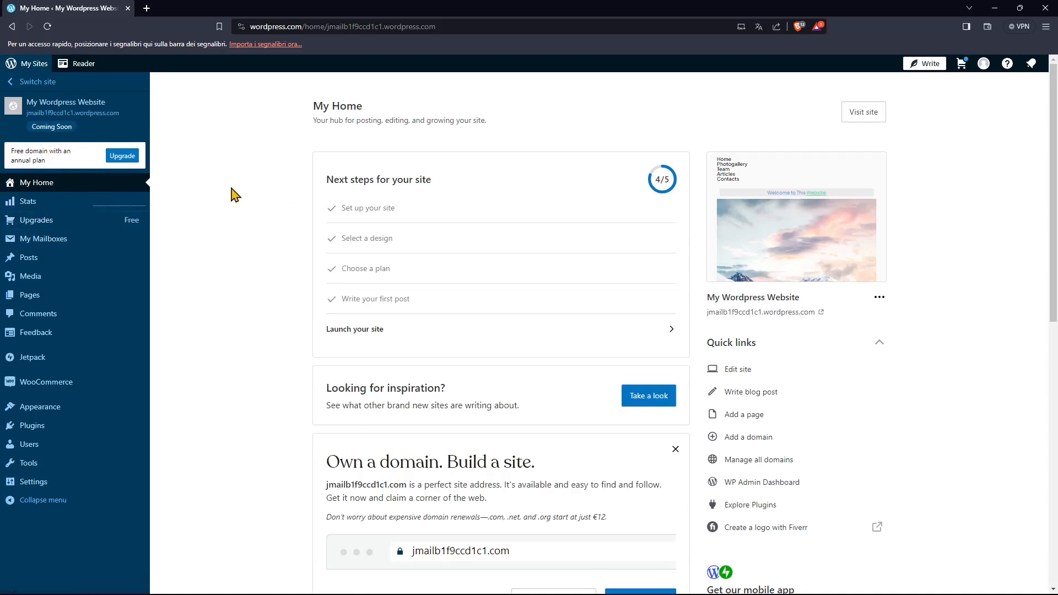
left_click(27, 303)
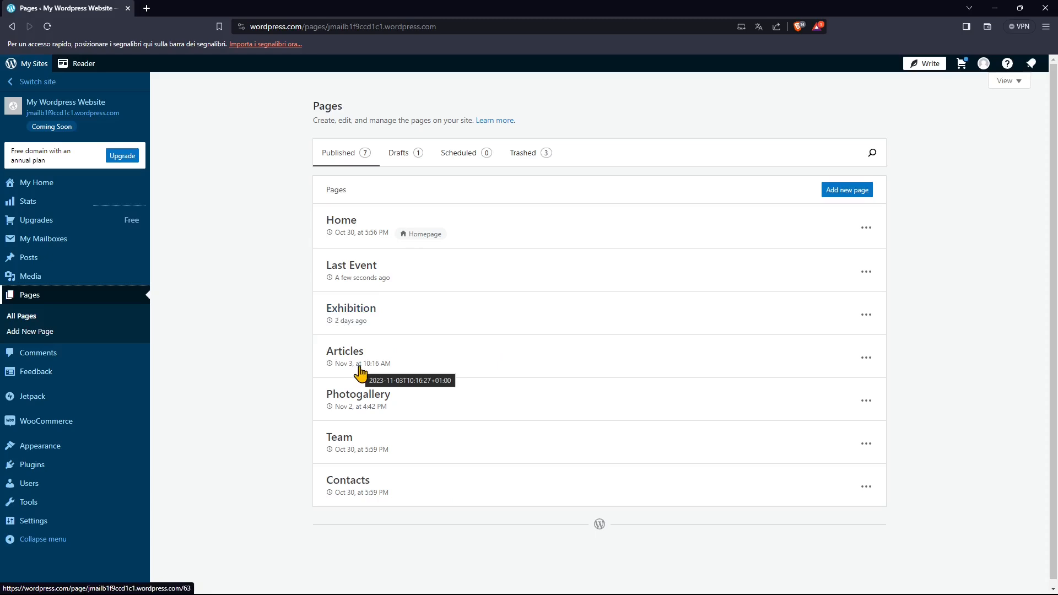
left_click(838, 190)
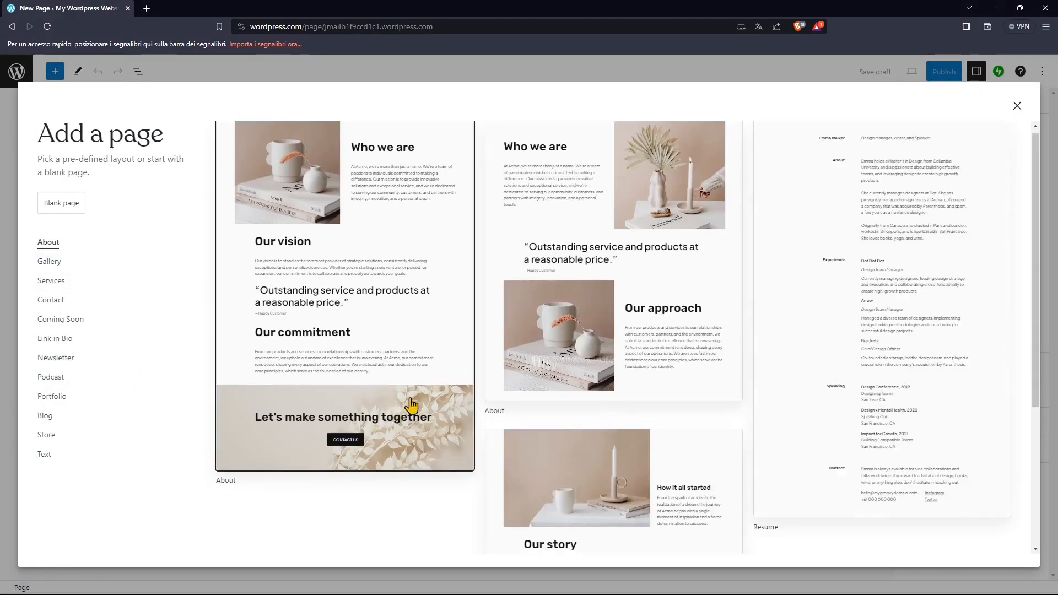
scroll(416, 407, "down", 2)
scroll(739, 425, "down", 2)
scroll(431, 352, "up", 4)
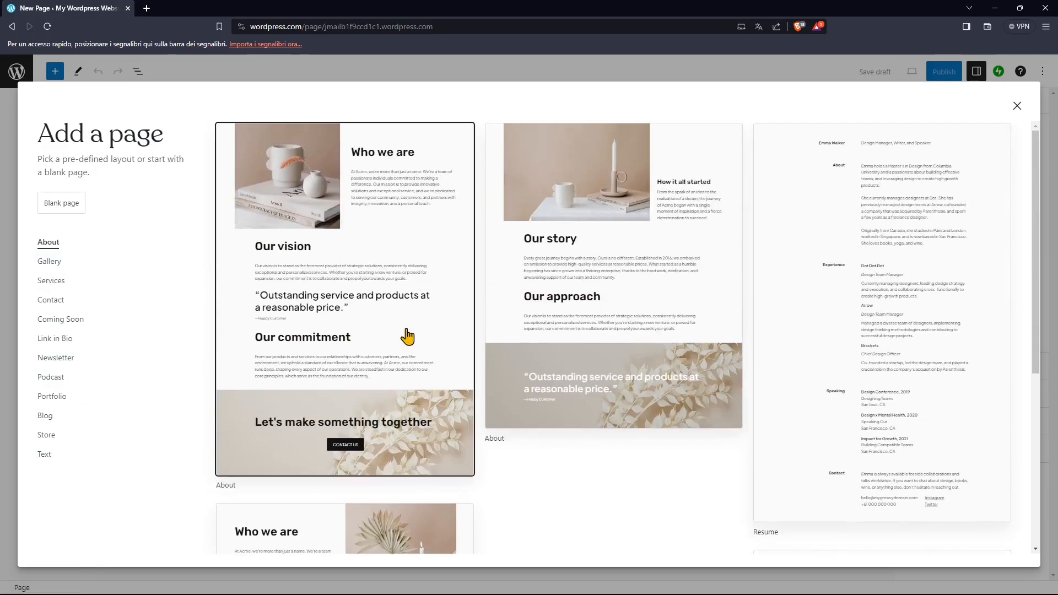
left_click(372, 246)
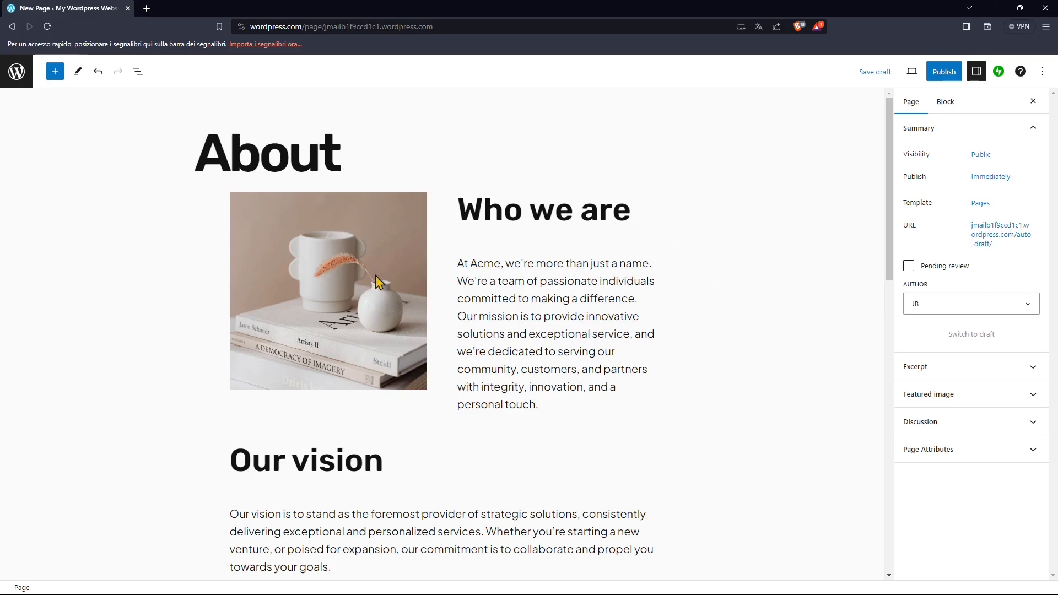
Examine how the image beside "Who we are" is nested in its Group, Columns and Column blocks, and look through the rest of the page.
left_click(425, 301)
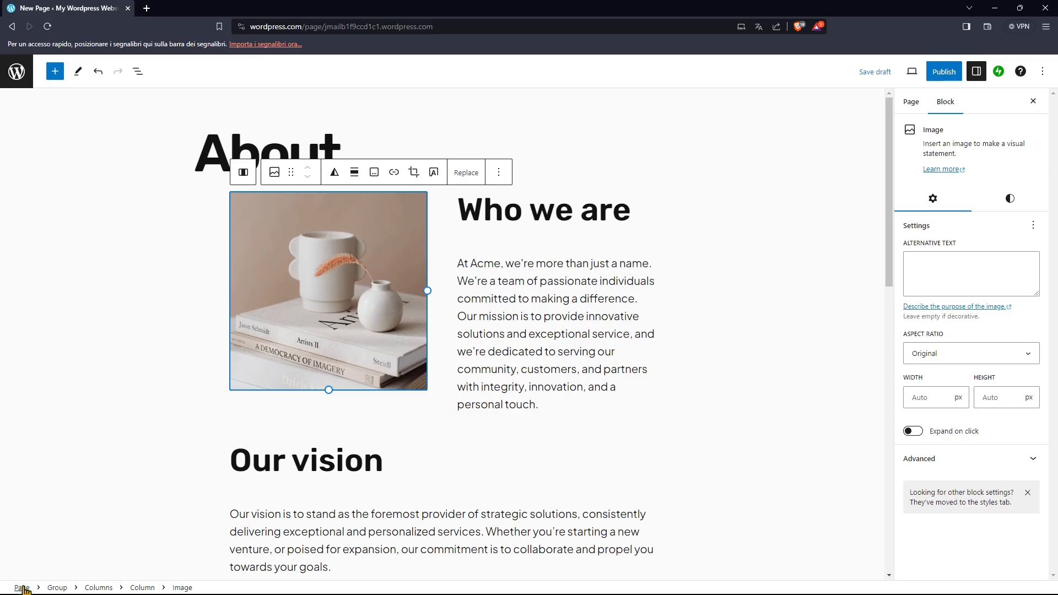
left_click(56, 588)
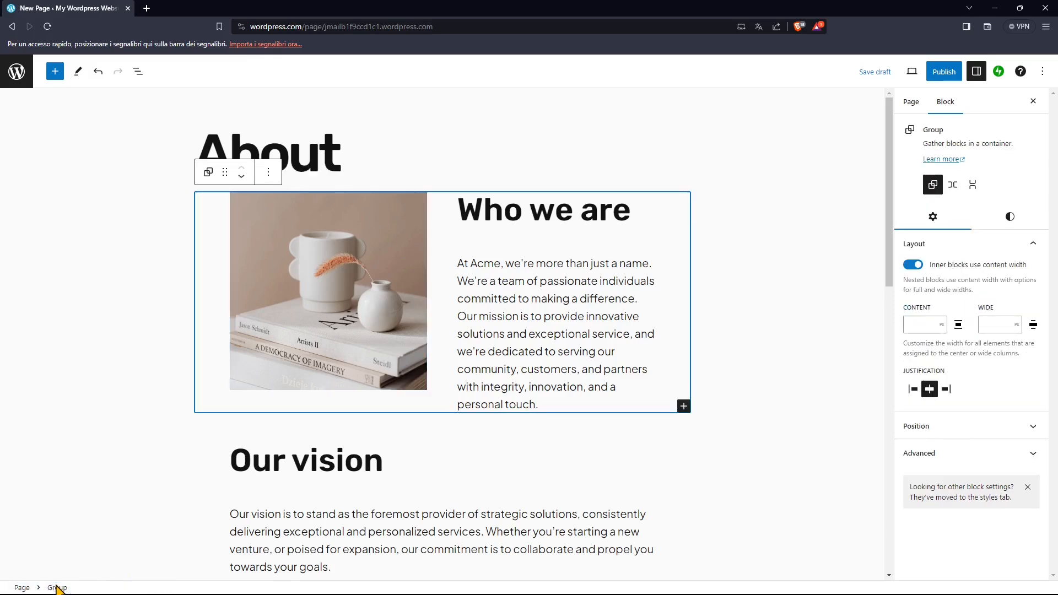
left_click(384, 234)
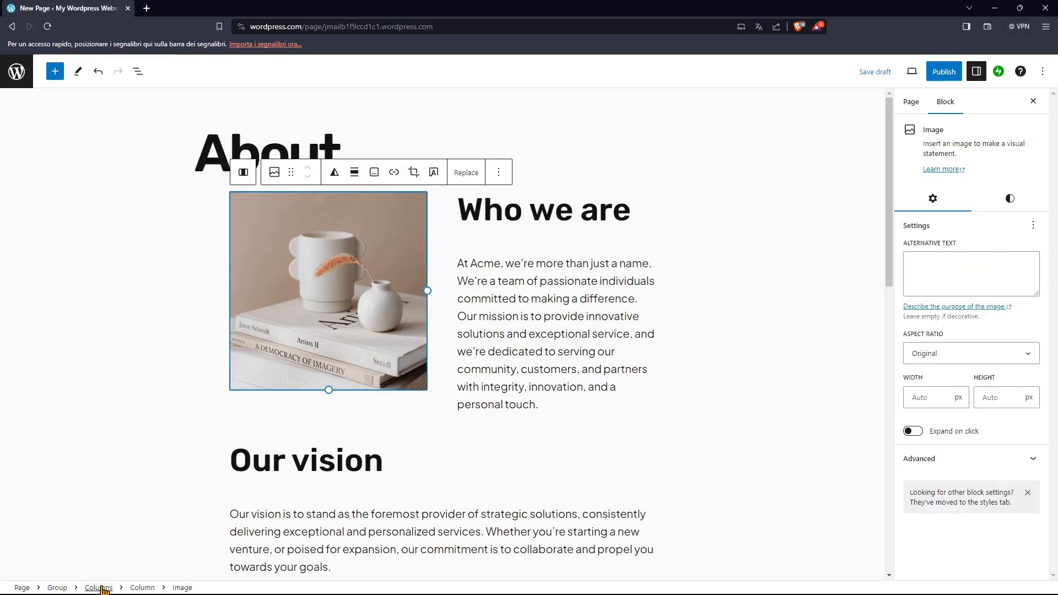
left_click(102, 589)
left_click(369, 273)
left_click(142, 588)
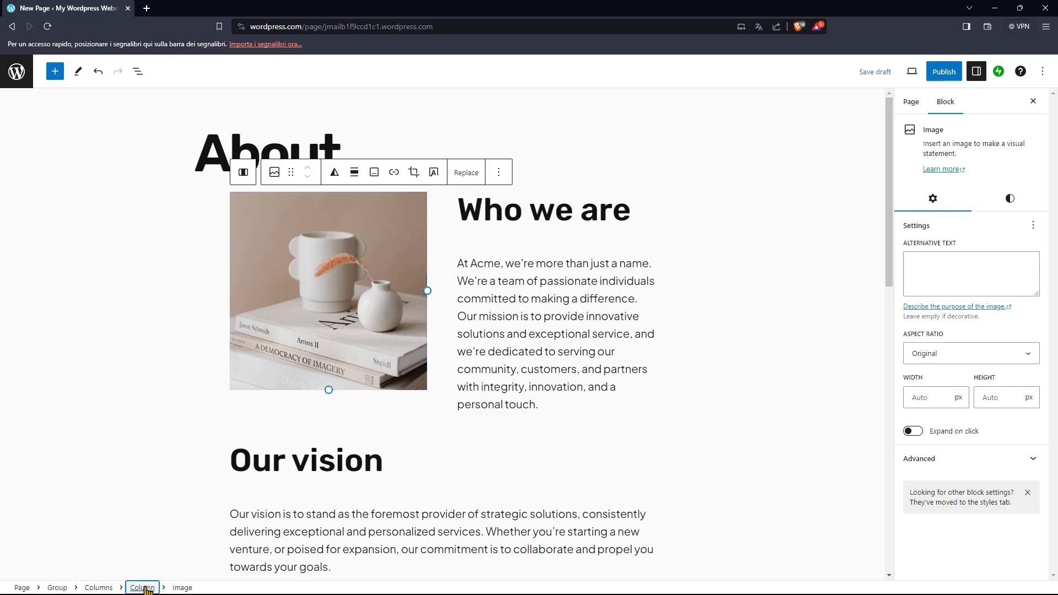
left_click(349, 294)
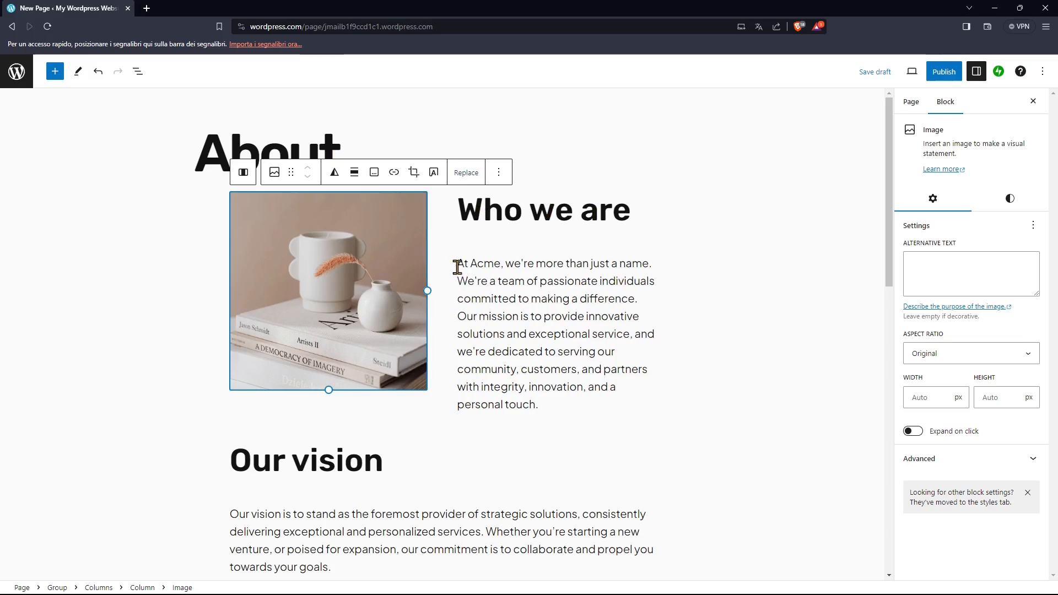
left_click(458, 315)
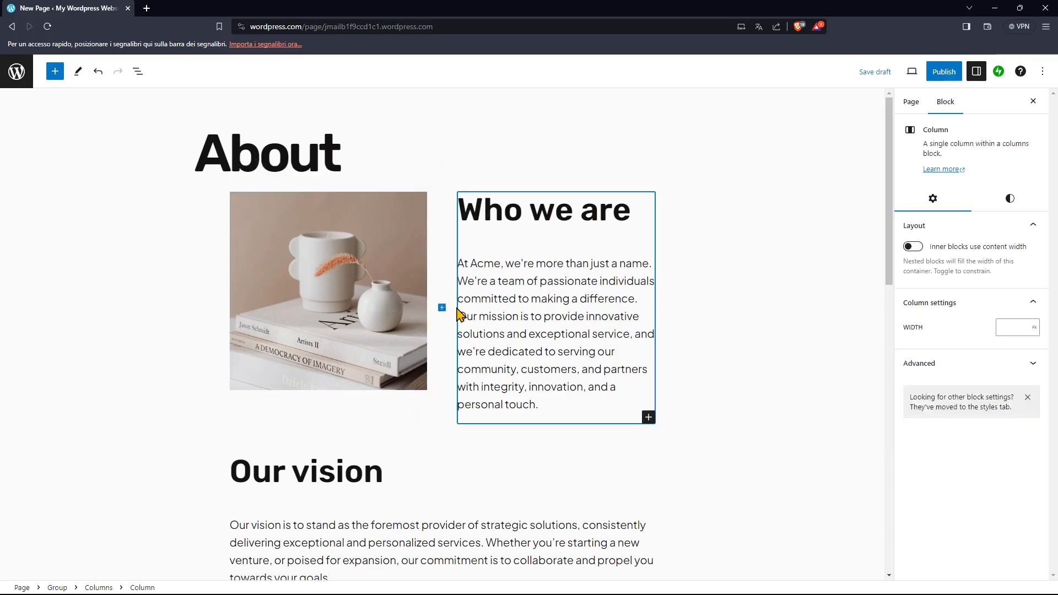
left_click(295, 287)
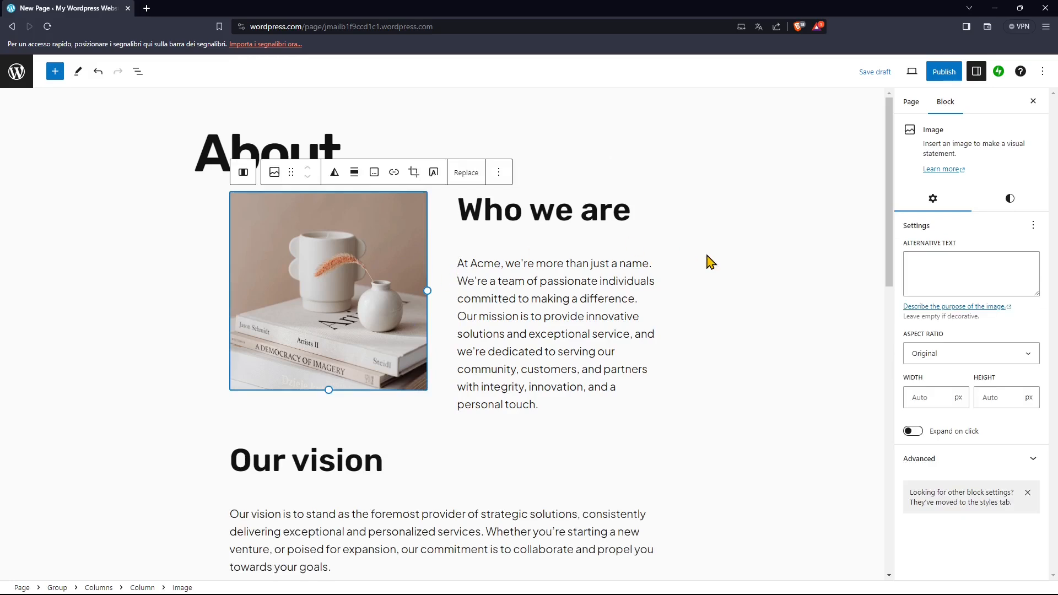
left_click(697, 294)
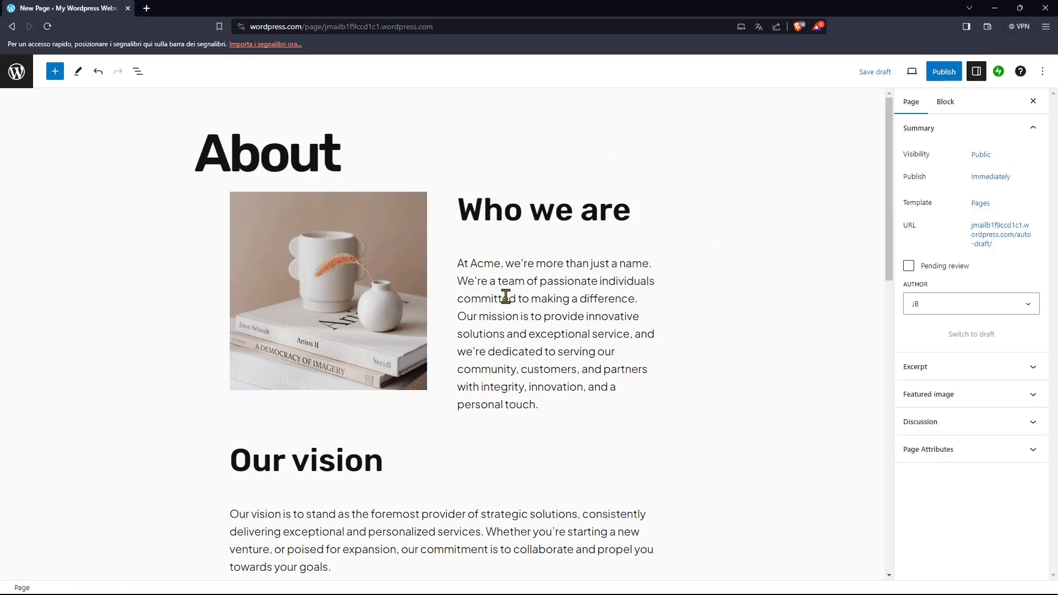
left_click(312, 303)
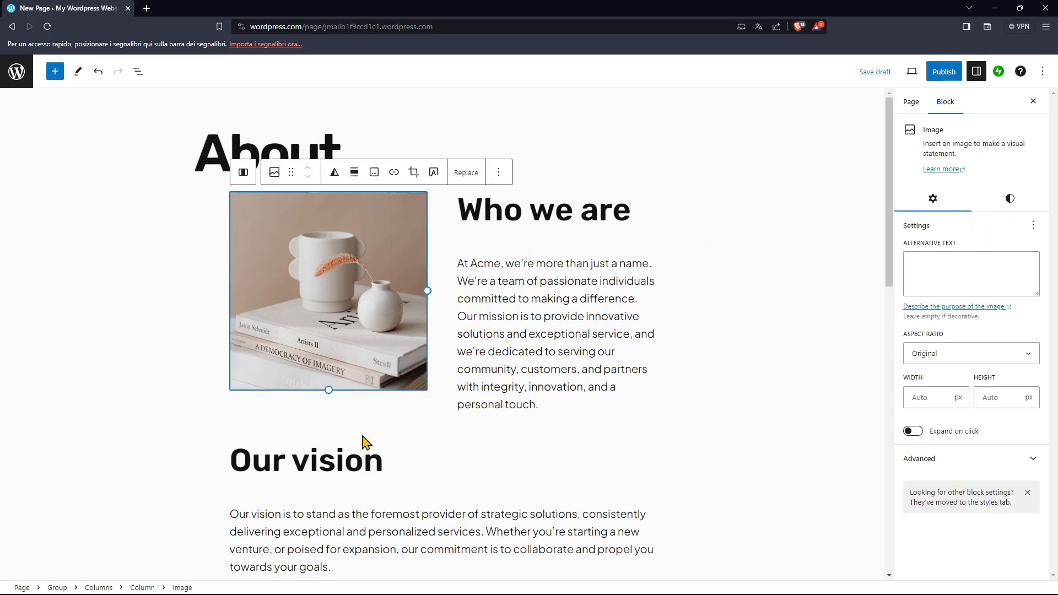
scroll(626, 395, "down", 8)
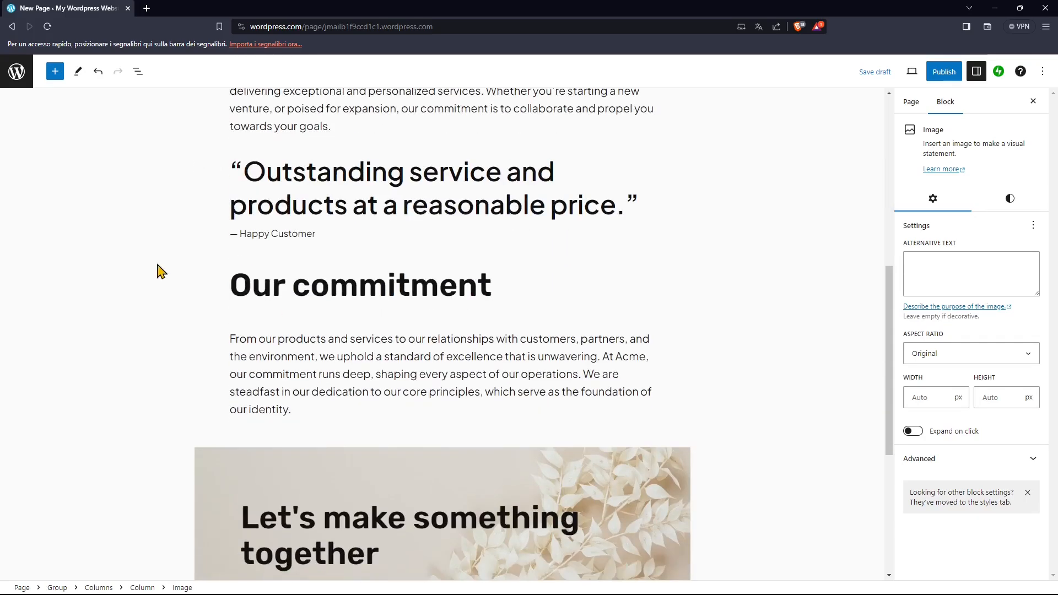
Examine the page's text blocks, from the "Who we are" and "Our vision" paragraphs down to the "Let's make something together" banner.
scroll(262, 277, "up", 8)
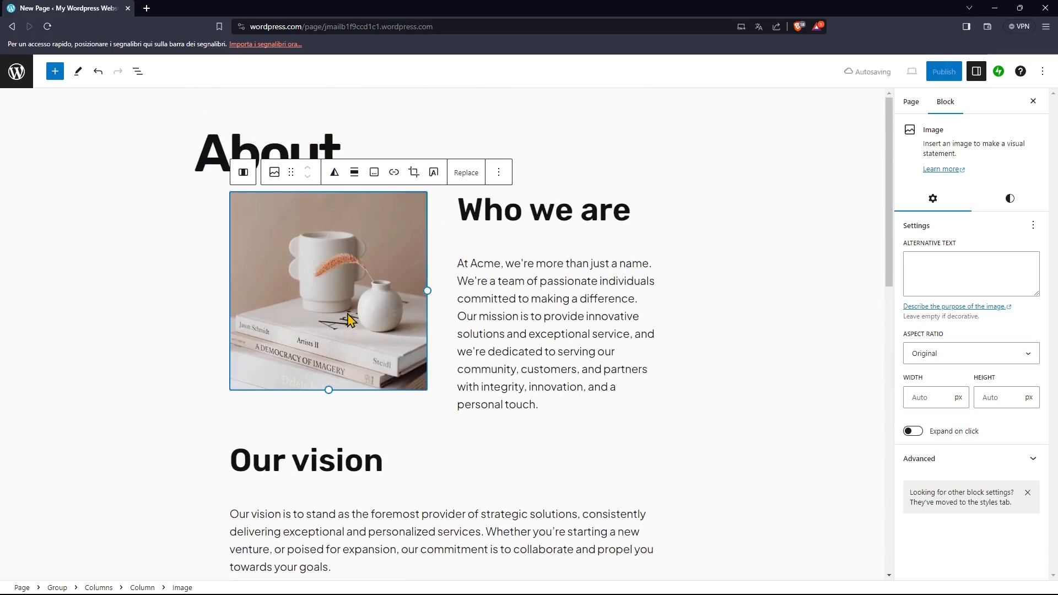
left_click(516, 298)
scroll(471, 300, "down", 3)
left_click(349, 371)
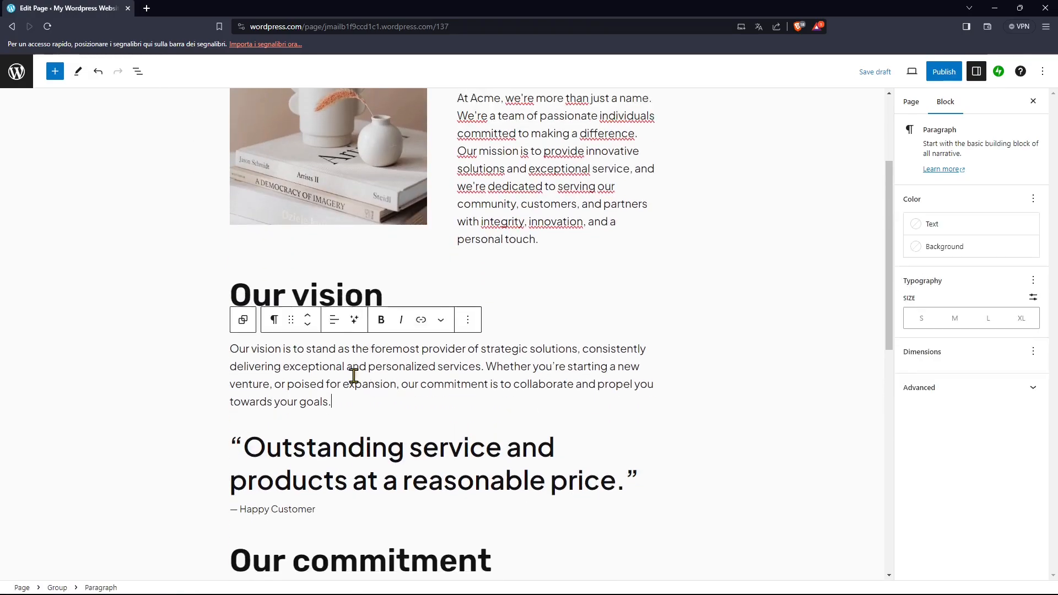
scroll(392, 434, "down", 3)
scroll(461, 416, "down", 6)
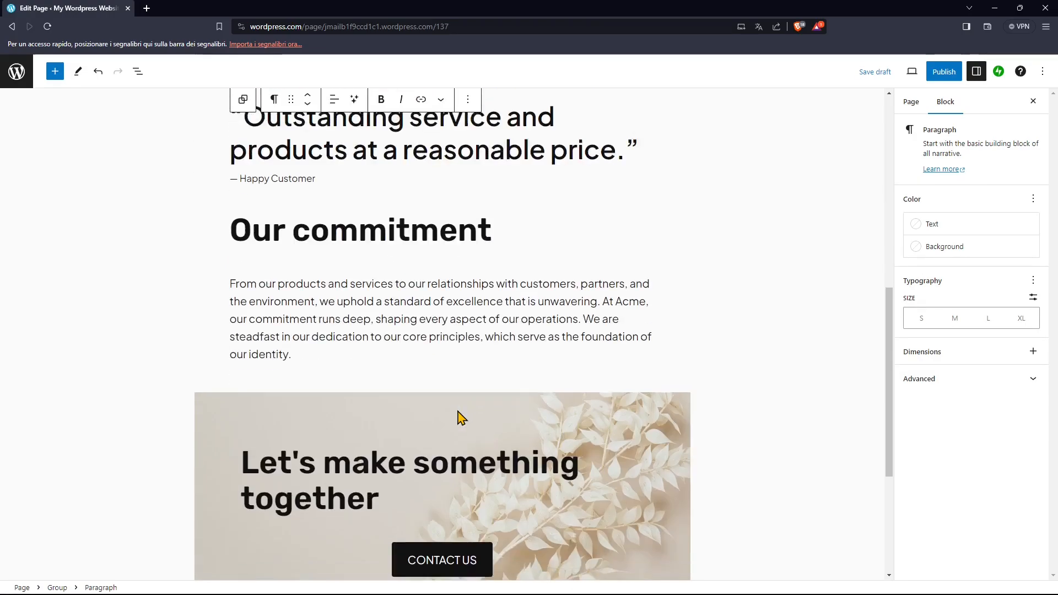
scroll(358, 432, "up", 12)
Empty the second column of the Columns block around the "Who we are" image by lowering its column count, then restoring it to 2.
left_click(376, 270)
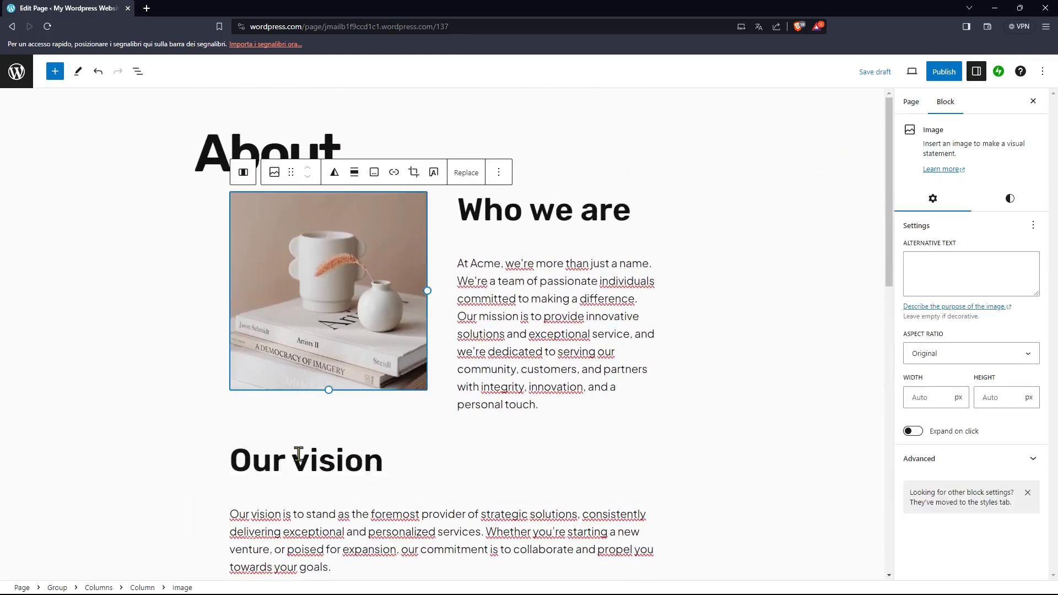
left_click(99, 588)
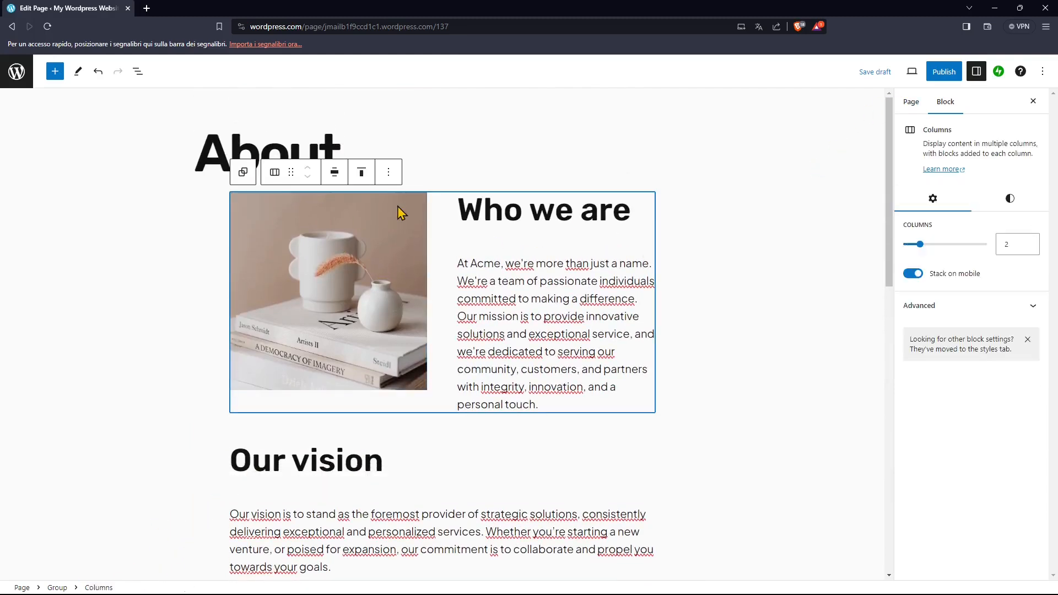
left_click(912, 104)
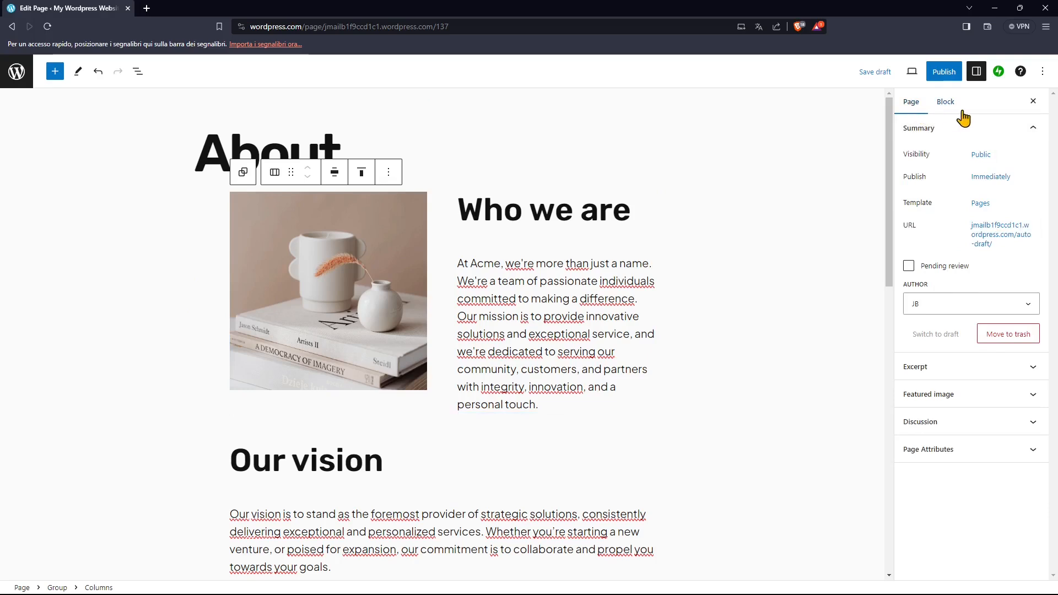
left_click(945, 106)
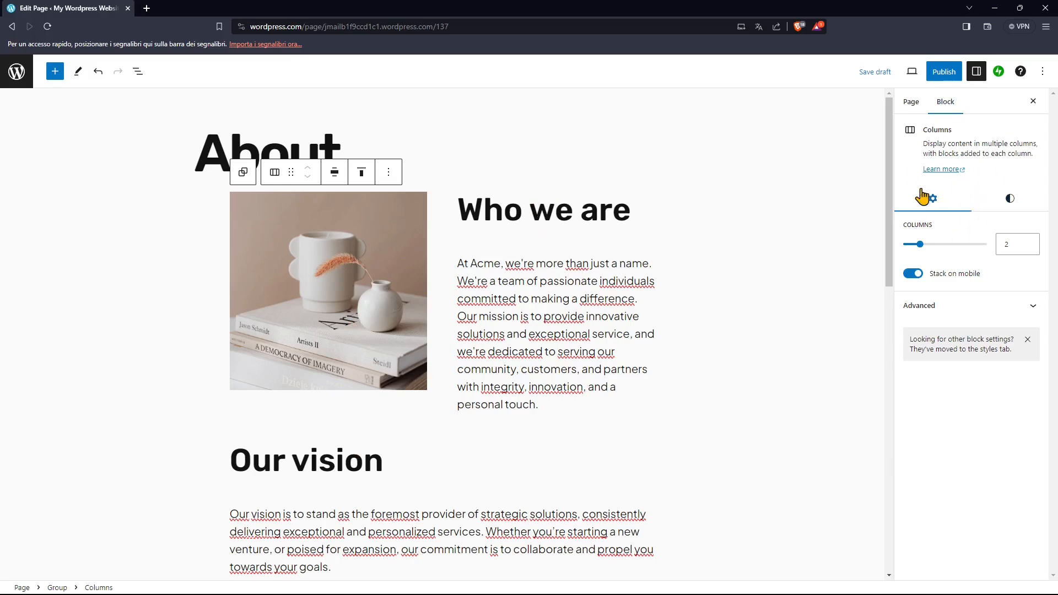
mouse_move(924, 250)
left_mouse_down()
mouse_move(954, 253)
mouse_move(902, 256)
mouse_move(918, 255)
left_mouse_up()
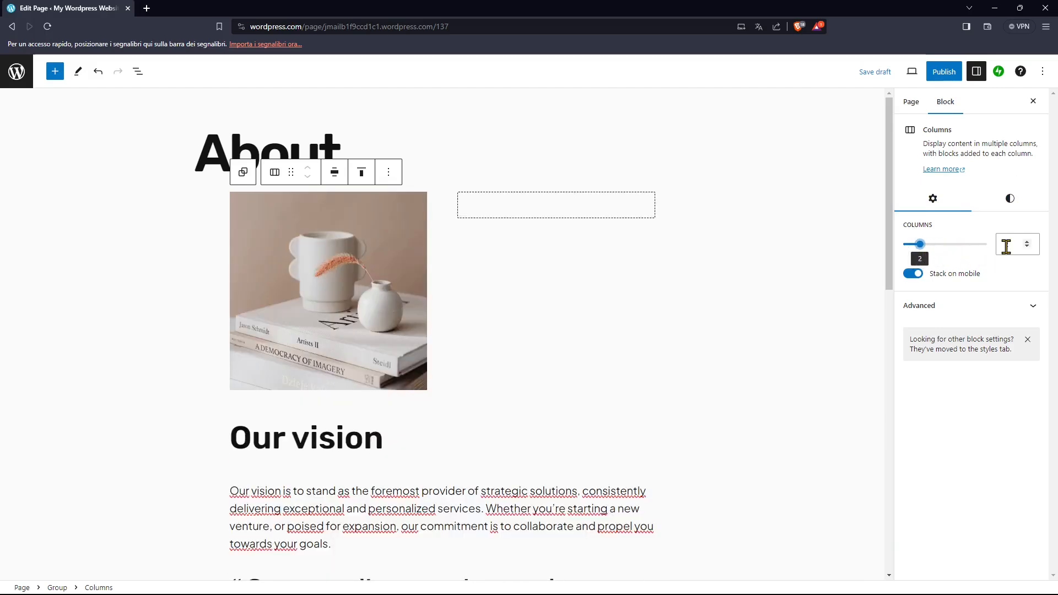
Give the Columns block a Luminous vivid orange background and Light green cyan text.
left_click(1010, 200)
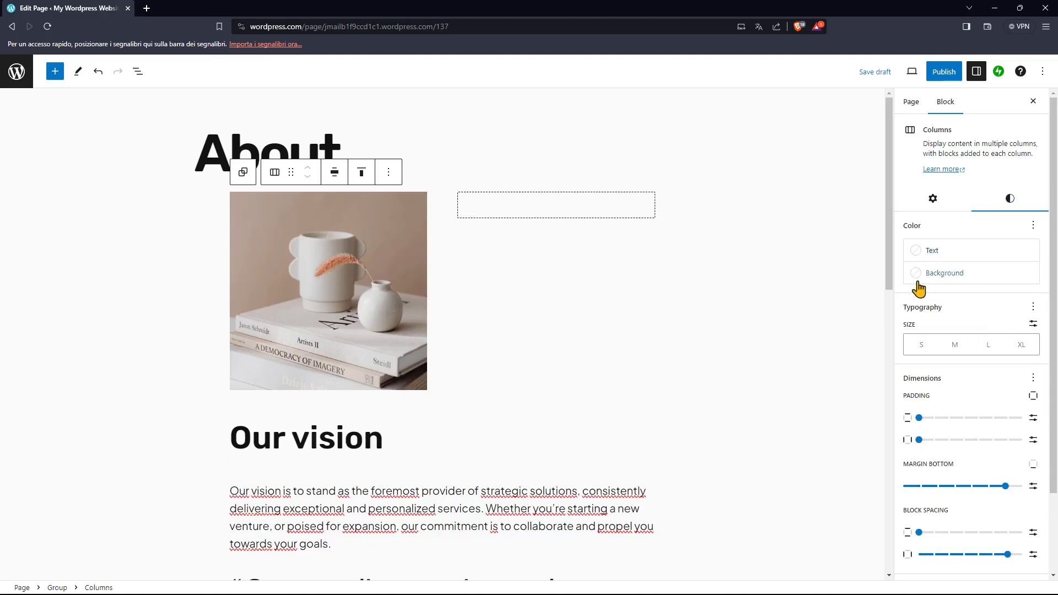
left_click(925, 280)
left_click(864, 444)
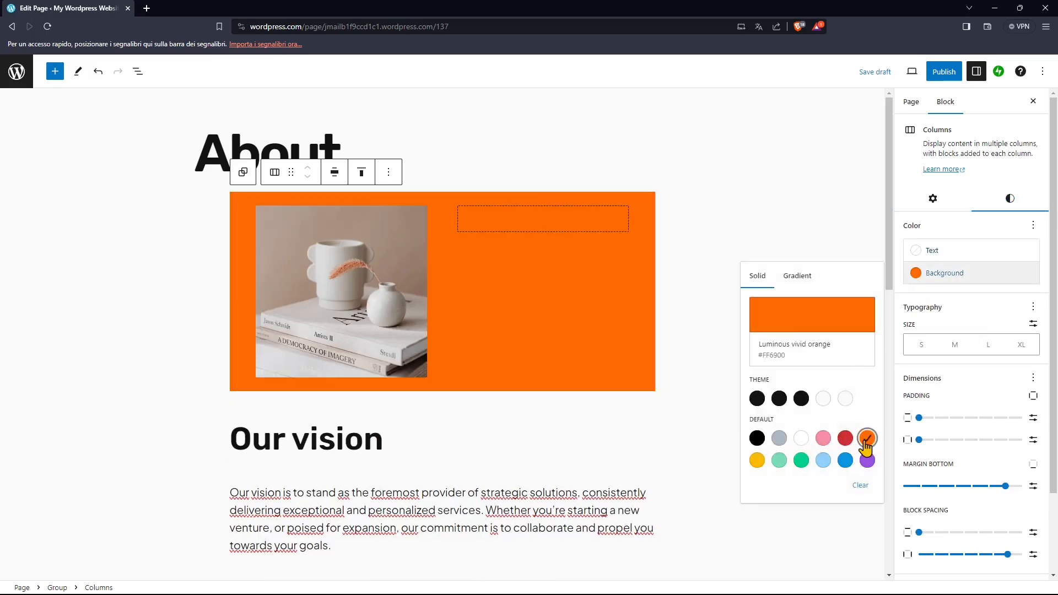
left_click(915, 255)
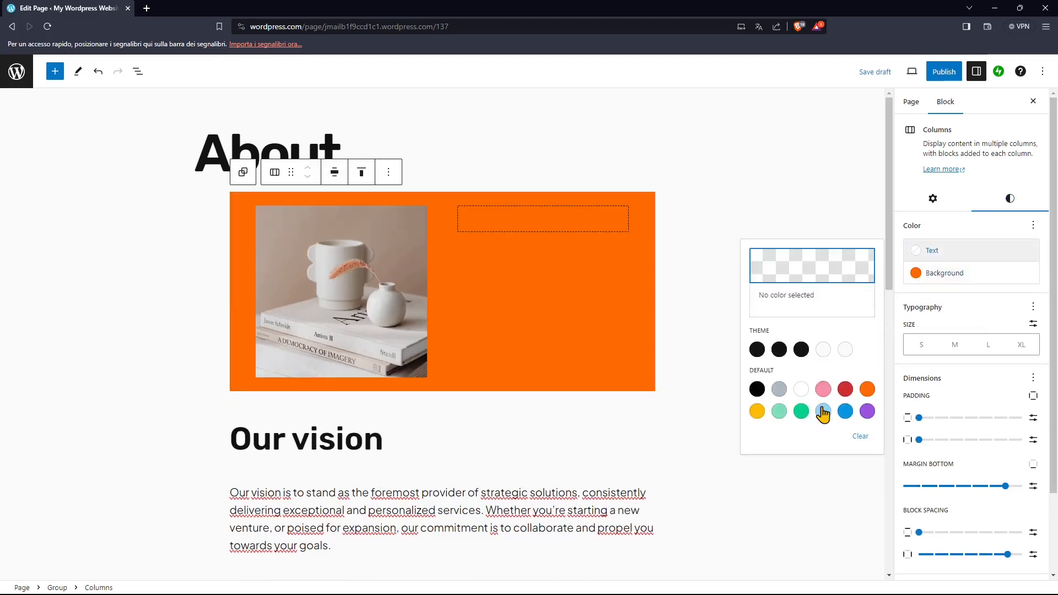
left_click(823, 390)
left_click(780, 389)
left_click(779, 411)
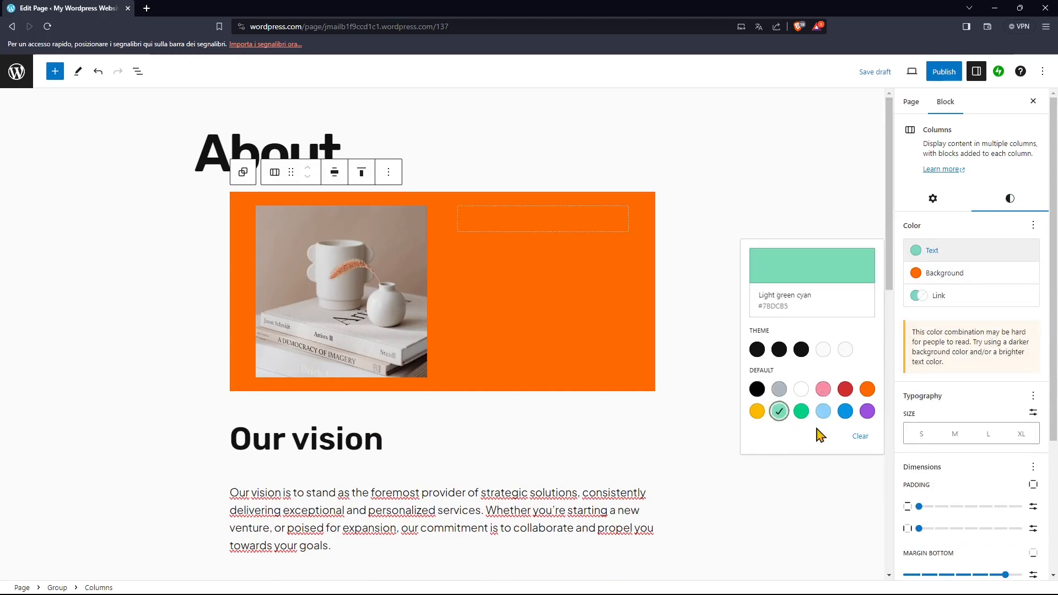
Change the Columns block's background to Cyan bluish gray.
left_click(917, 276)
left_click(780, 438)
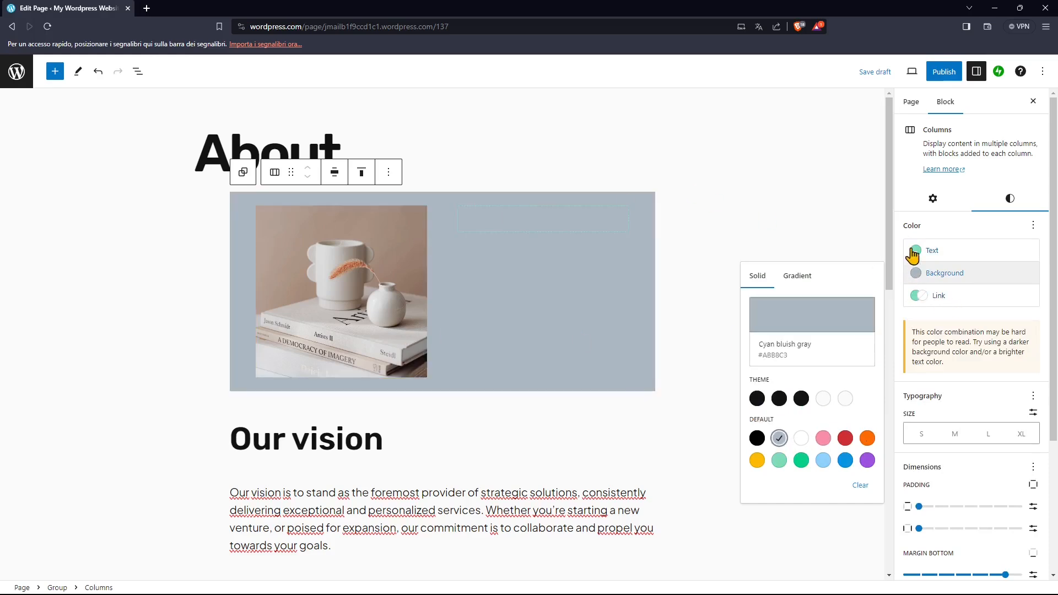
left_click(896, 241)
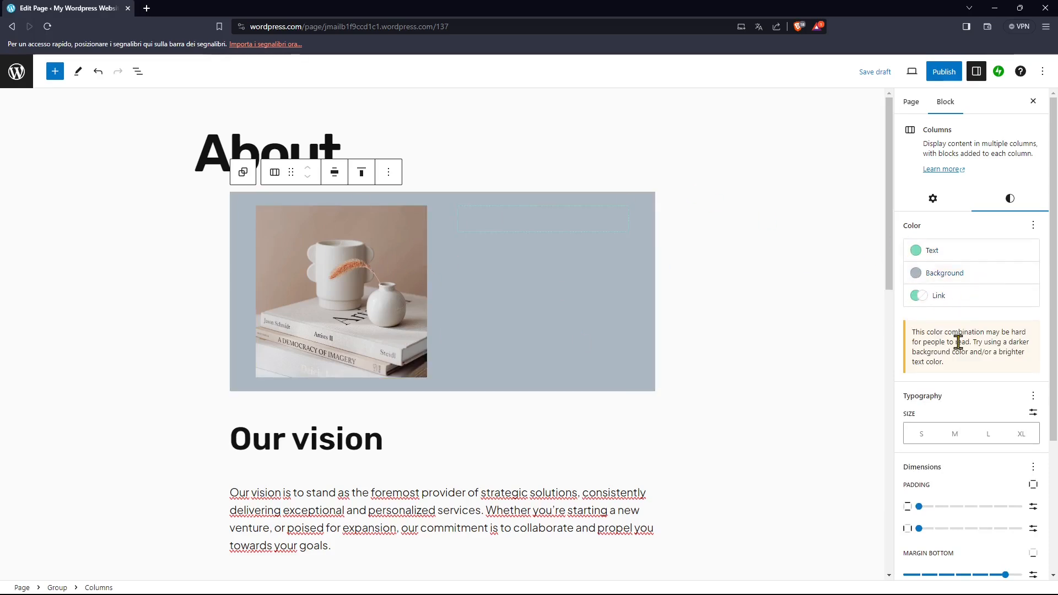
Increase the Columns block's padding, reduce its bottom margin, and set its block spacing to 4 in both directions.
scroll(960, 331, "down", 2)
left_click(964, 396)
left_click_drag(919, 419, 971, 409)
scroll(954, 440, "down", 1)
left_click_drag(920, 457, 978, 478)
scroll(918, 491, "down", 1)
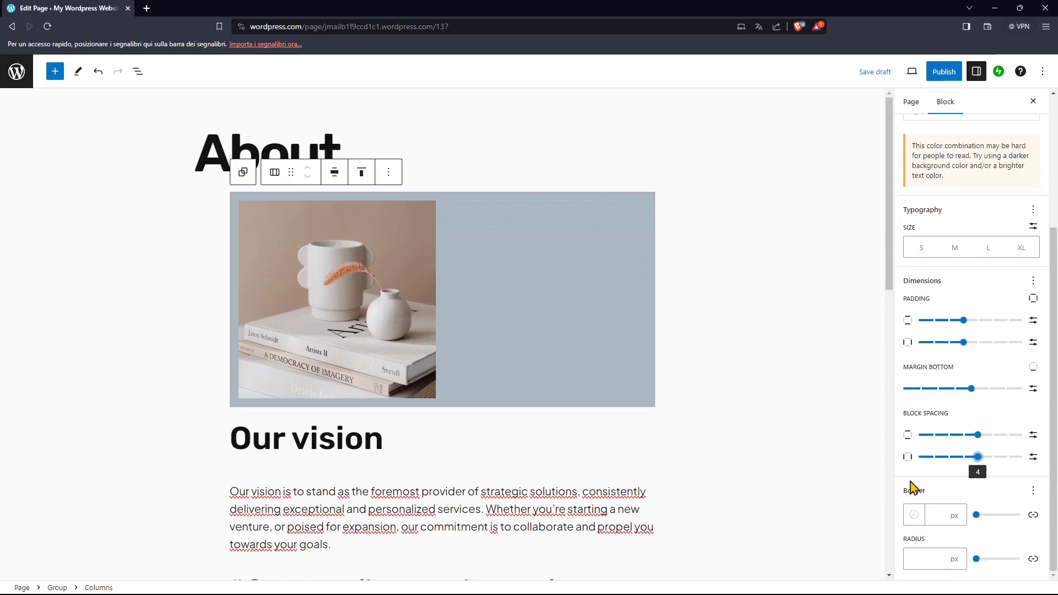
Add a border in the Primary colour (#111111) with a 28 px radius to the Columns block.
left_click(914, 515)
left_click(799, 382)
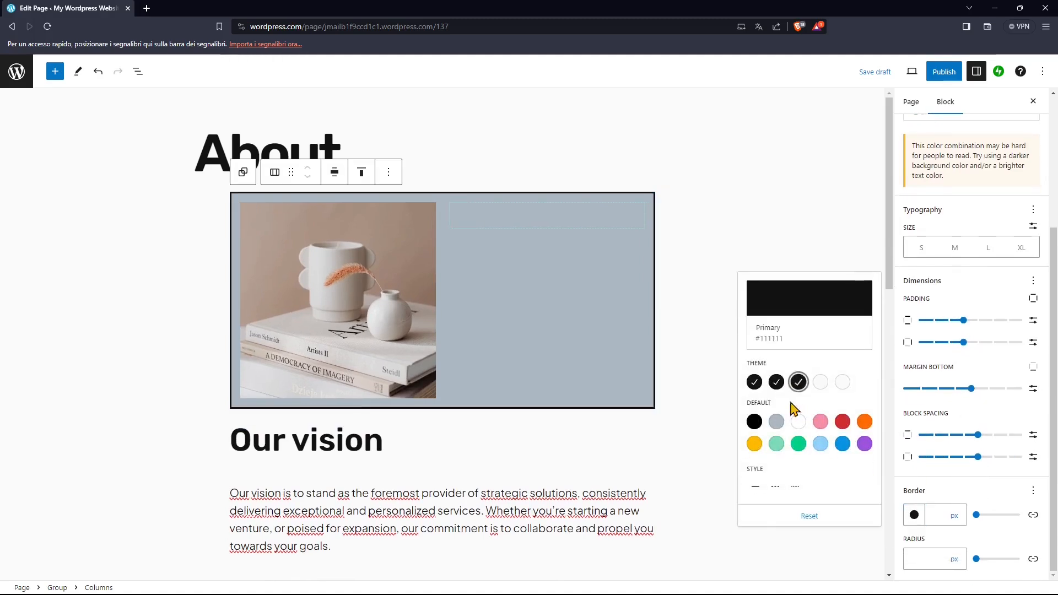
mouse_move(977, 559)
left_mouse_down()
mouse_move(987, 560)
mouse_move(984, 573)
mouse_move(988, 561)
left_mouse_up()
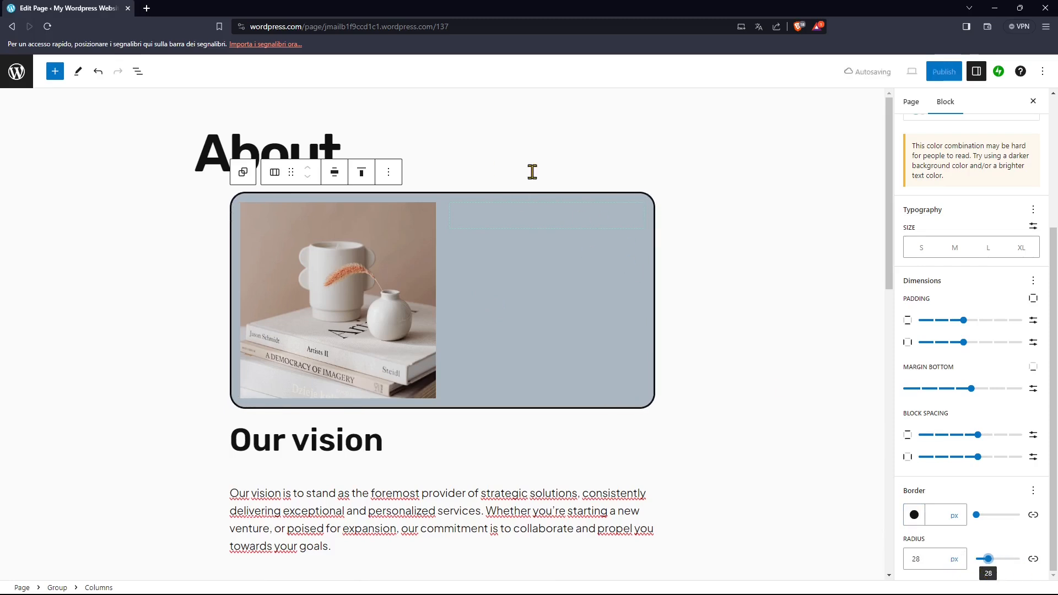
scroll(979, 386, "up", 4)
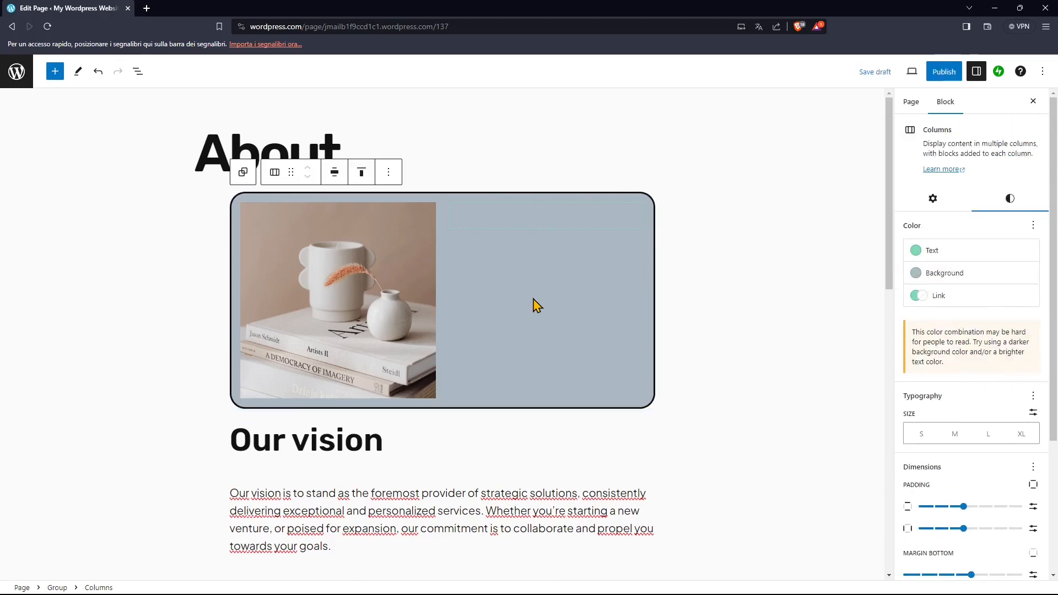
left_click(431, 287)
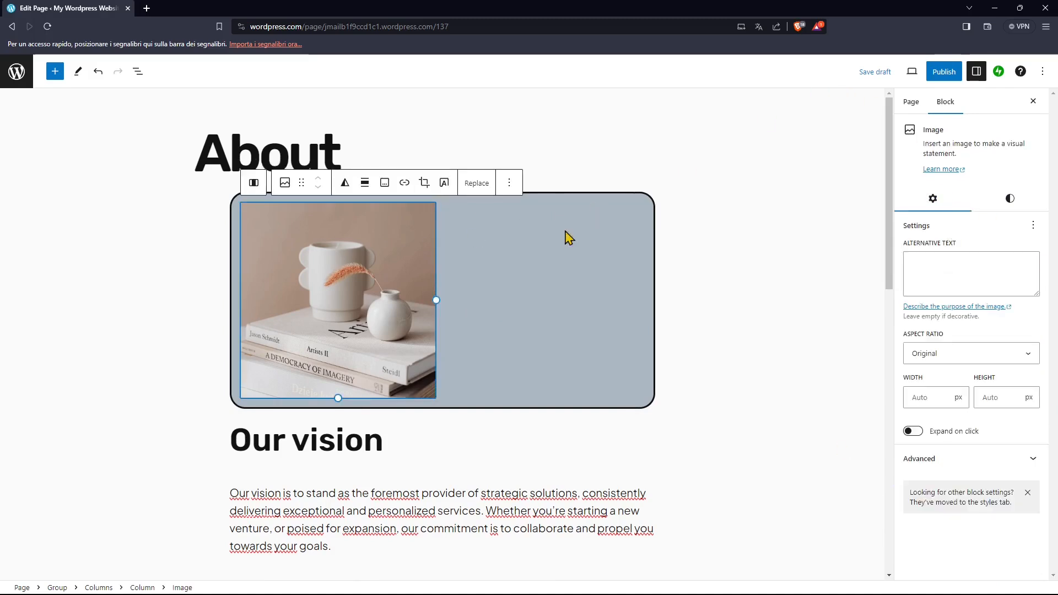
left_click(705, 343)
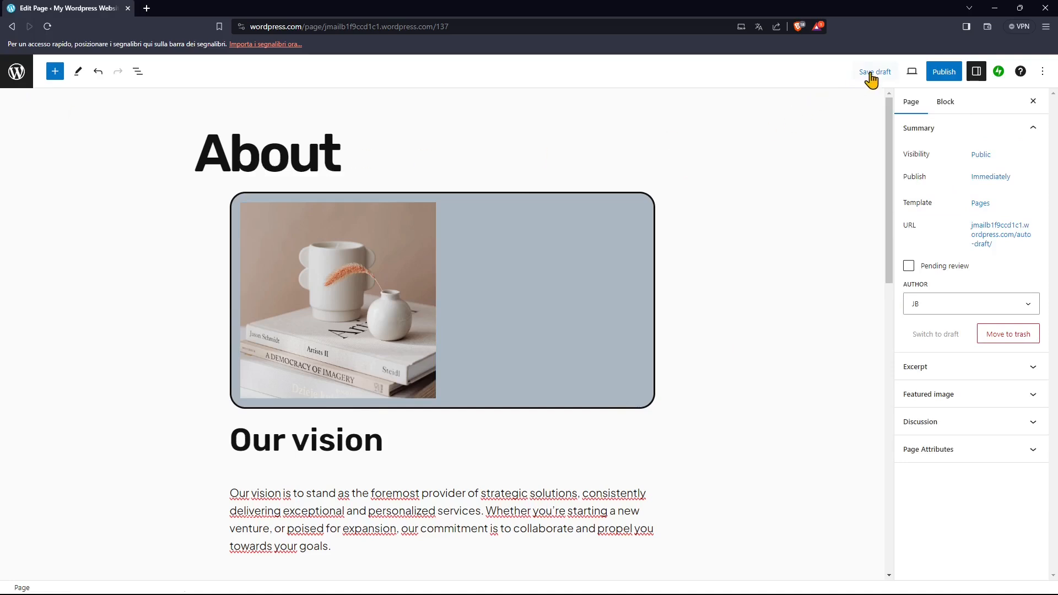
Leave the About draft for the site's page list and create a new blank page.
left_click(17, 71)
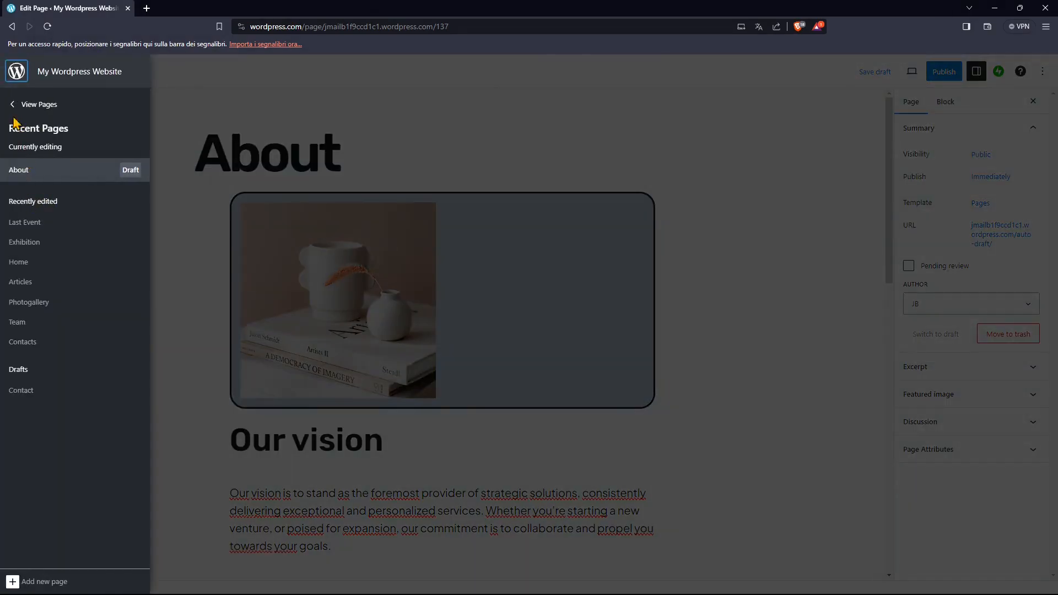
left_click(33, 104)
left_click(575, 104)
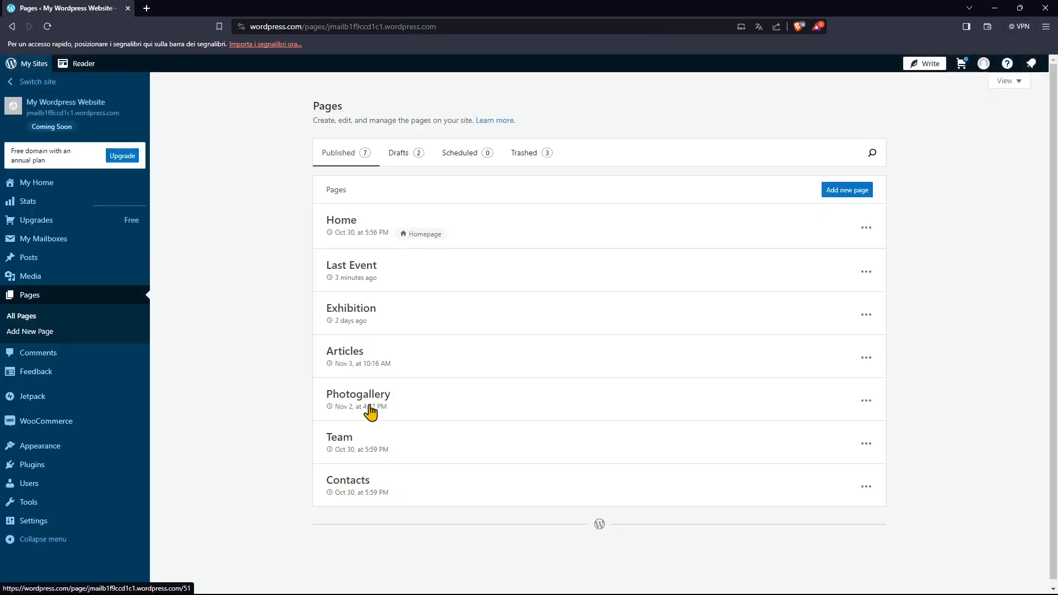
left_click(832, 192)
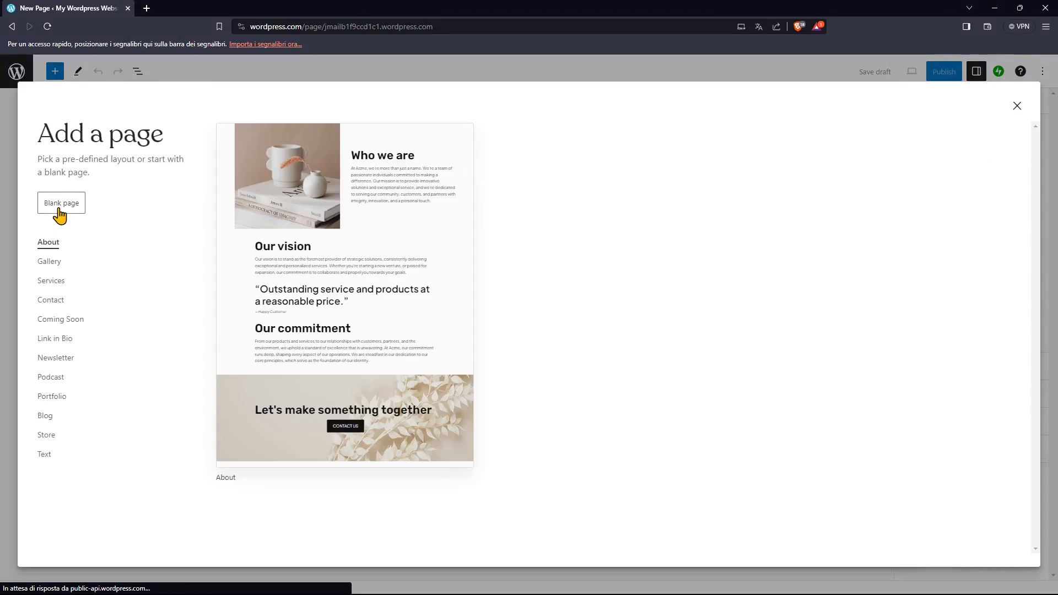
left_click(60, 203)
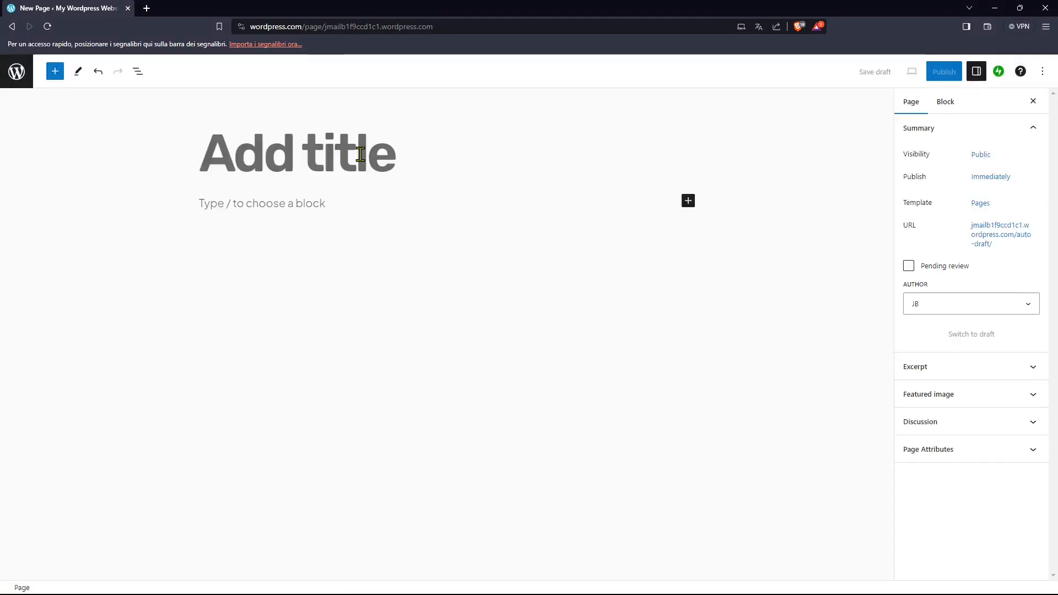
Title the new page "Services".
type("SER")
key("BackSpace")
key("BackSpace")
type("er")
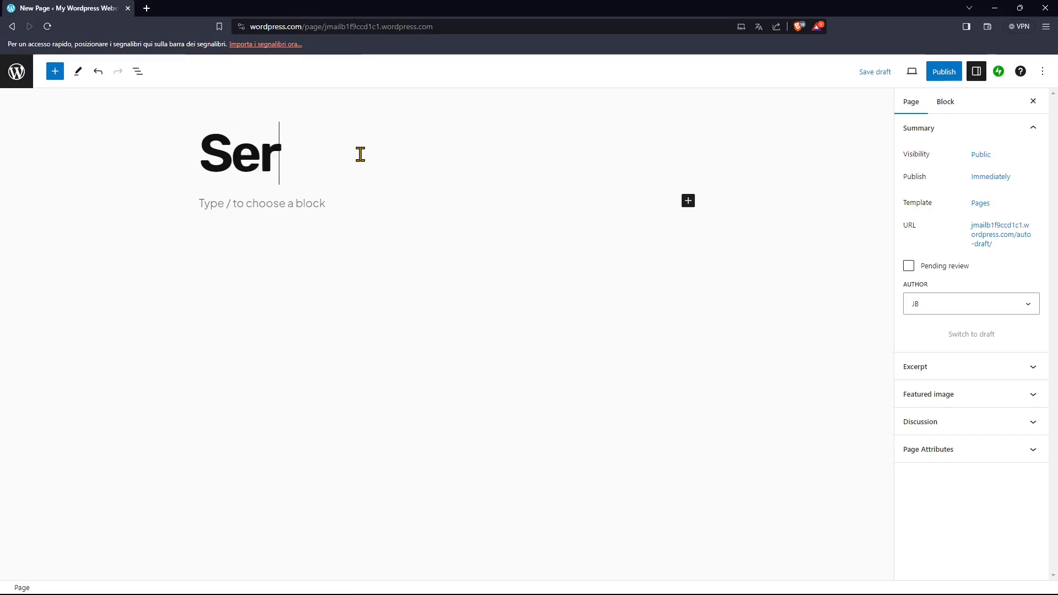
type("vices")
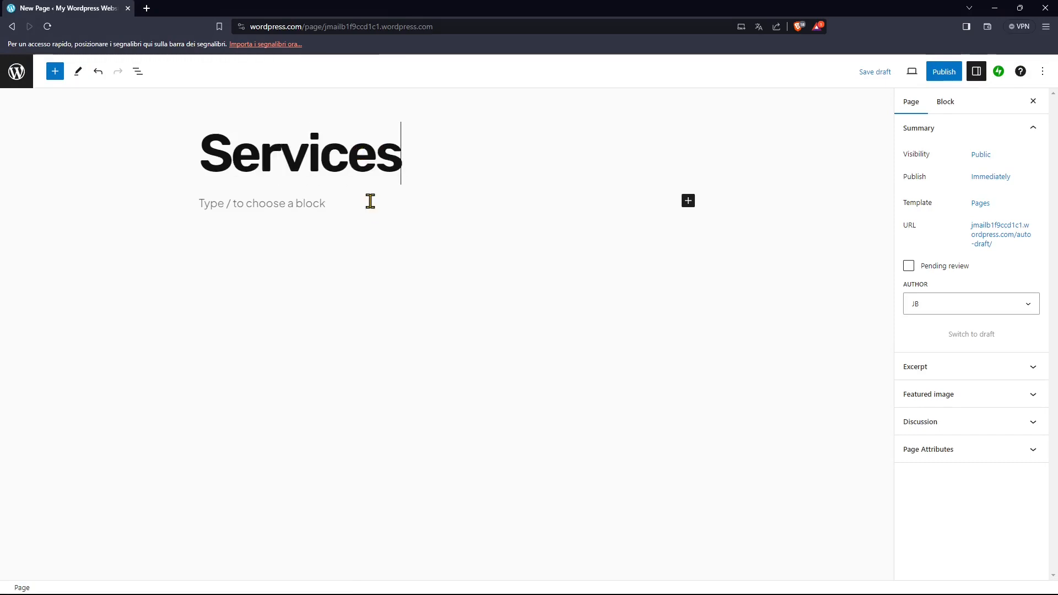
Insert an Image block below the page title.
left_click(370, 202)
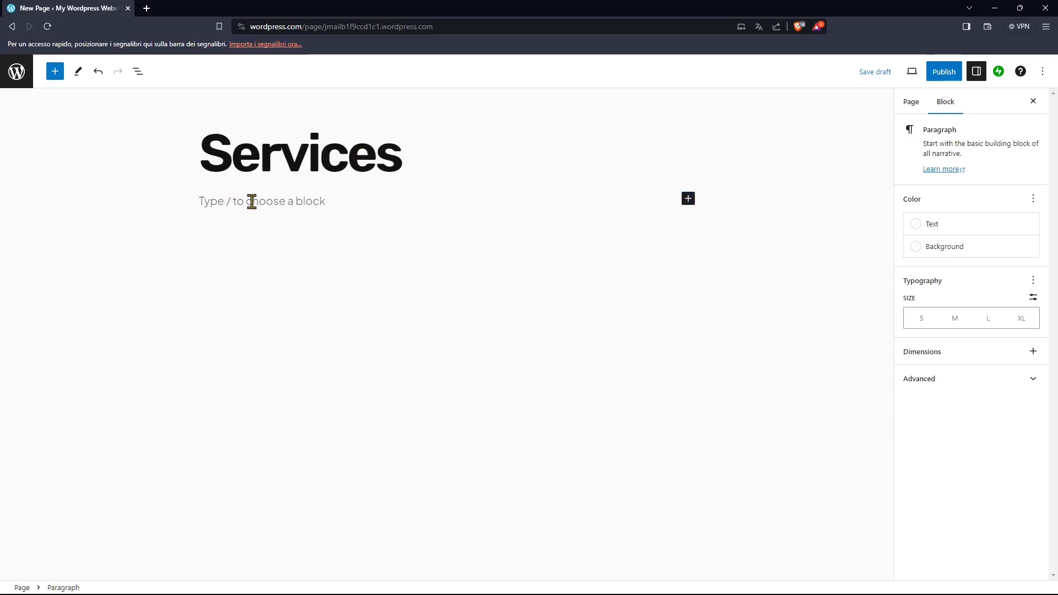
left_click(692, 200)
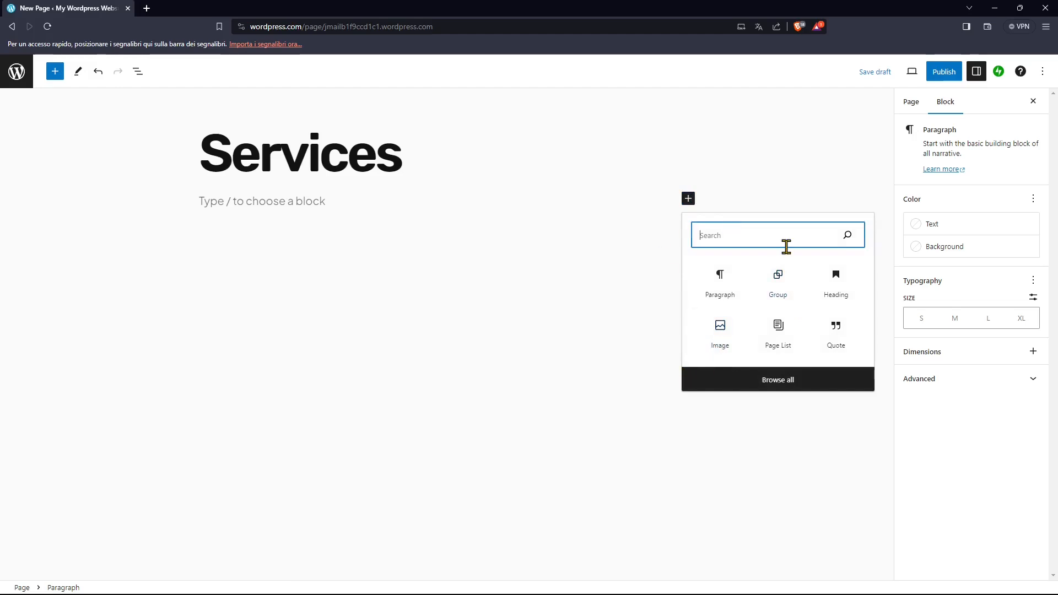
left_click(723, 336)
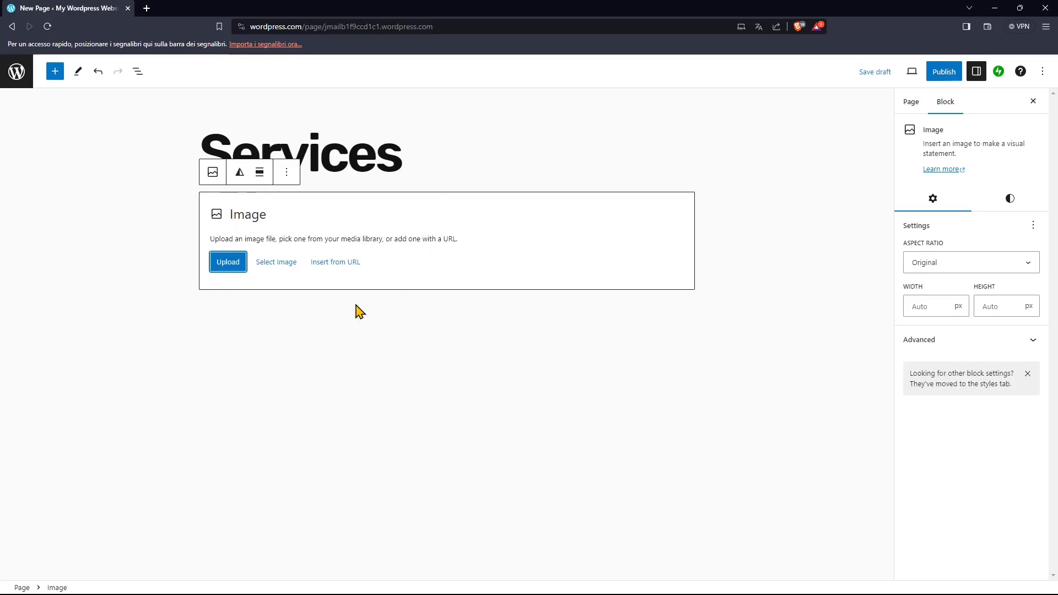
left_click(227, 263)
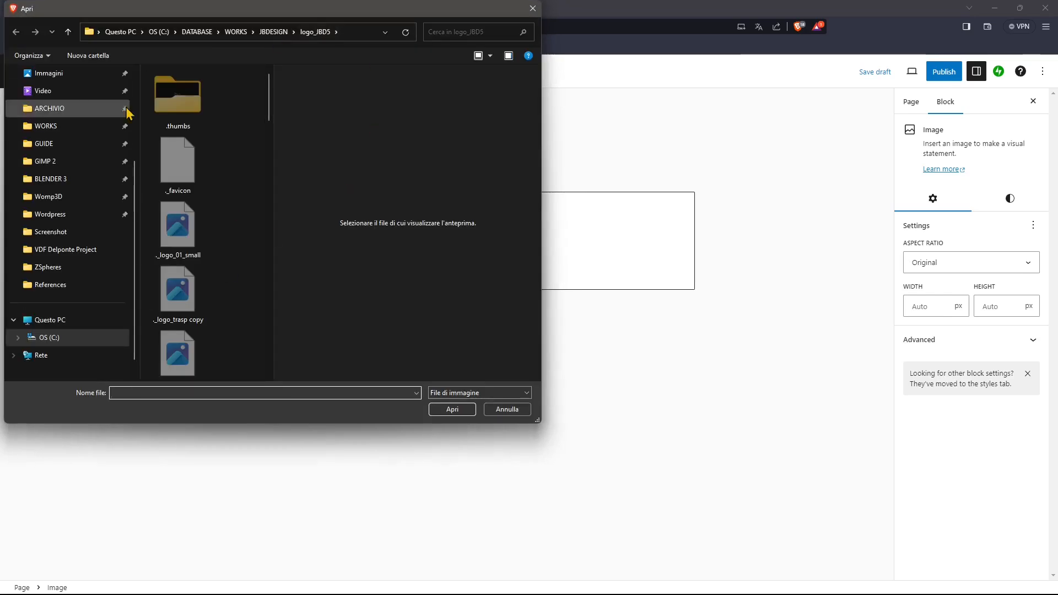
left_click(533, 9)
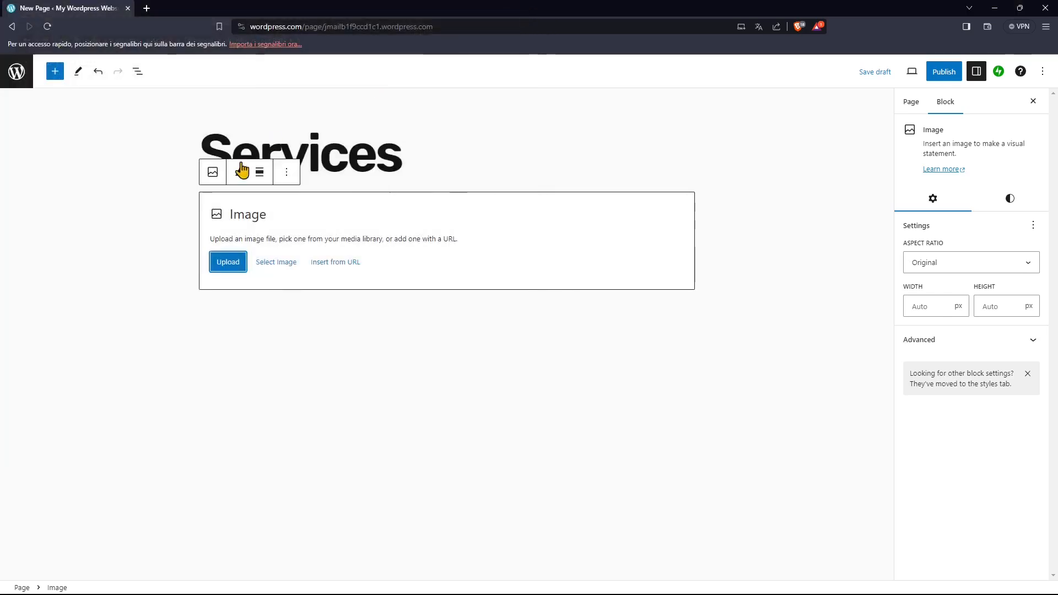
left_click(287, 272)
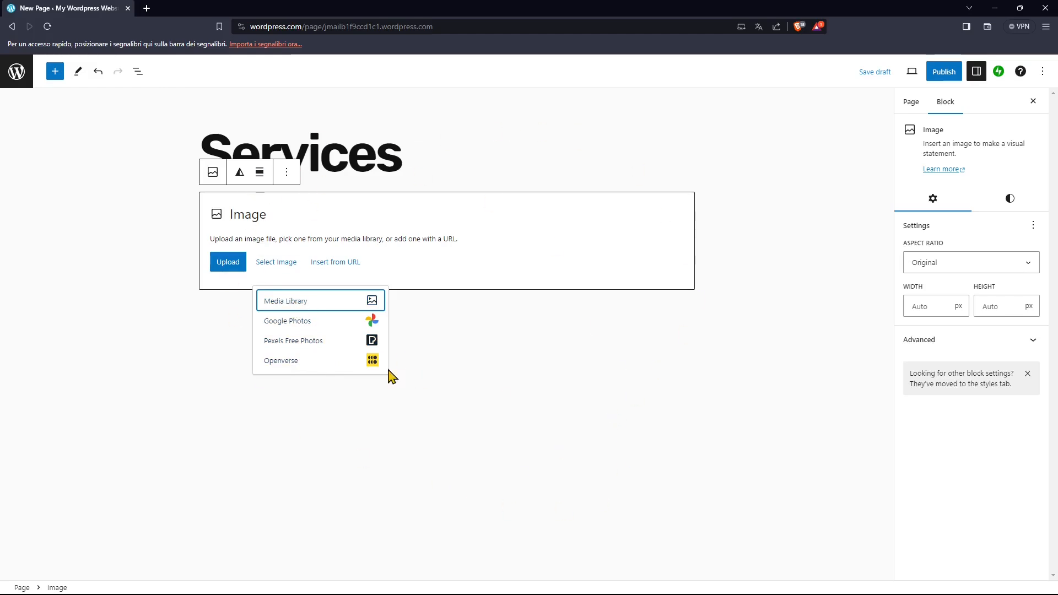
left_click(281, 302)
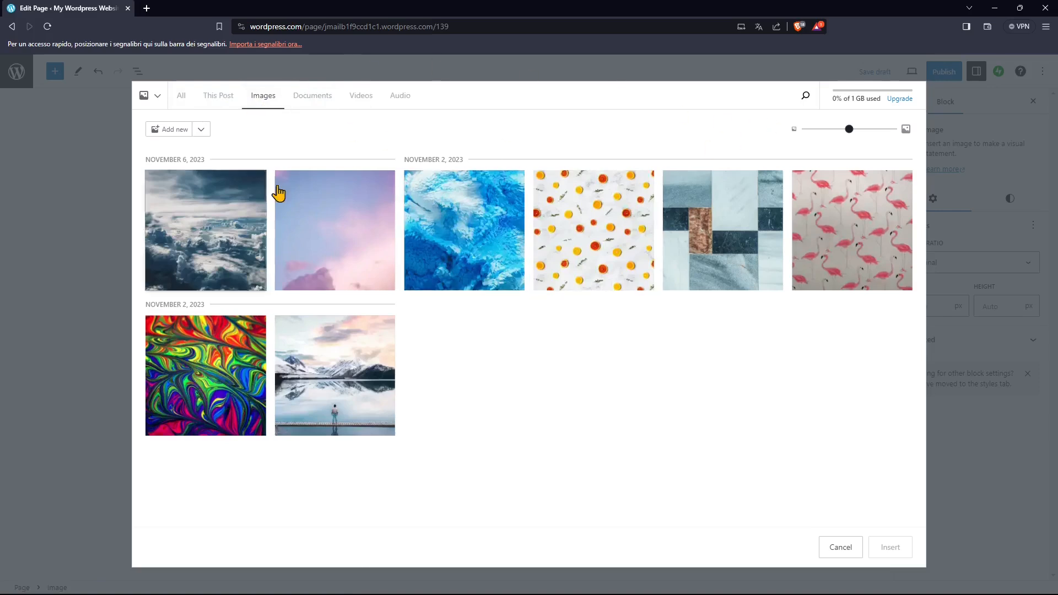
left_click(835, 550)
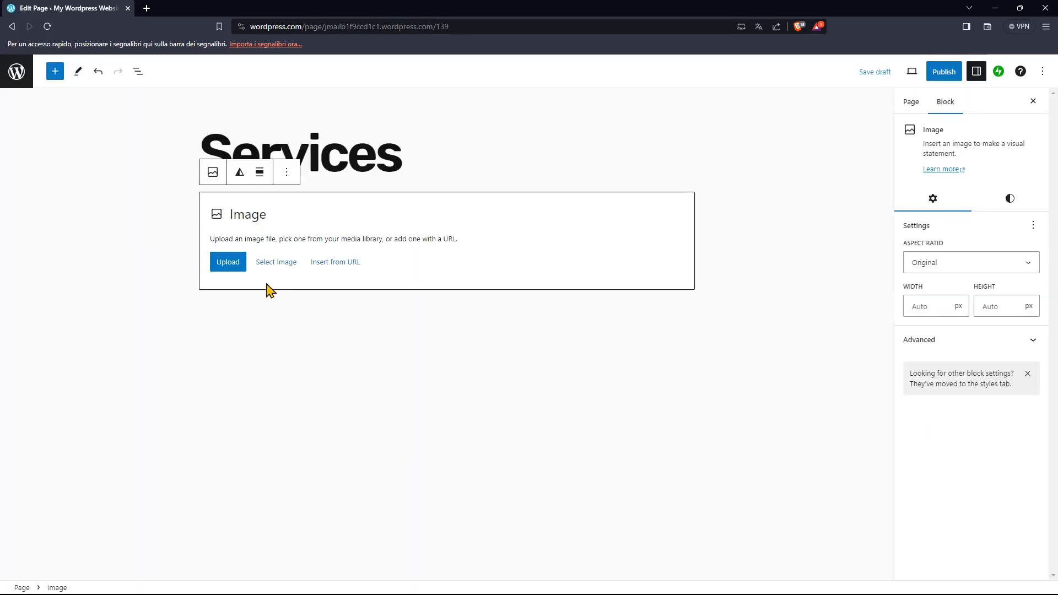
Choose Openverse as the Image block's source, browse its pattern images, and search it for "model".
left_click(277, 264)
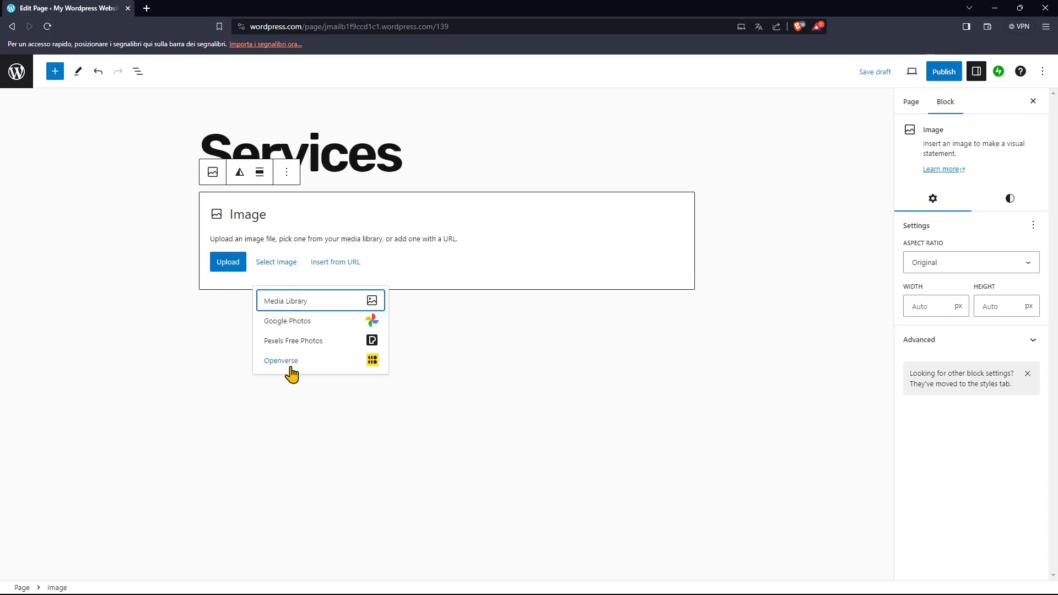
left_click(296, 364)
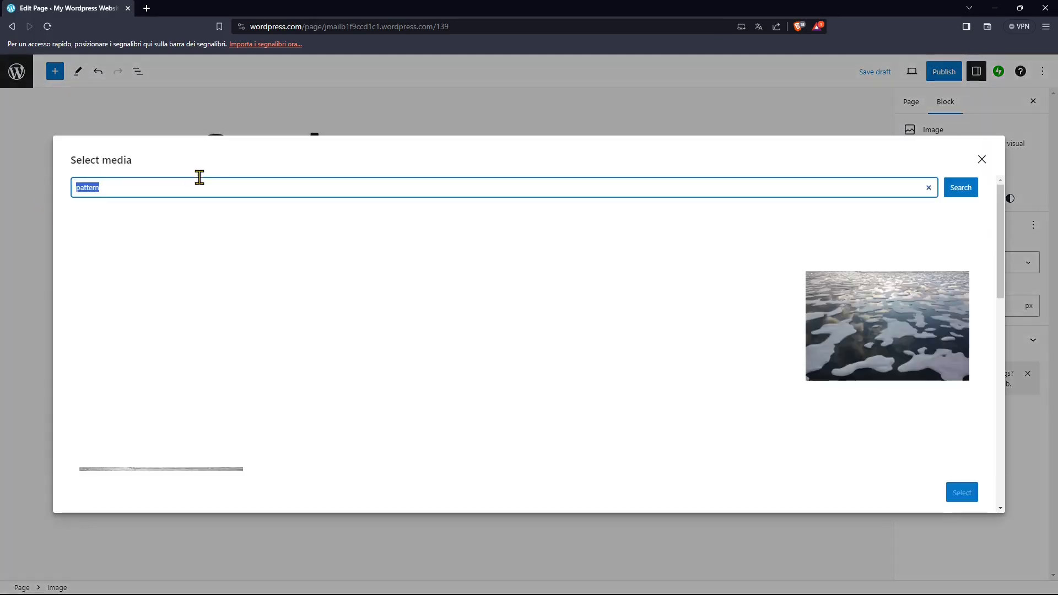
scroll(438, 398, "down", 3)
scroll(438, 398, "down", 10)
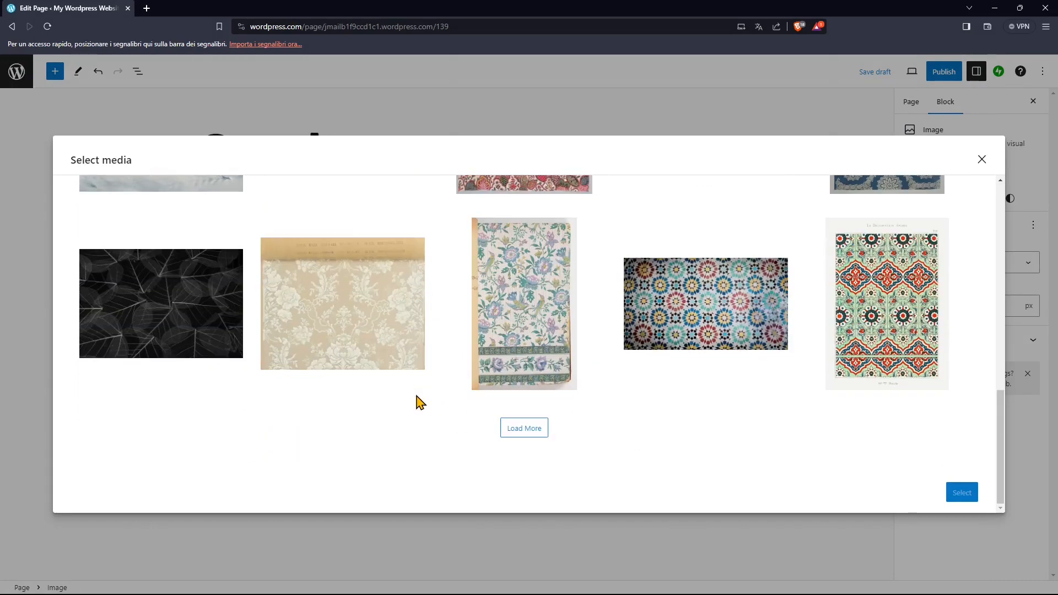
scroll(308, 331, "up", 15)
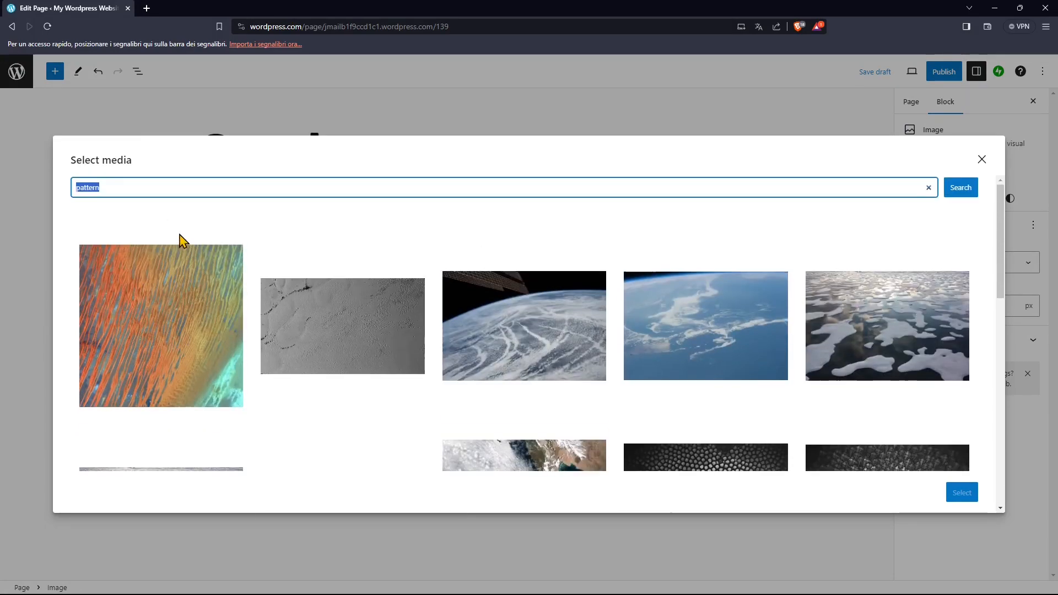
type("model")
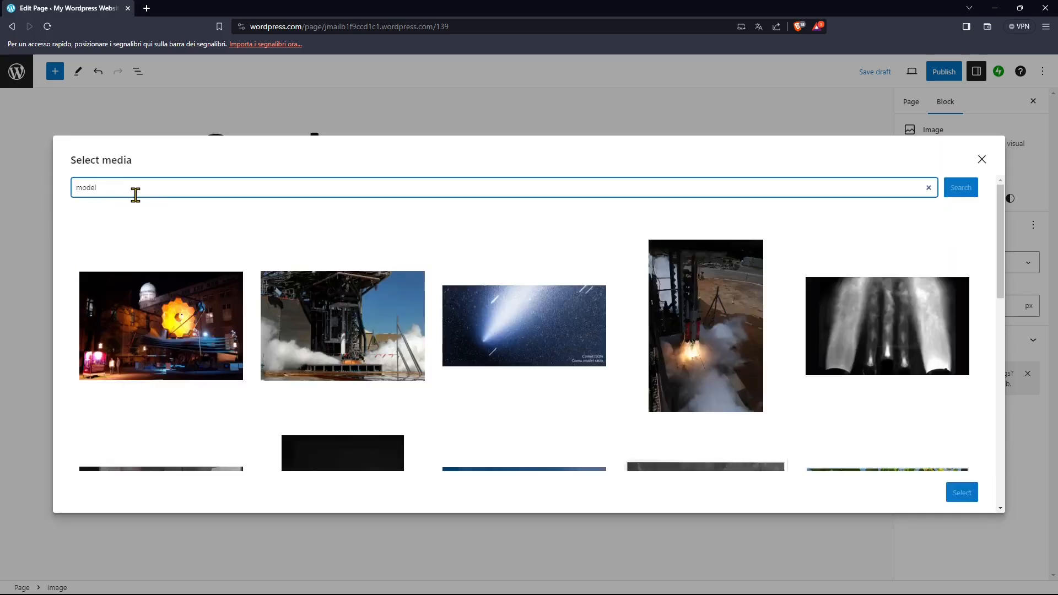
Search Openverse for "service" and insert the photo of the spacewalking astronaut into the Image block.
left_click_drag(136, 194, 44, 186)
type("service")
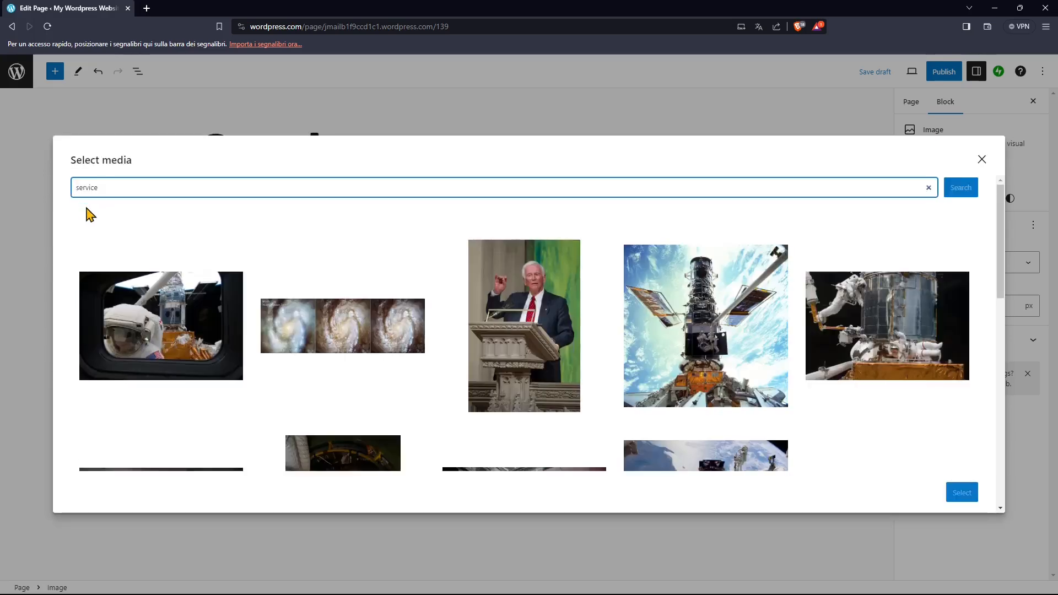
scroll(211, 393, "down", 3)
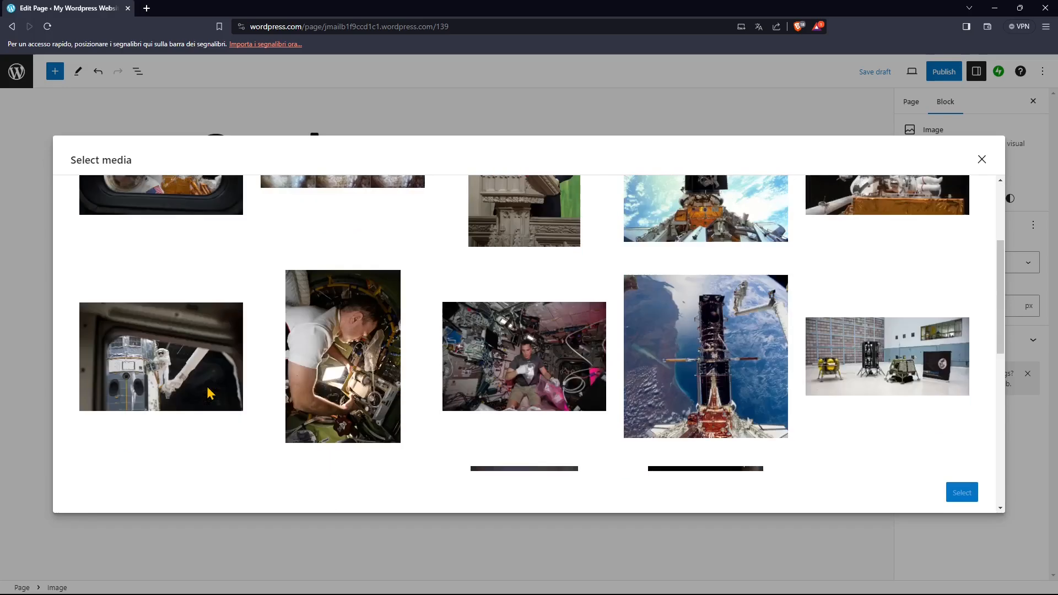
scroll(211, 393, "down", 3)
scroll(211, 393, "down", 5)
left_click(538, 366)
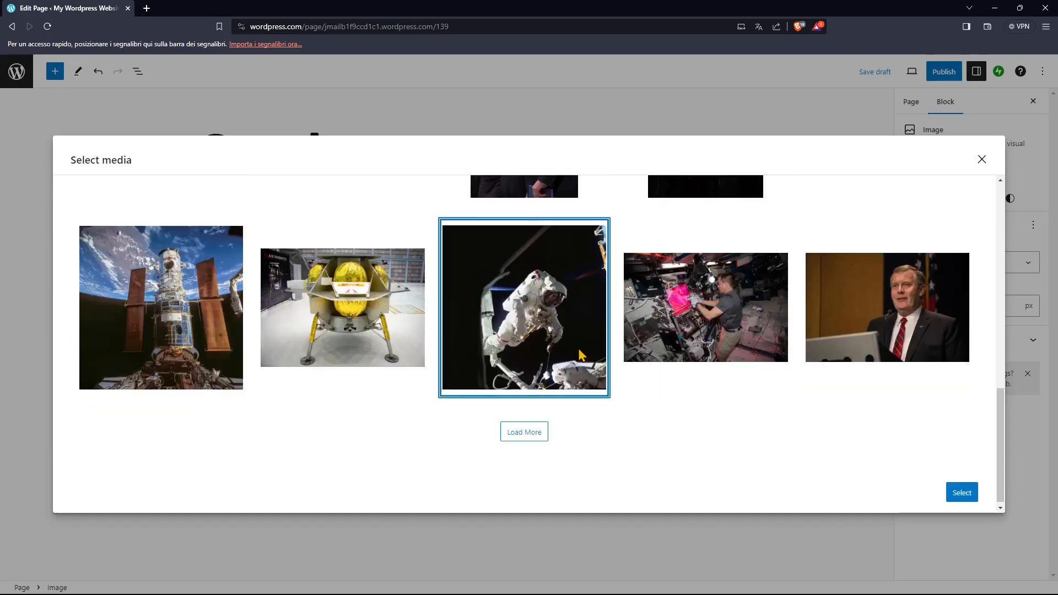
left_click(959, 493)
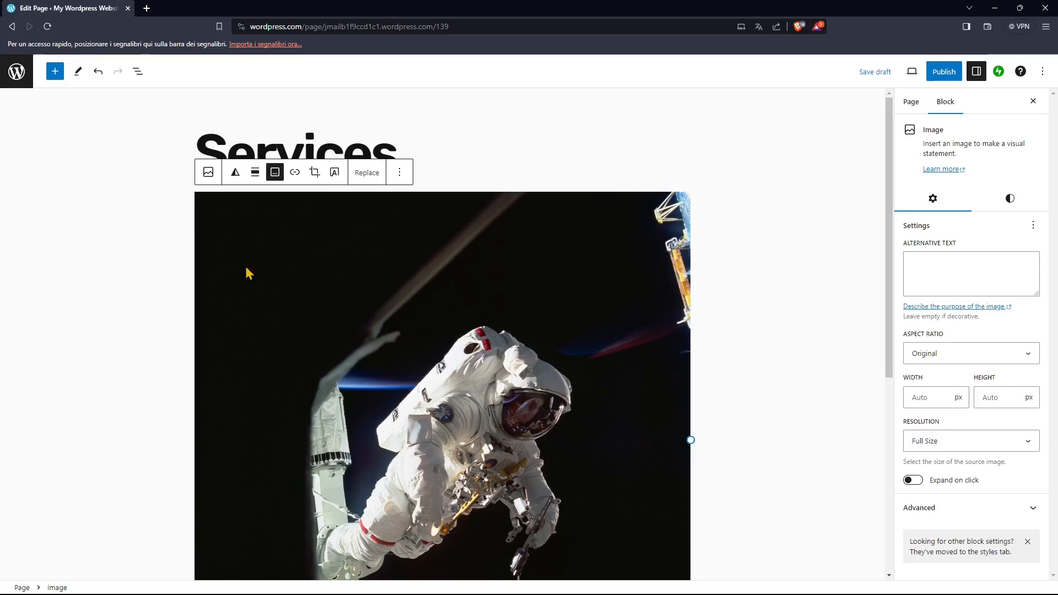
Examine the source and author links in the image's attribution caption and the Image block's Advanced settings.
scroll(438, 378, "down", 4)
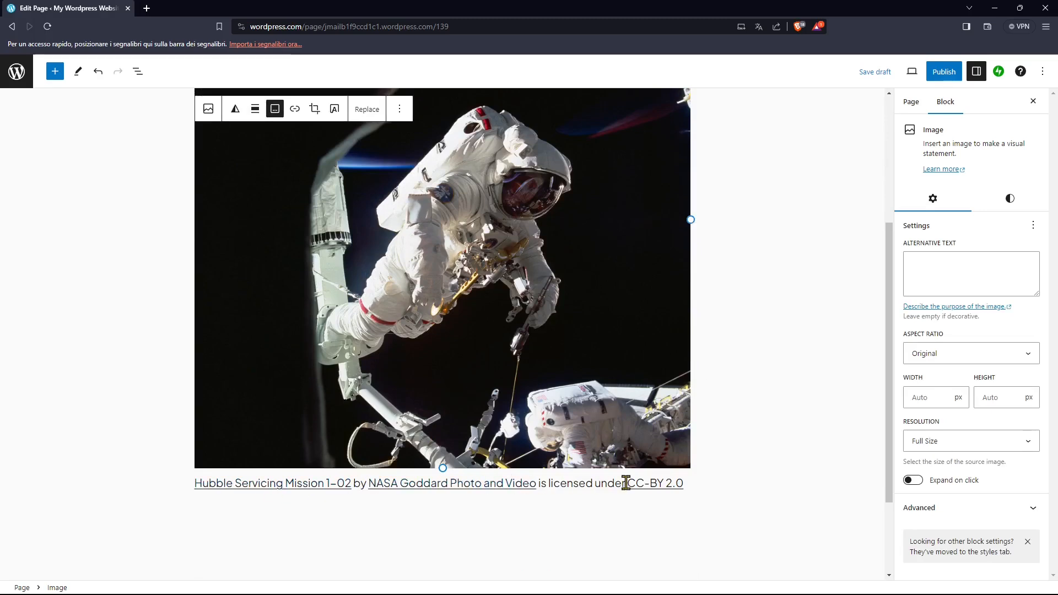
left_click(226, 484)
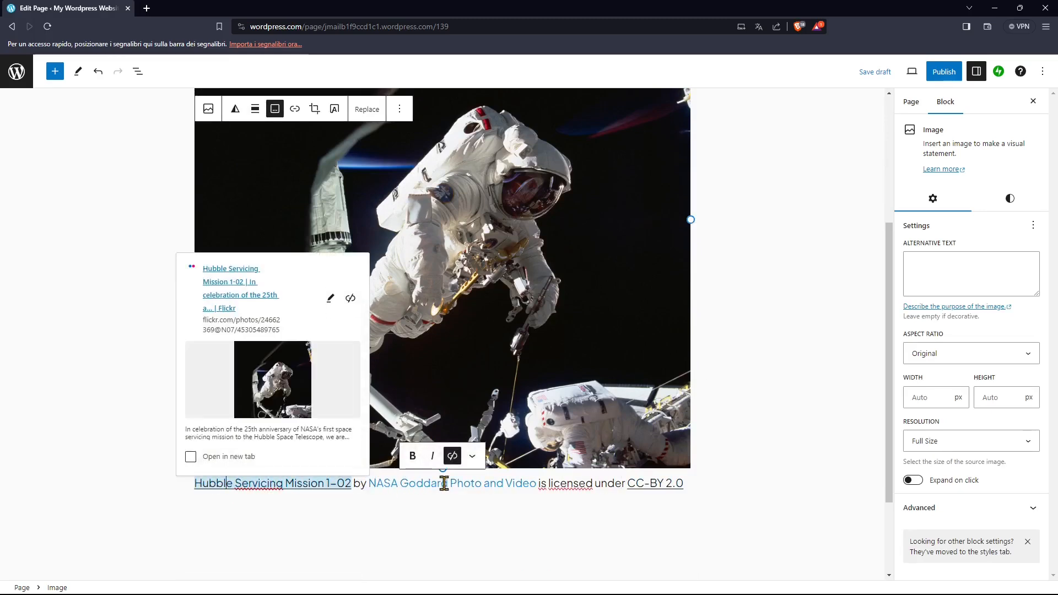
left_click(400, 483)
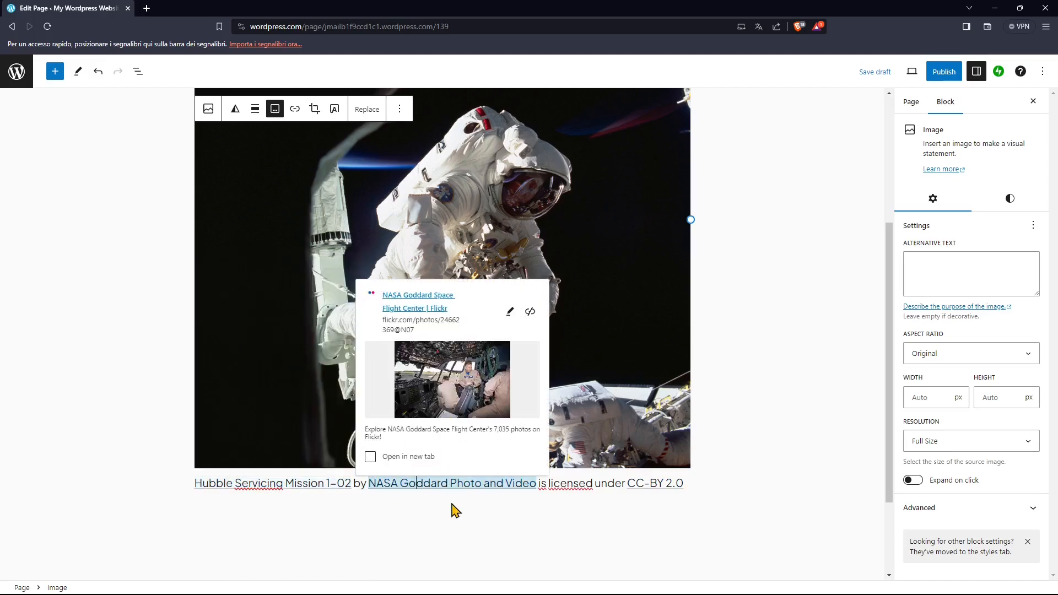
left_click(452, 509)
scroll(508, 489, "up", 3)
left_click(482, 381)
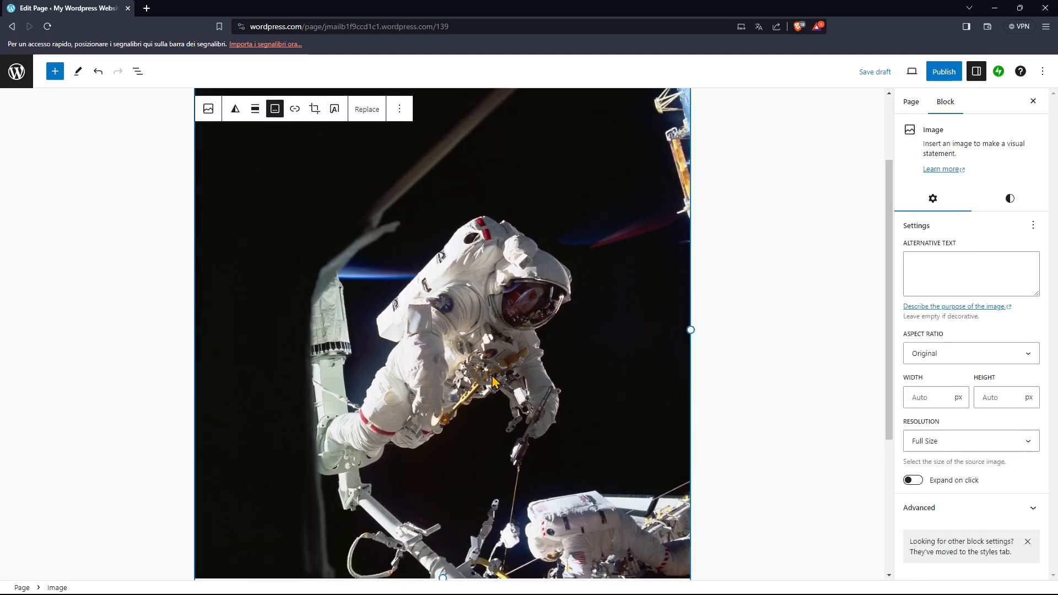
scroll(480, 380, "up", 2)
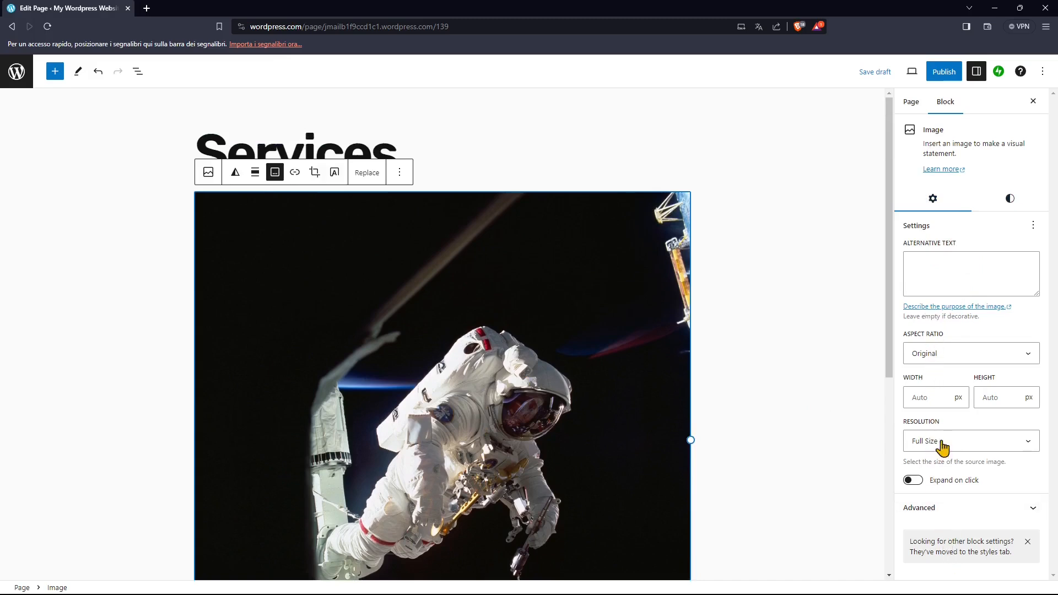
left_click(952, 507)
scroll(972, 422, "down", 2)
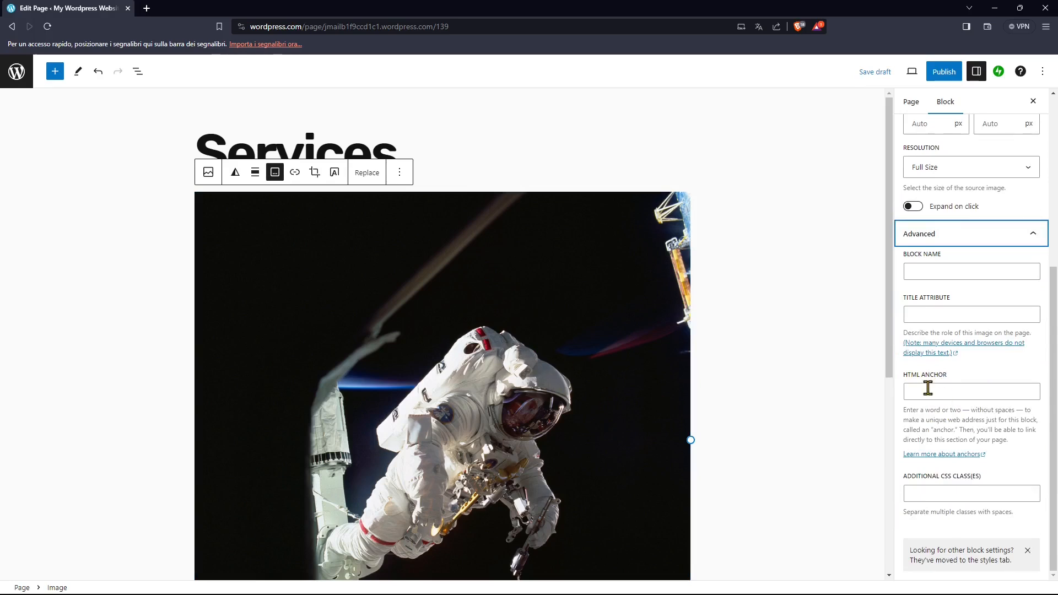
scroll(927, 480, "up", 5)
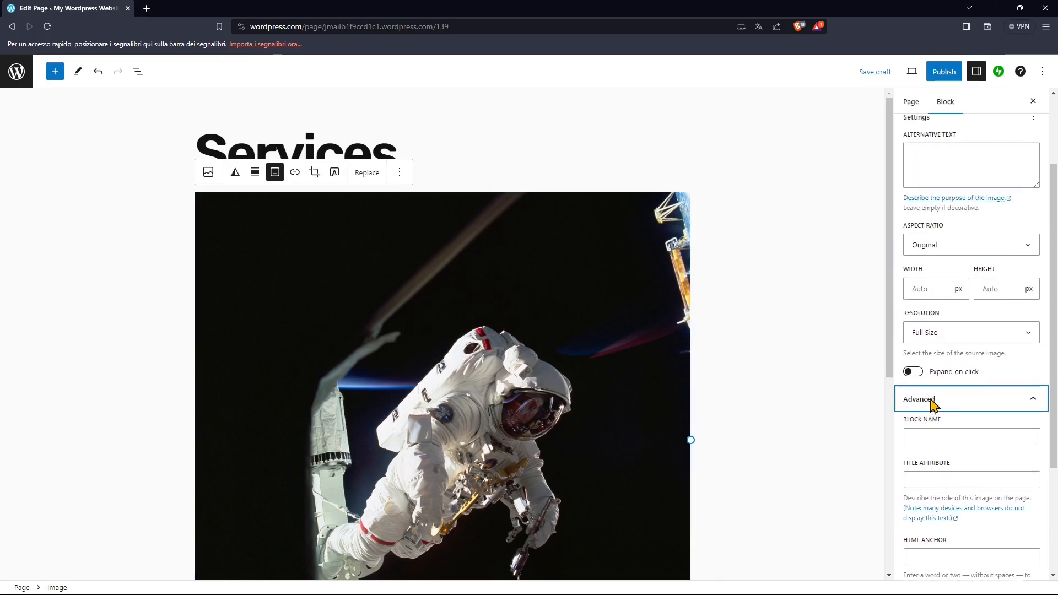
Link the astronaut image to its media file and check the link target in a separate tab.
left_click(294, 175)
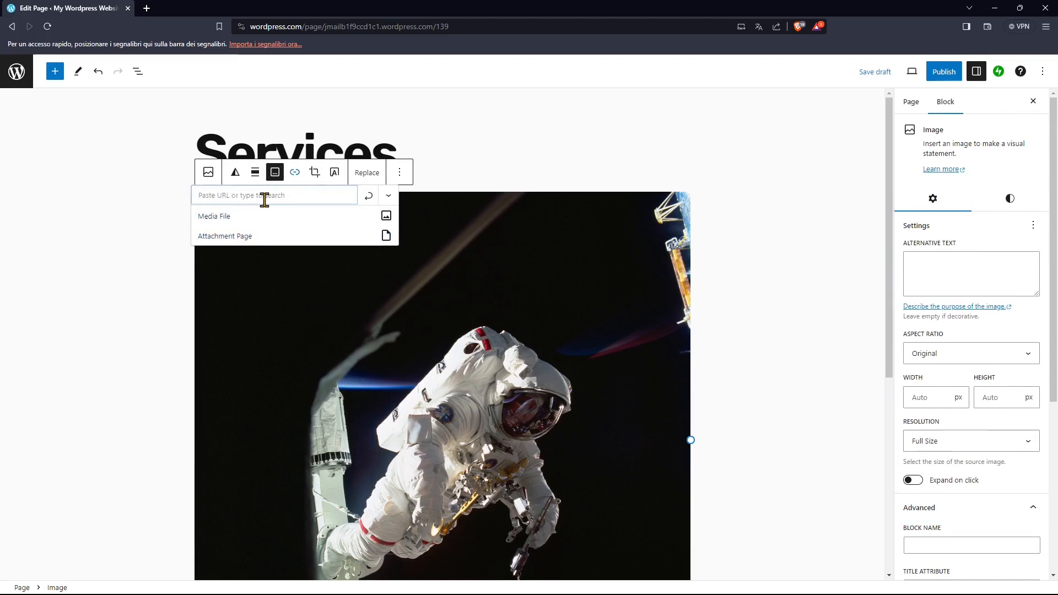
left_click(216, 217)
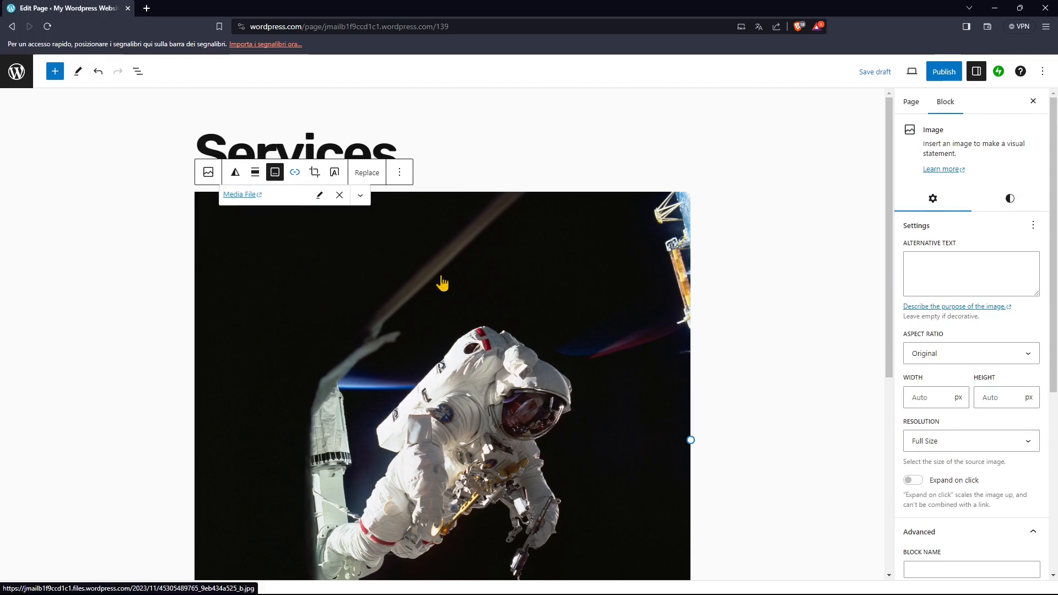
left_click(240, 194)
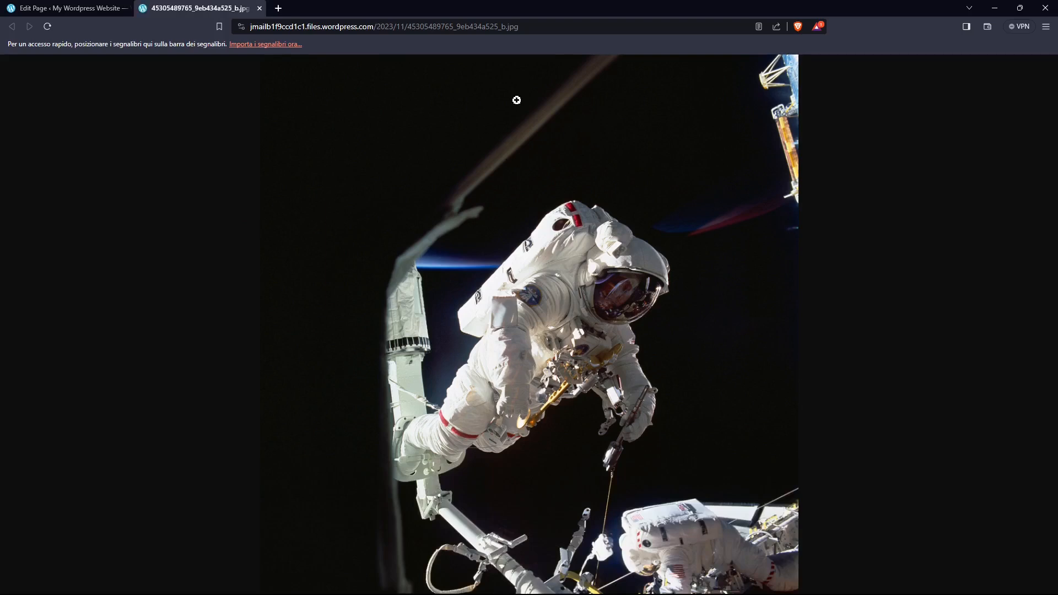
left_click(260, 9)
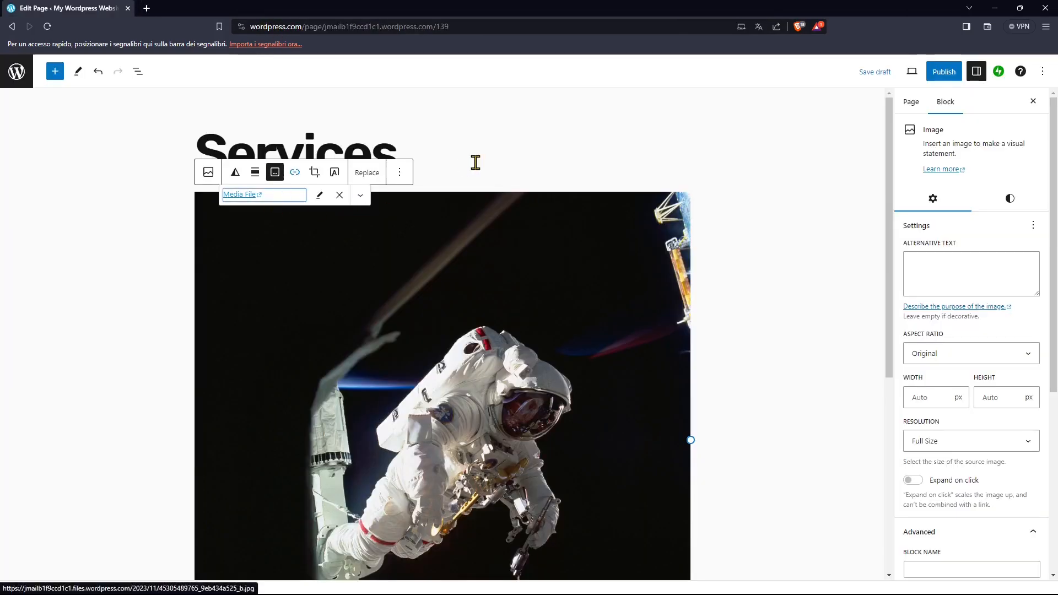
left_click(468, 166)
left_click(426, 283)
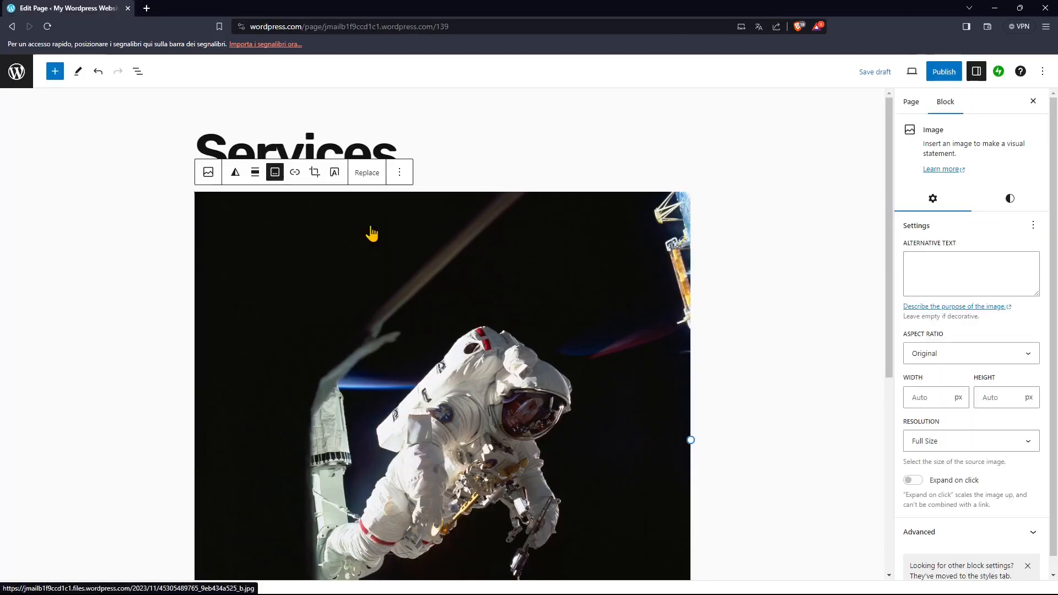
Shrink the astronaut image proportionally to about 388 px wide.
scroll(727, 330, "down", 4)
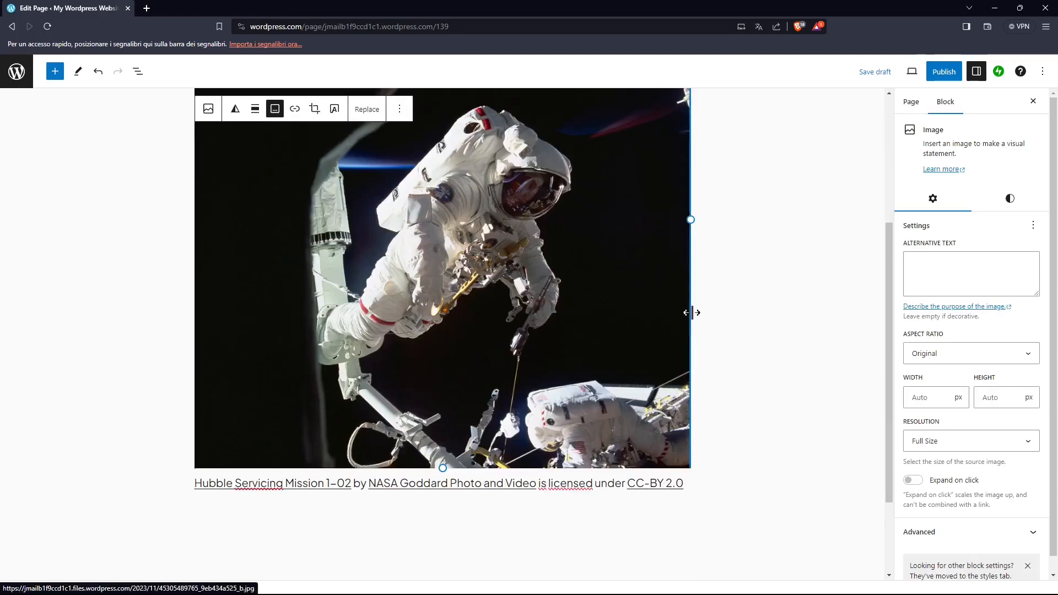
left_click_drag(445, 472, 399, 188)
left_click(703, 371)
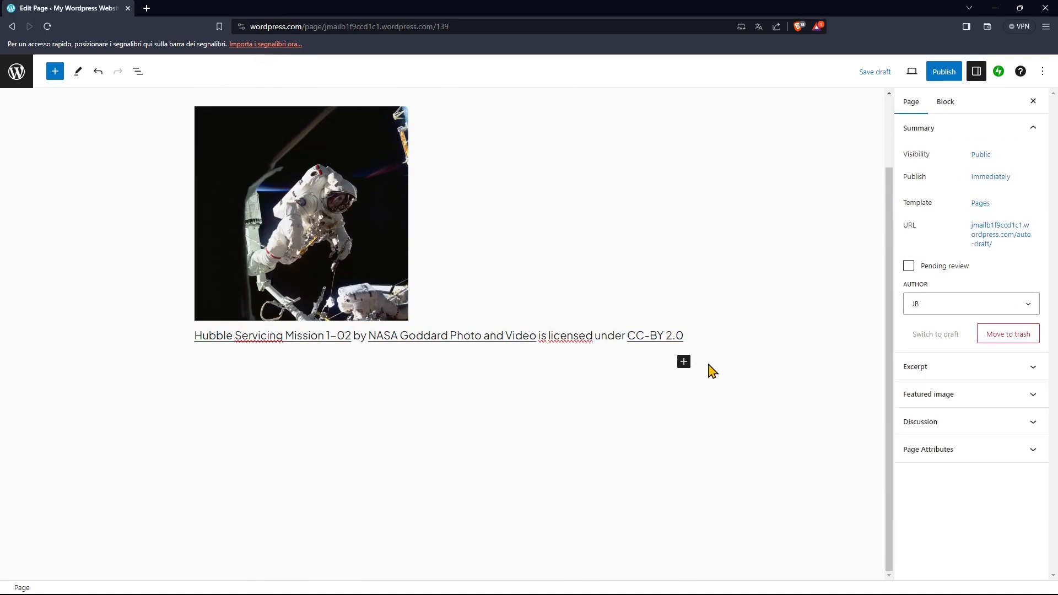
Delete the entire attribution caption below the astronaut image.
left_click(689, 336)
left_click(390, 364)
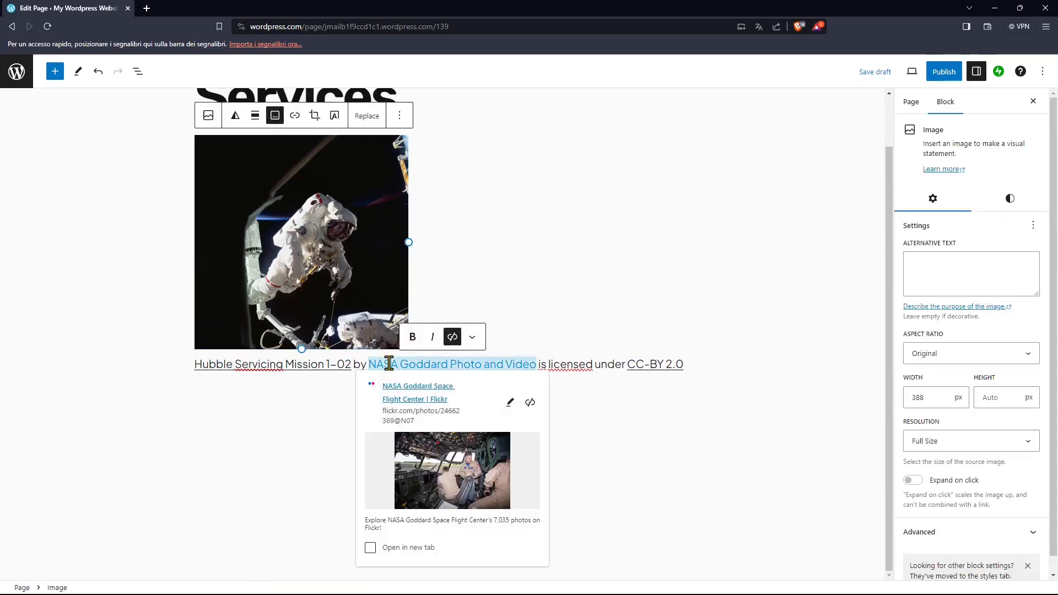
left_click(678, 364)
left_click(292, 365)
left_click(195, 364)
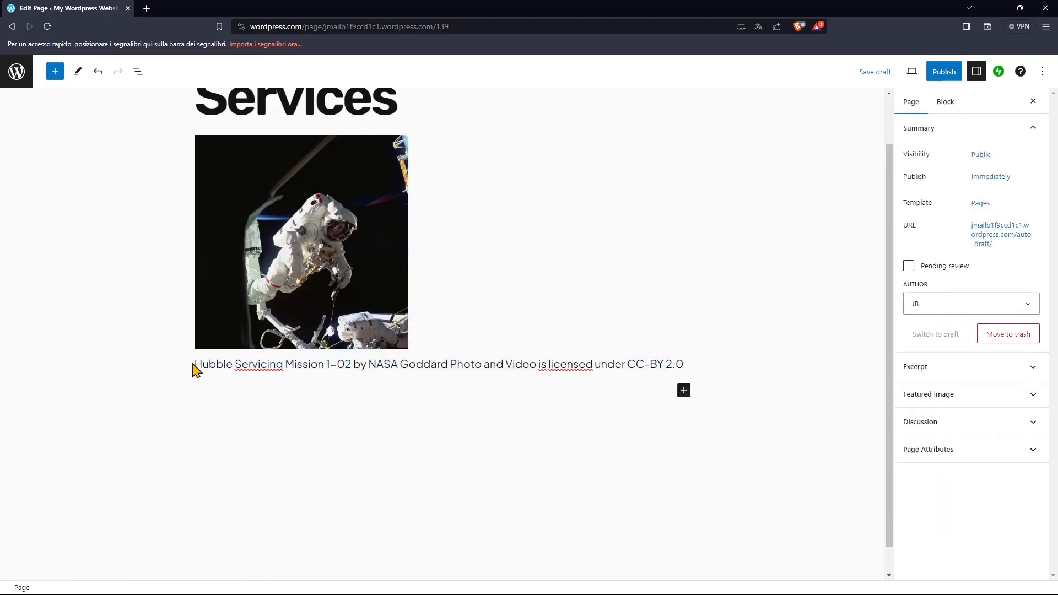
left_click(195, 364)
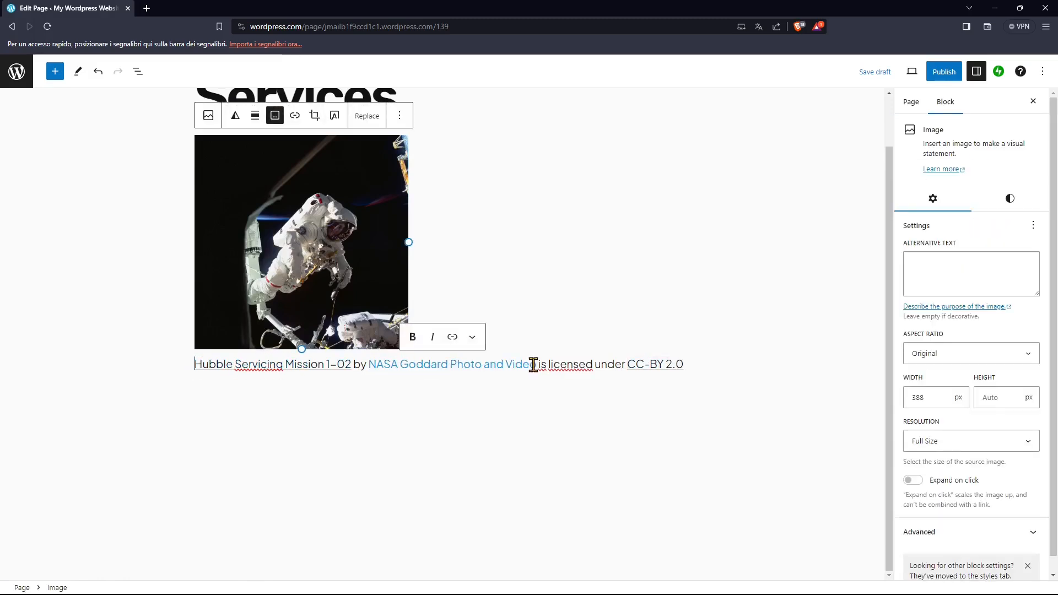
left_click_drag(686, 371, 196, 364)
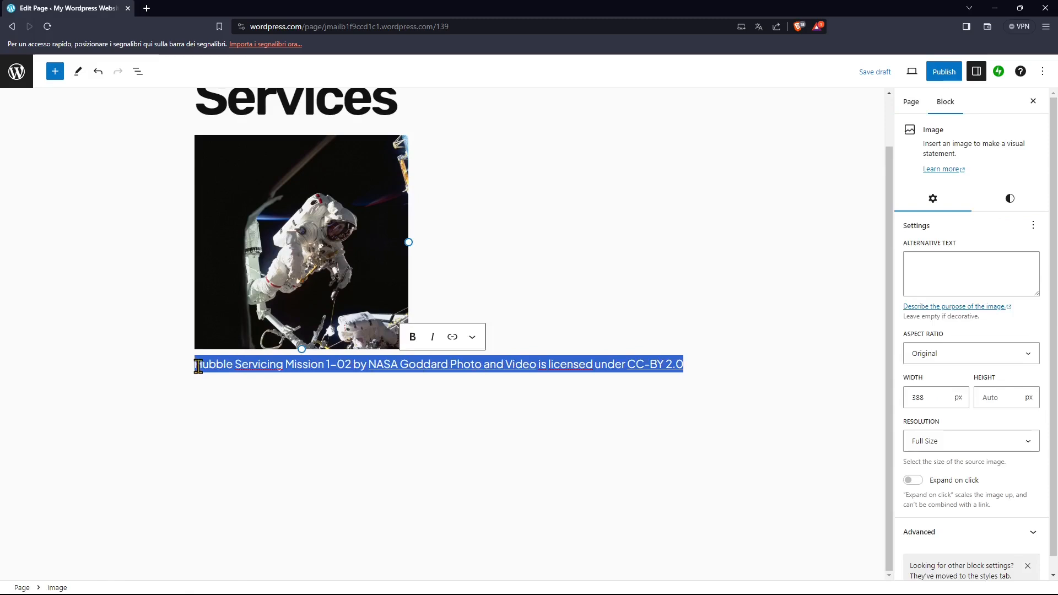
key("BackSpace")
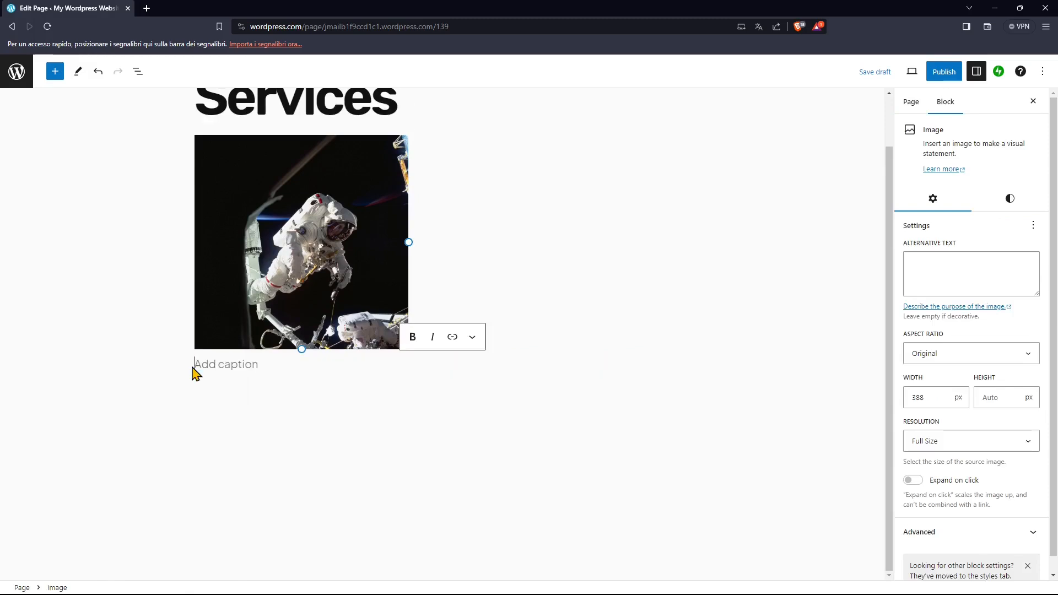
Shrink the astronaut image proportionally a little further.
scroll(283, 411, "up", 1)
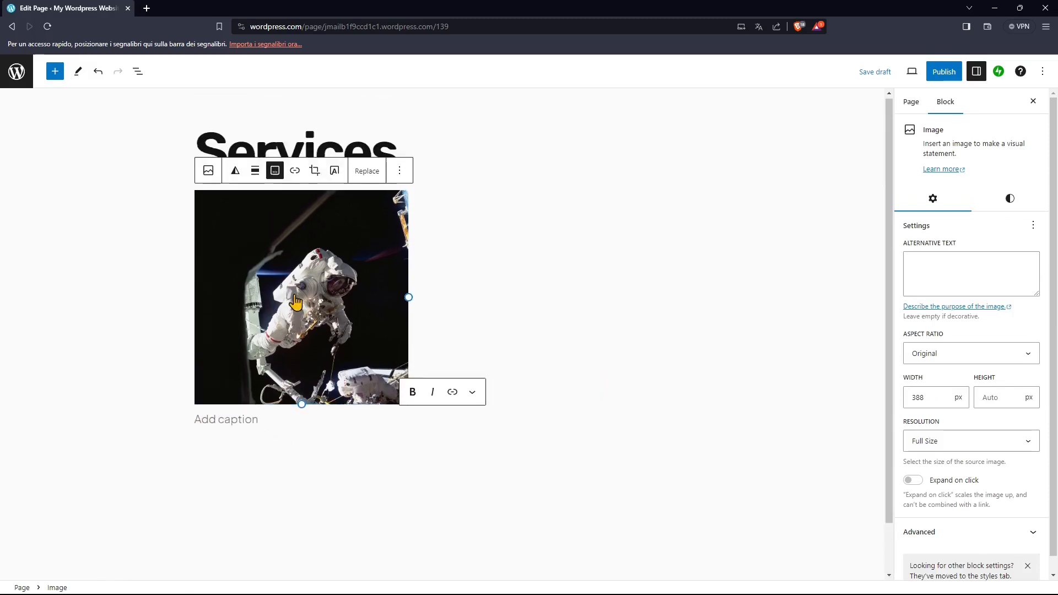
left_click_drag(302, 404, 307, 358)
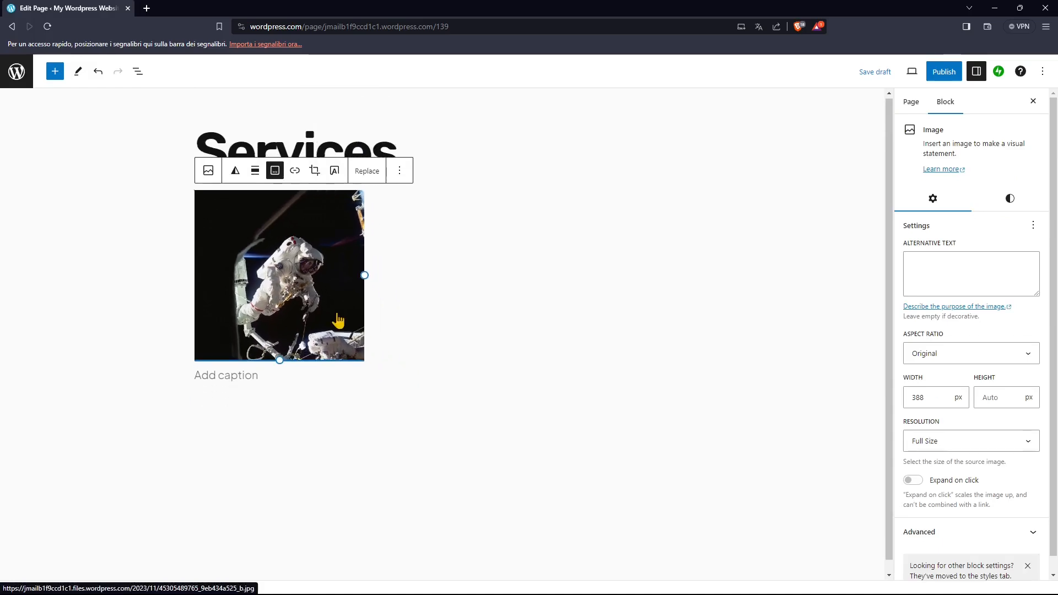
Set the astronaut image's width to 300 px, leaving its height on automatic.
mouse_move(365, 275)
left_mouse_down()
mouse_move(408, 280)
mouse_move(356, 284)
left_mouse_up()
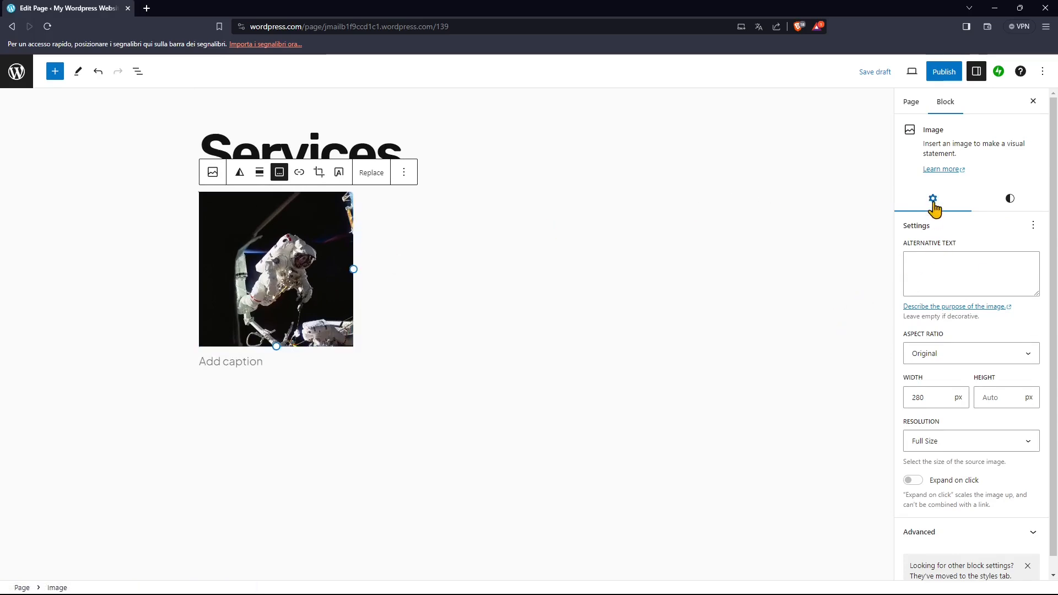
left_click(931, 401)
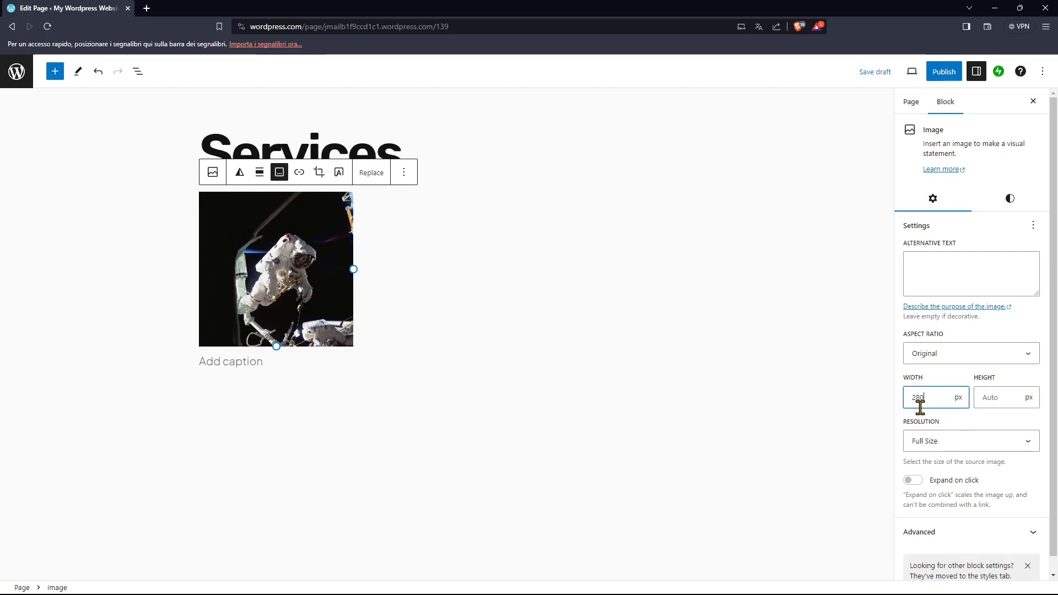
left_click_drag(926, 405, 891, 401)
type("300")
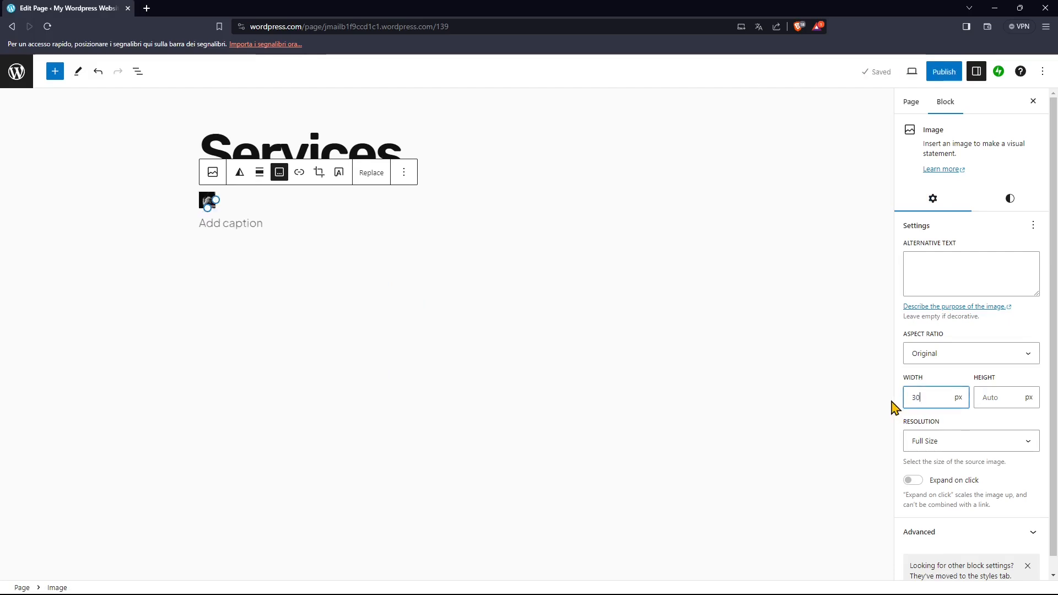
left_click(1008, 402)
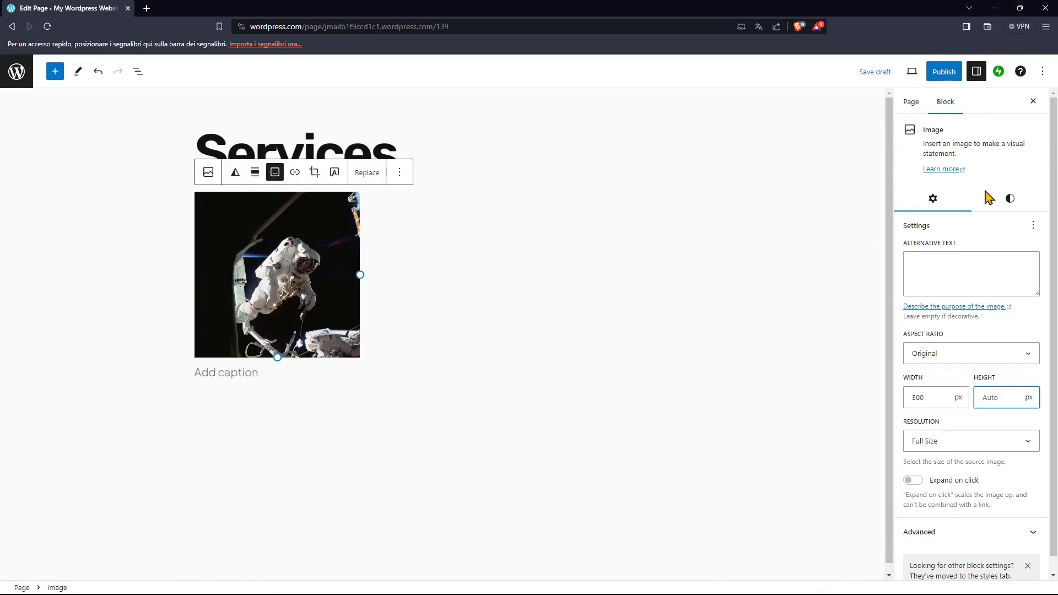
scroll(975, 496, "down", 1)
scroll(976, 485, "up", 1)
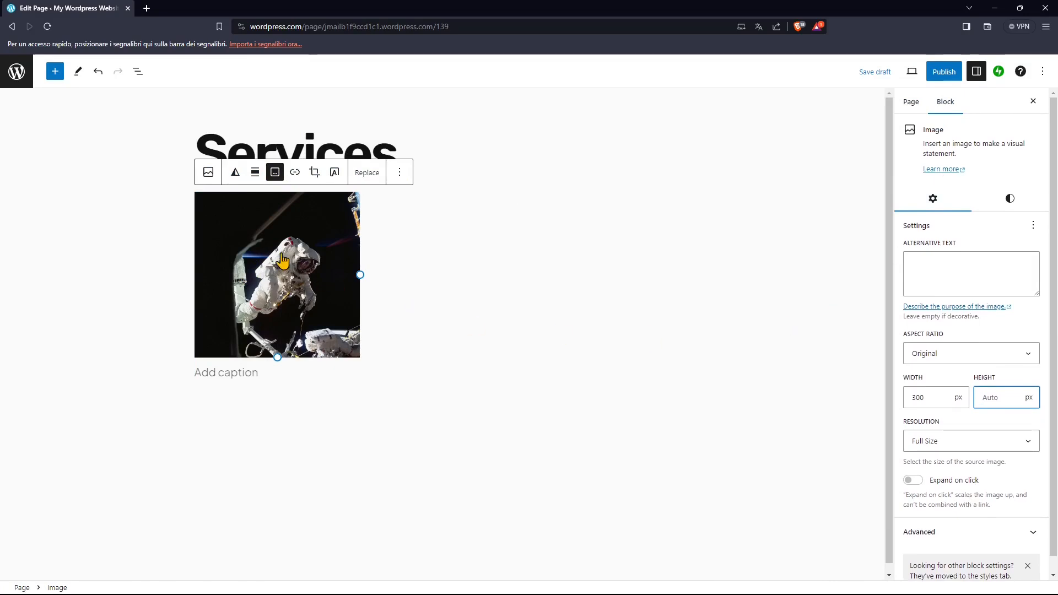
left_click(208, 174)
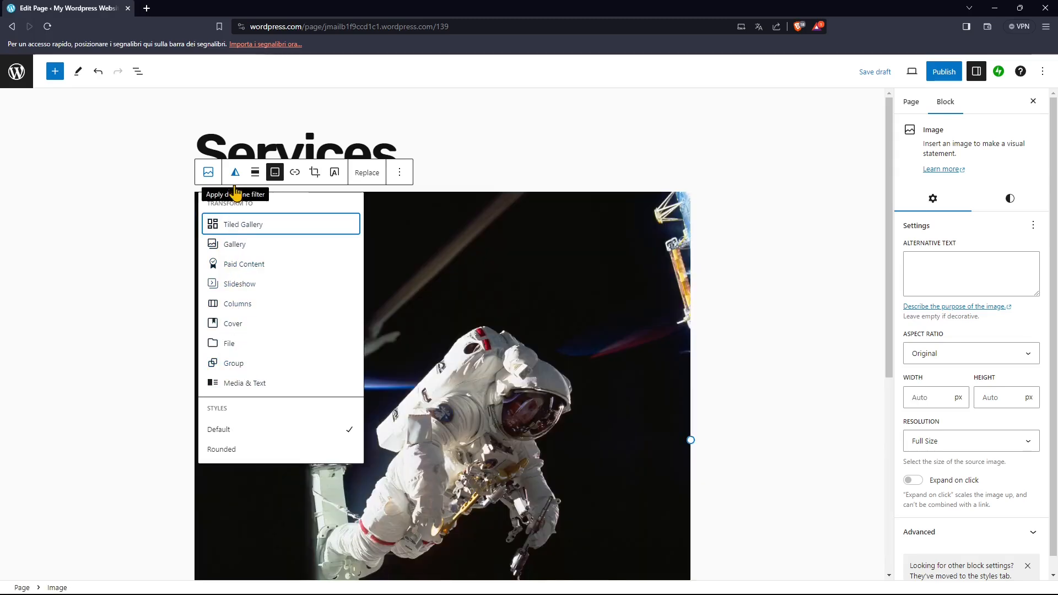
left_click(470, 164)
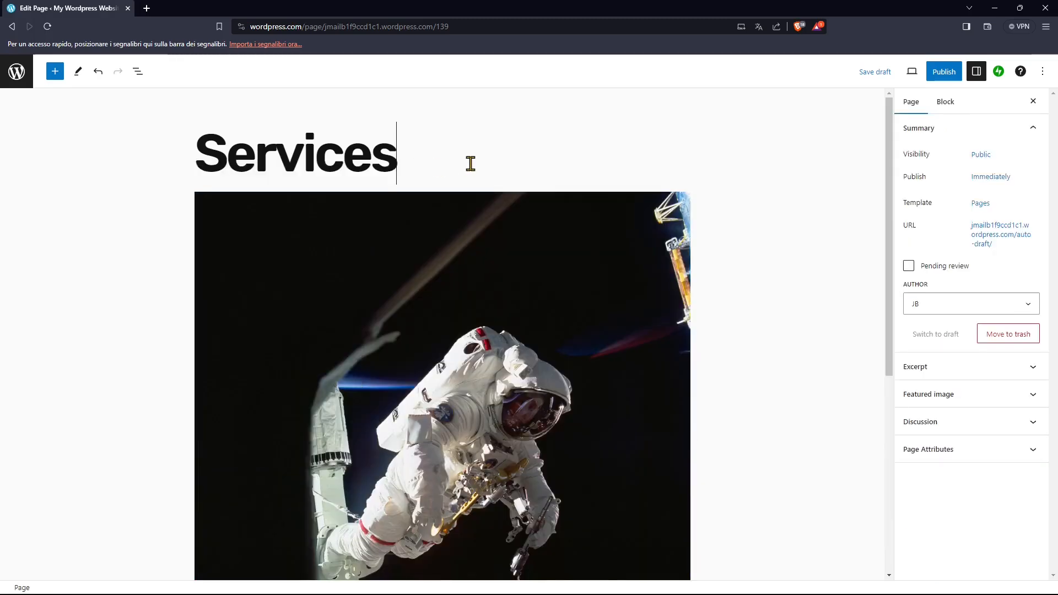
Preview several duotone presets on the astronaut image and apply the black-and-blue one.
left_click(317, 256)
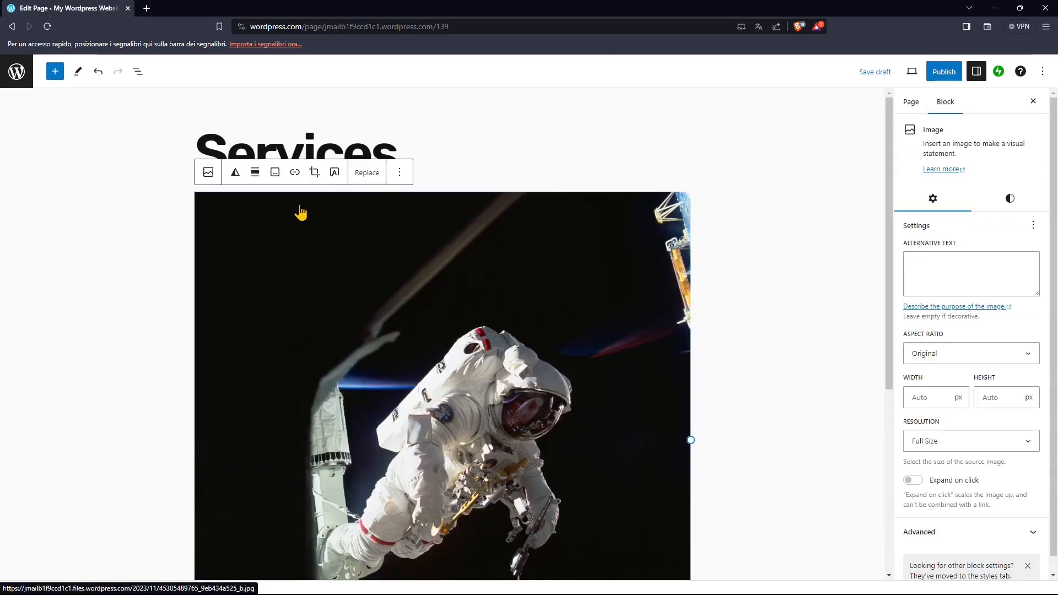
left_click(235, 174)
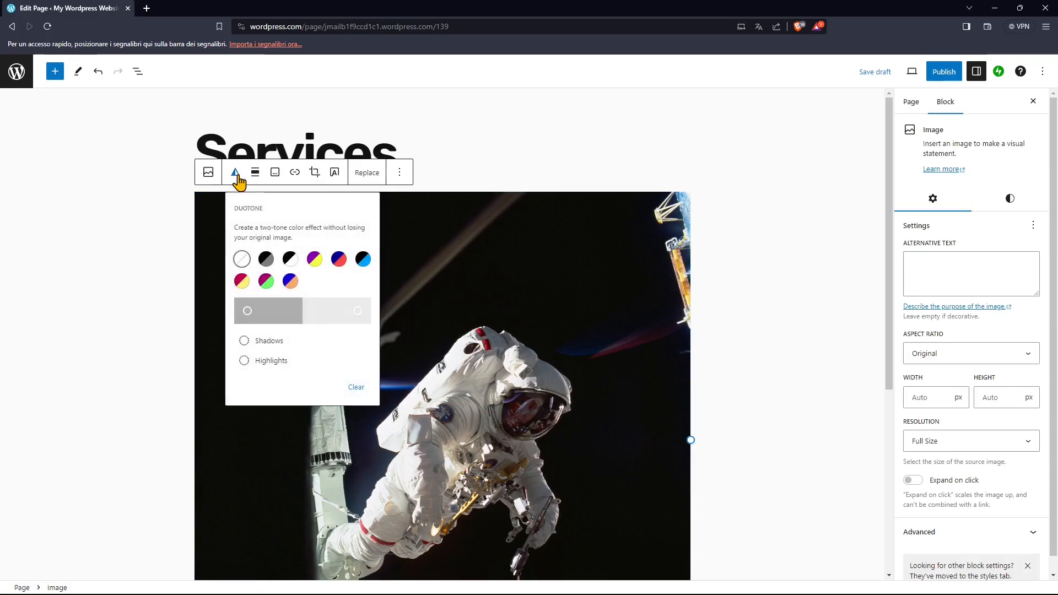
left_click(311, 259)
left_click(339, 259)
left_click(363, 259)
left_click(291, 281)
left_click(266, 281)
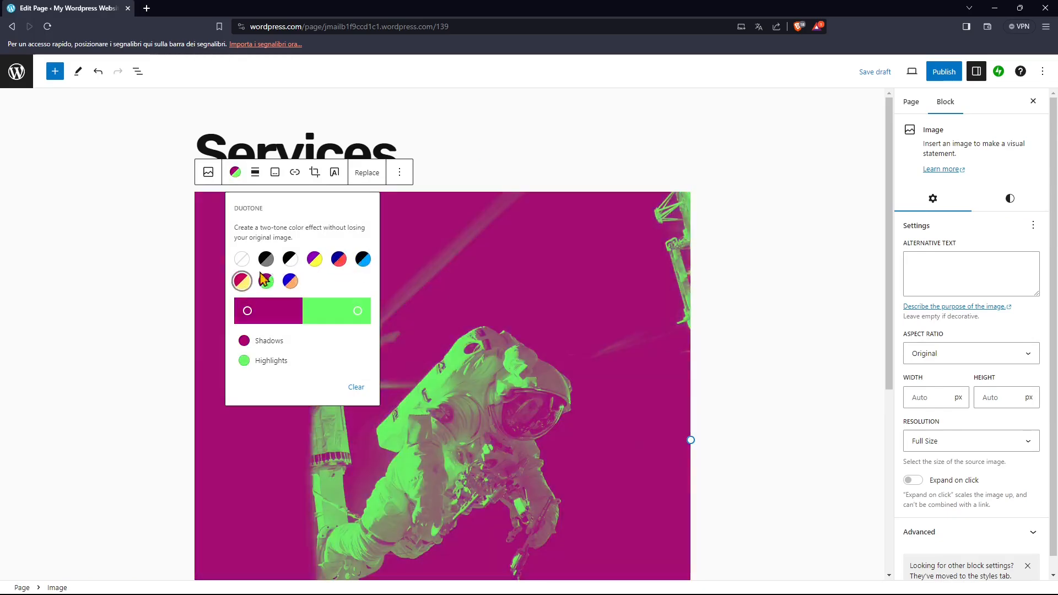
left_click(242, 282)
left_click(266, 259)
left_click(363, 260)
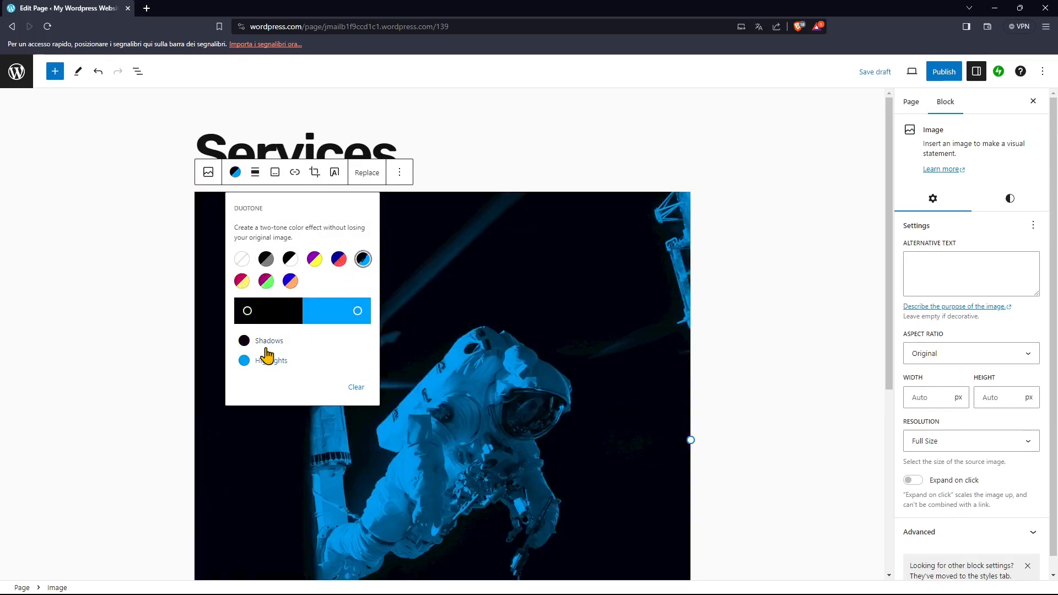
Try Luminous vivid orange for the duotone highlights and settle on Luminous vivid amber.
left_click(244, 364)
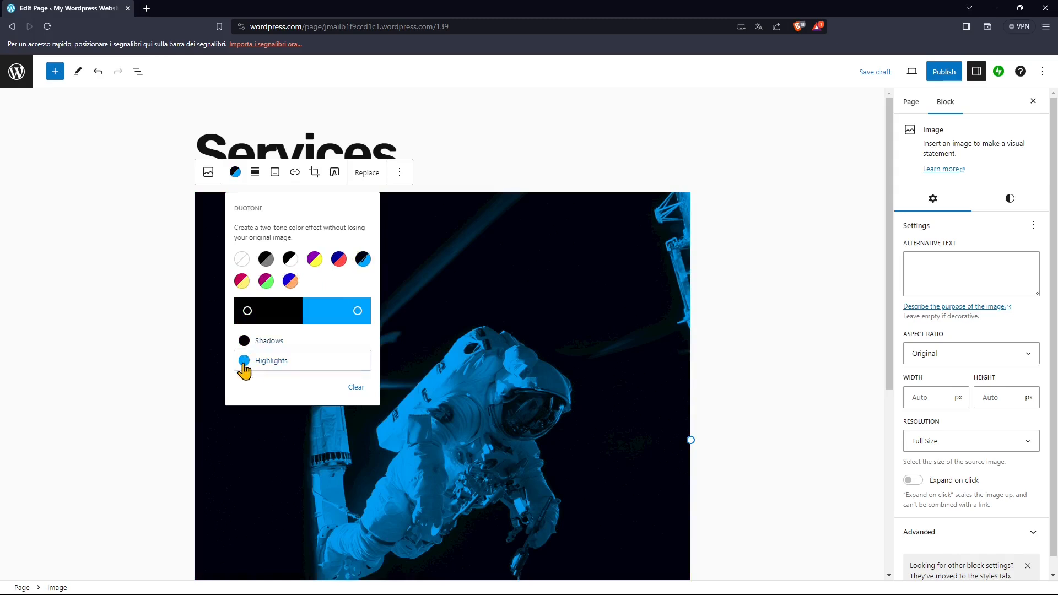
left_click(331, 481)
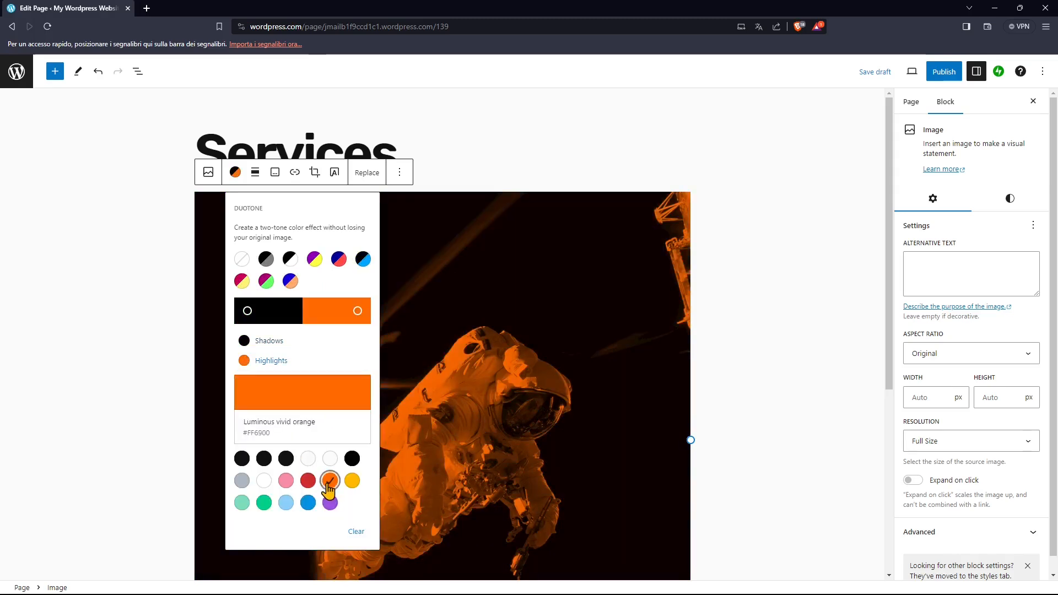
left_click(352, 481)
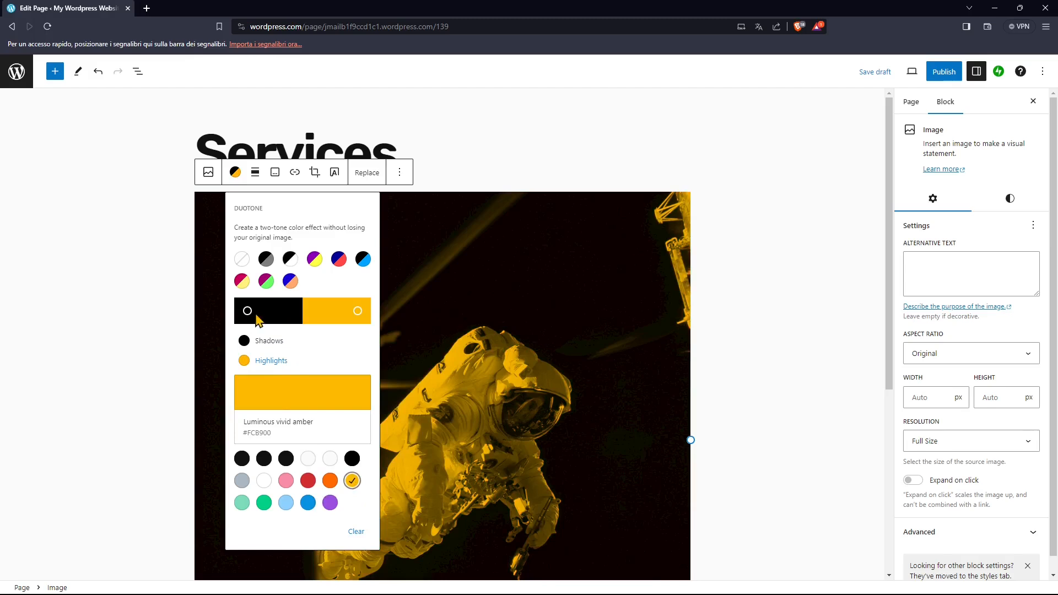
Try Cyan bluish gray as the duotone shadow color and return the shadows to black.
left_click(248, 311)
left_click(292, 346)
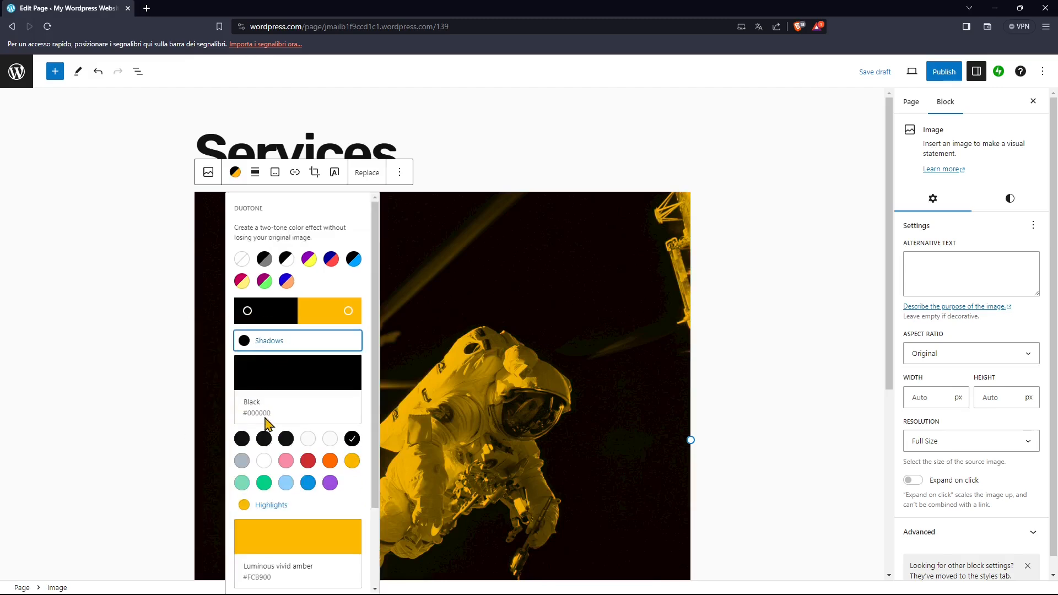
left_click(242, 461)
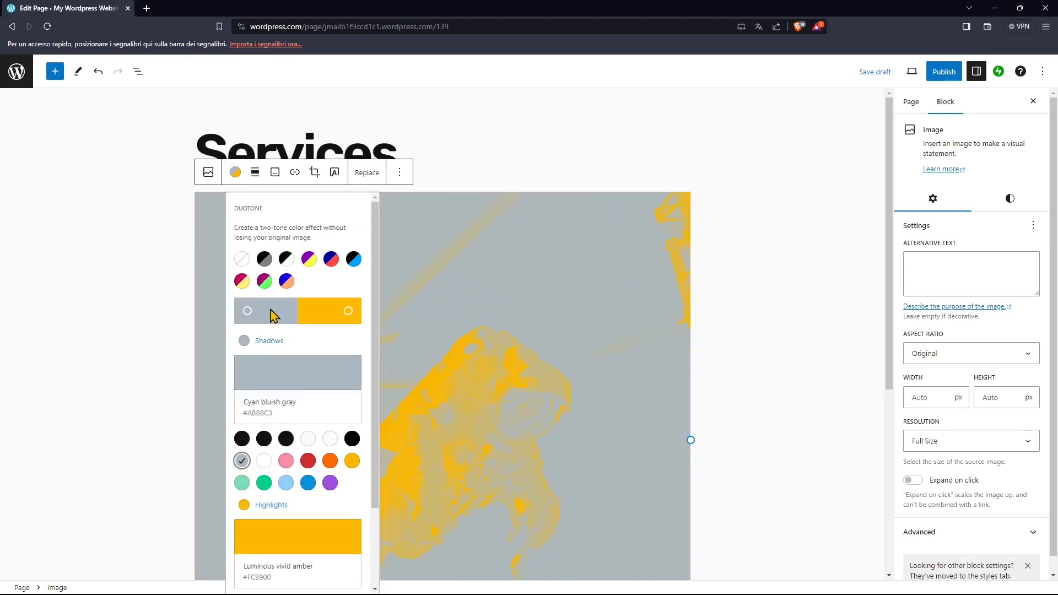
left_click(288, 379)
left_click_drag(304, 237, 363, 253)
left_click(564, 142)
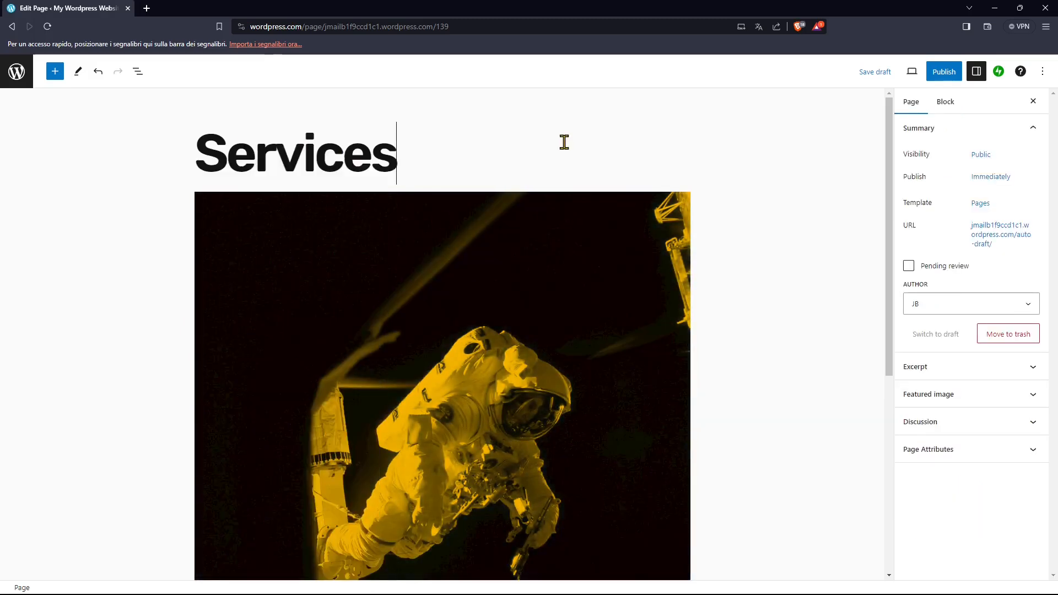
Shrink the amber-toned astronaut image proportionally to about 372 px wide.
left_click(341, 196)
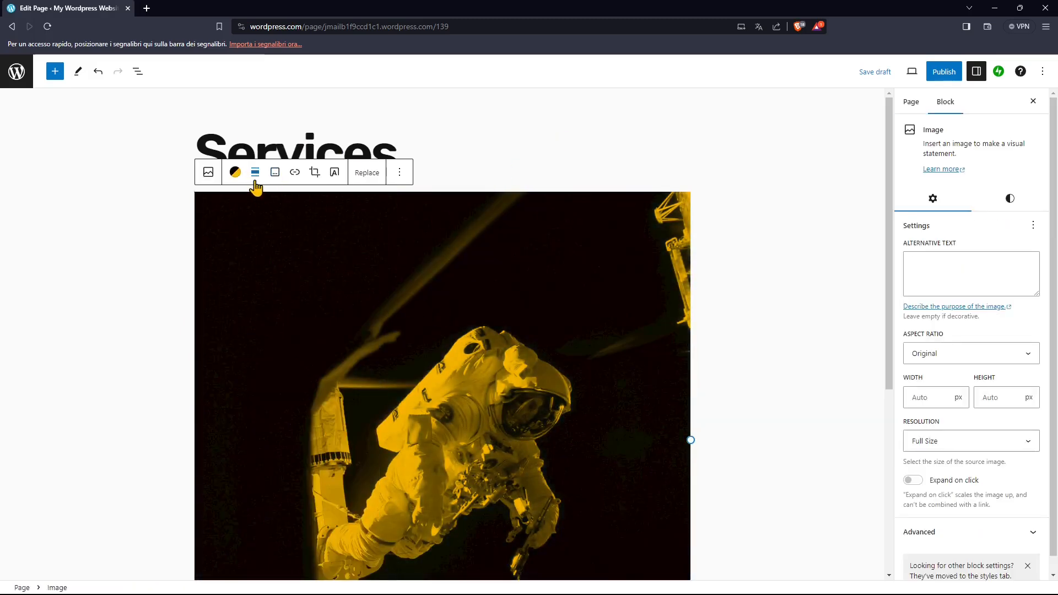
scroll(538, 370, "down", 3)
left_click_drag(442, 522, 408, 230)
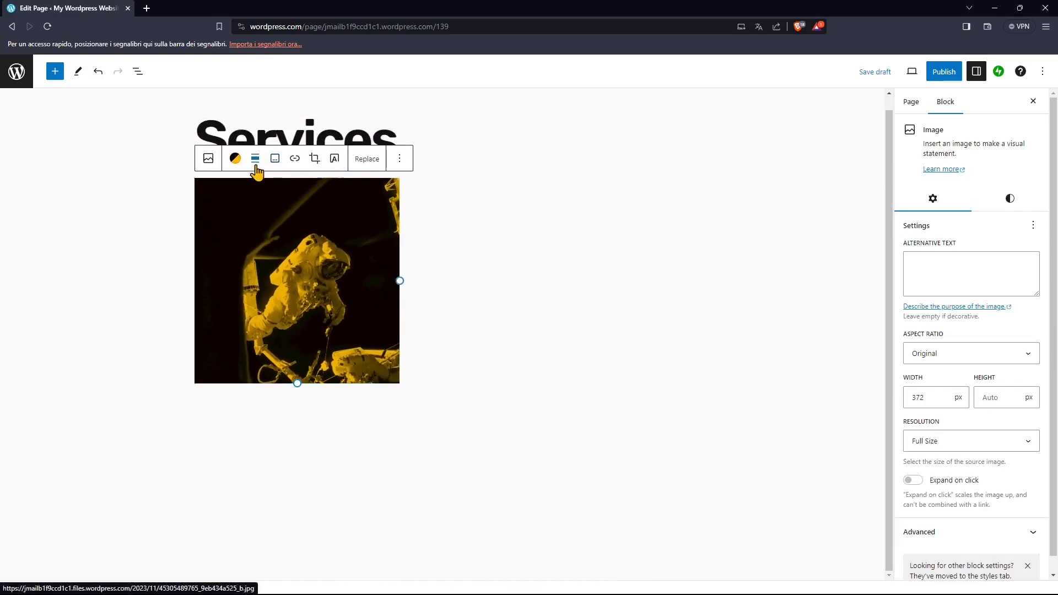
Try left, right and center alignment on the astronaut image and set its alignment back to None.
left_click(256, 160)
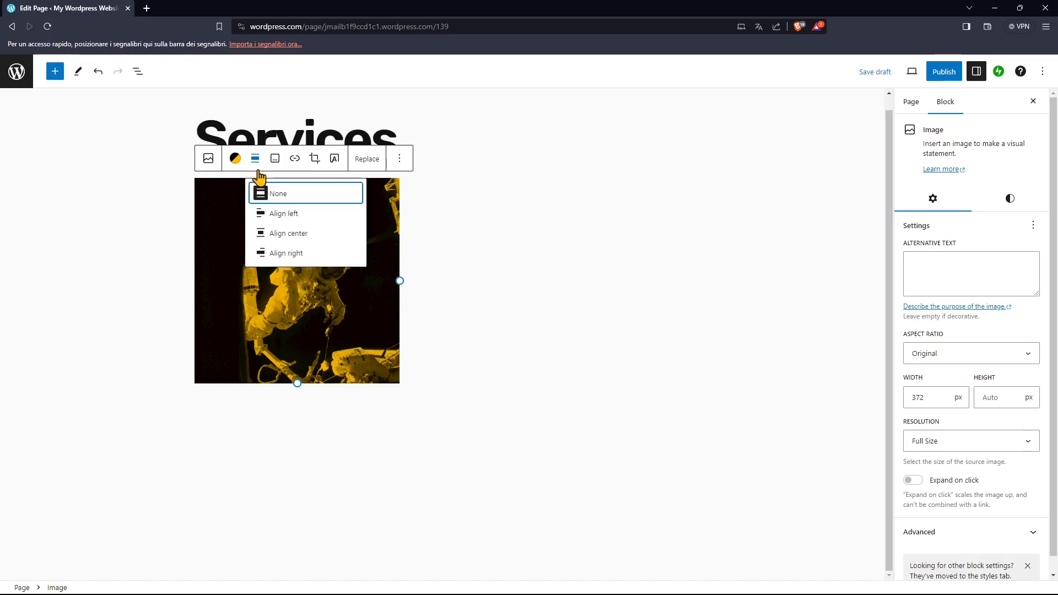
left_click(275, 216)
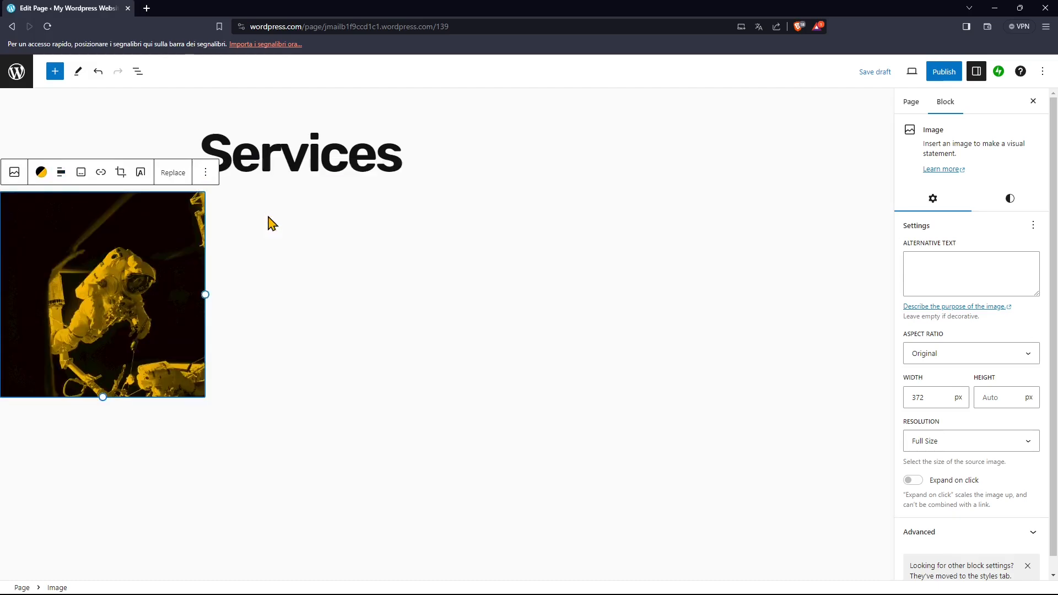
left_click(62, 172)
left_click(91, 266)
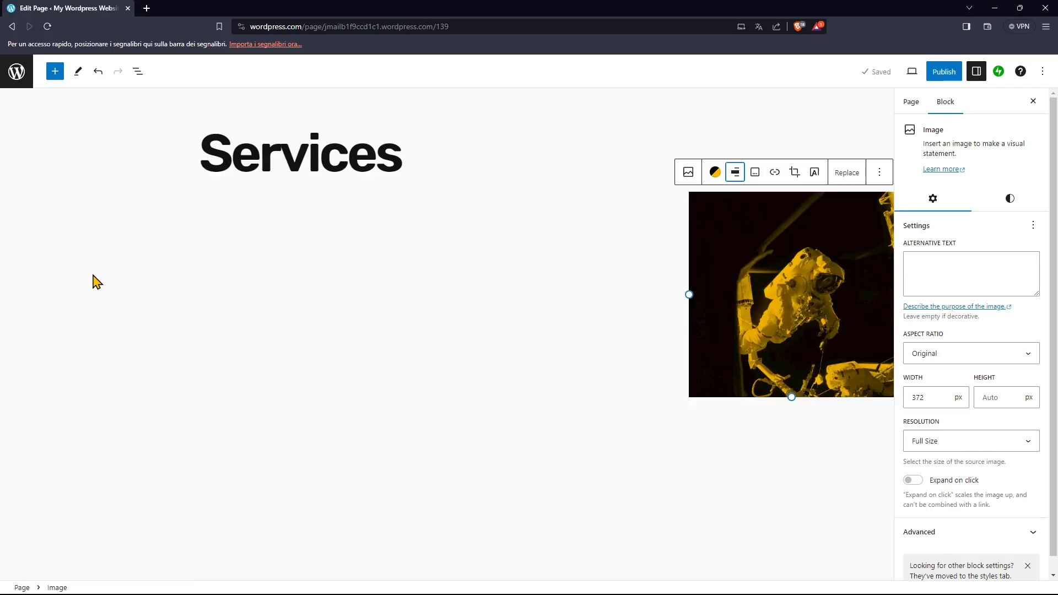
left_click(735, 172)
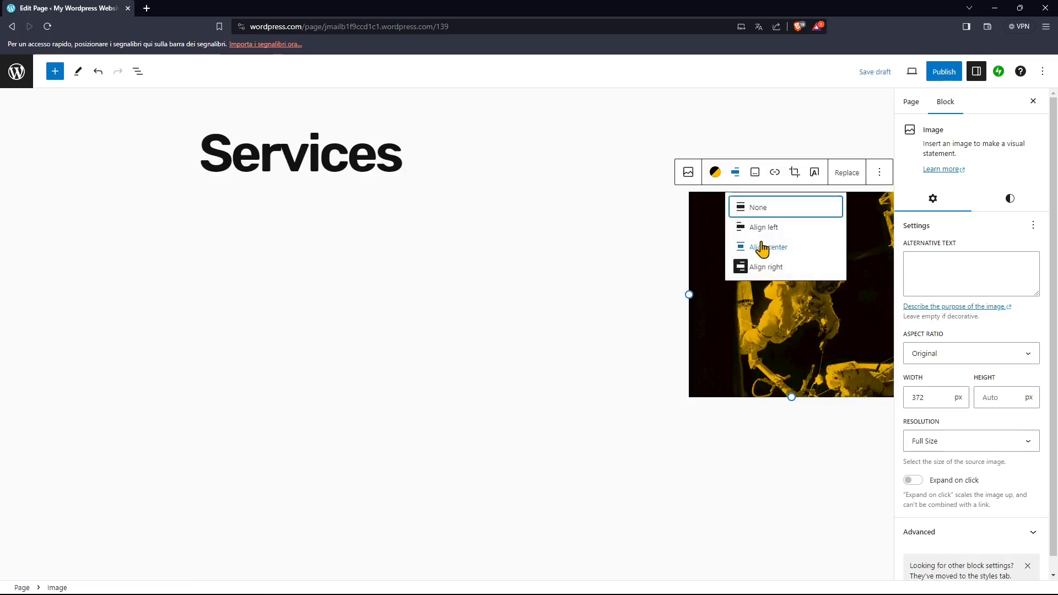
left_click(770, 251)
left_click(401, 172)
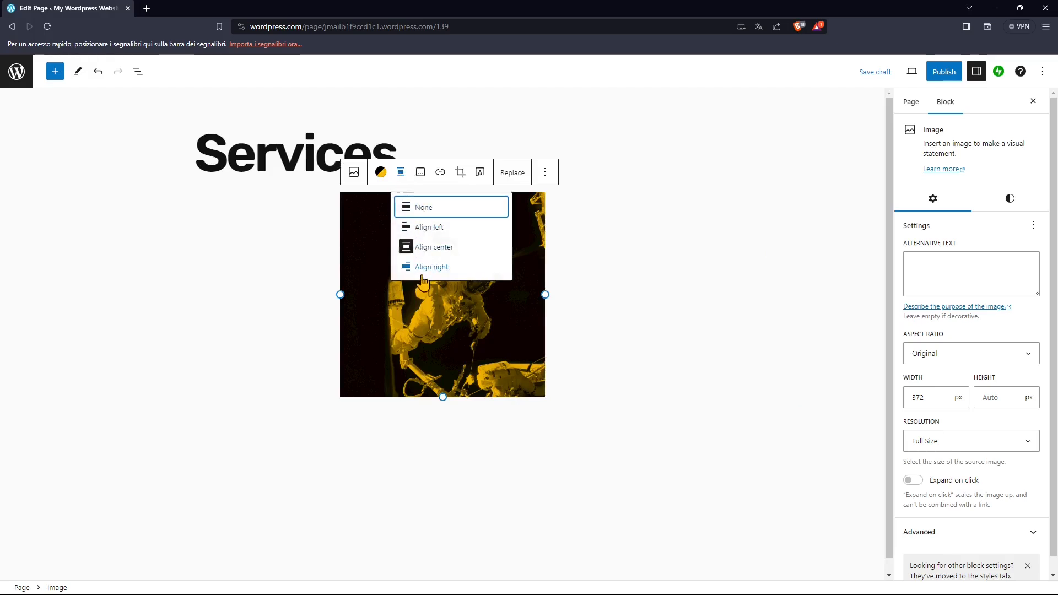
left_click(424, 212)
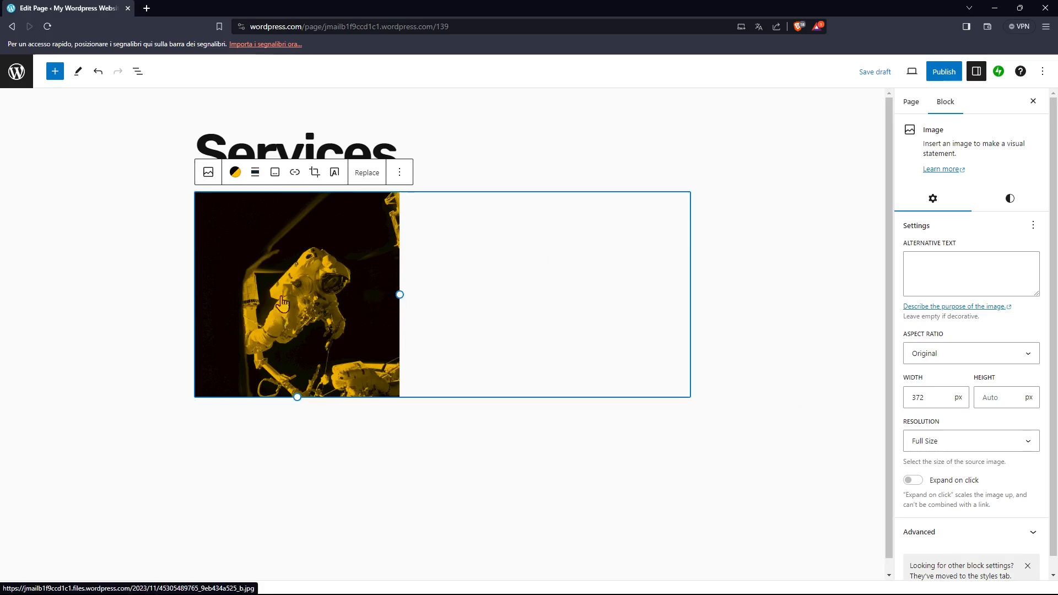
Start cropping the astronaut image and zoom in slightly on the astronaut within the crop.
left_click(296, 175)
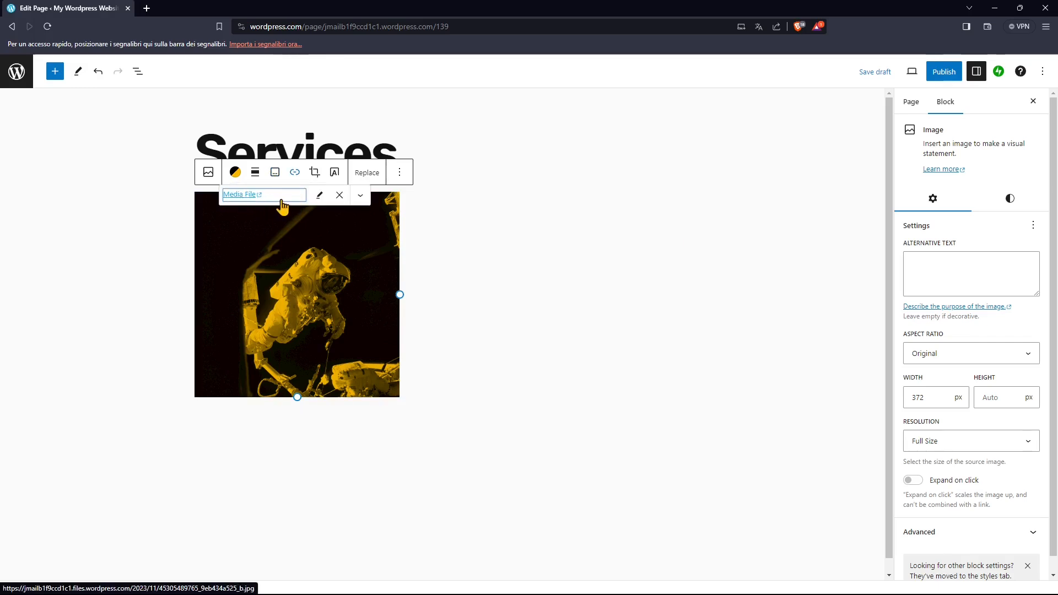
left_click(315, 173)
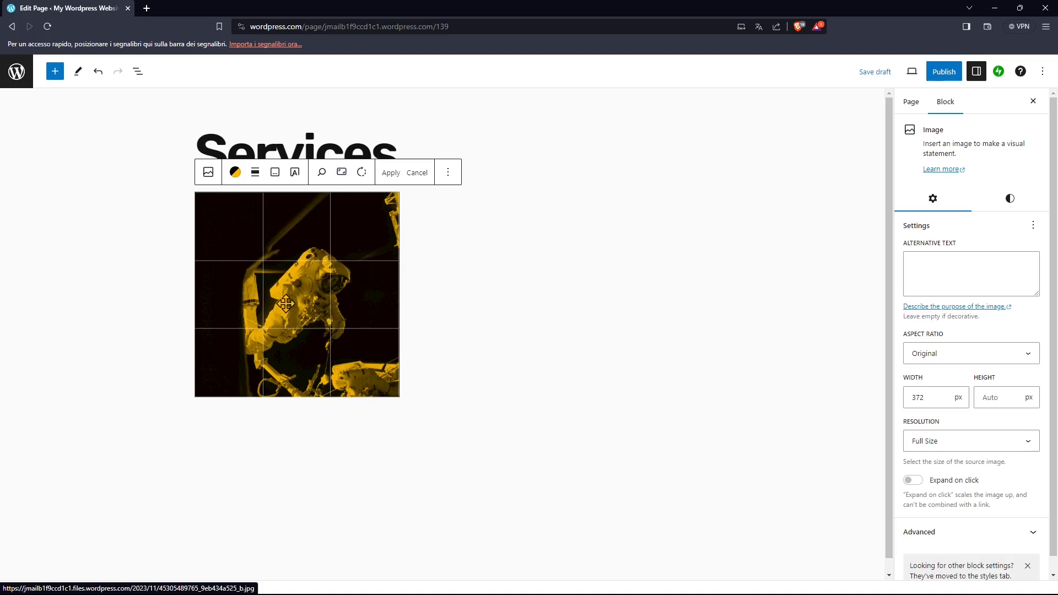
left_click(321, 172)
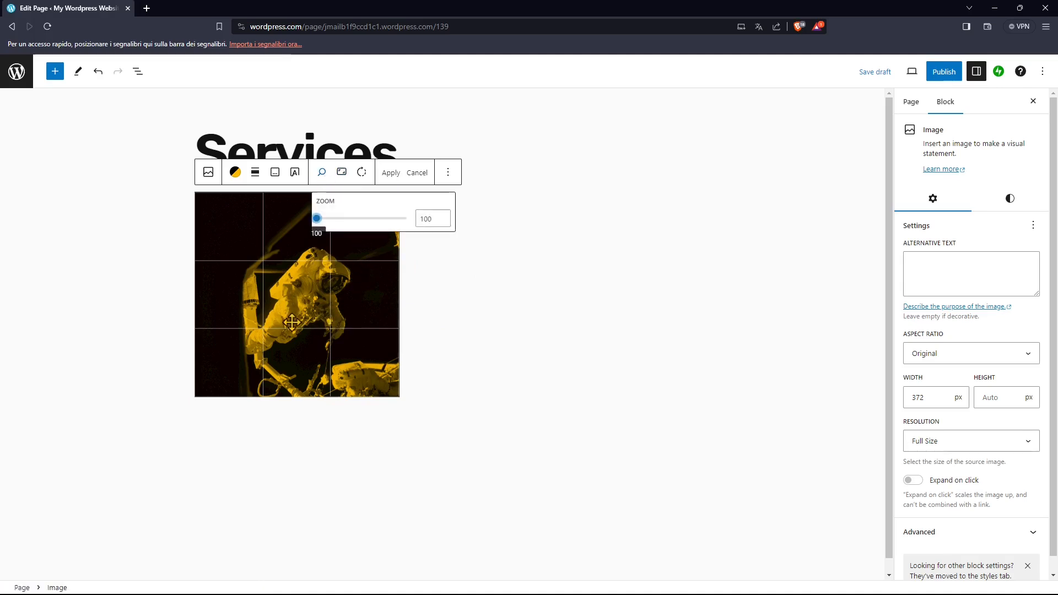
mouse_move(319, 219)
left_mouse_down()
mouse_move(354, 227)
mouse_move(330, 233)
left_mouse_up()
Try the Square, 16:9 and 9:16 crop ratios on the astronaut image and choose portrait 3:4.
left_click(341, 173)
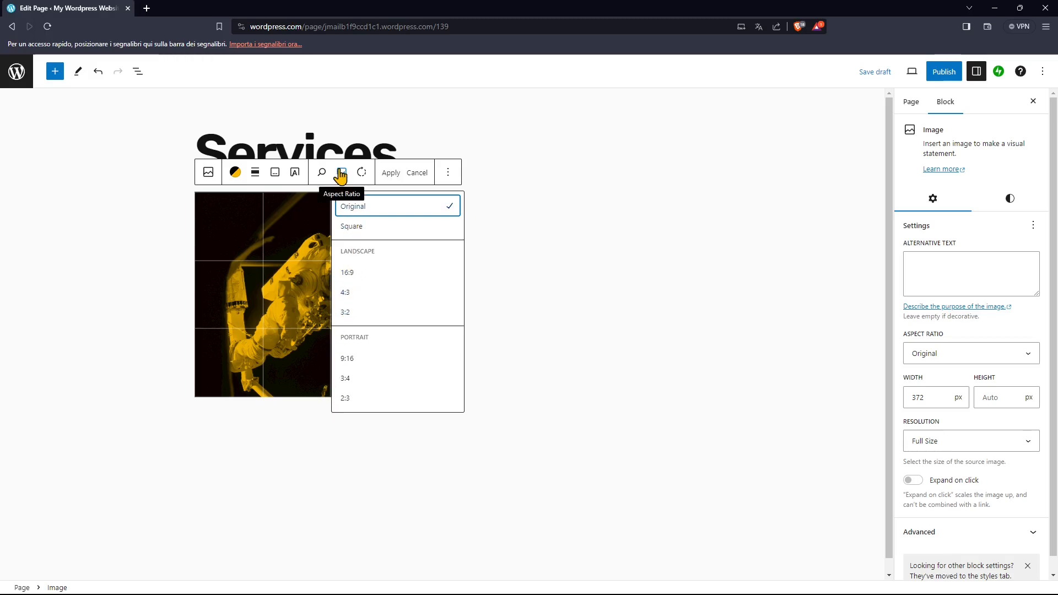
left_click(354, 228)
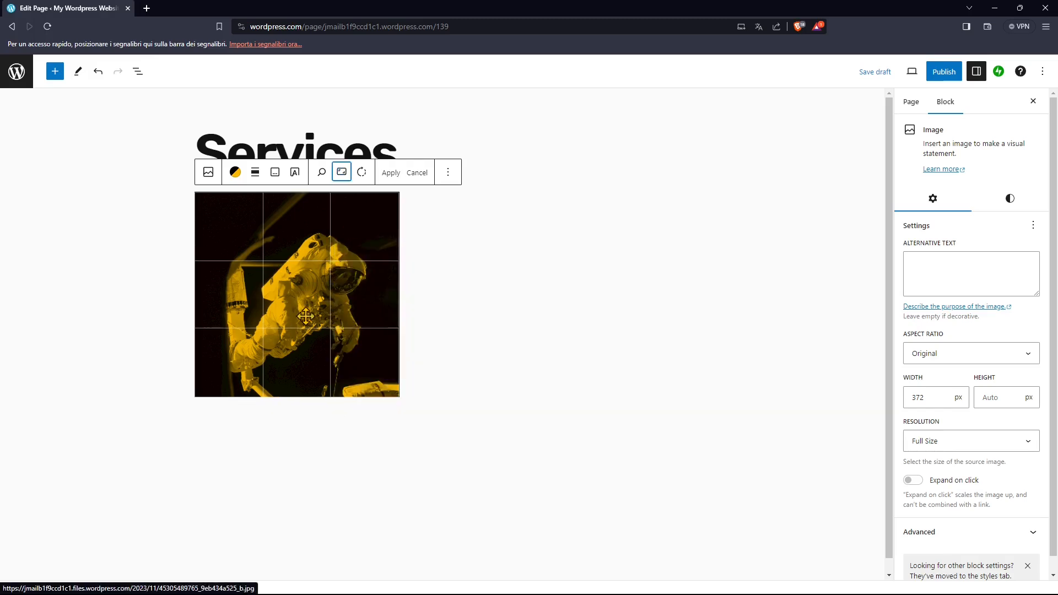
left_click(341, 174)
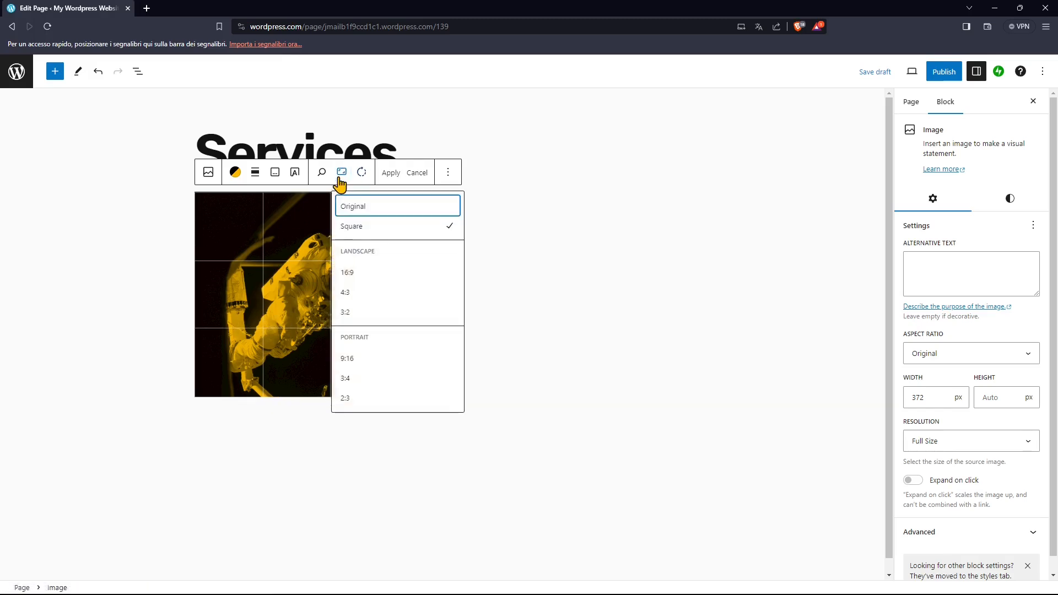
left_click(347, 272)
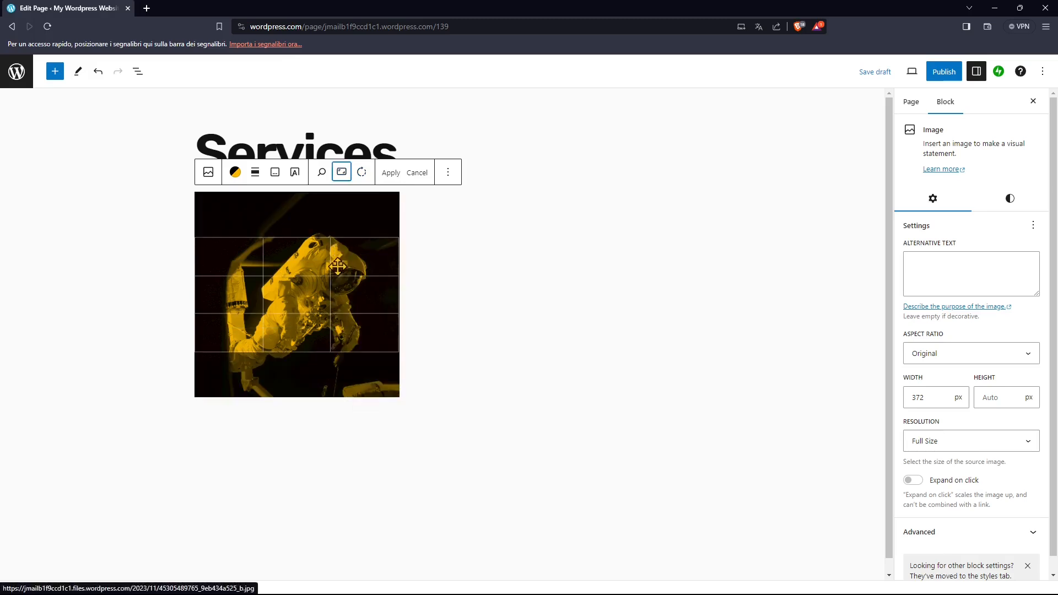
left_click(342, 172)
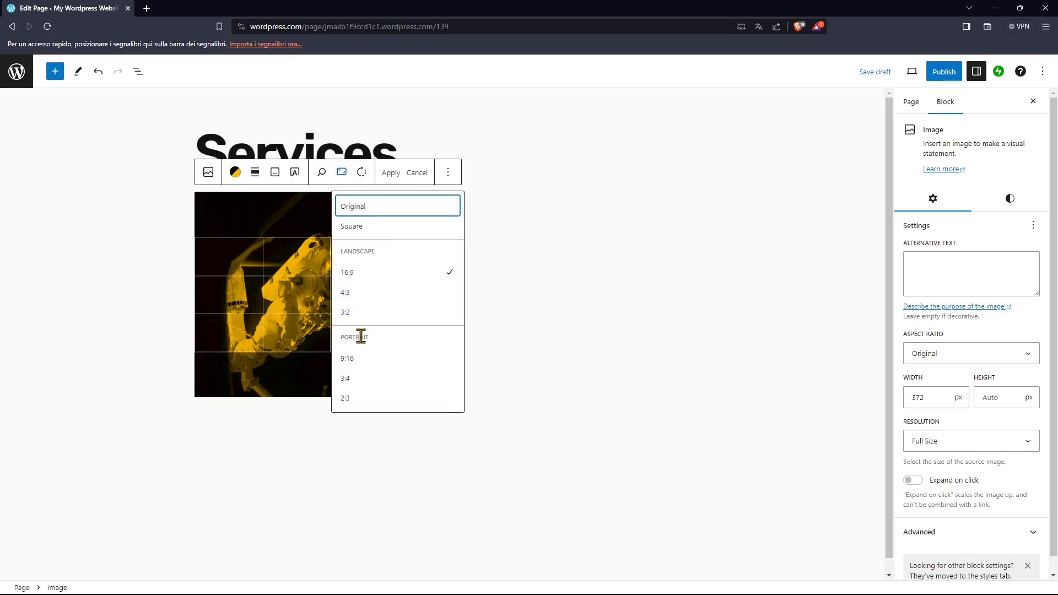
left_click(362, 359)
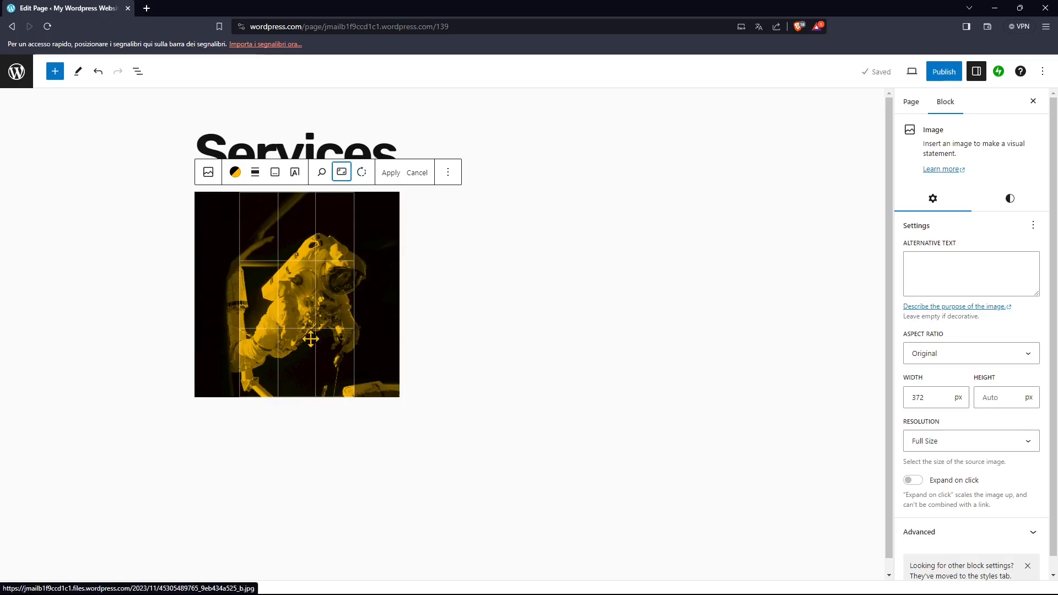
left_click(342, 172)
left_click(366, 380)
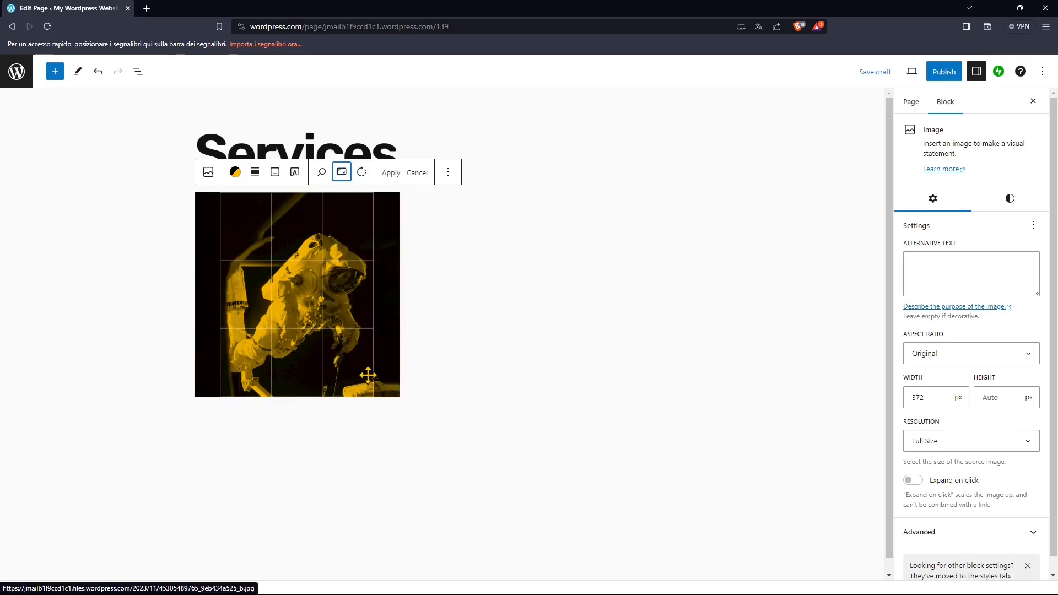
Change the crop from portrait to square, zoom it to 156 and reposition the astronaut within the frame.
left_click(342, 173)
left_click(368, 227)
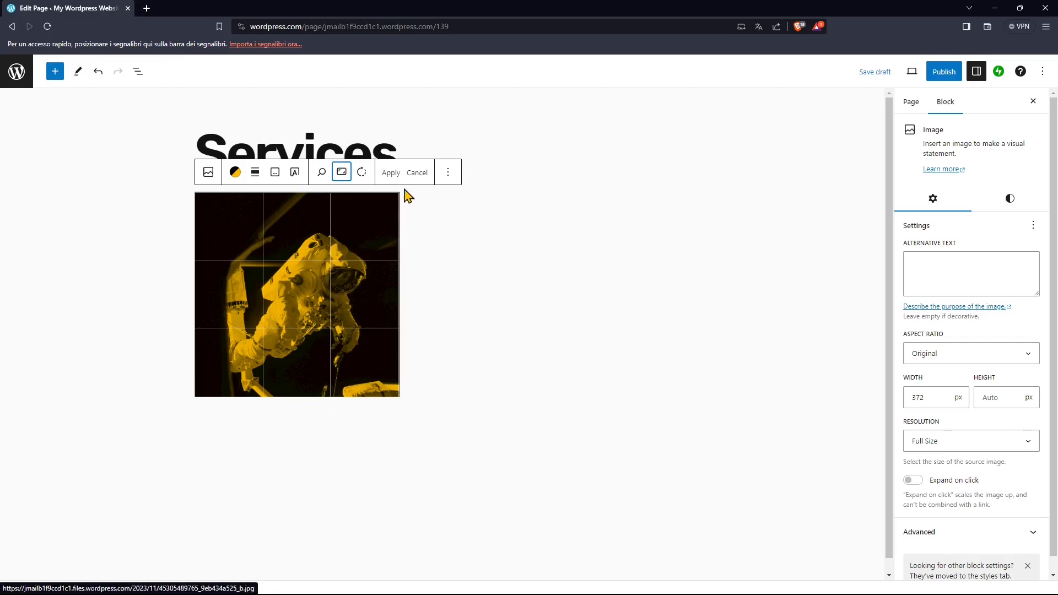
left_click(322, 173)
left_click_drag(333, 219, 343, 220)
mouse_move(359, 293)
left_mouse_down()
mouse_move(371, 296)
mouse_move(340, 279)
mouse_move(356, 282)
left_mouse_up()
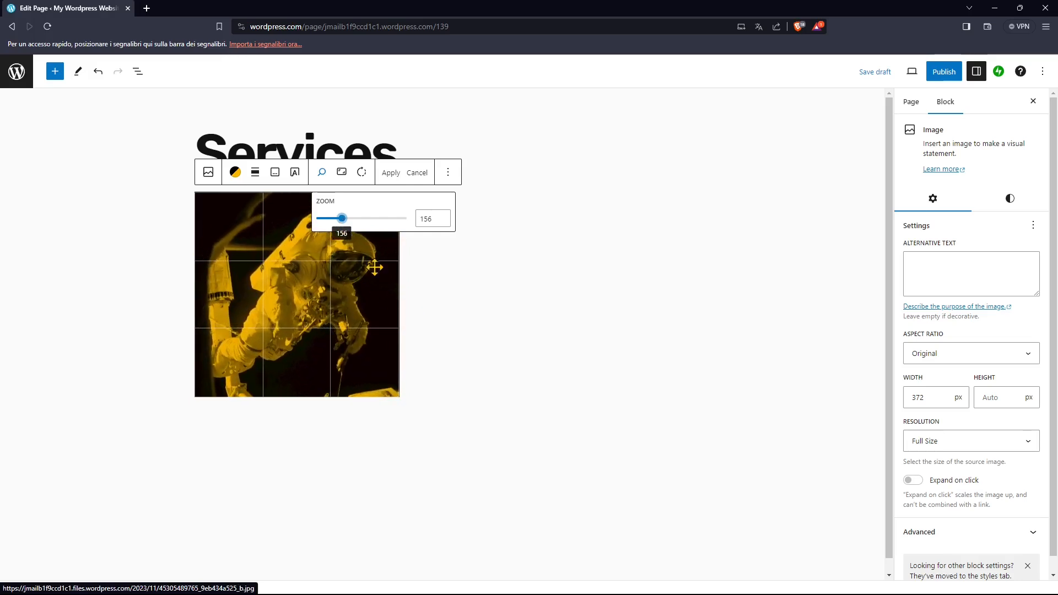
Rotate the image in 90-degree turns until the astronaut's head is at the upper left, and apply the crop.
left_click(363, 172)
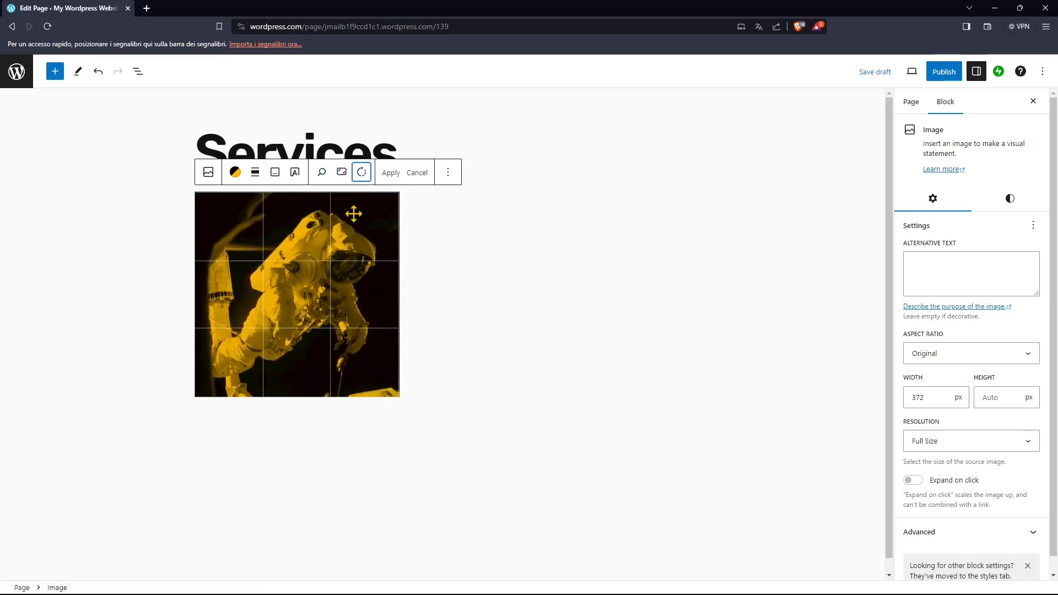
left_click(363, 177)
left_click(363, 179)
left_click(362, 179)
left_click(363, 180)
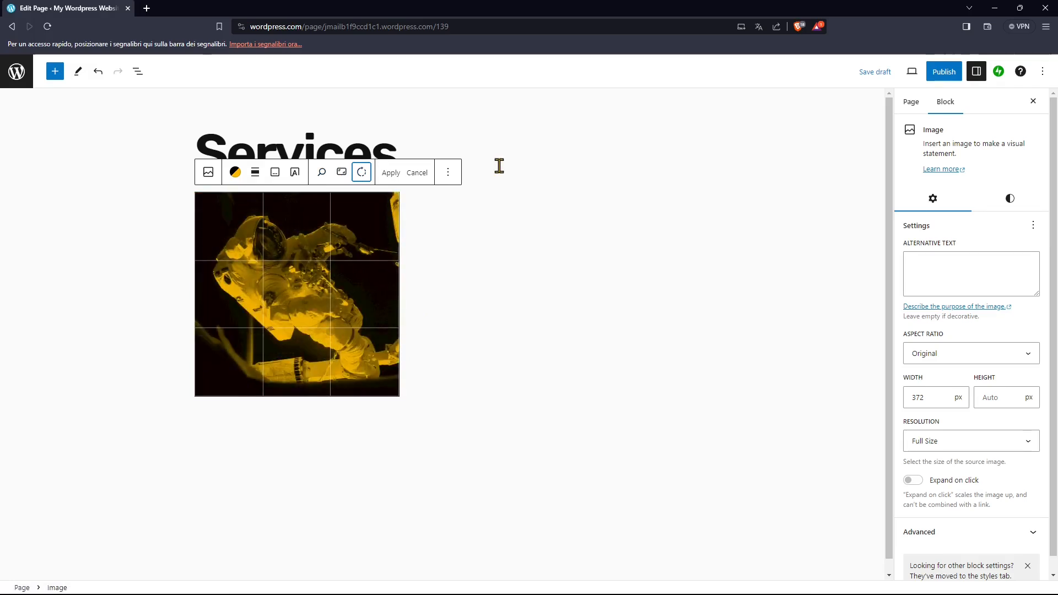
left_click(389, 174)
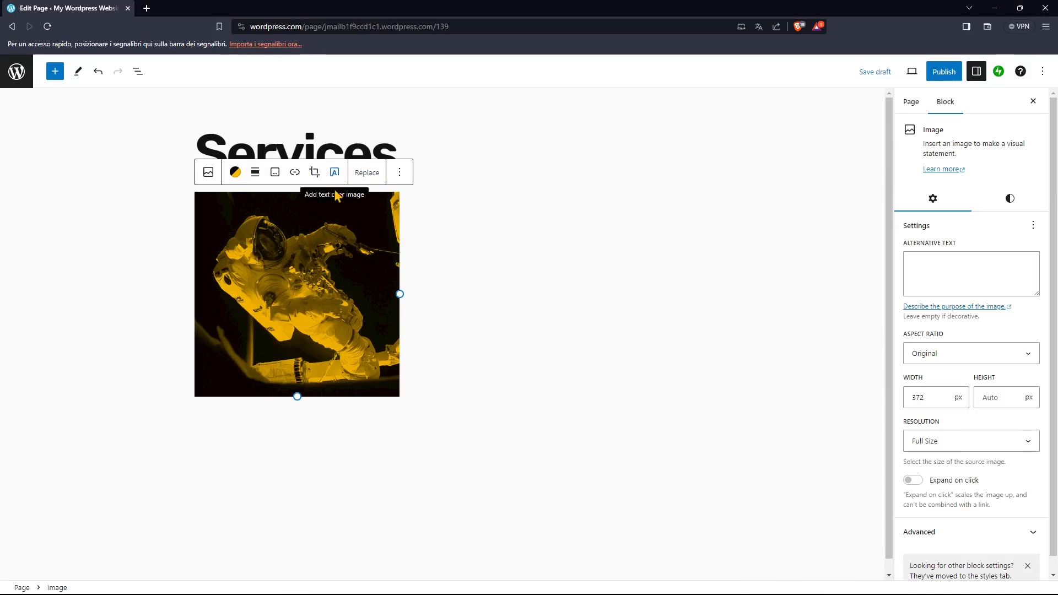
Turn the astronaut image into a cover with the overlay text "Something" and select the whole cover.
left_click(335, 173)
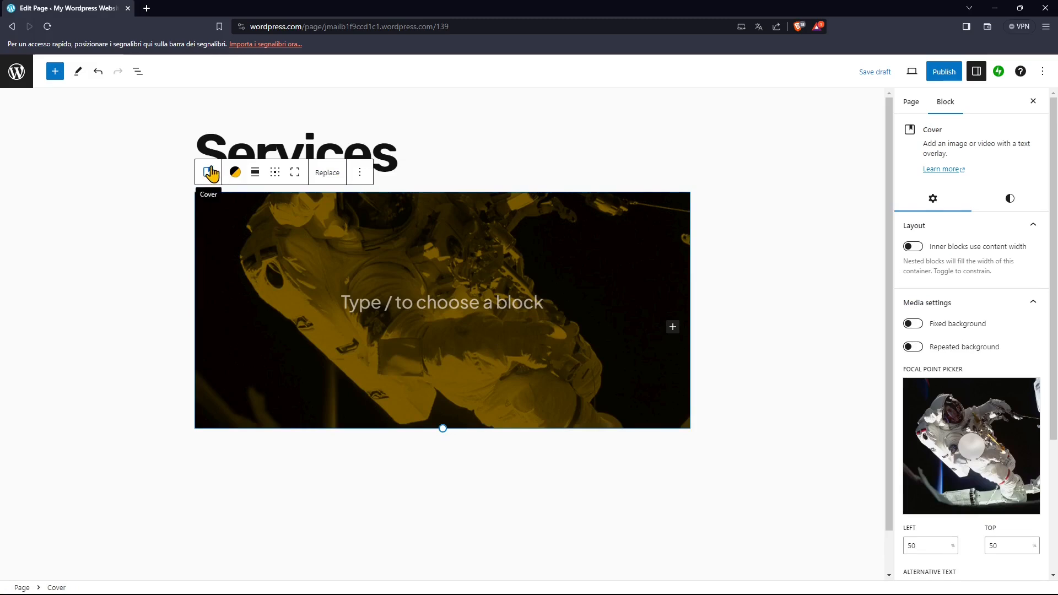
left_click(422, 303)
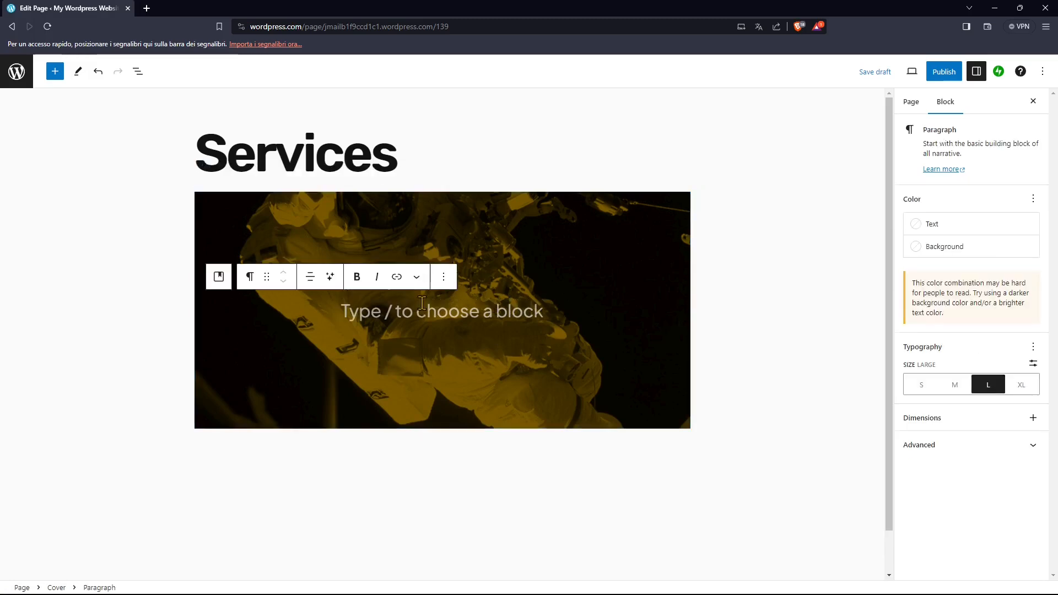
type("Something")
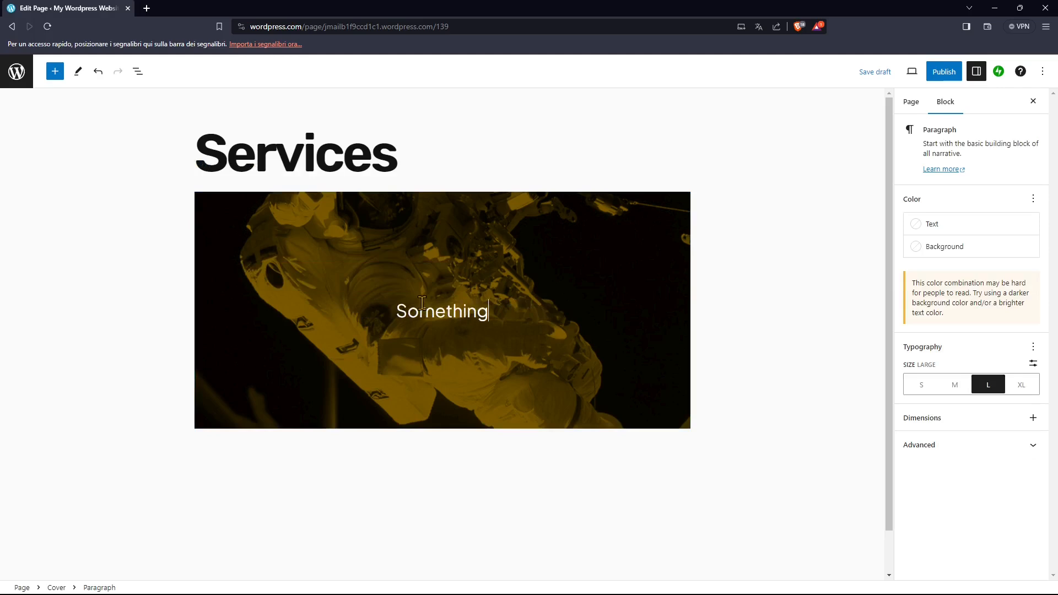
left_click(332, 271)
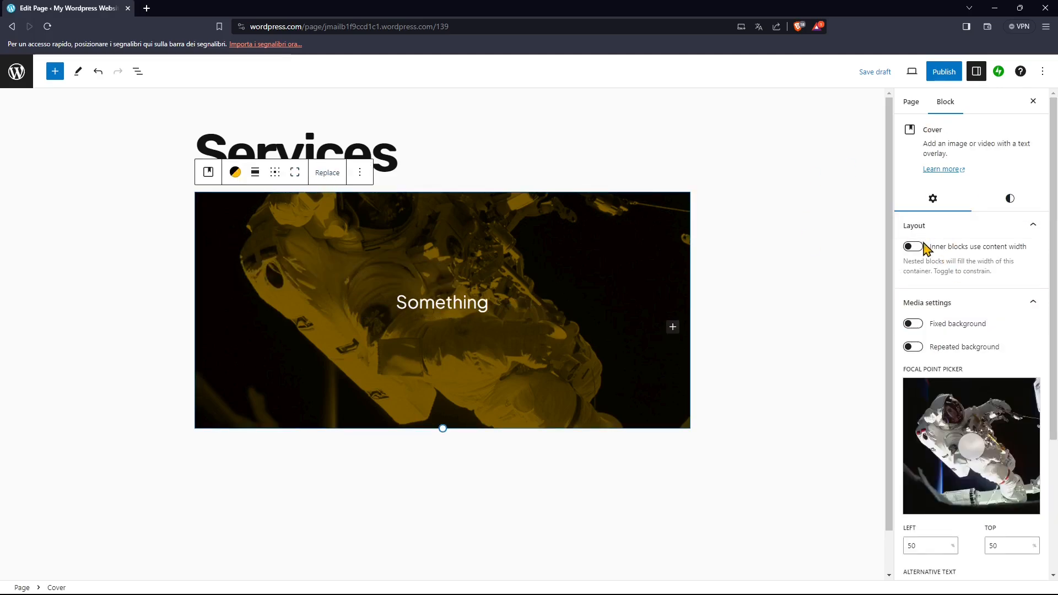
Try the cover's content-width, fixed background and repeated background options, switching each off again.
left_click(913, 247)
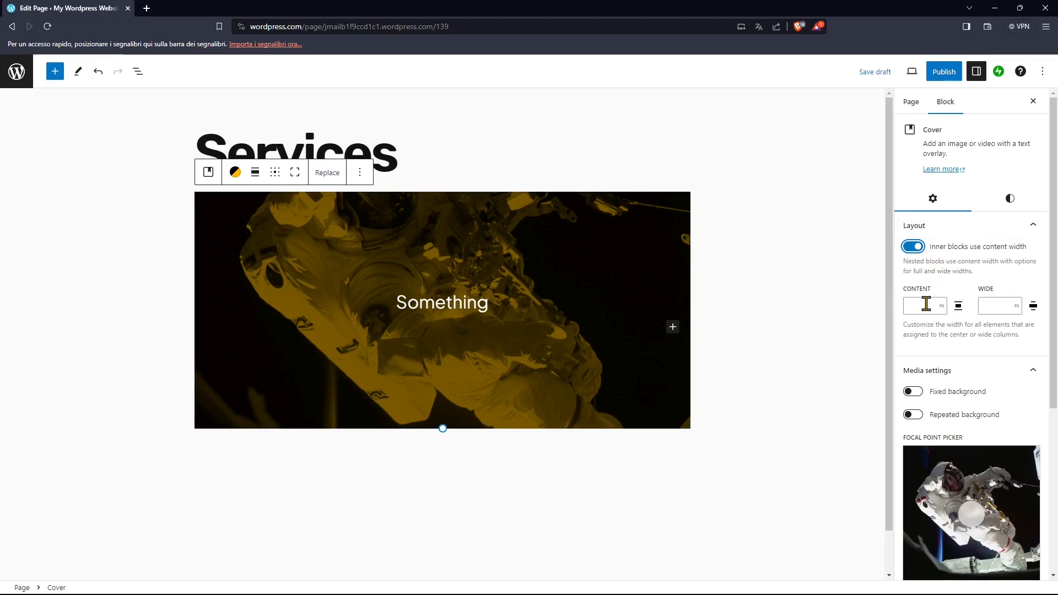
left_click(913, 247)
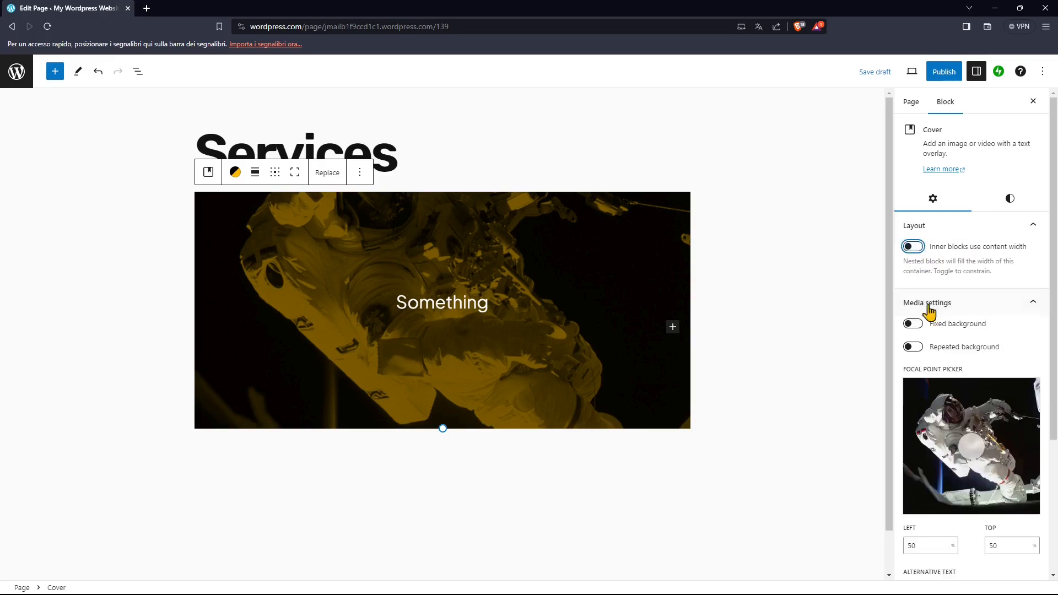
left_click(915, 325)
left_click(915, 325)
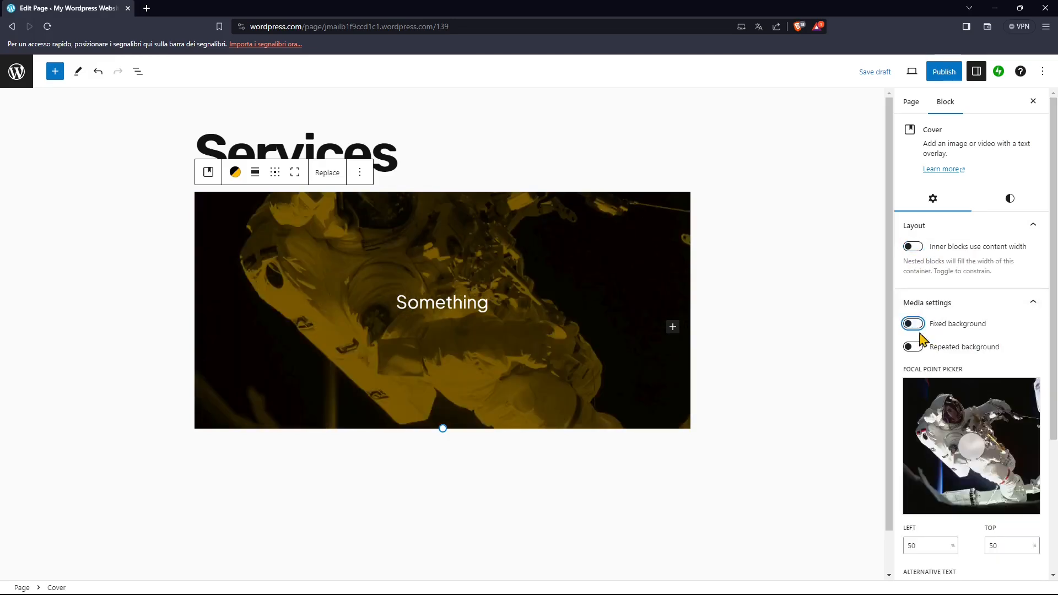
left_click(913, 347)
left_click(914, 347)
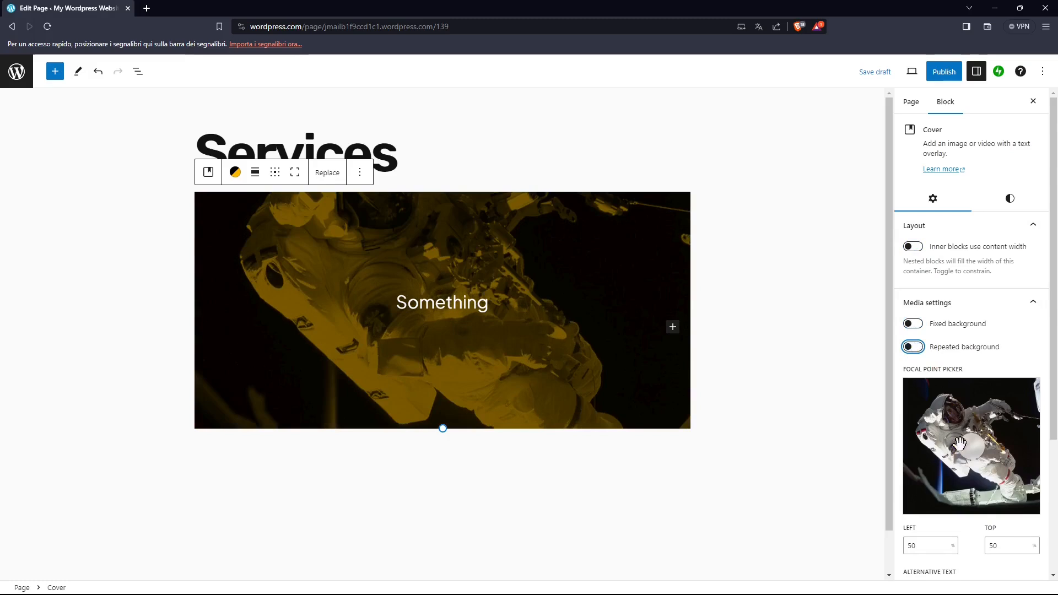
scroll(962, 457, "down", 3)
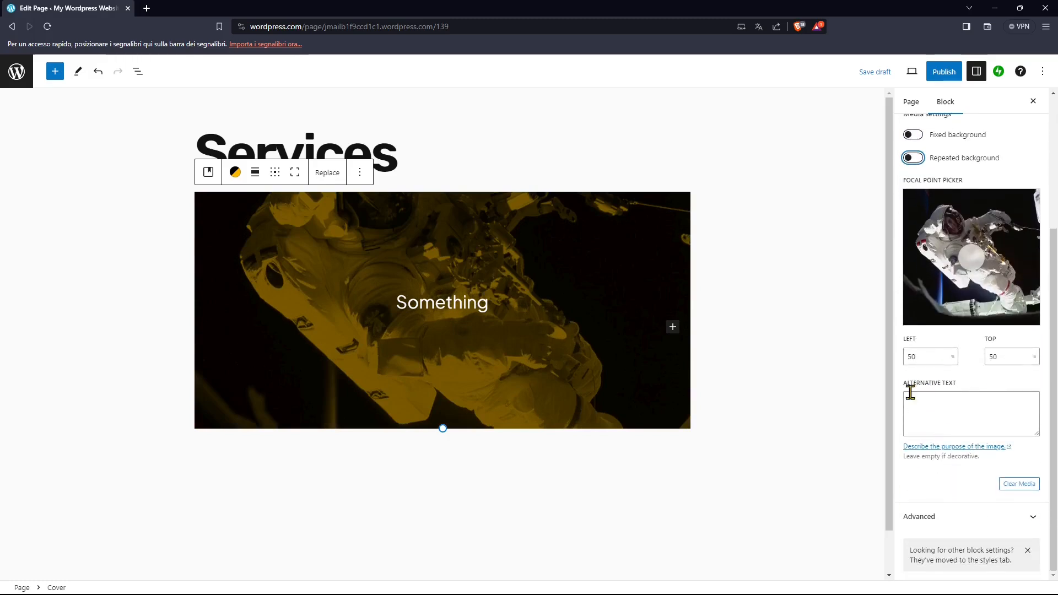
scroll(966, 330, "up", 3)
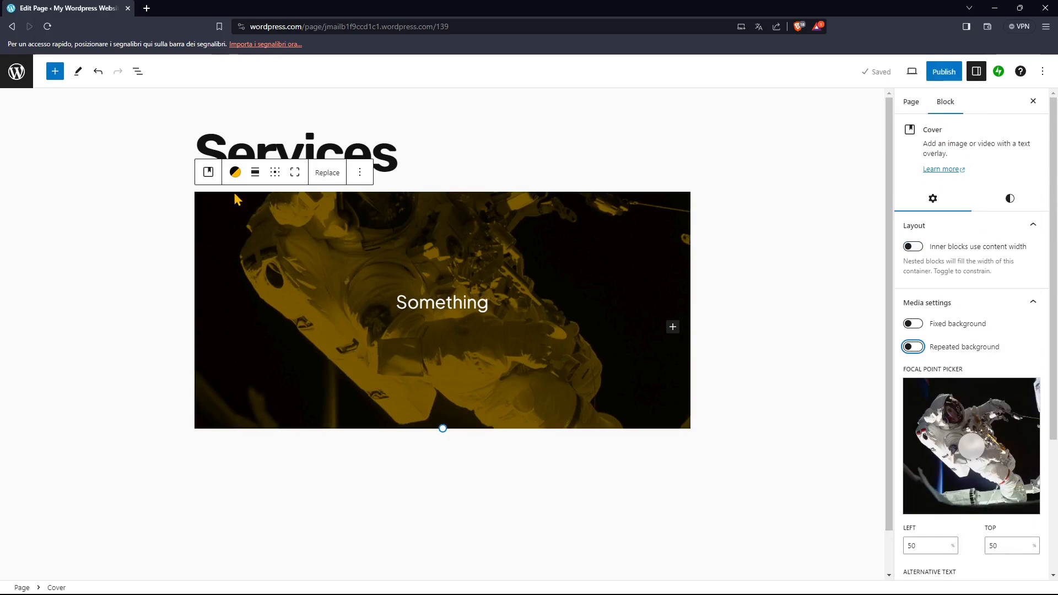
Convert the cover back to an image and shrink it proportionally to 350 px wide.
left_click(208, 172)
left_click(230, 229)
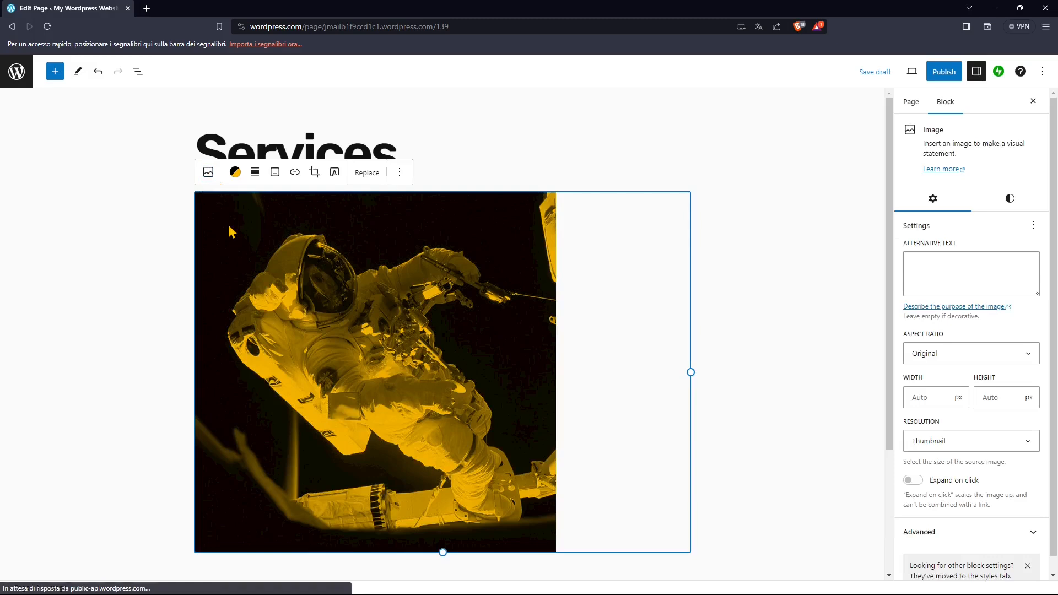
left_click_drag(443, 553, 385, 384)
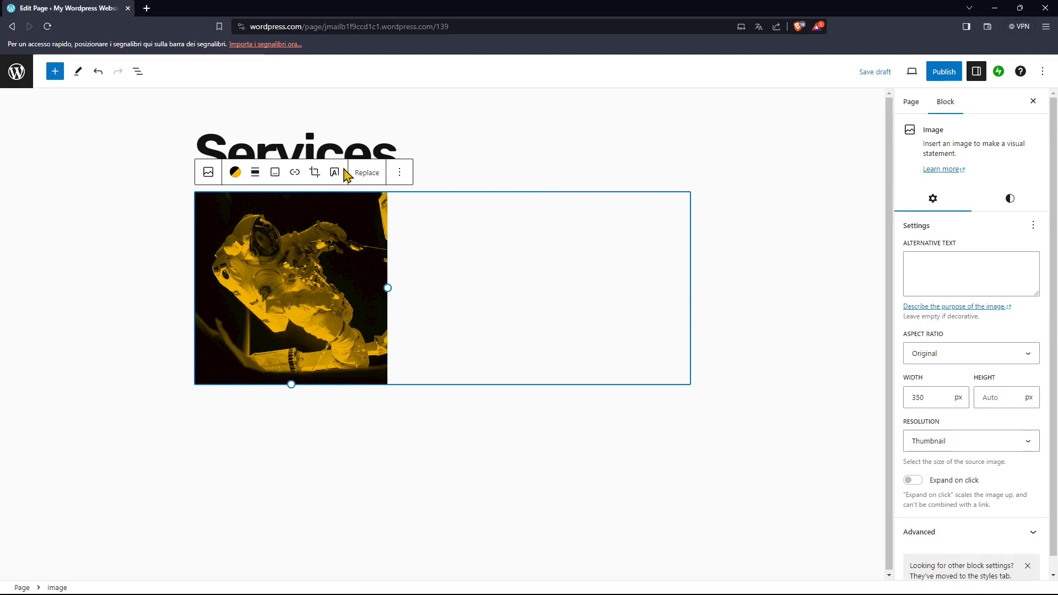
View the image's replacement options and duplicate the astronaut image.
left_click(400, 175)
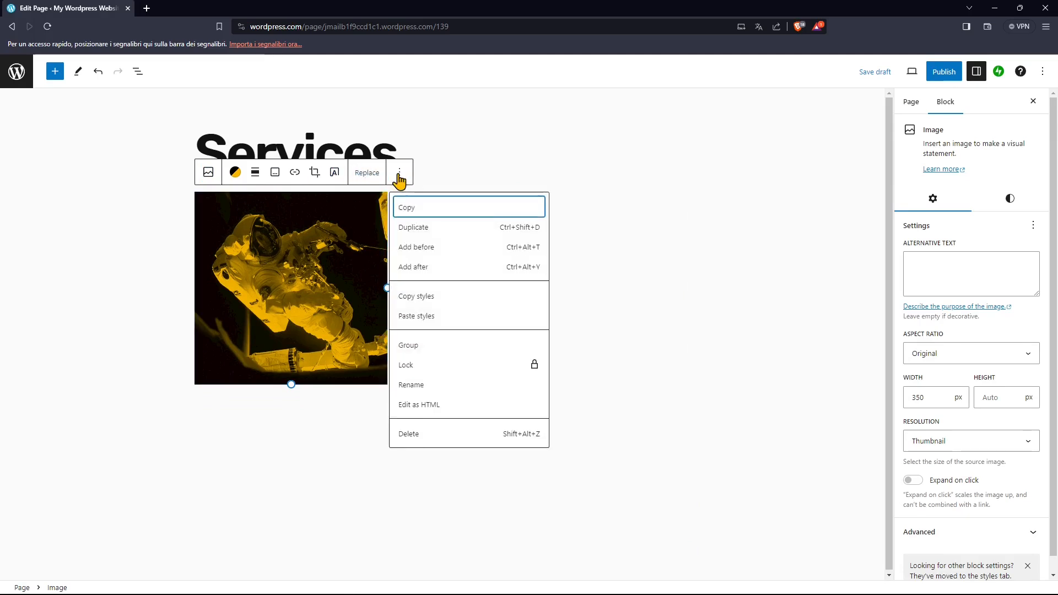
left_click(373, 175)
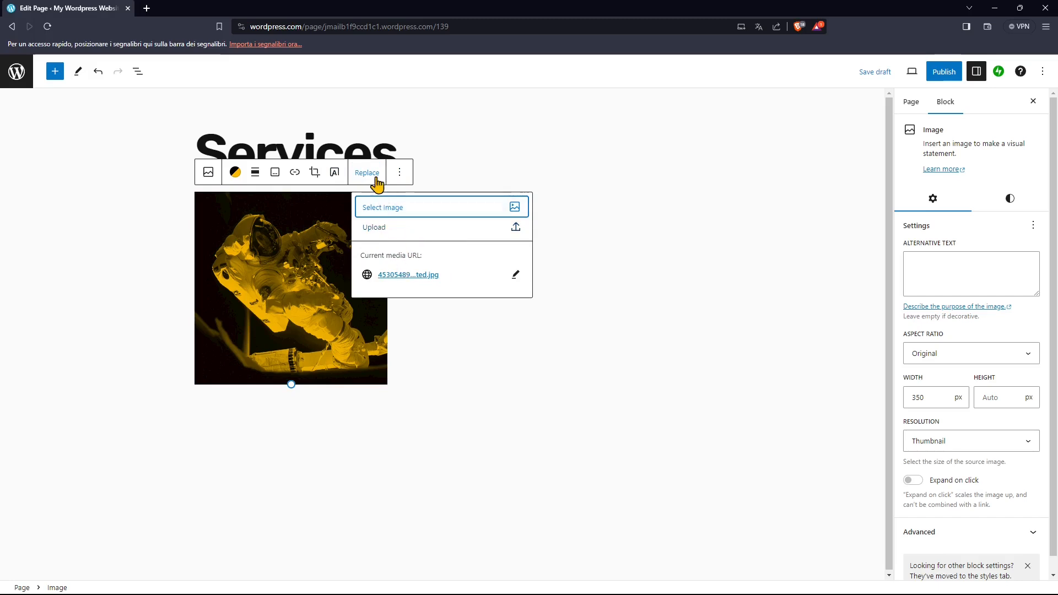
left_click(400, 175)
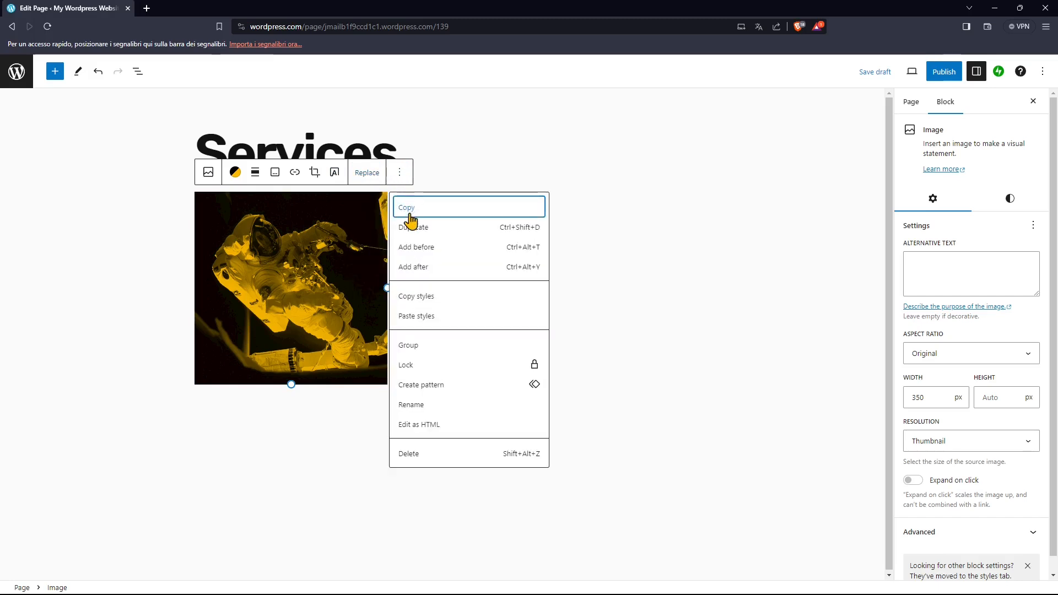
left_click(429, 230)
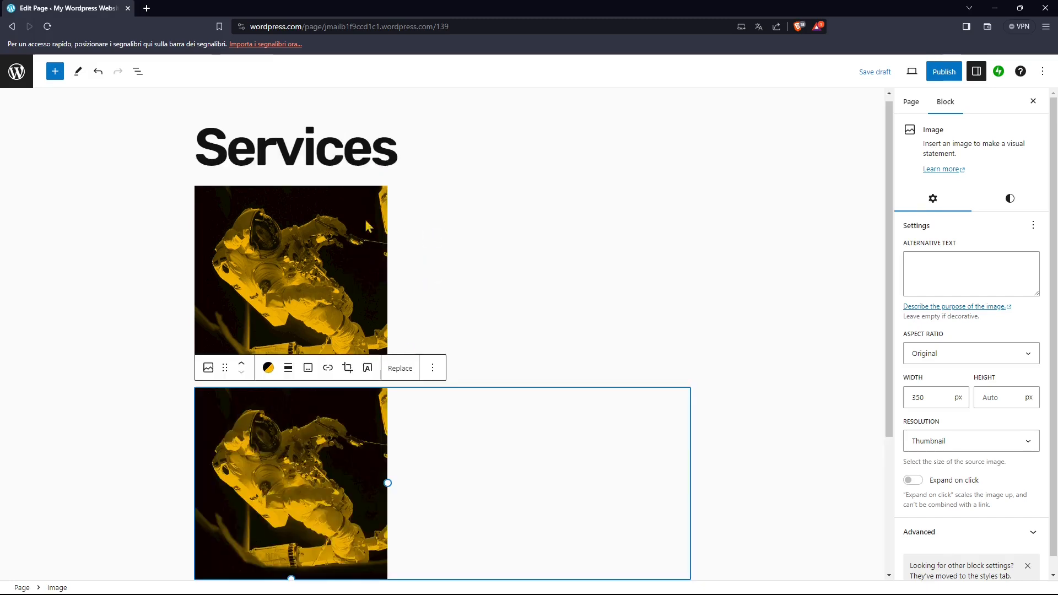
Center-align both astronaut images on the Services page.
scroll(353, 248, "down", 3)
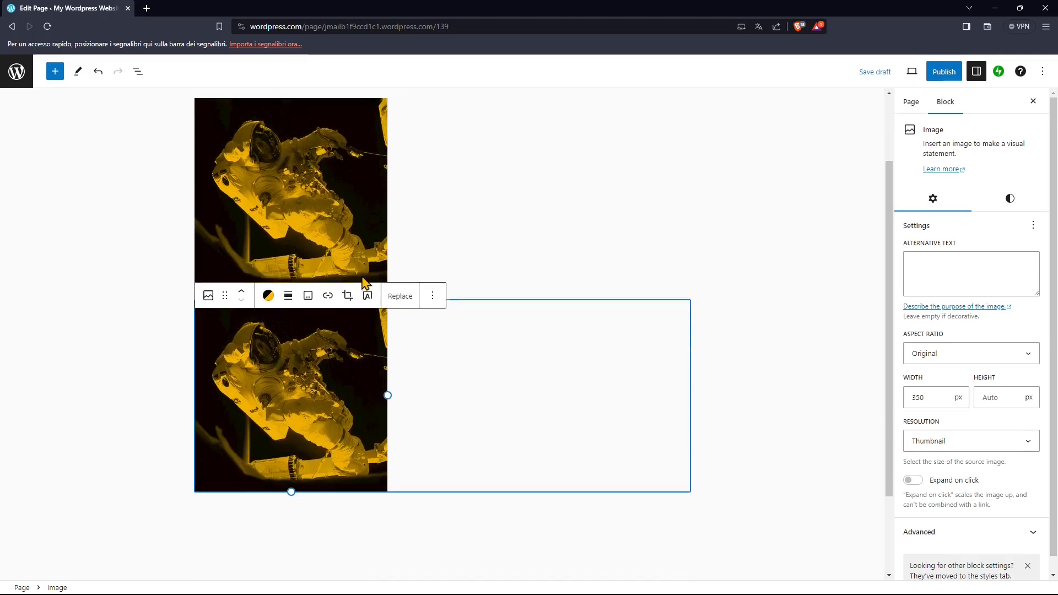
scroll(337, 220, "up", 2)
left_click(335, 218)
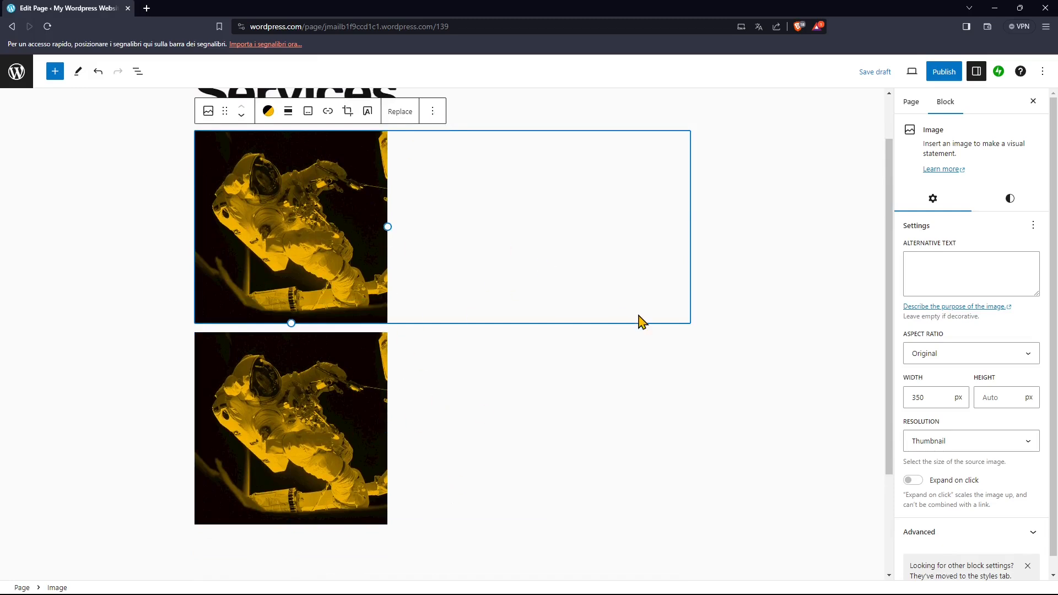
left_click(432, 111)
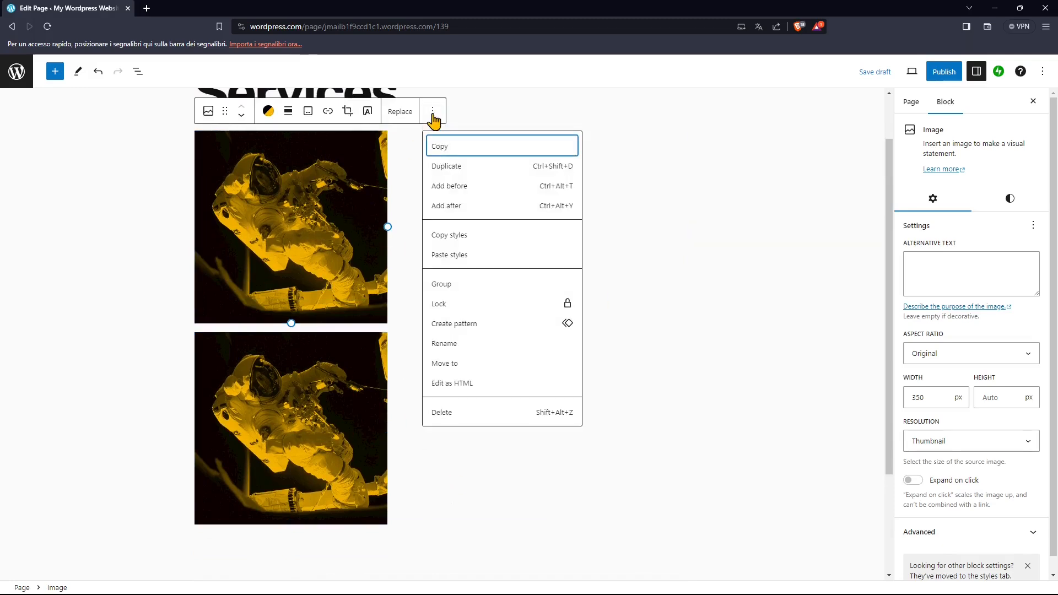
left_click(289, 111)
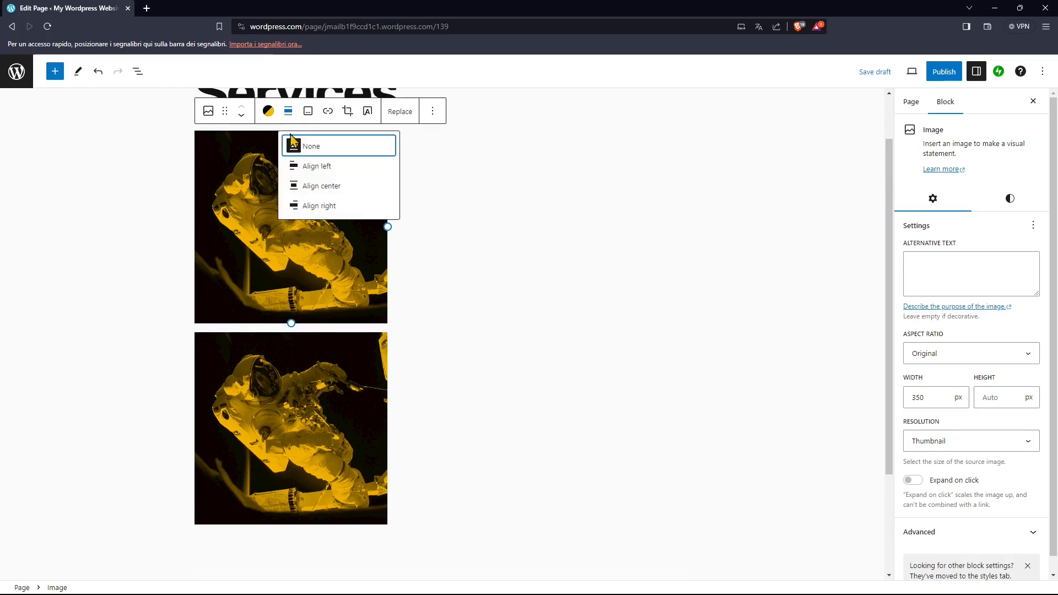
left_click(312, 193)
left_click(311, 374)
left_click(286, 312)
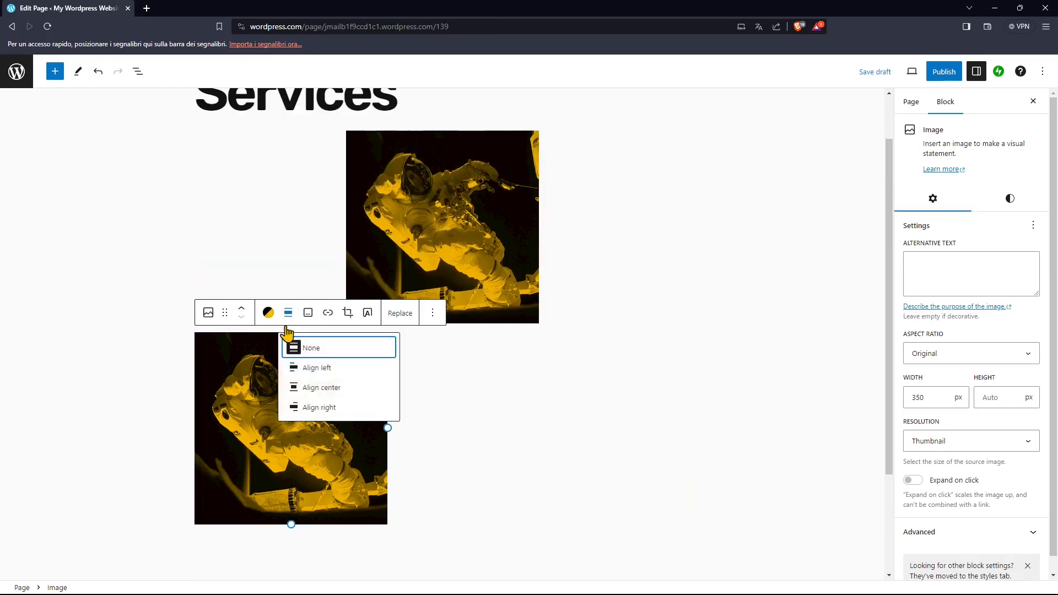
left_click(308, 393)
left_click(611, 234)
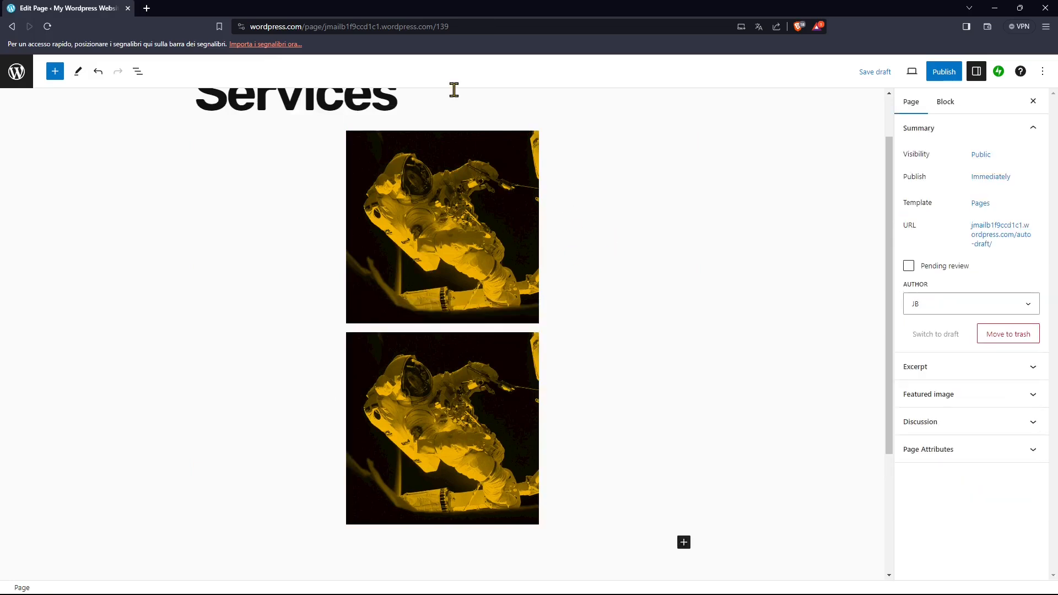
Add an empty paragraph block before the upper astronaut image and another one after it.
scroll(451, 400, "up", 2)
left_click(462, 196)
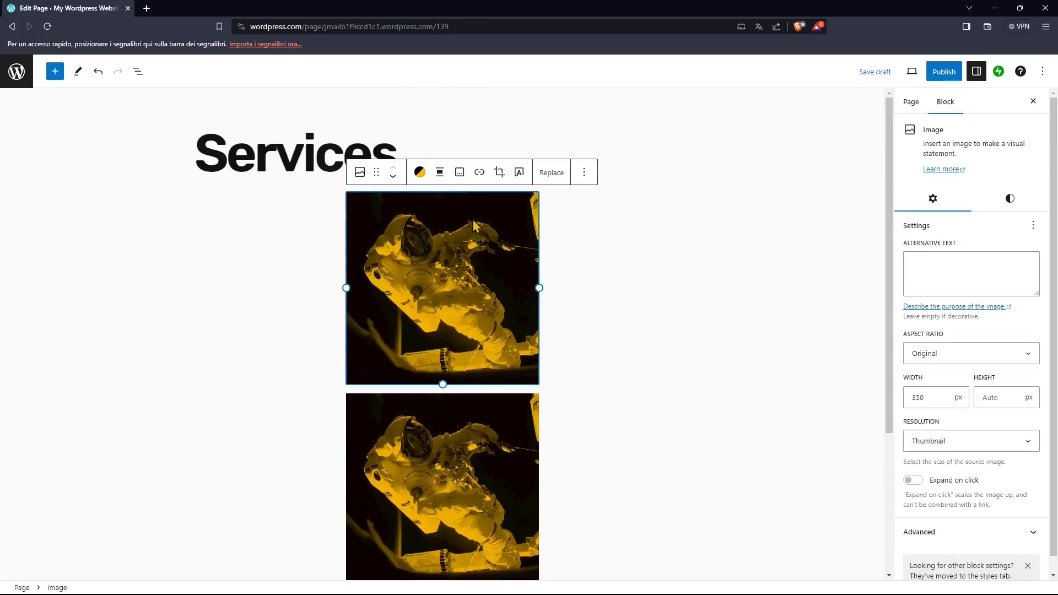
left_click(585, 175)
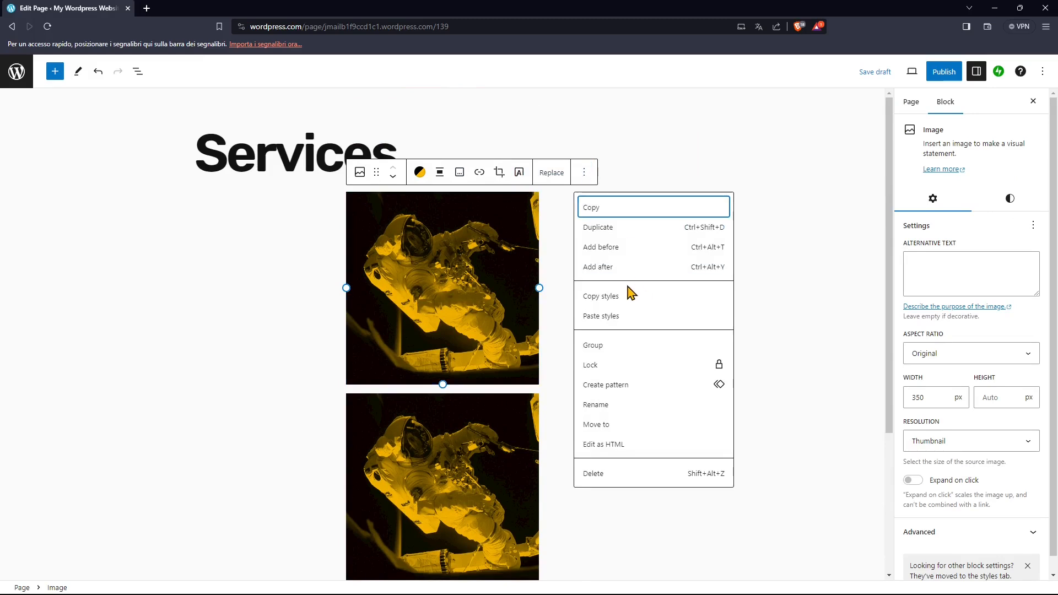
left_click(602, 248)
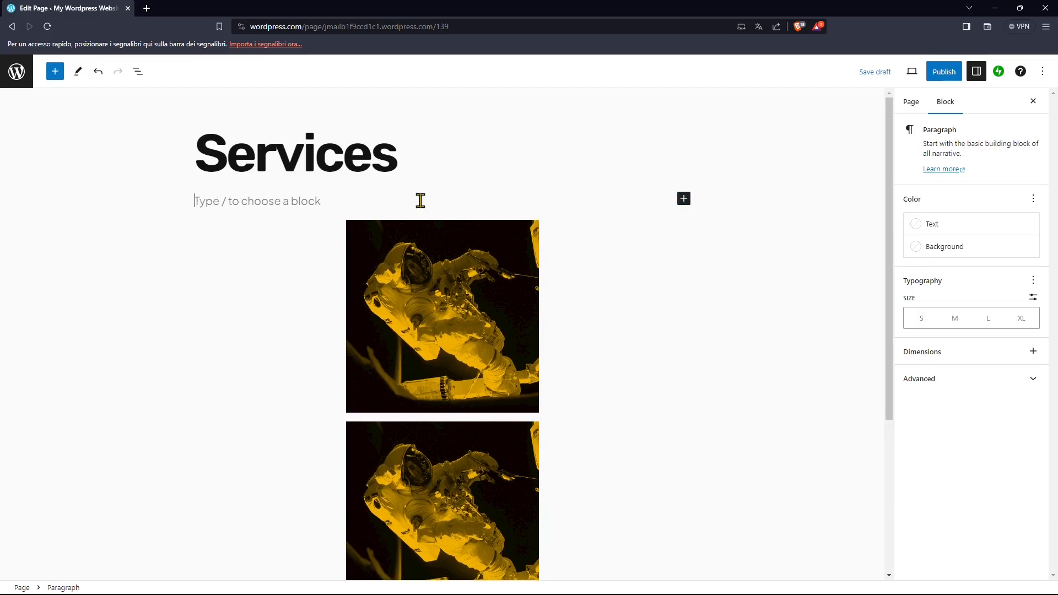
left_click(435, 291)
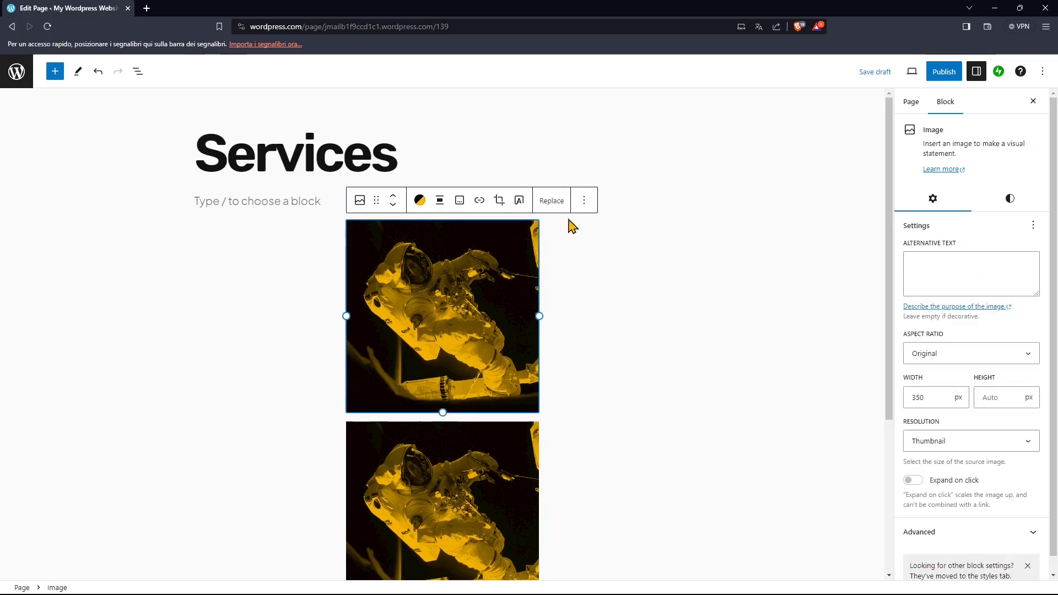
left_click(584, 201)
left_click(617, 298)
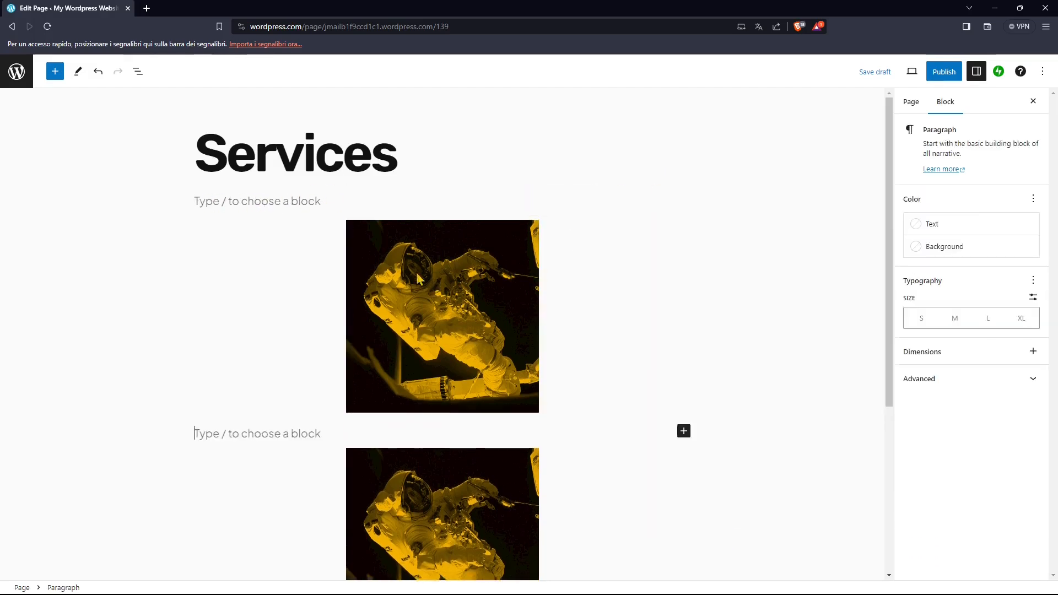
Insert an empty Image block below the last astronaut image.
left_click(528, 223)
left_click(584, 200)
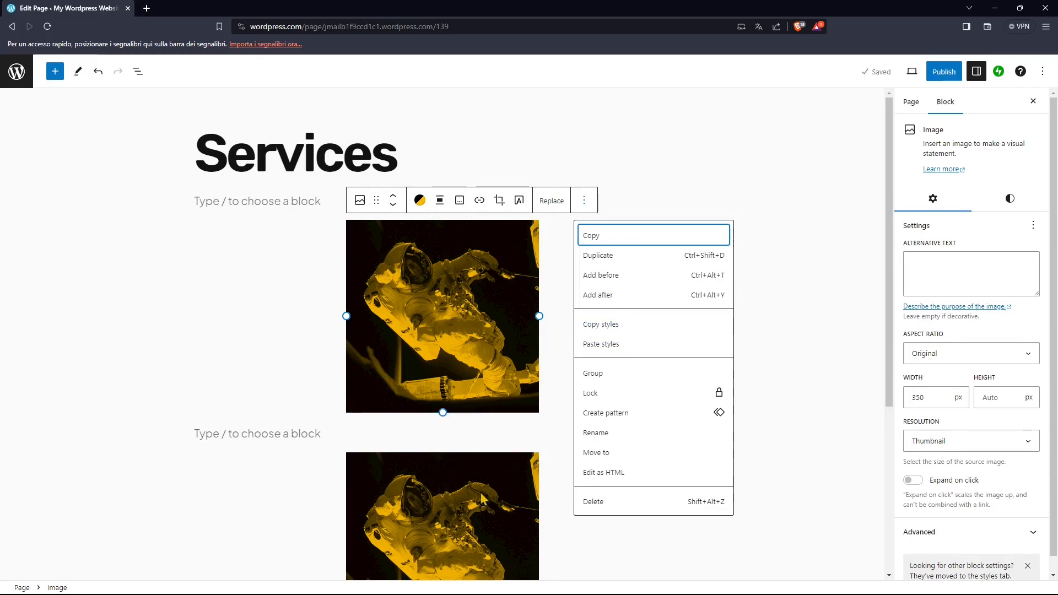
scroll(483, 495, "down", 3)
left_click(568, 475)
scroll(654, 485, "down", 2)
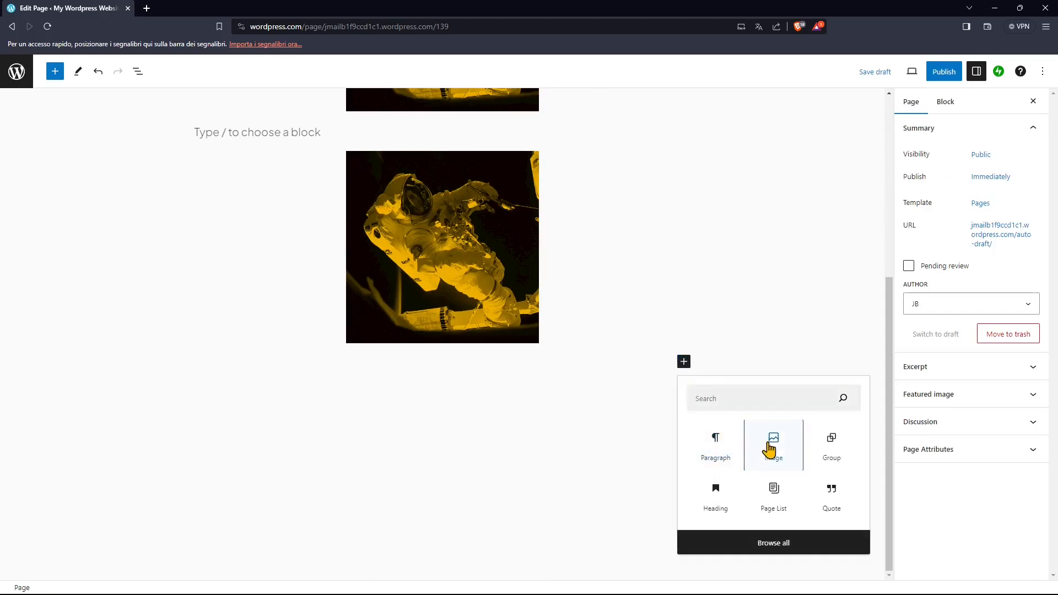
left_click(772, 446)
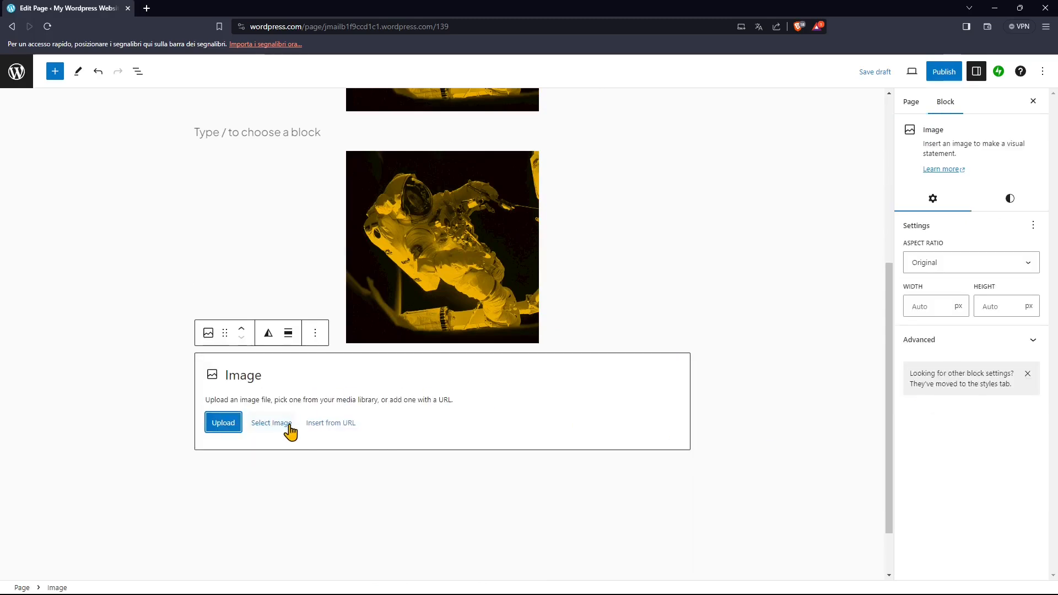
Search the Pexels free photo library for "service" from the empty Image block.
left_click(271, 423)
left_click(296, 502)
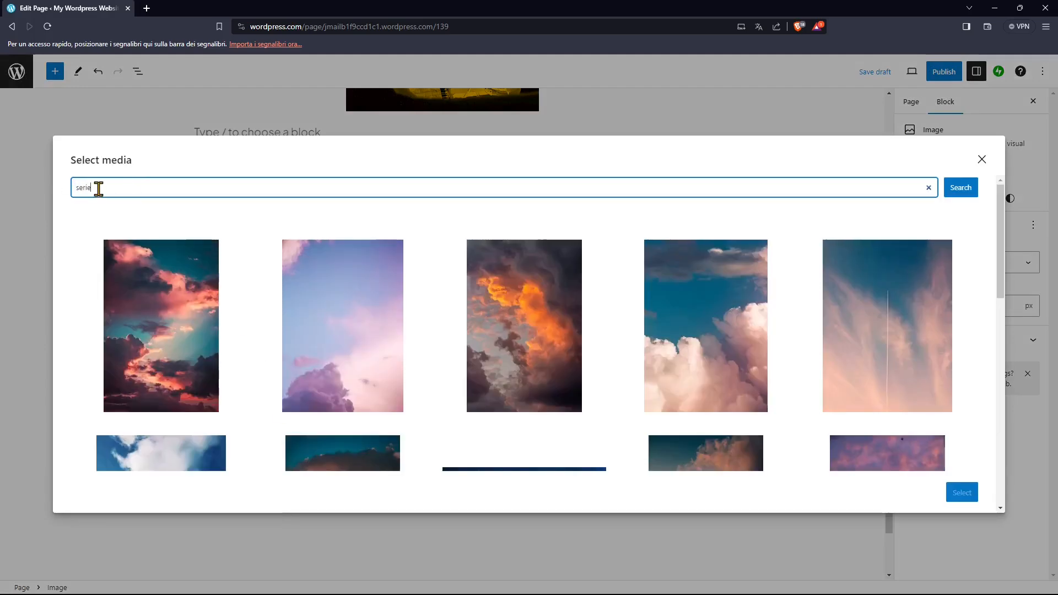
type("service")
key("Return")
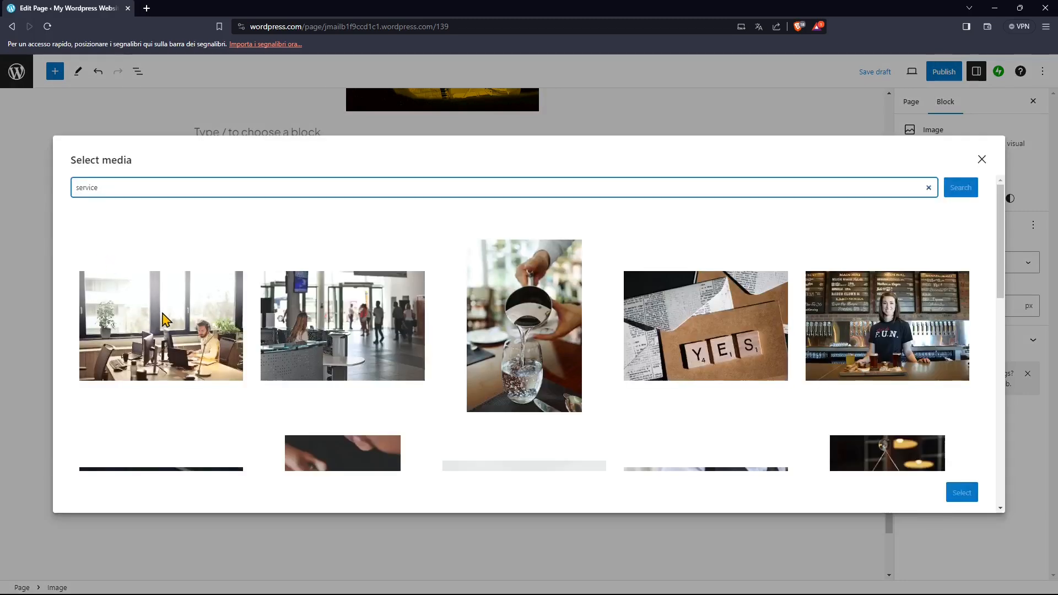
Insert the photo of the smiling bartender in the F.U.N. T-shirt from the search results into the Image block.
scroll(612, 329, "down", 3)
scroll(615, 329, "down", 5)
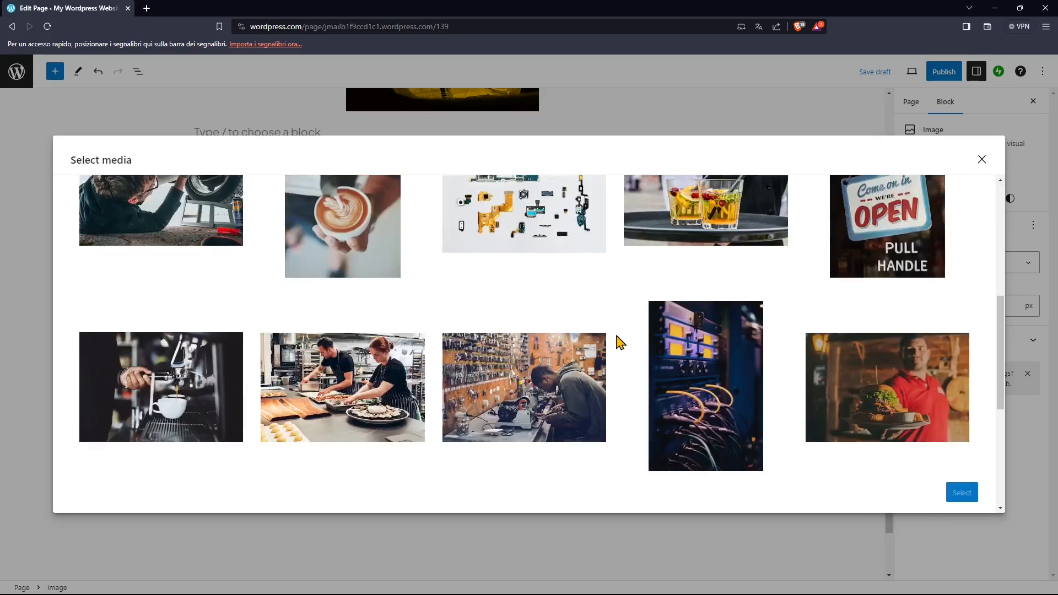
scroll(664, 382, "down", 2)
scroll(775, 378, "up", 10)
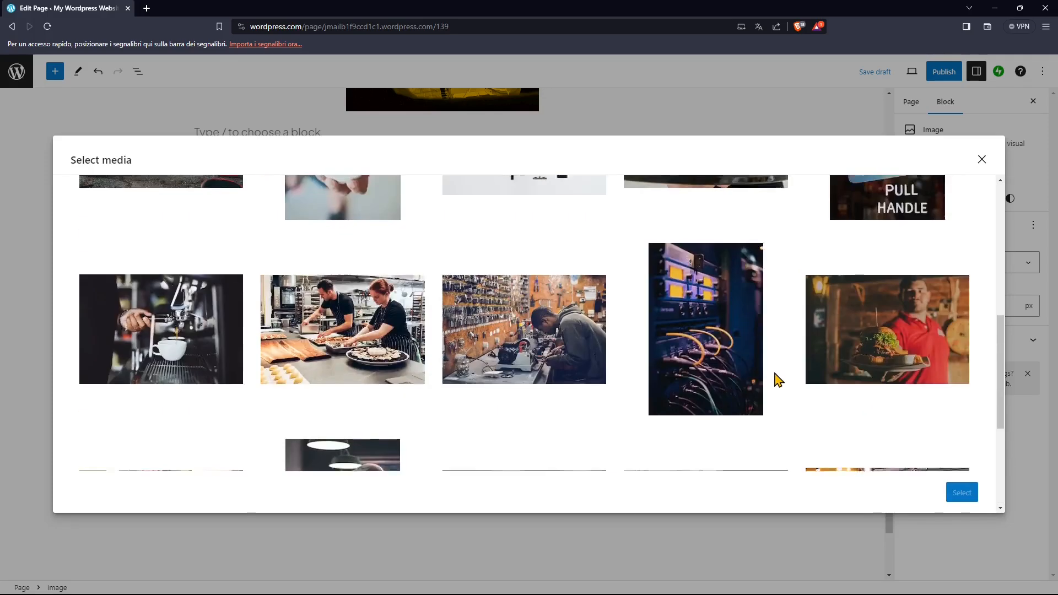
left_click(879, 324)
left_click(962, 492)
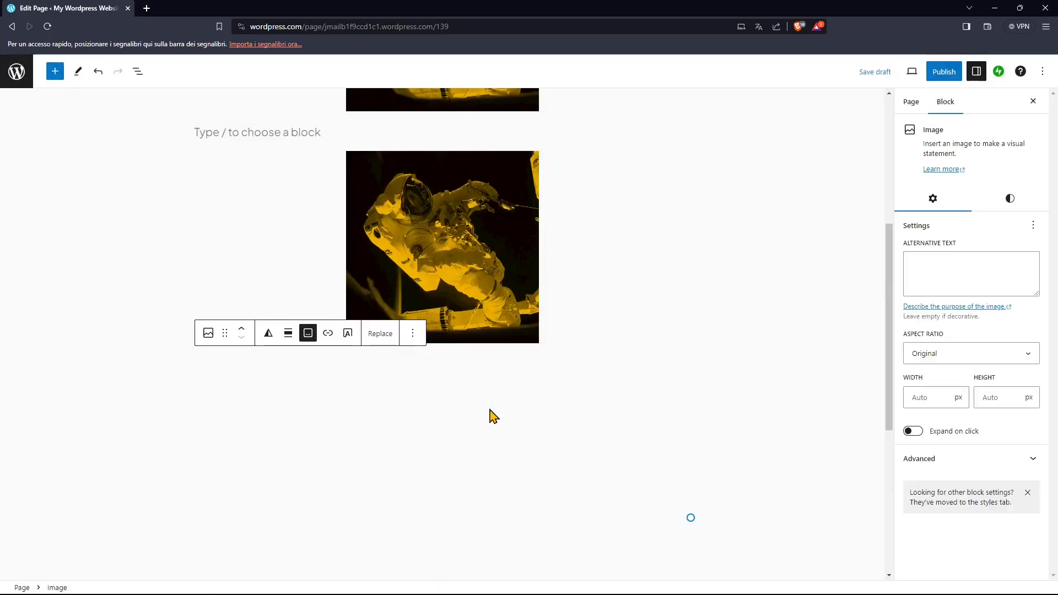
Copy the styles of the lower astronaut image and paste them onto the bartender photo, allowing the site clipboard access.
scroll(491, 393, "down", 2)
scroll(466, 303, "up", 3)
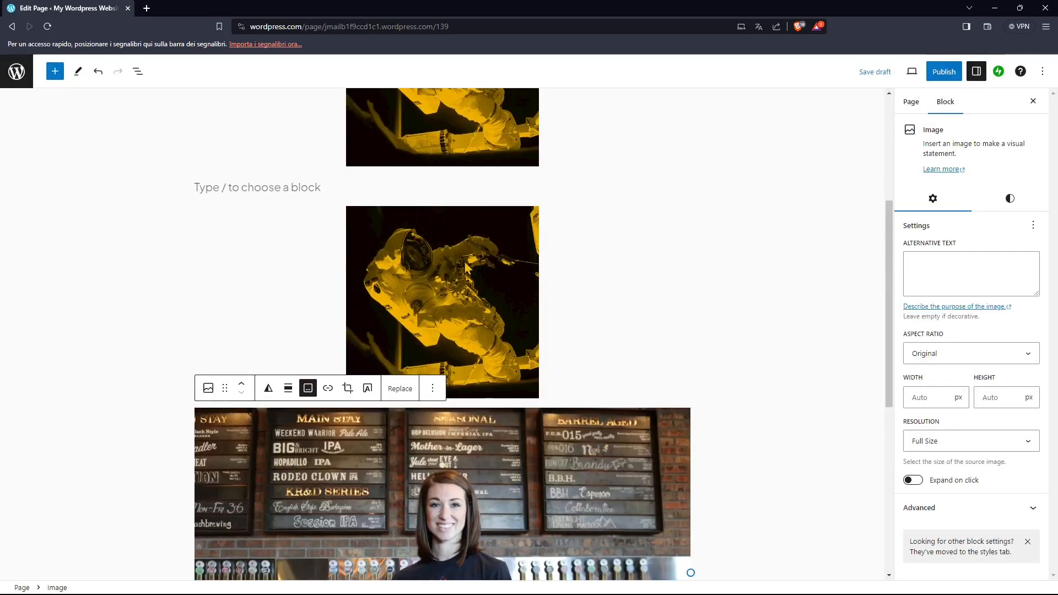
left_click(467, 255)
left_click(582, 189)
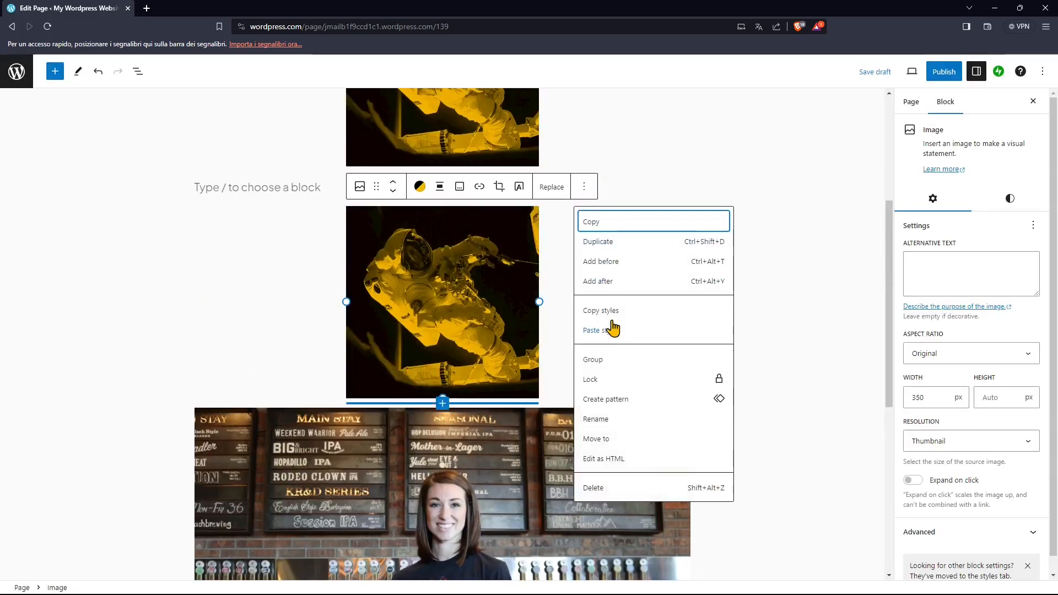
left_click(590, 314)
left_click(467, 494)
scroll(499, 422, "down", 3)
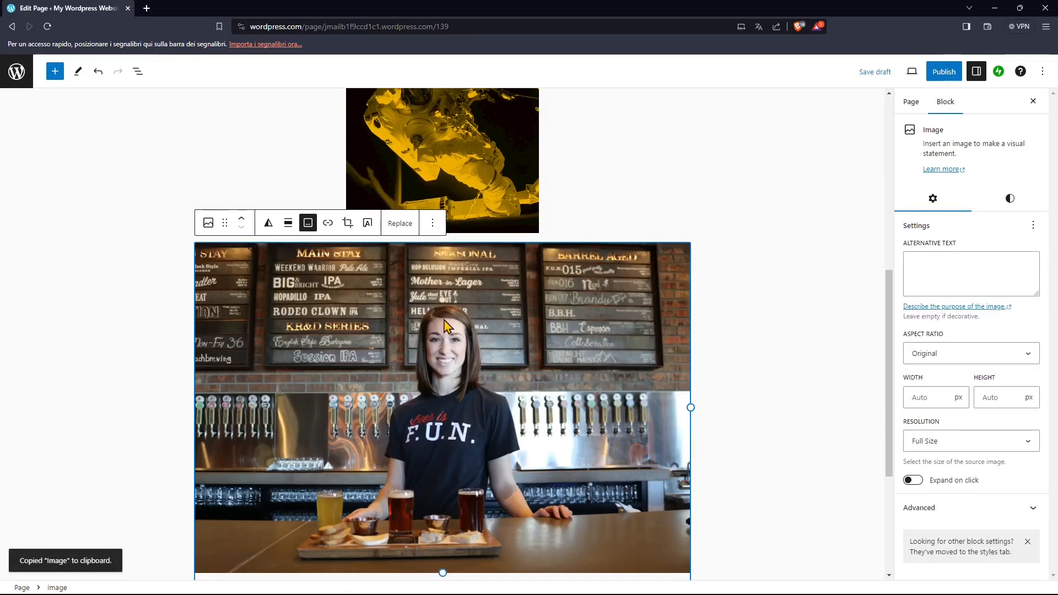
left_click(432, 222)
left_click(473, 367)
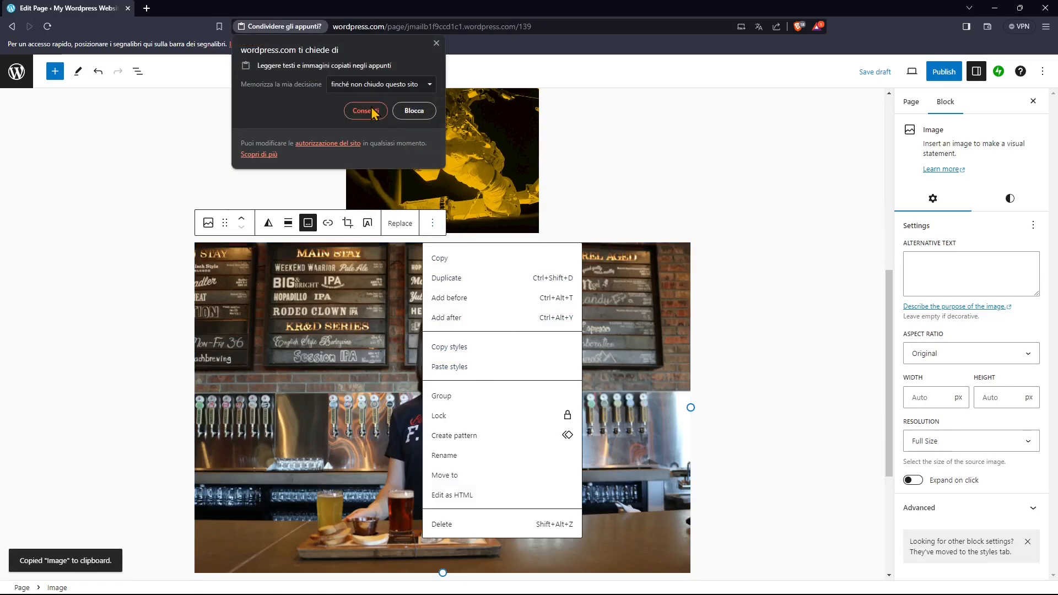
left_click(353, 112)
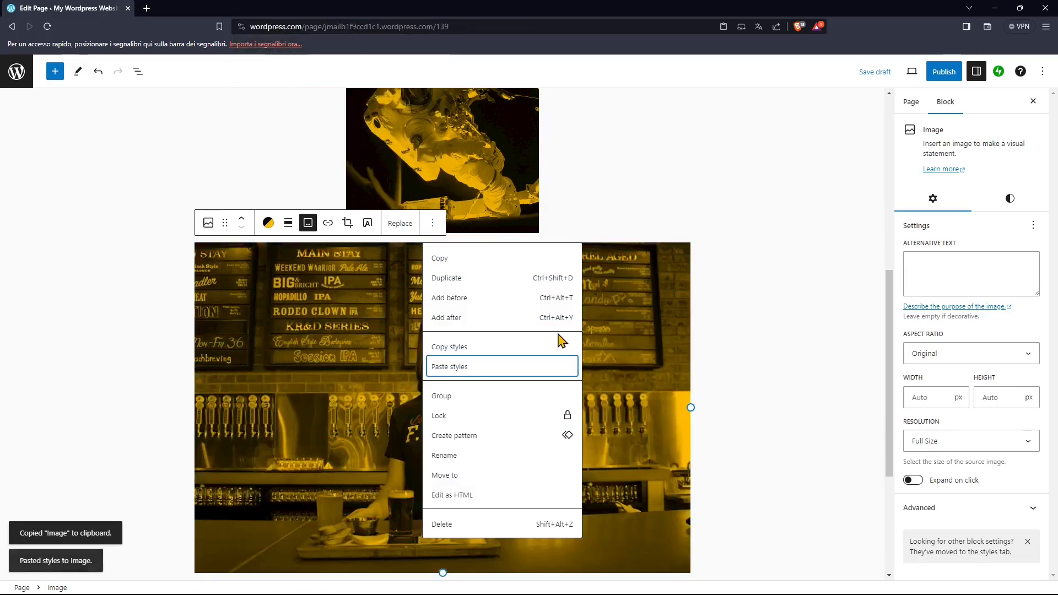
left_click(744, 336)
scroll(572, 382, "down", 2)
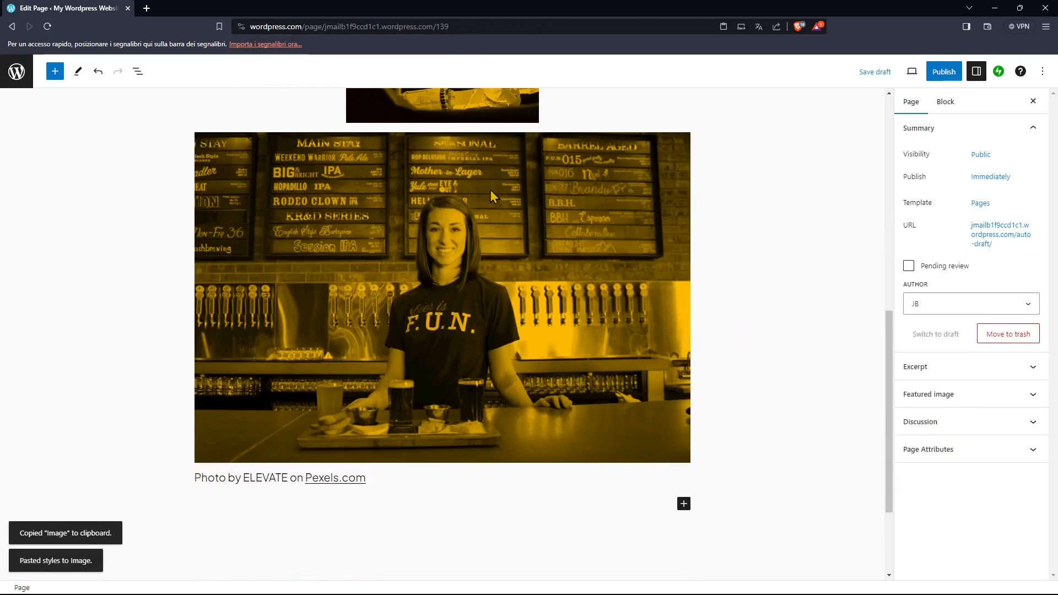
Check the lower astronaut image's width and set the bartender photo's width to the same 350 px.
left_click(448, 396)
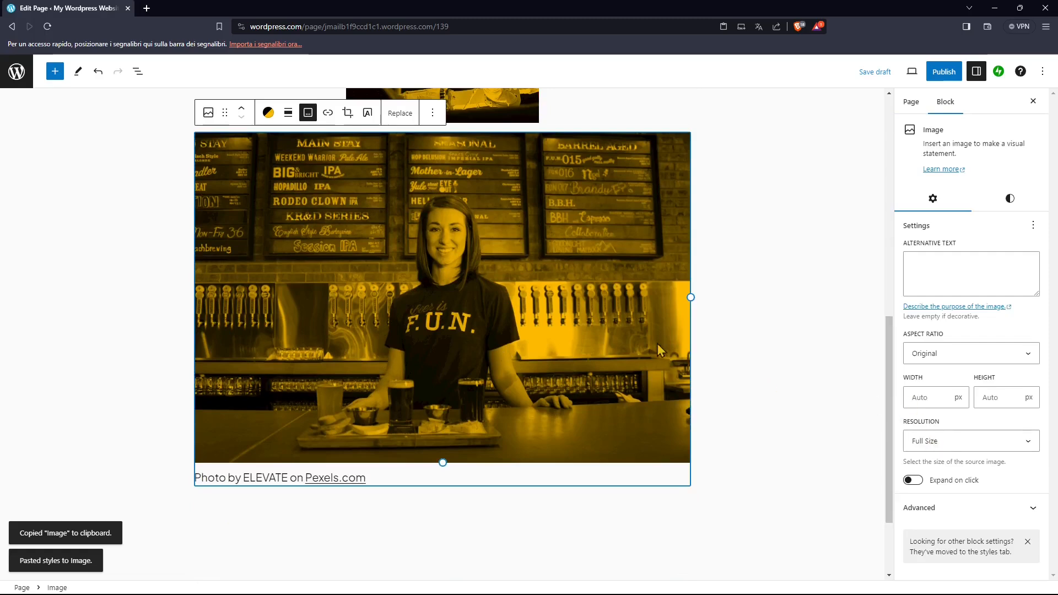
scroll(767, 382, "up", 3)
left_click(504, 229)
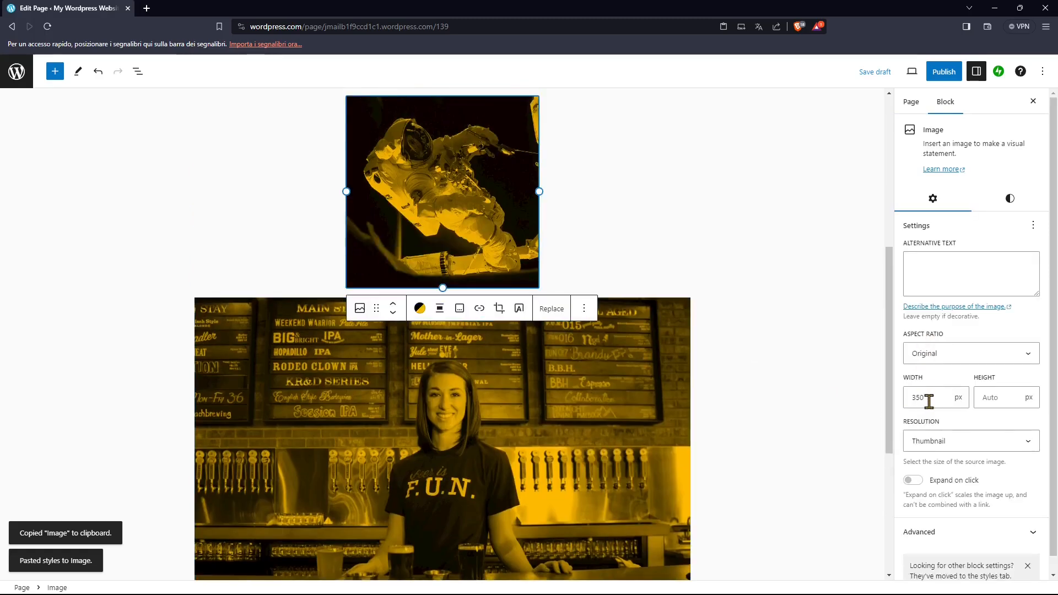
scroll(584, 382, "down", 3)
left_click(607, 358)
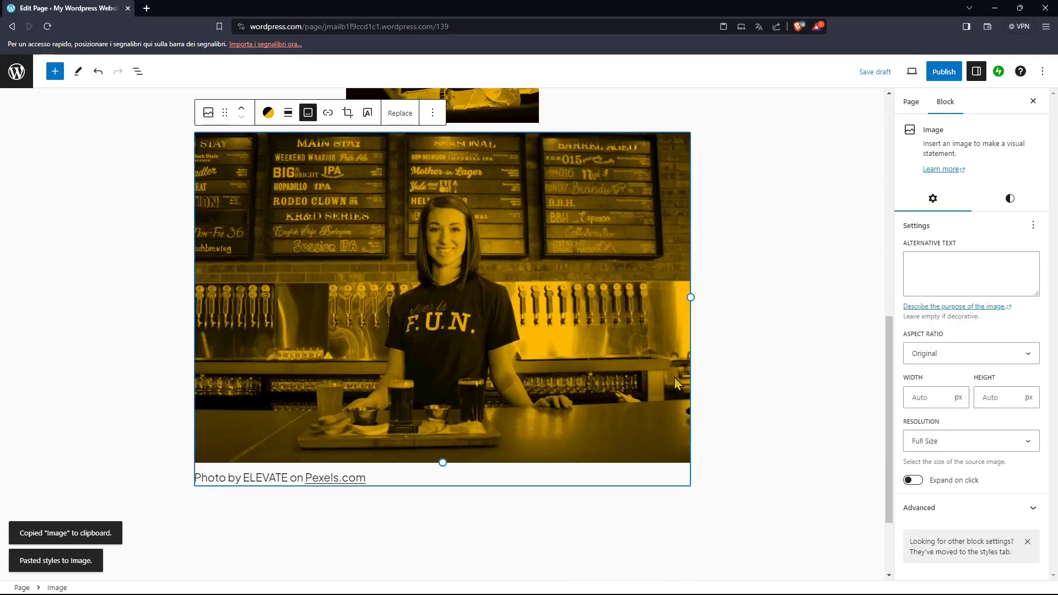
left_click(935, 401)
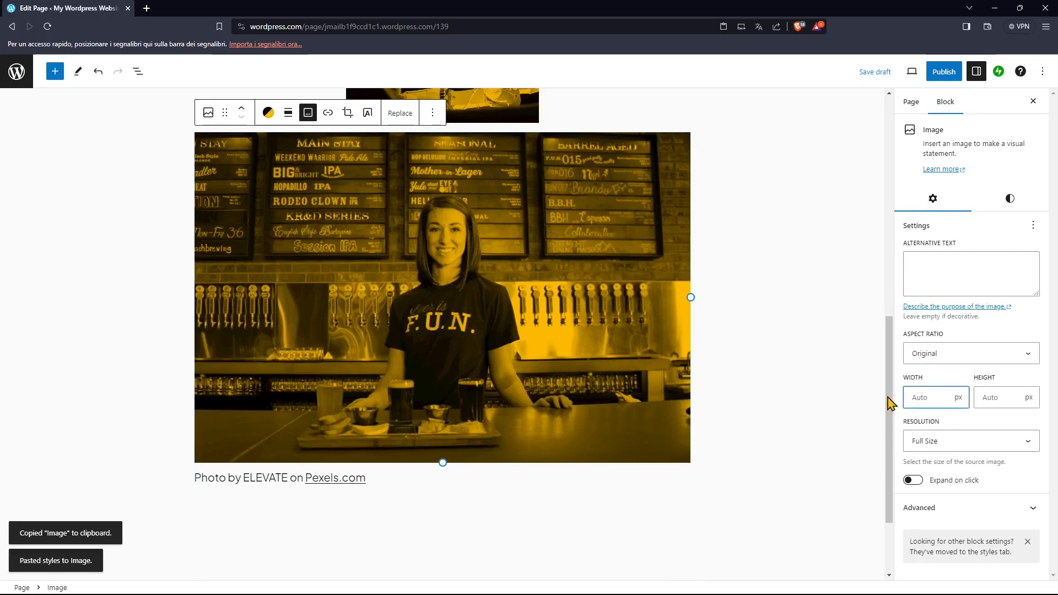
type("350")
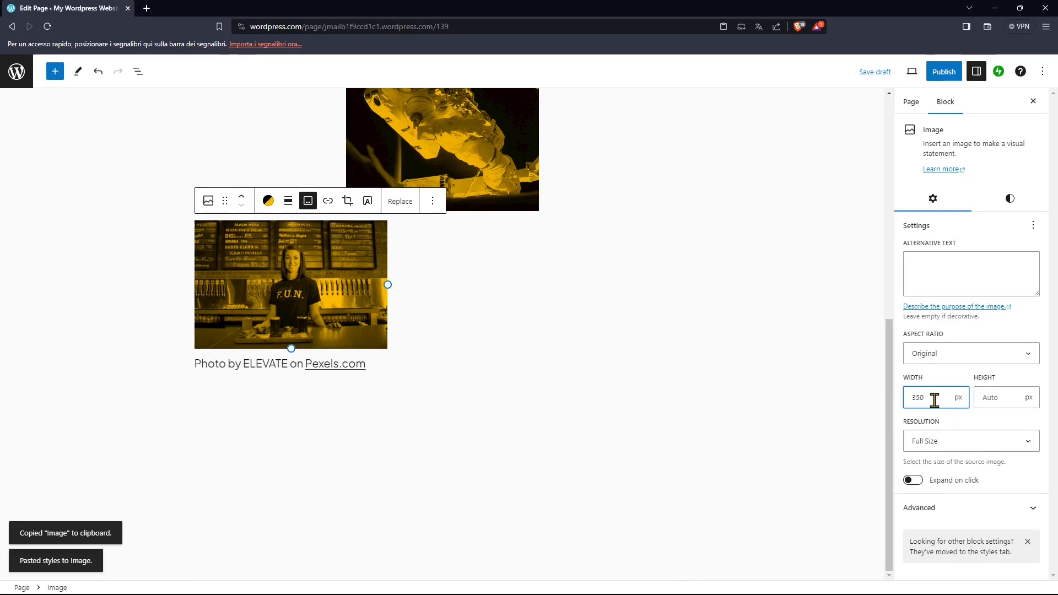
Crop the bartender photo to the Square aspect ratio and apply the crop.
left_click(353, 204)
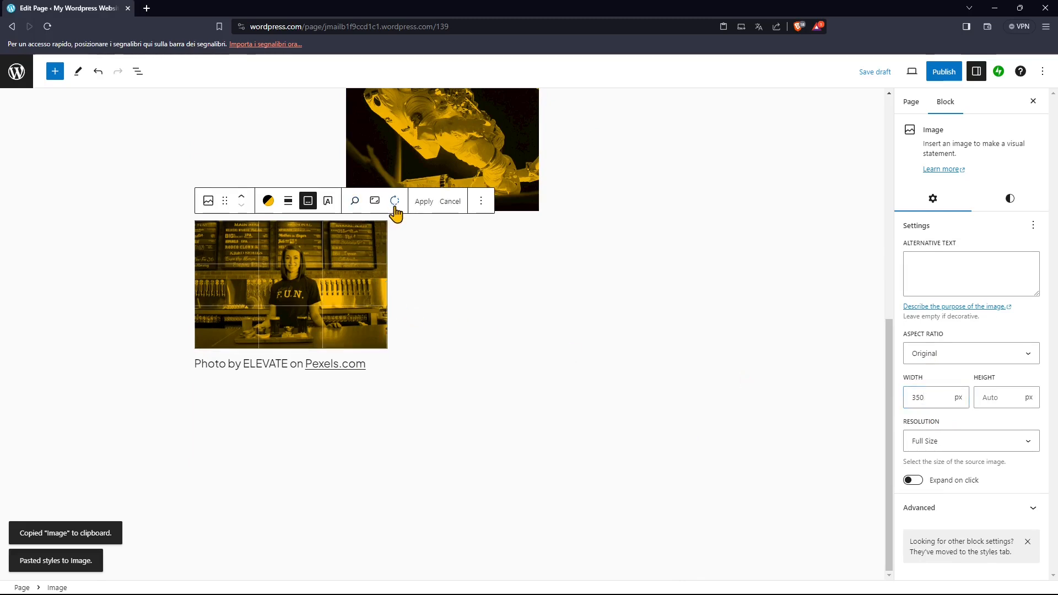
left_click(375, 200)
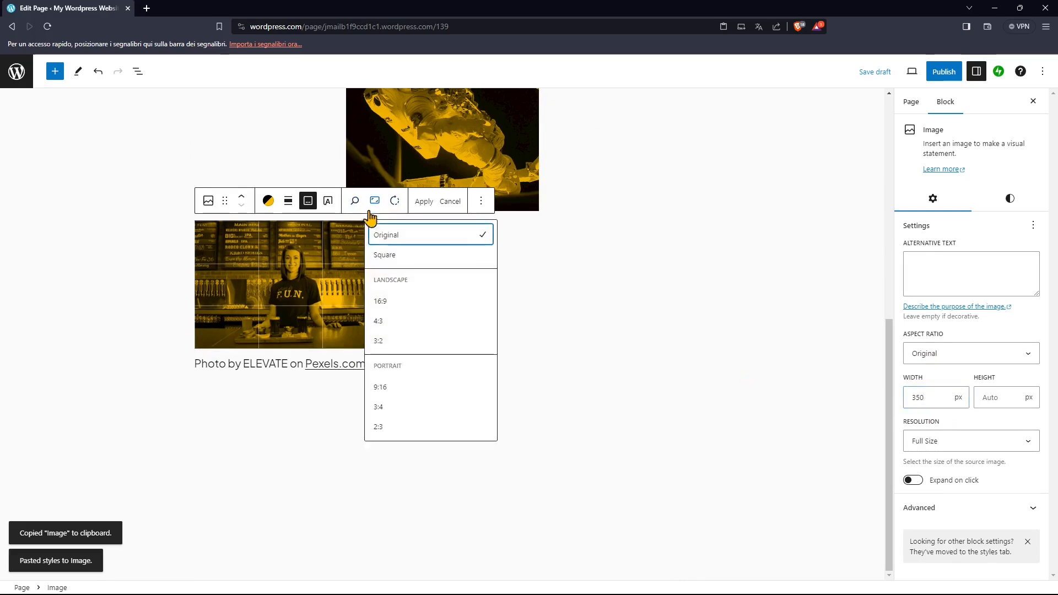
left_click(402, 257)
left_click(424, 202)
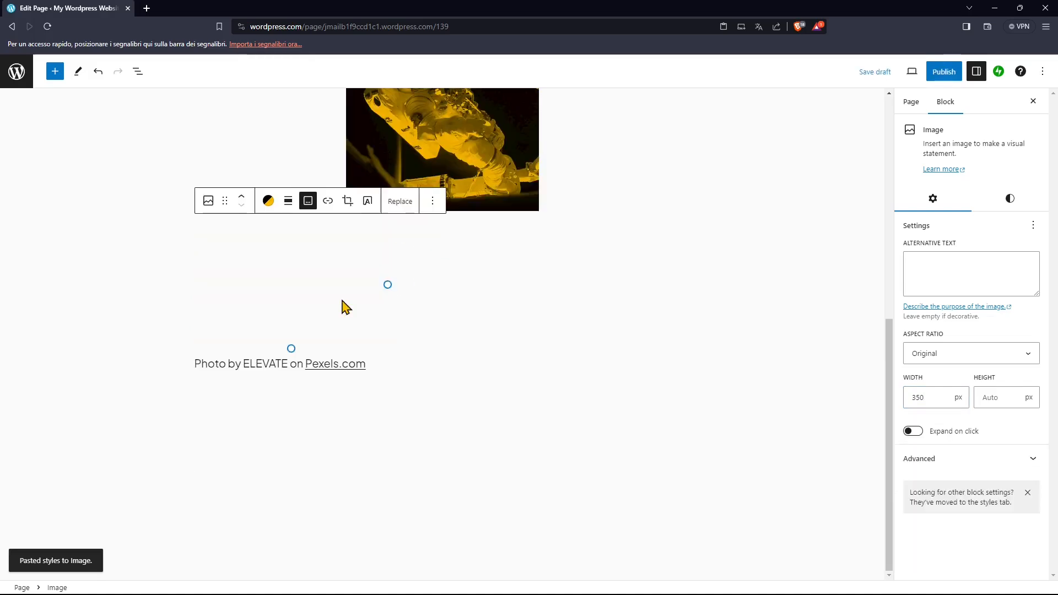
scroll(333, 301, "up", 2)
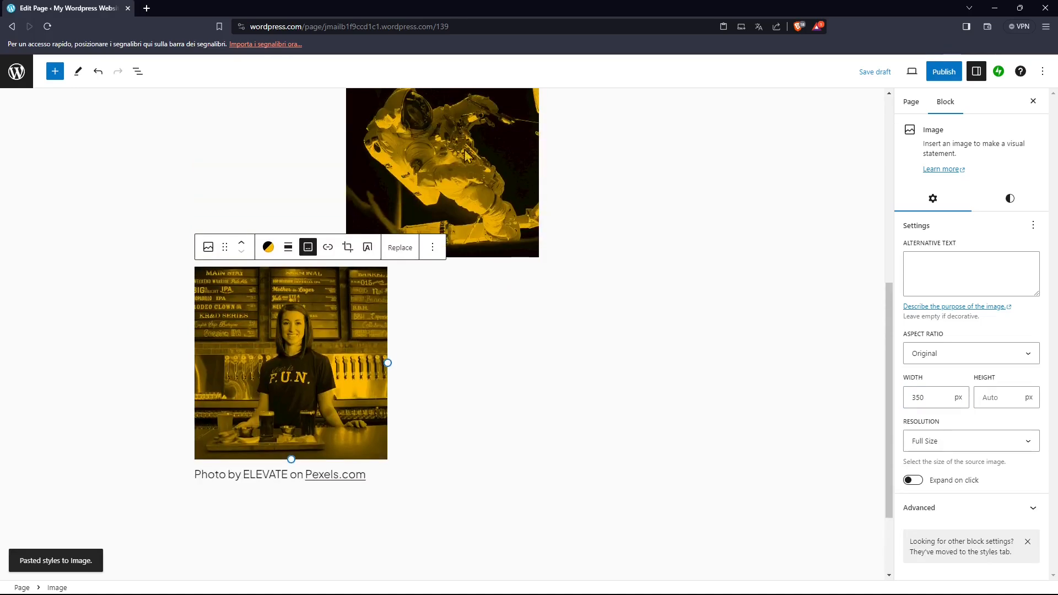
Center-align the bartender photo beneath the astronaut image.
left_click(307, 248)
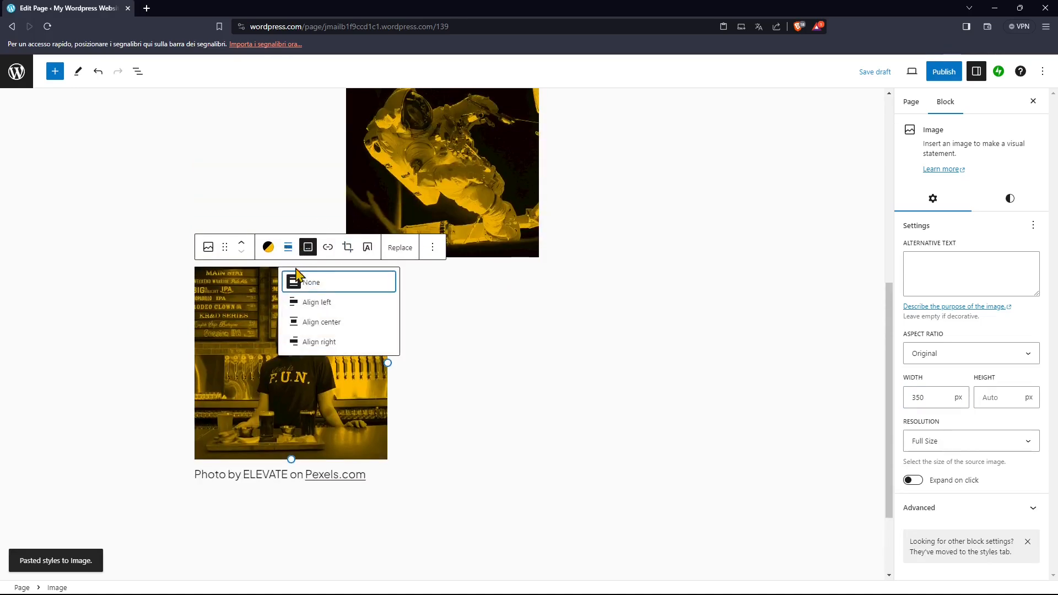
left_click(304, 323)
left_click(588, 447)
scroll(588, 443, "up", 2)
scroll(589, 443, "down", 1)
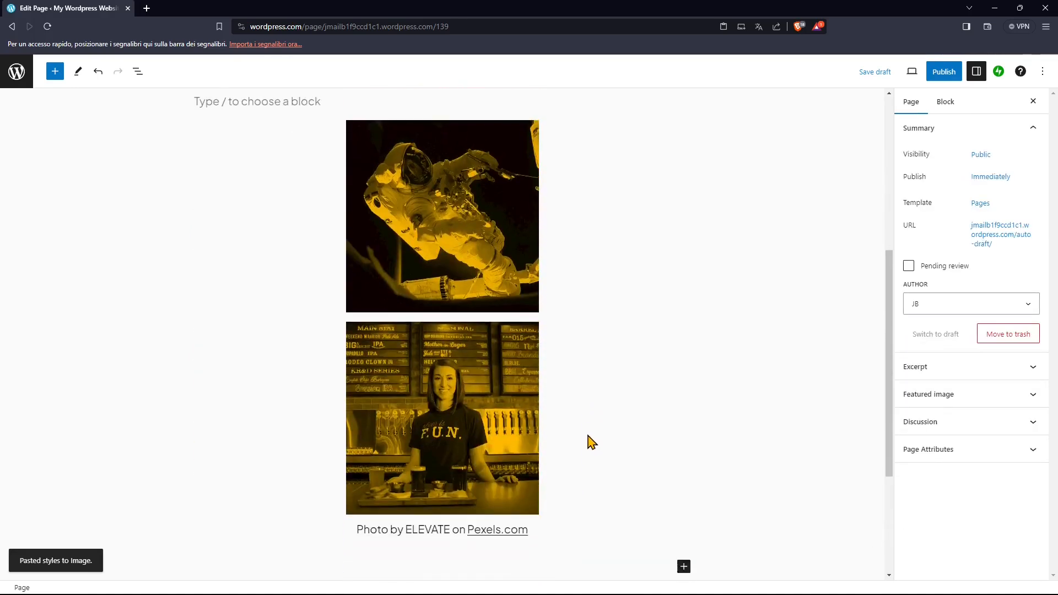
Delete the lower astronaut image directly above the bartender photo.
scroll(514, 407, "up", 2)
left_click(521, 375)
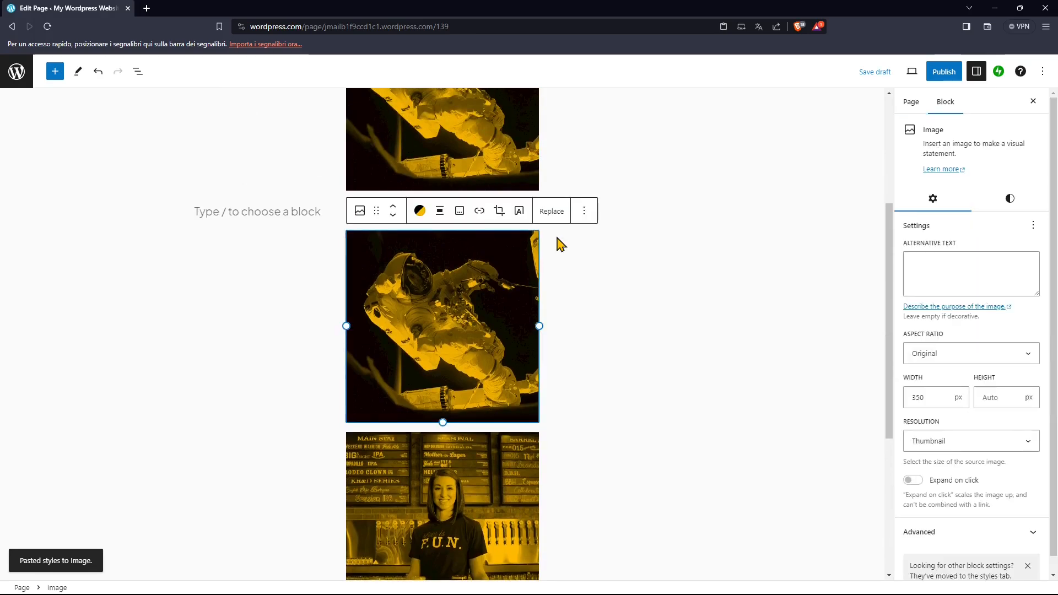
key("Delete")
Try grouping the bartender image in a container and undo the grouping.
left_click(445, 338)
left_click(584, 213)
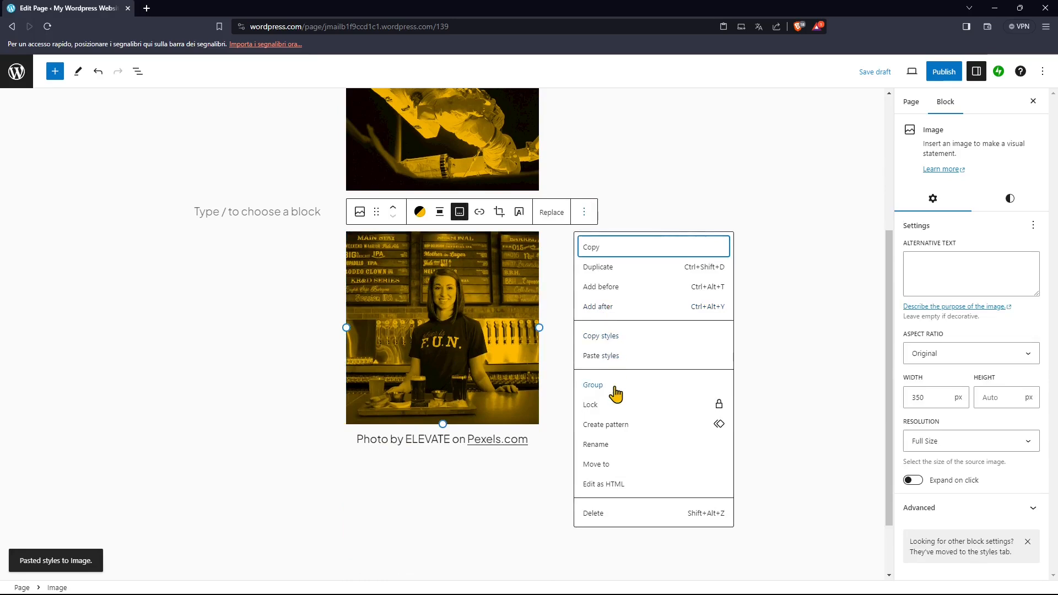
left_click(593, 387)
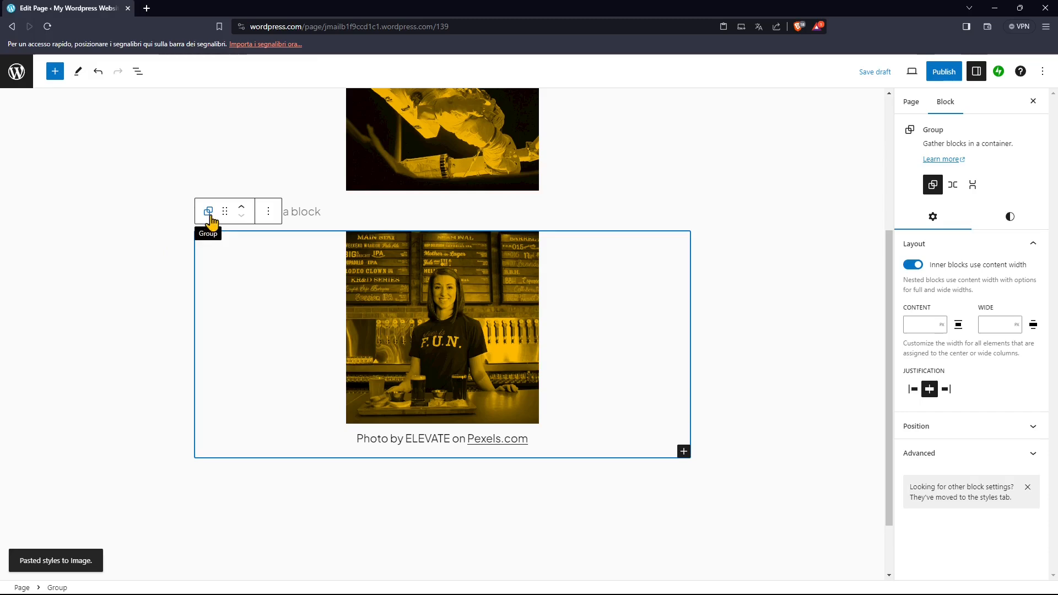
key("ctrl+z")
Move the bartender image up into the empty paragraph's place, directly below the astronaut image.
left_click(494, 292)
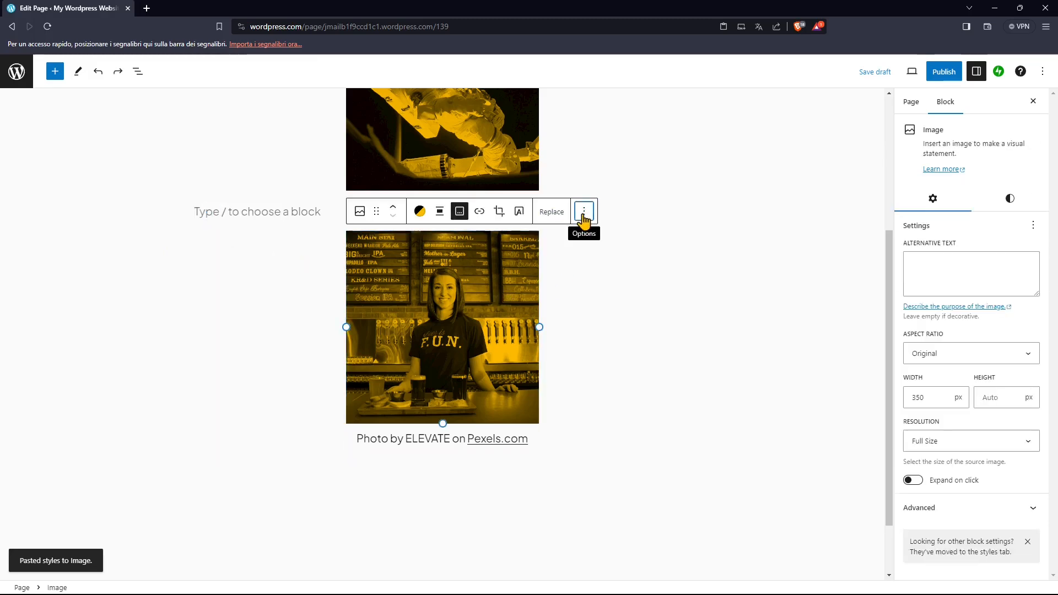
left_click(584, 212)
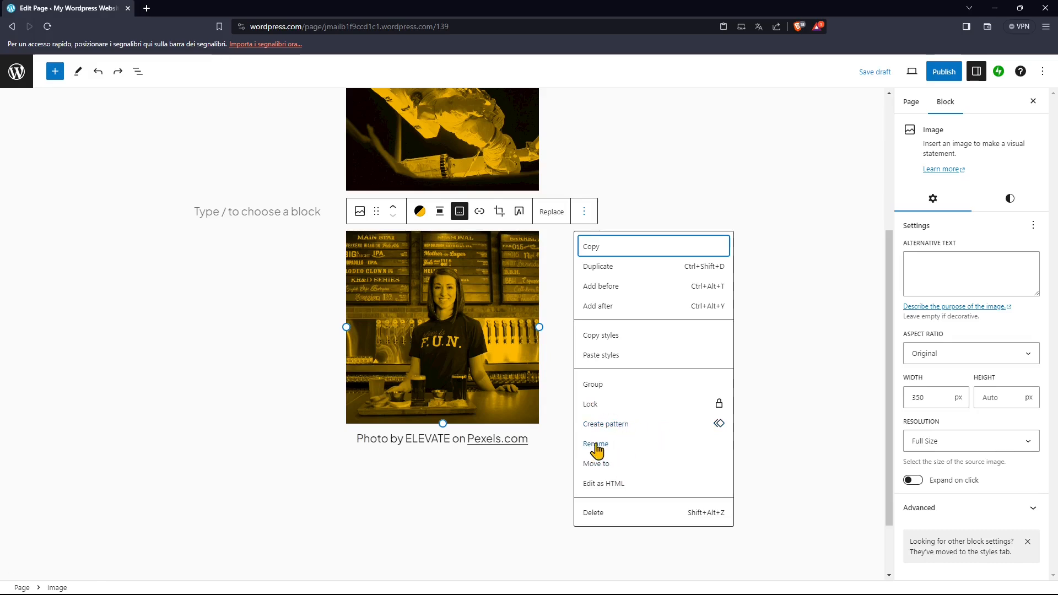
left_click(609, 471)
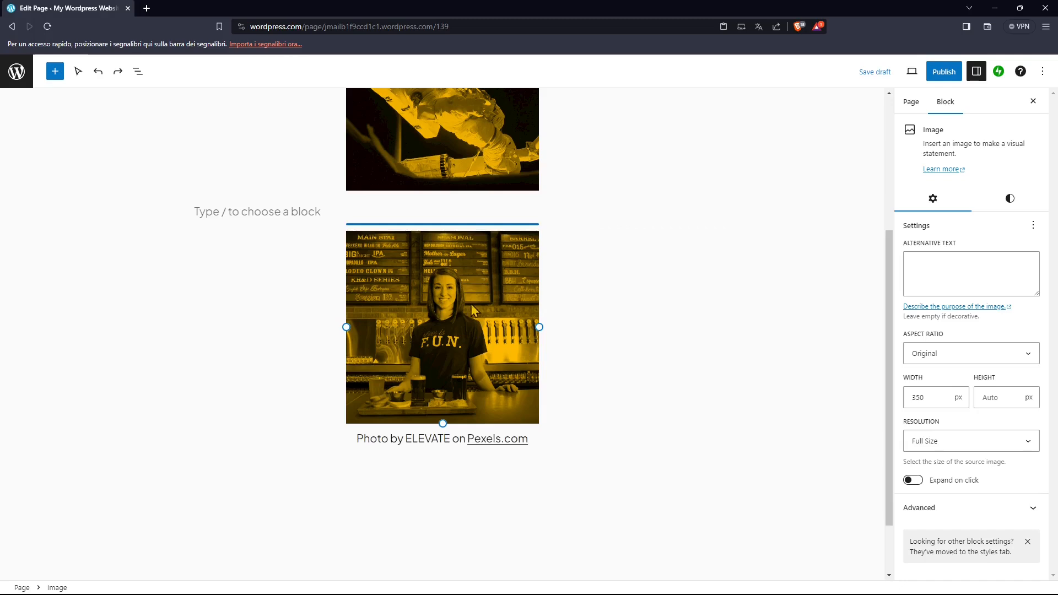
left_click(399, 226)
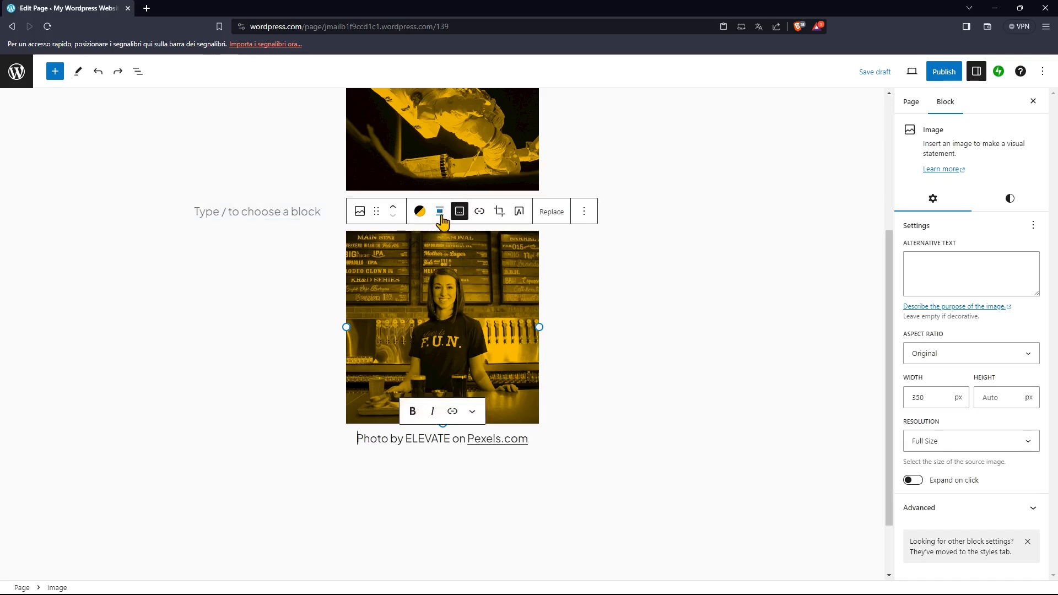
left_click_drag(378, 208, 422, 257)
left_click(429, 250)
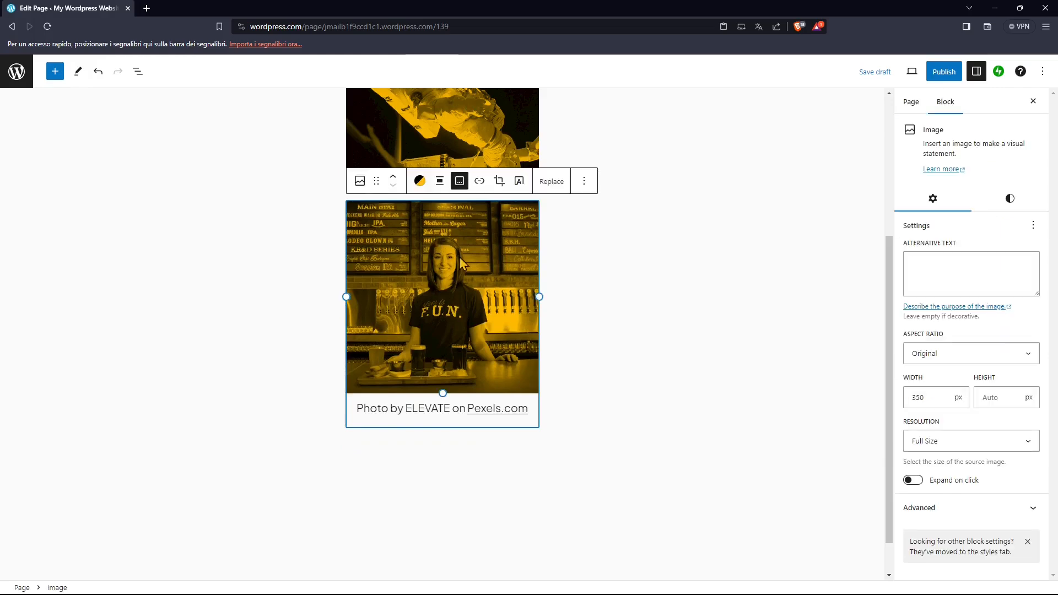
Switch the bartender image to HTML editing and examine the code for its classes, source, width style and caption.
left_click(583, 182)
left_click(603, 453)
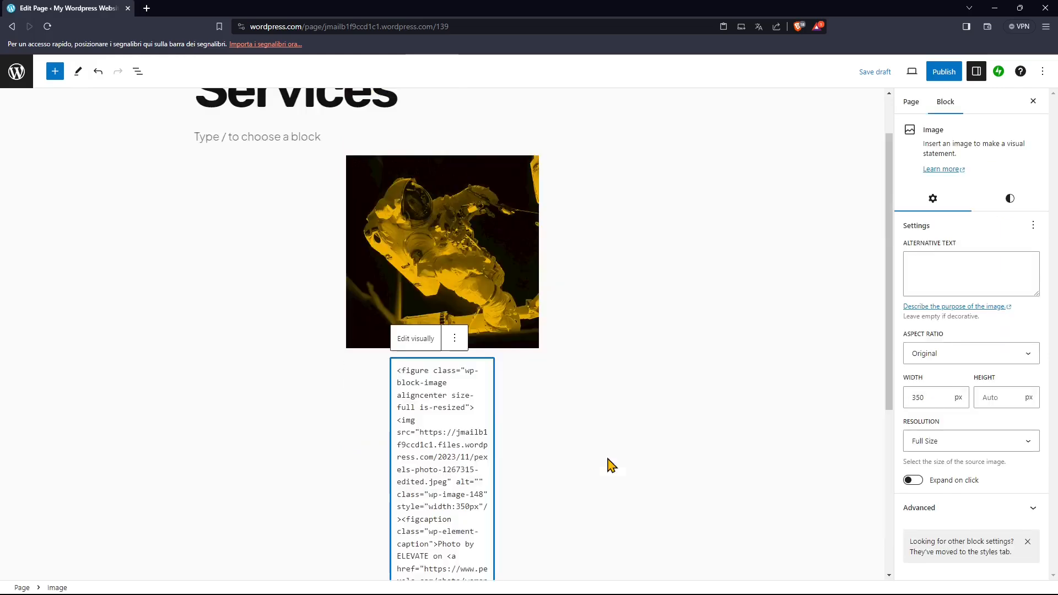
scroll(438, 408, "down", 1)
scroll(442, 353, "down", 1)
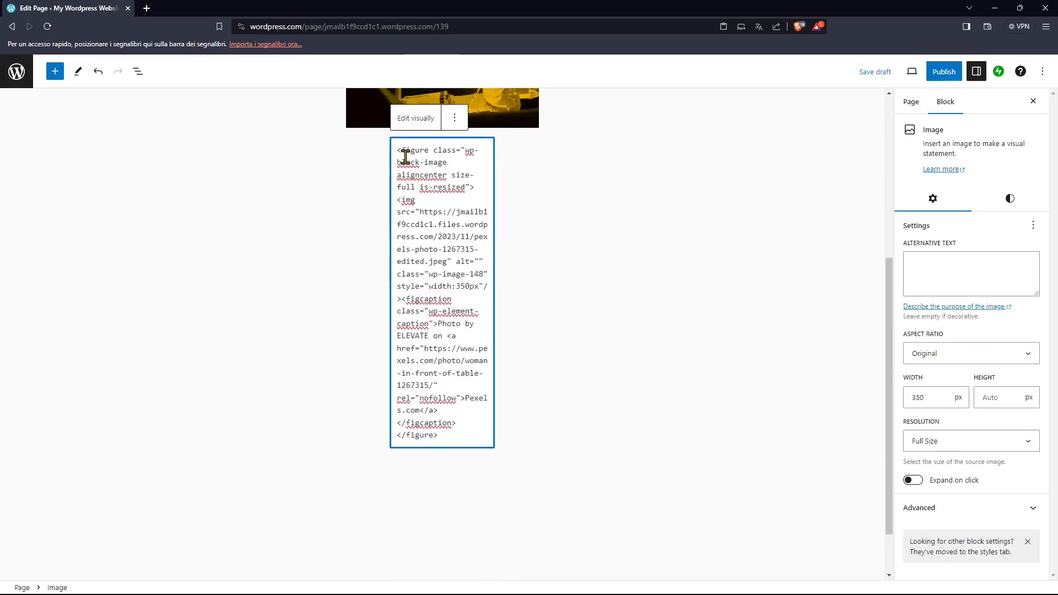
left_click_drag(413, 212, 428, 299)
left_click(428, 299)
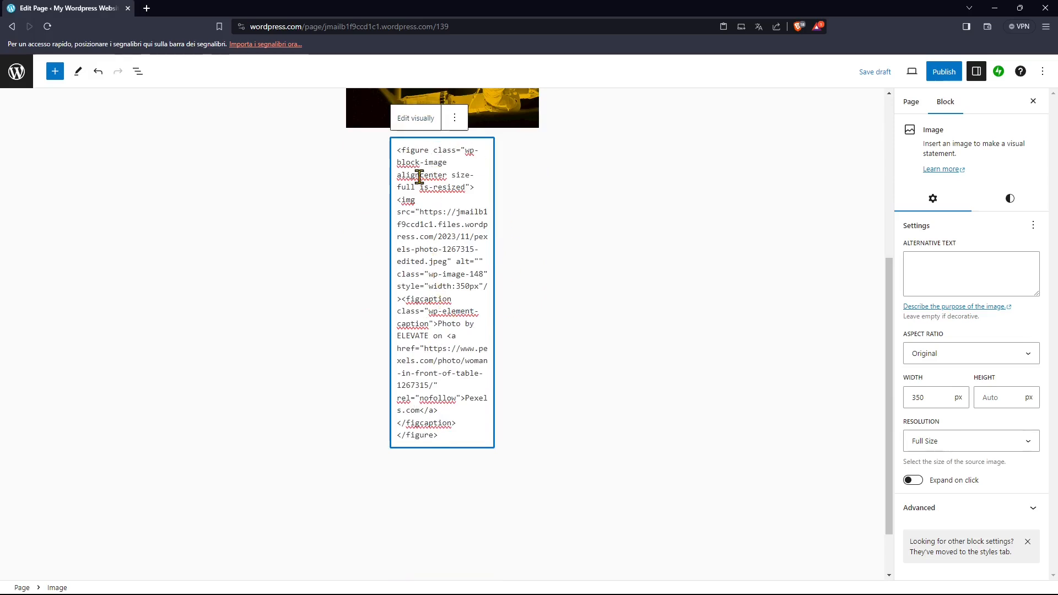
left_click_drag(456, 175, 470, 191)
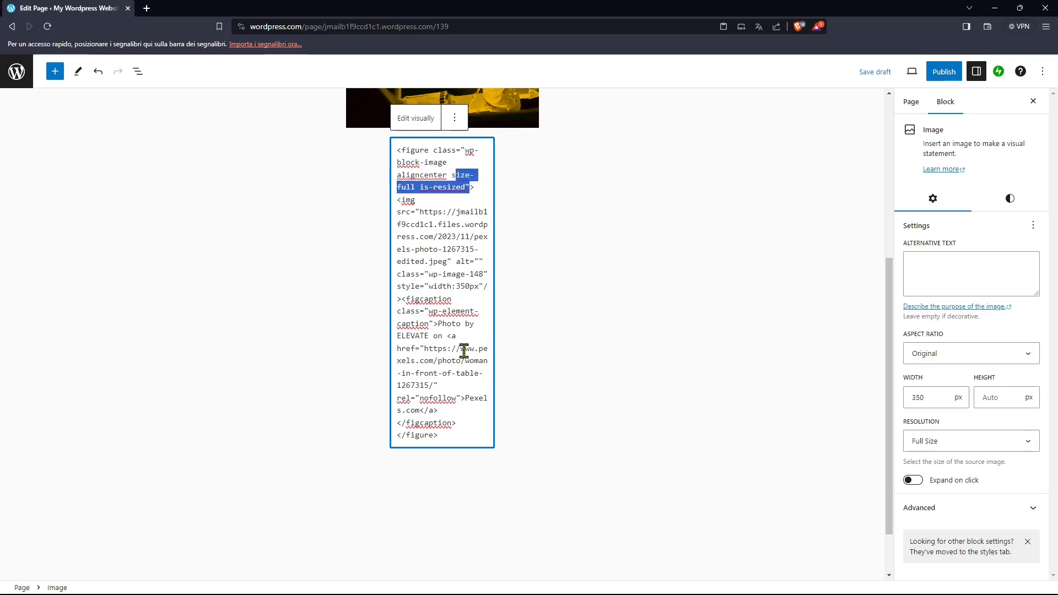
left_click(451, 388)
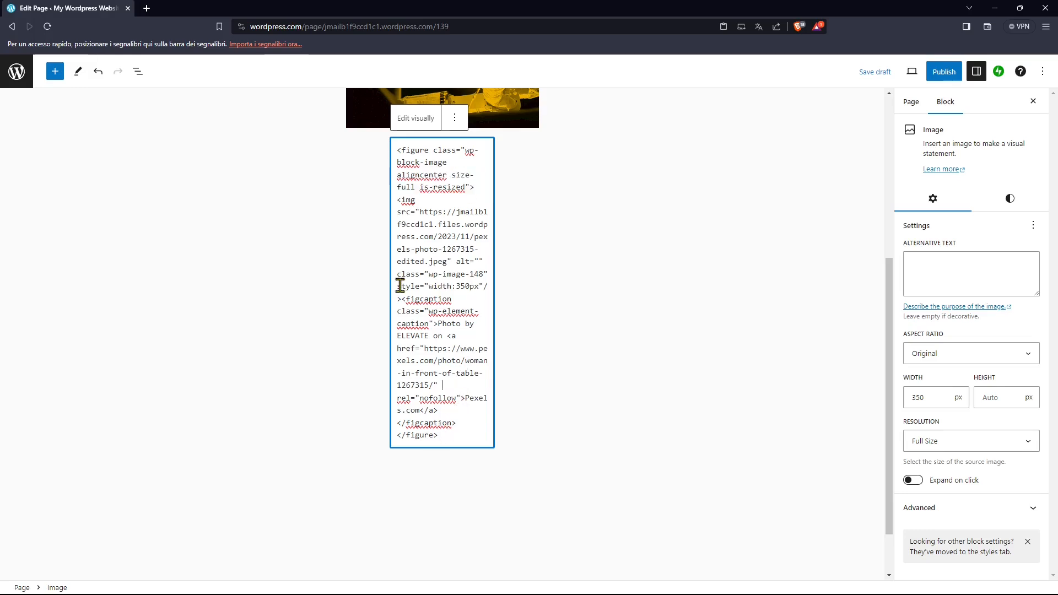
Return the bartender image to visual editing and set its resolution to Thumbnail and its width to 100 px.
left_click(416, 120)
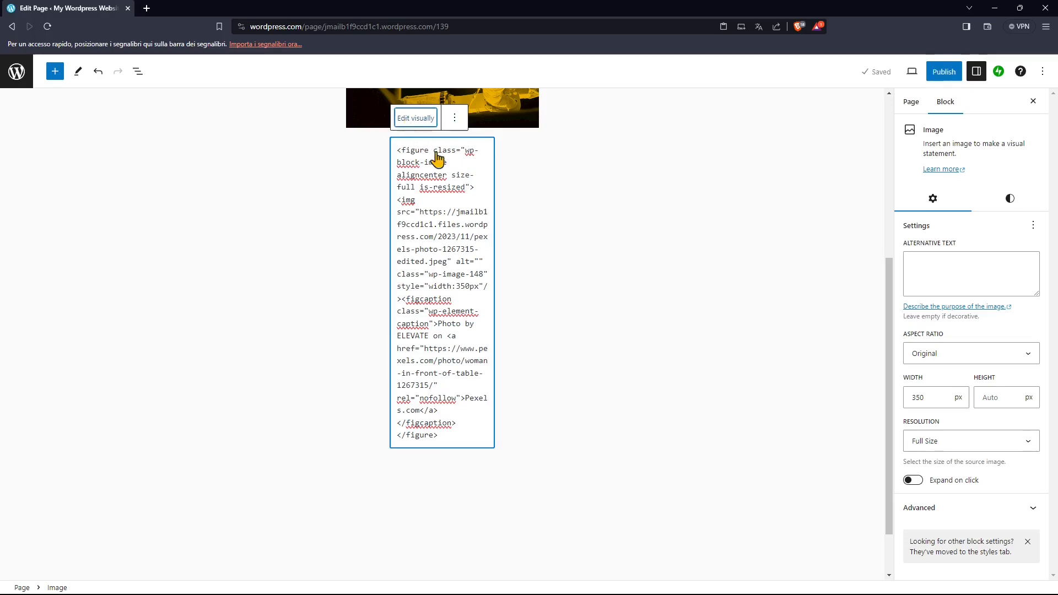
left_click(417, 119)
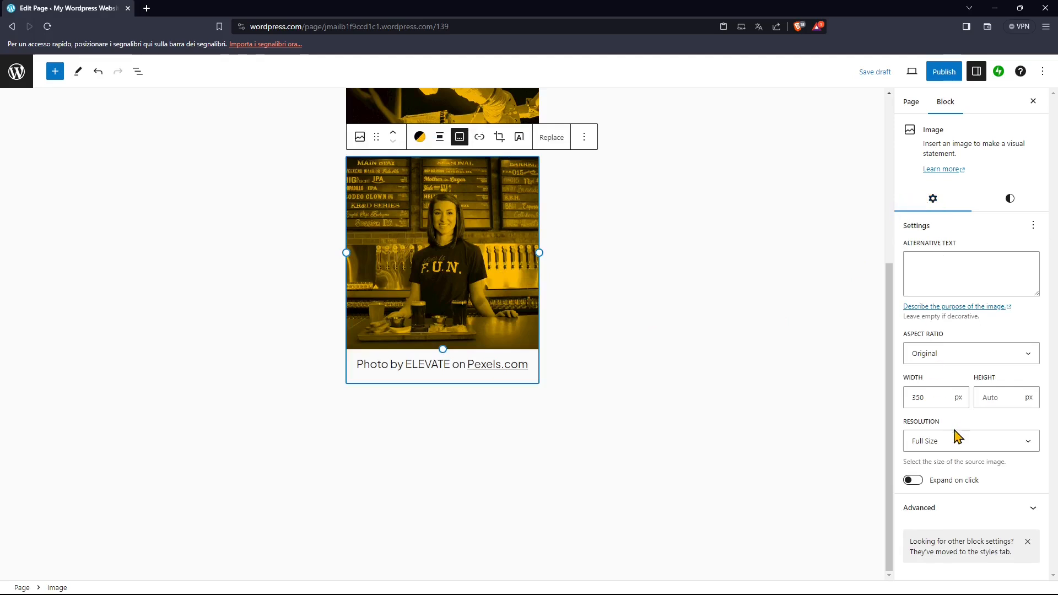
left_click(936, 452)
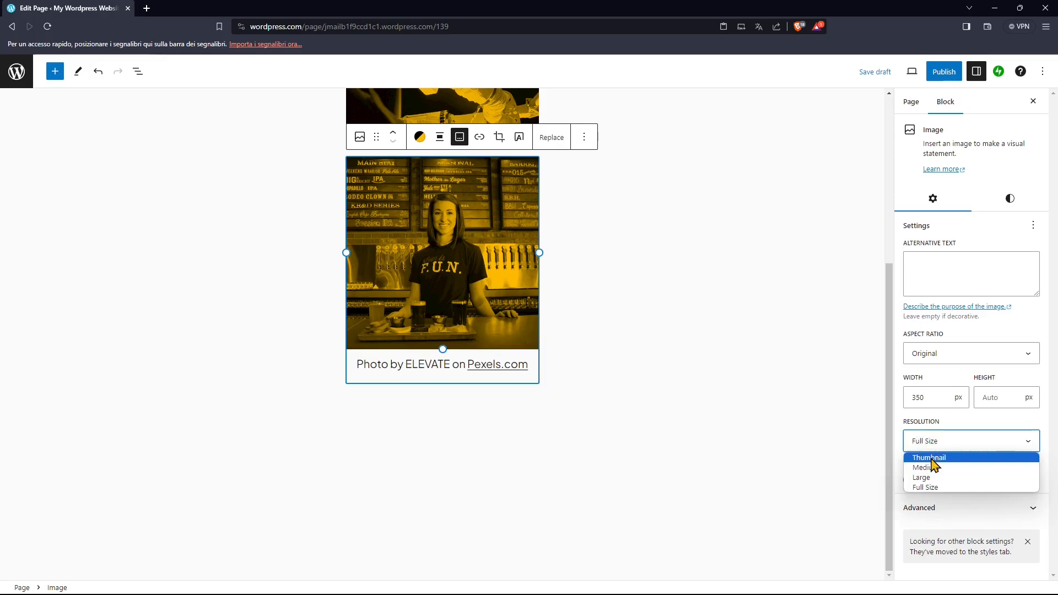
left_click(935, 459)
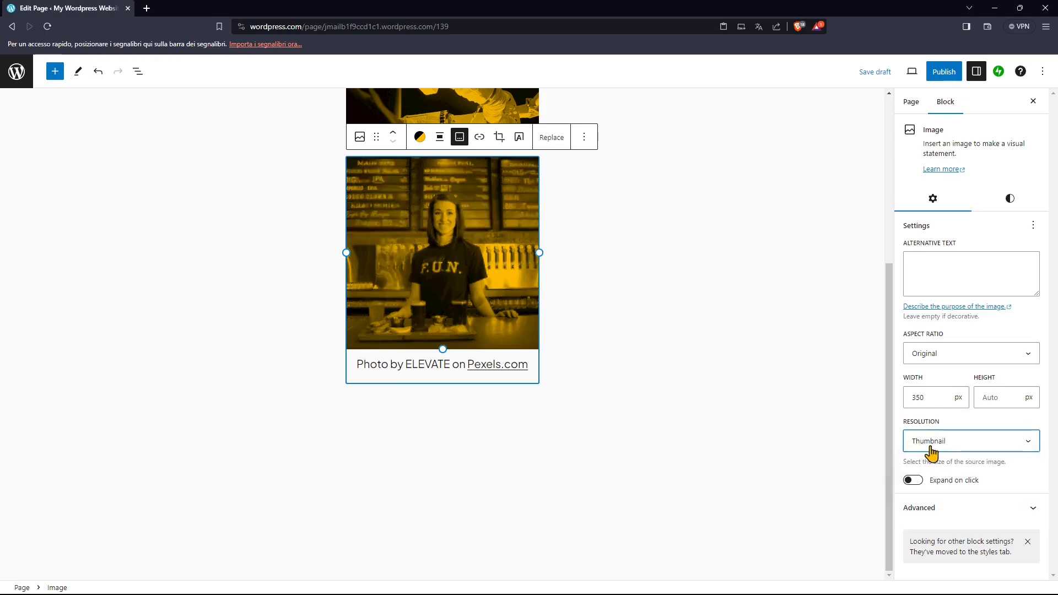
double_click(929, 398)
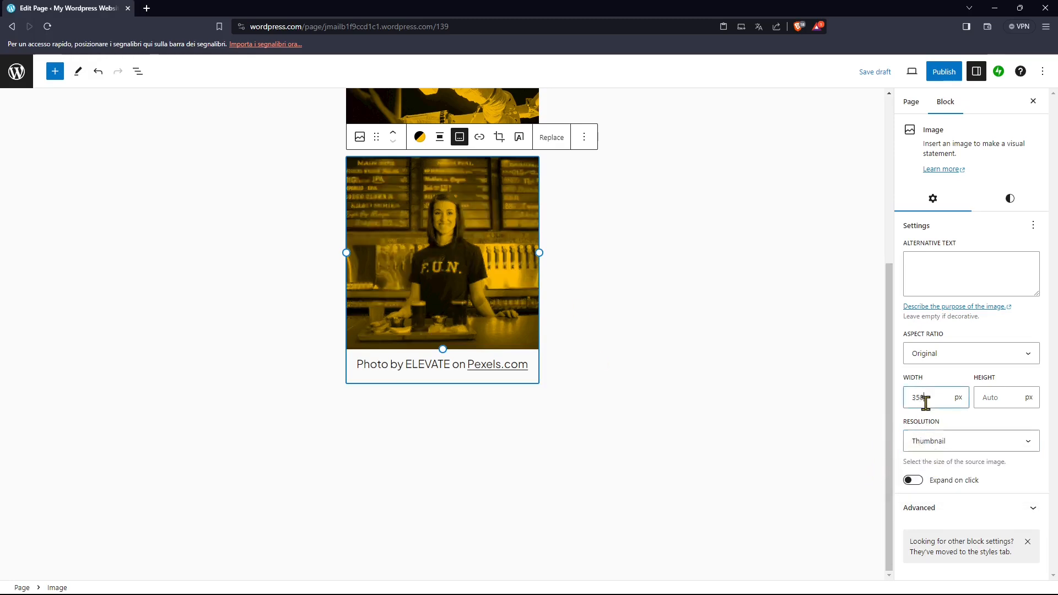
type("100")
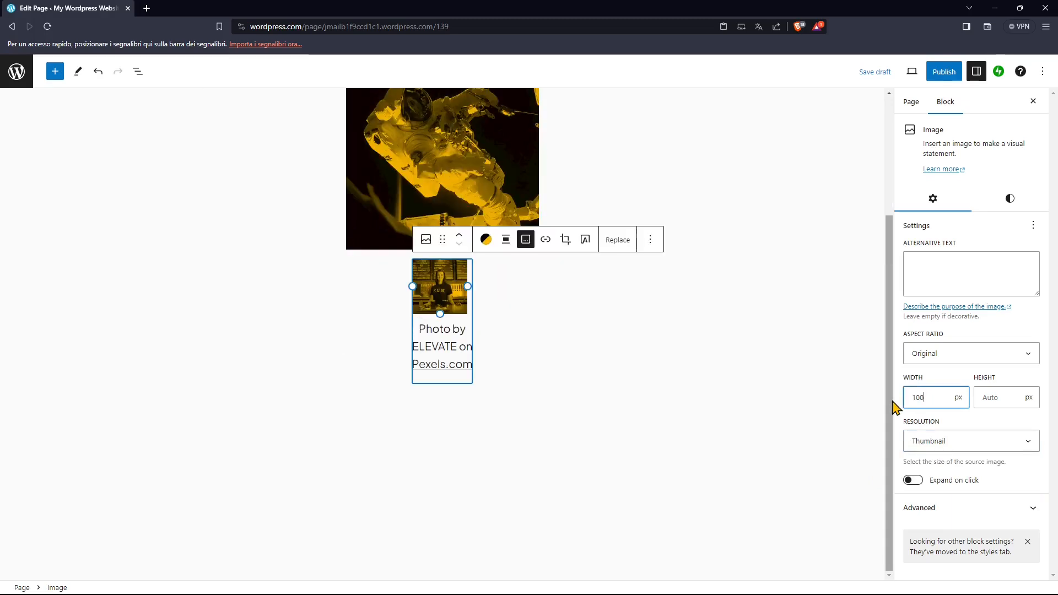
Delete the photo credit caption under the bartender image.
left_click(467, 356)
mouse_move(471, 362)
left_mouse_down()
mouse_move(390, 319)
mouse_move(488, 372)
left_mouse_up()
left_click(418, 329)
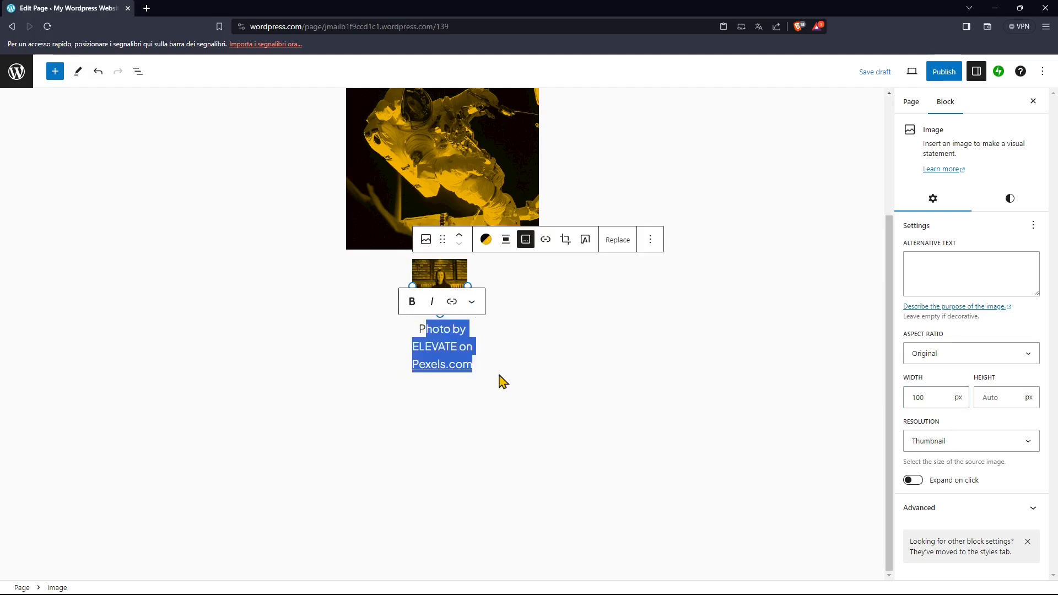
key("BackSpace")
key("BackSpace")
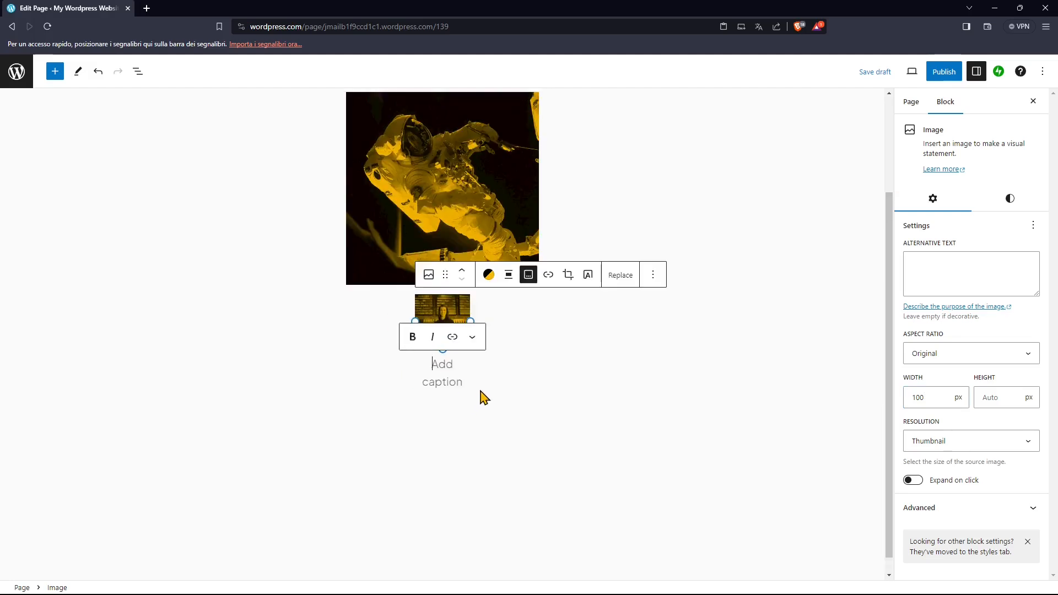
Shrink the bartender image directly on the page to about 84 px wide.
left_click(440, 320)
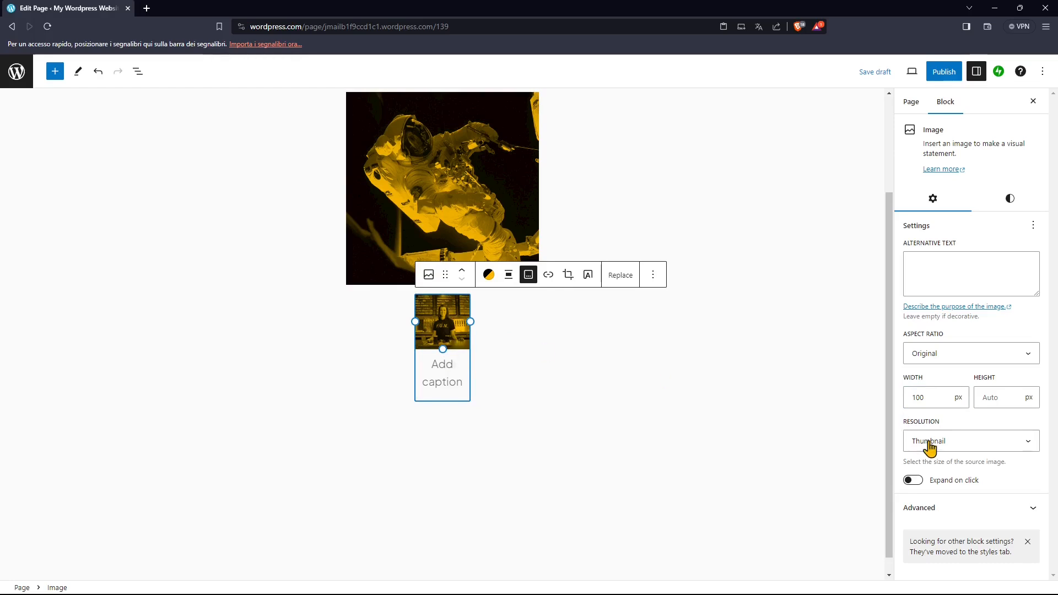
left_click_drag(449, 353, 450, 345)
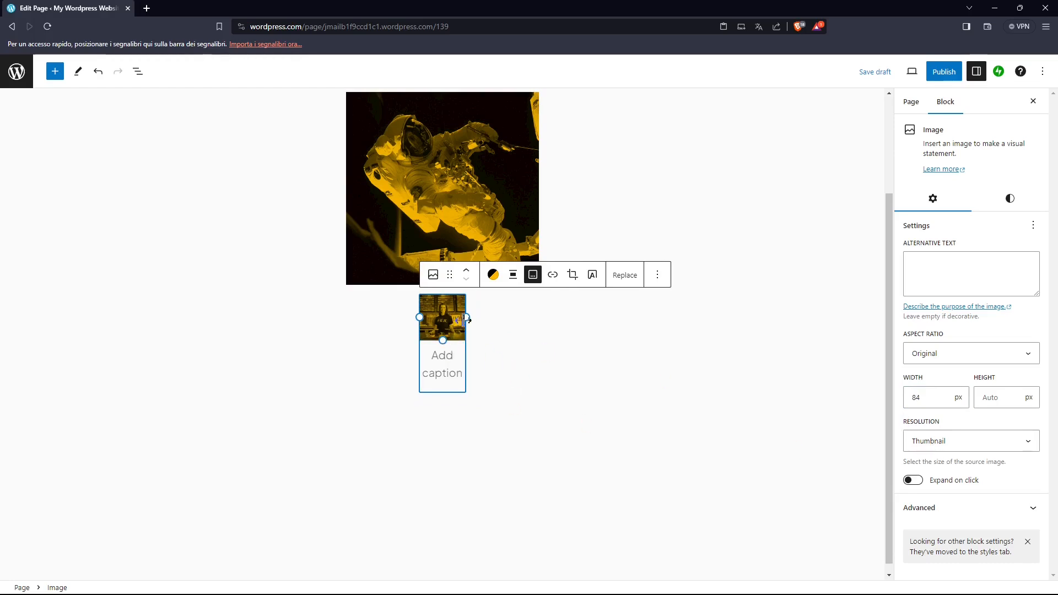
left_click(496, 335)
left_click(448, 328)
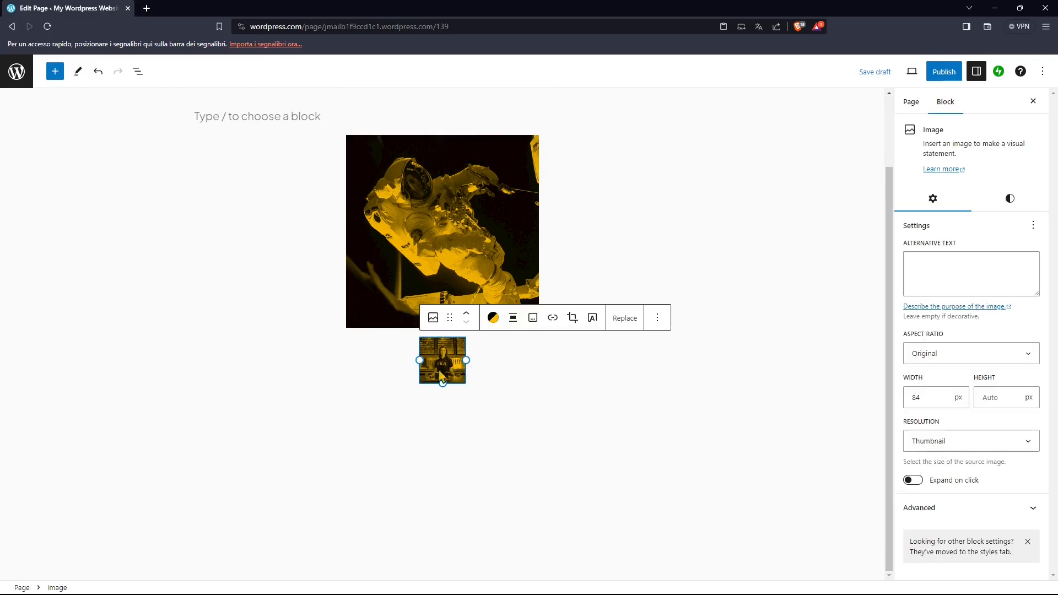
Enable Expand on click for the bartender image and save the page draft.
left_click(914, 482)
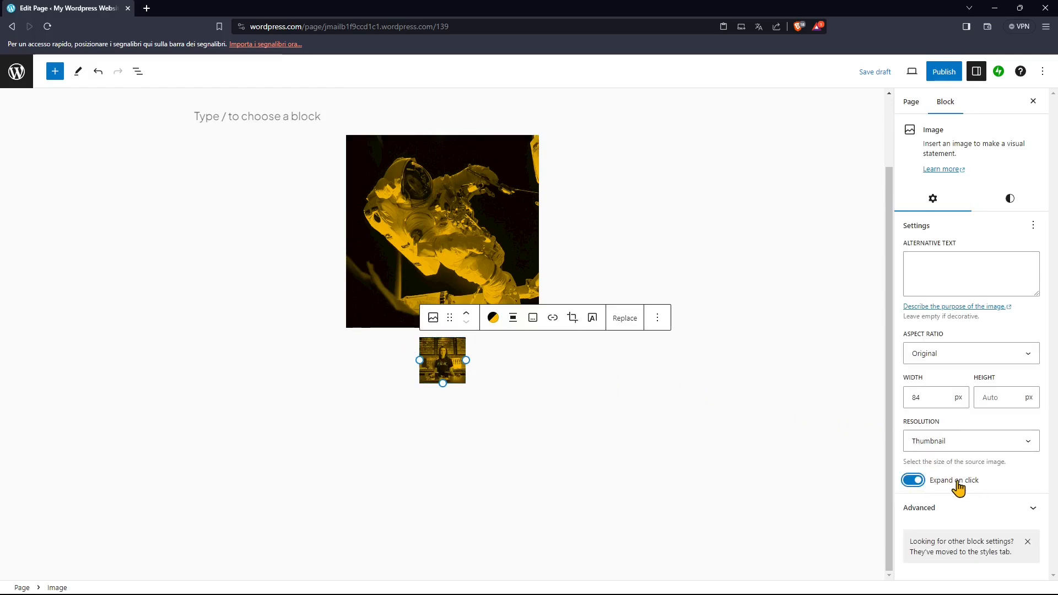
left_click(669, 475)
left_click(451, 365)
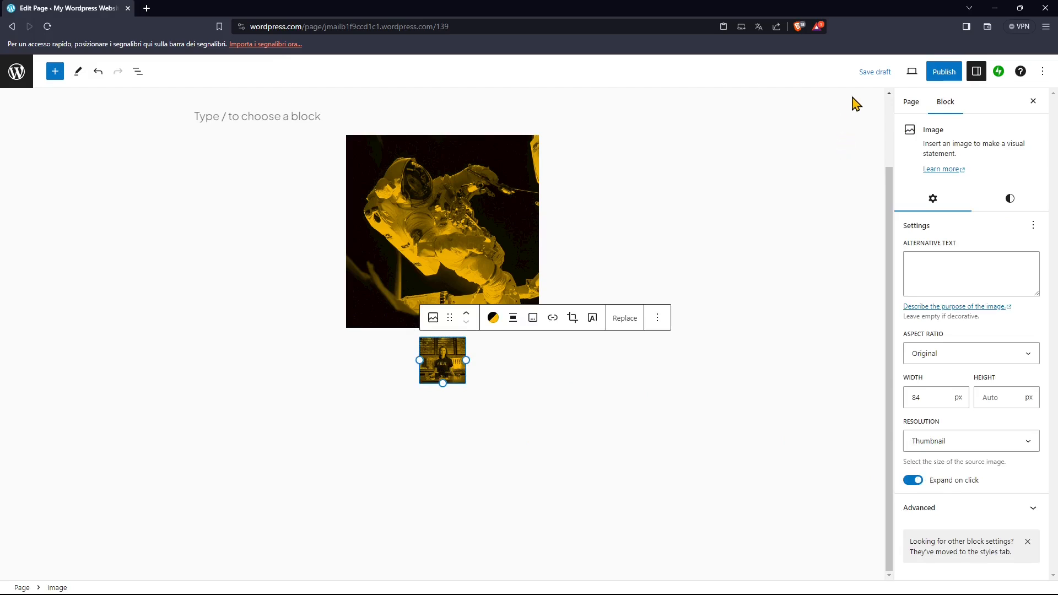
left_click(874, 77)
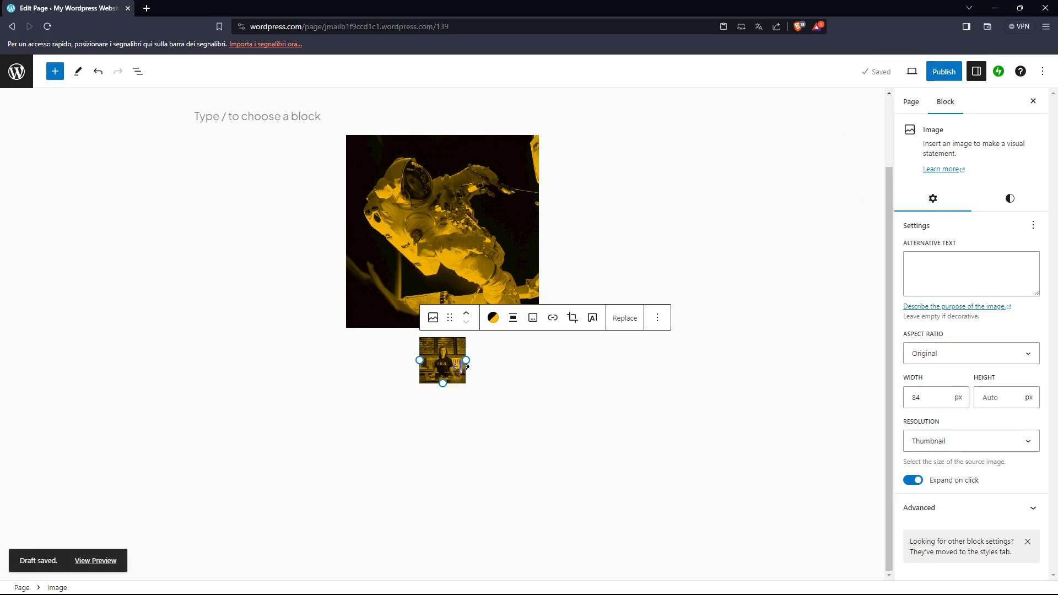
Preview the saved page and test enlarging and closing the bartender thumbnail.
left_click(109, 561)
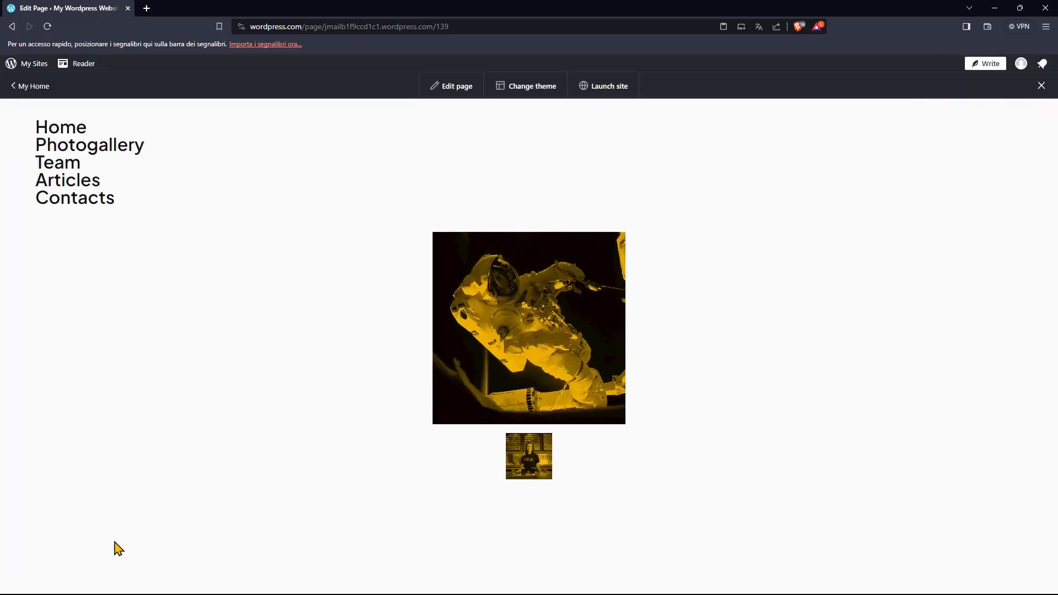
mouse_move(541, 461)
left_click(540, 449)
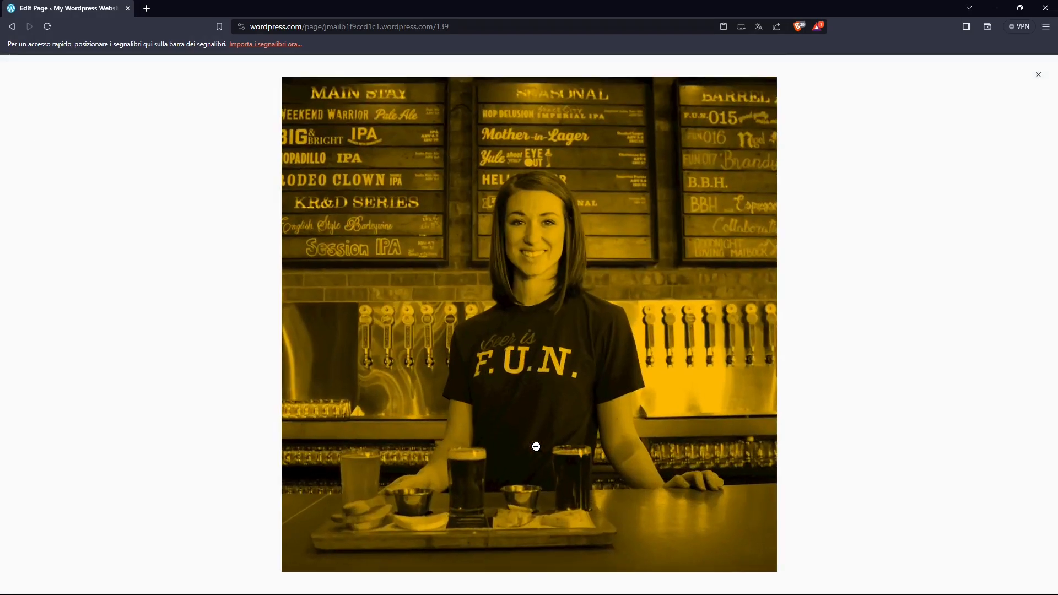
left_click(203, 131)
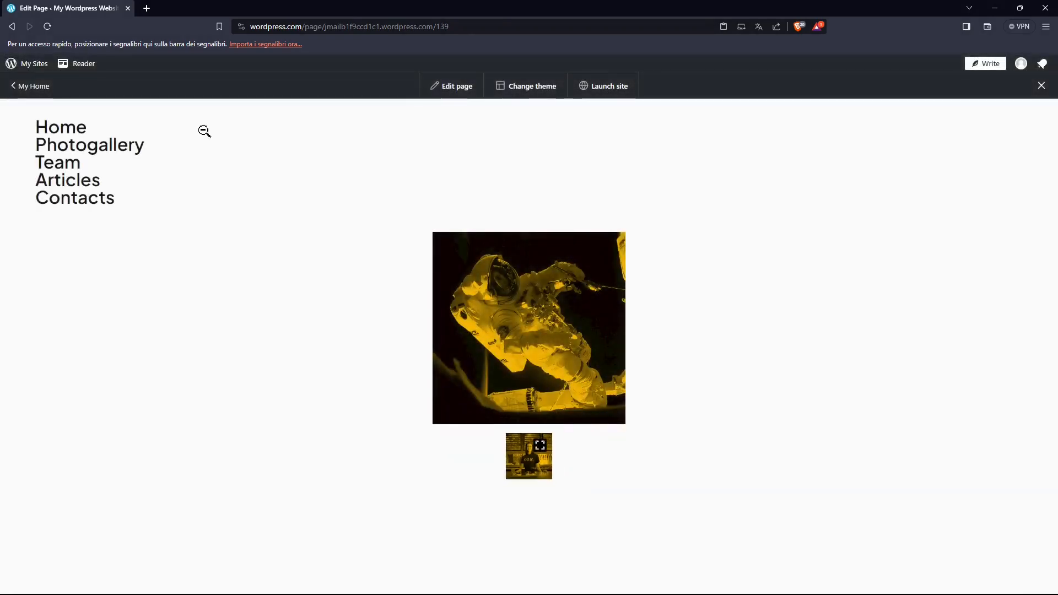
left_click(537, 467)
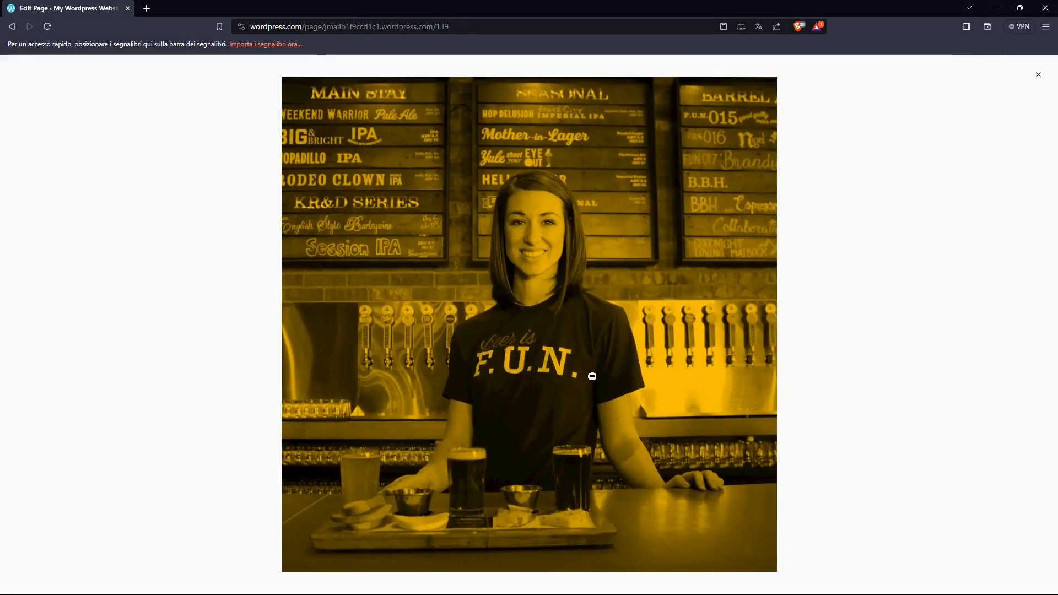
left_click(803, 323)
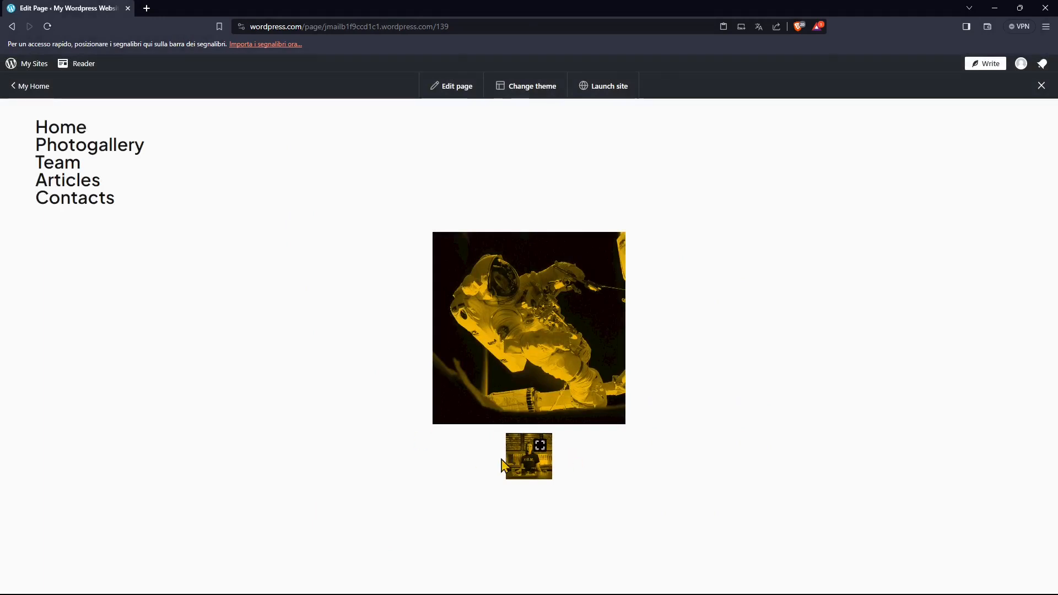
left_click(550, 474)
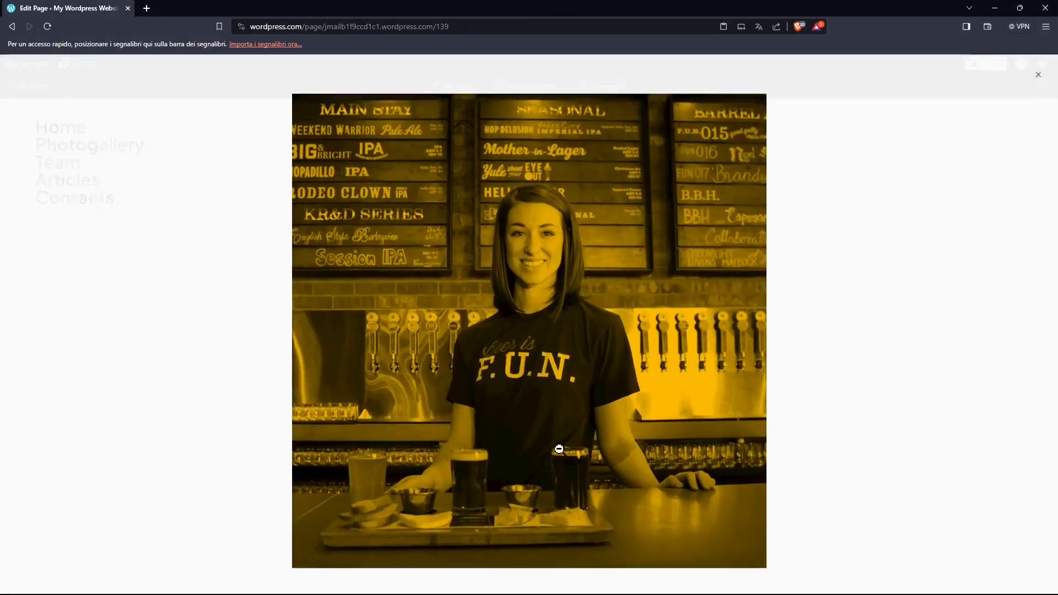
left_click(660, 313)
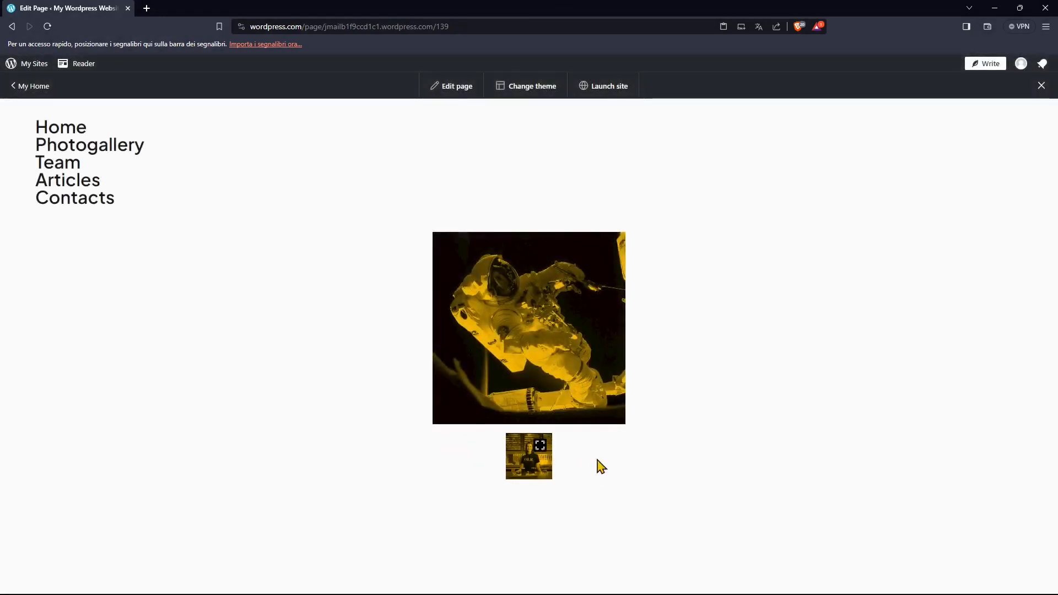
left_click(529, 455)
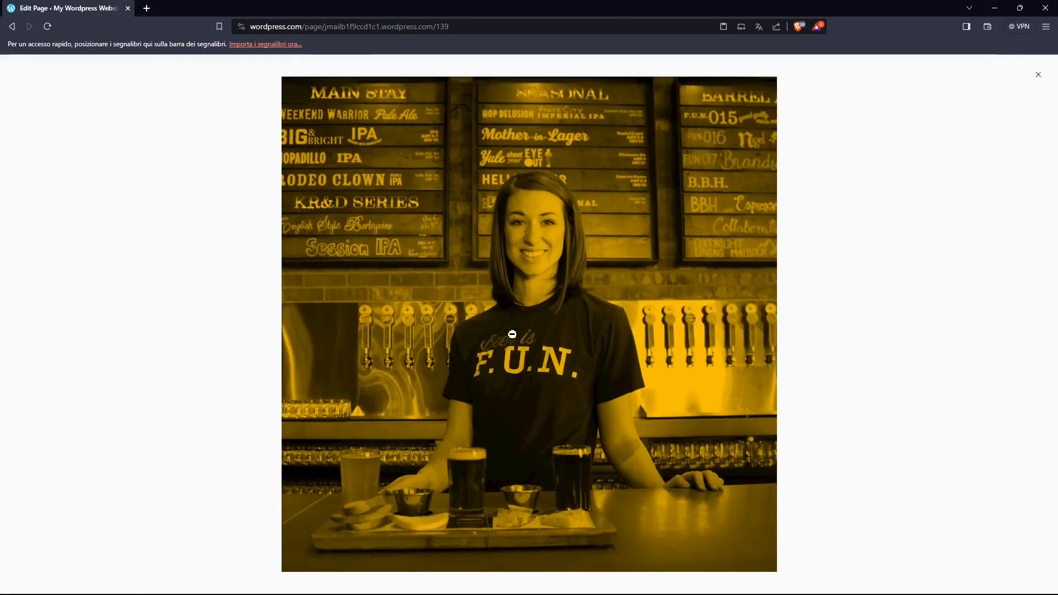
left_click(883, 310)
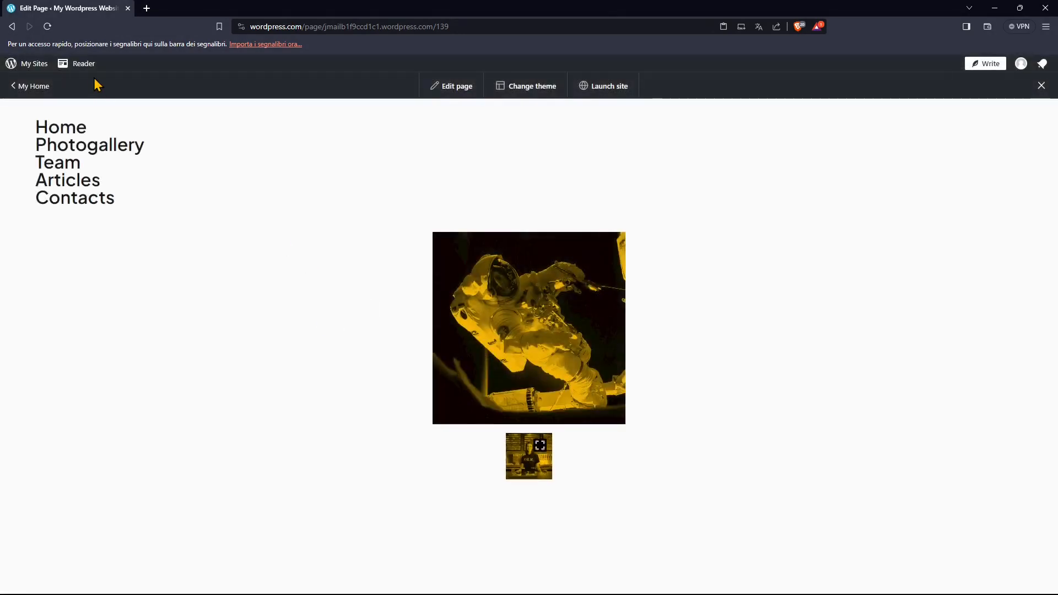
Leave the preview and reopen the Services page from the site's draft pages.
left_click(33, 95)
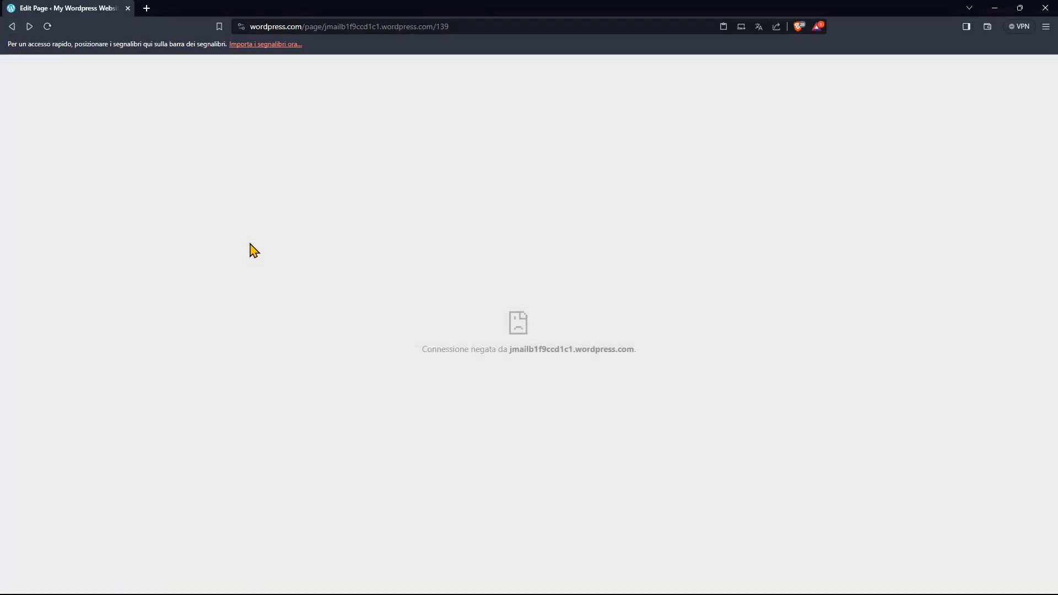
left_click(12, 26)
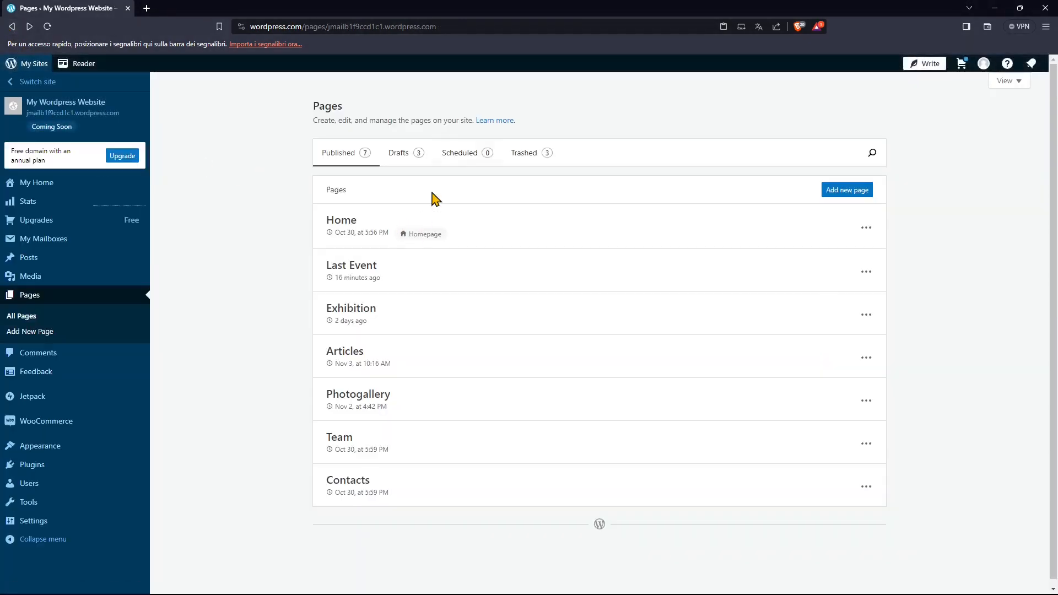
left_click(401, 162)
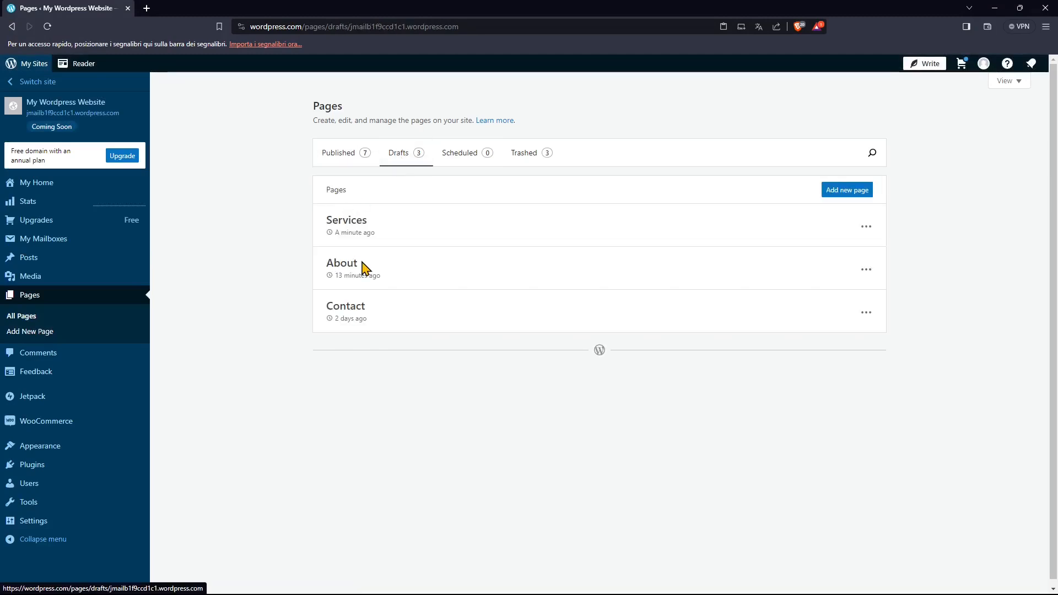
left_click(351, 226)
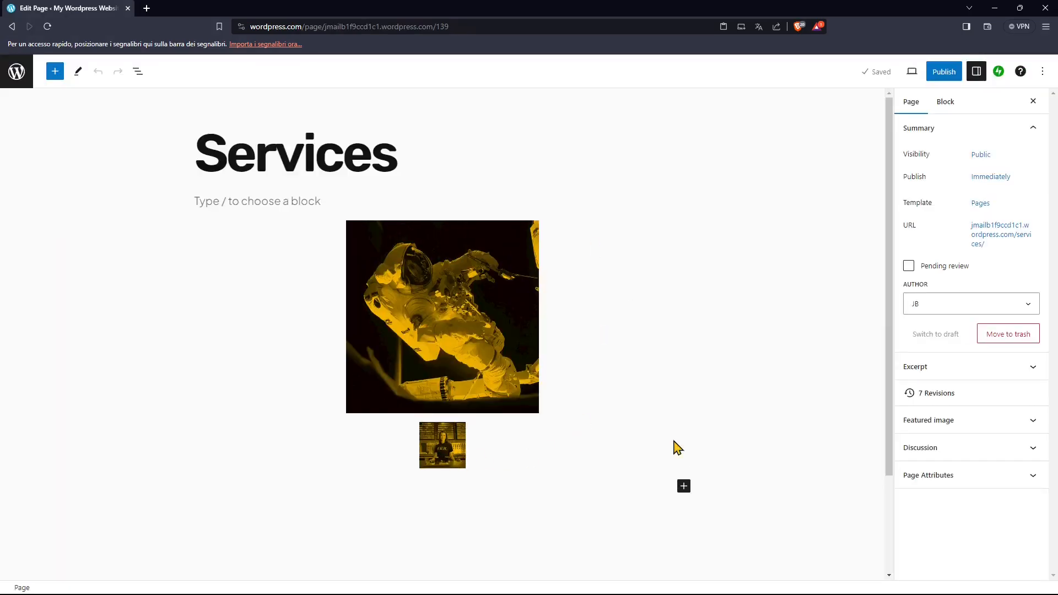
Examine the bartender image's advanced settings, including block name, title attribute, HTML anchor and additional CSS classes.
left_click(450, 457)
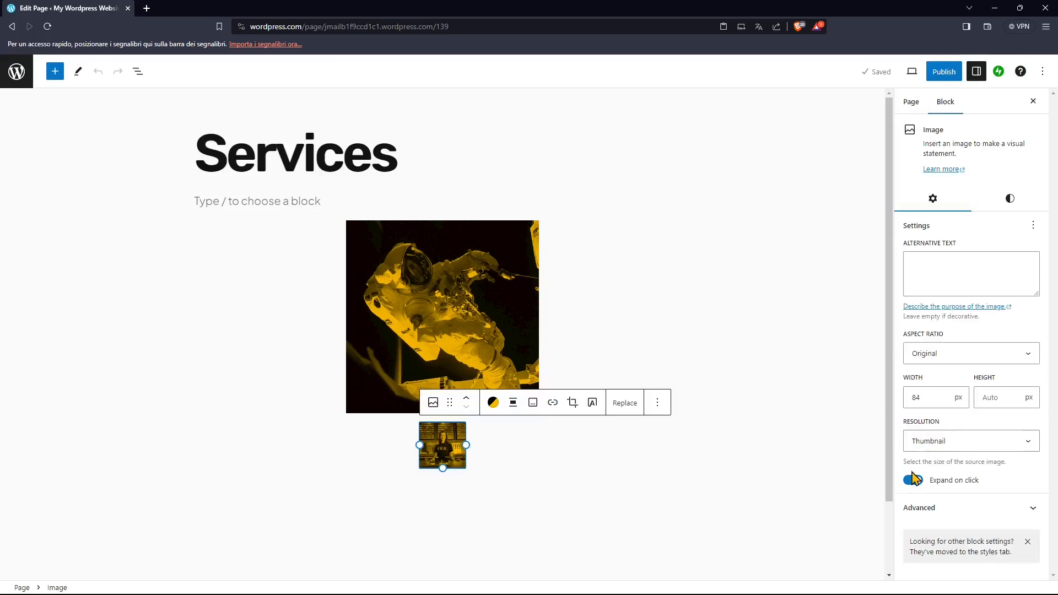
left_click(966, 510)
scroll(939, 489, "down", 1)
scroll(947, 415, "down", 2)
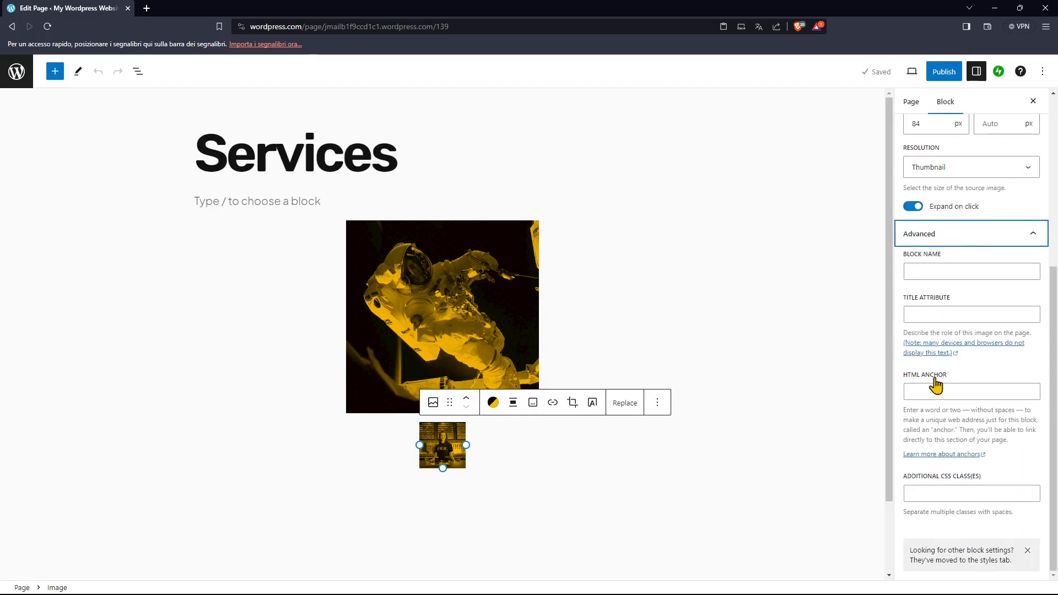
scroll(983, 510, "up", 5)
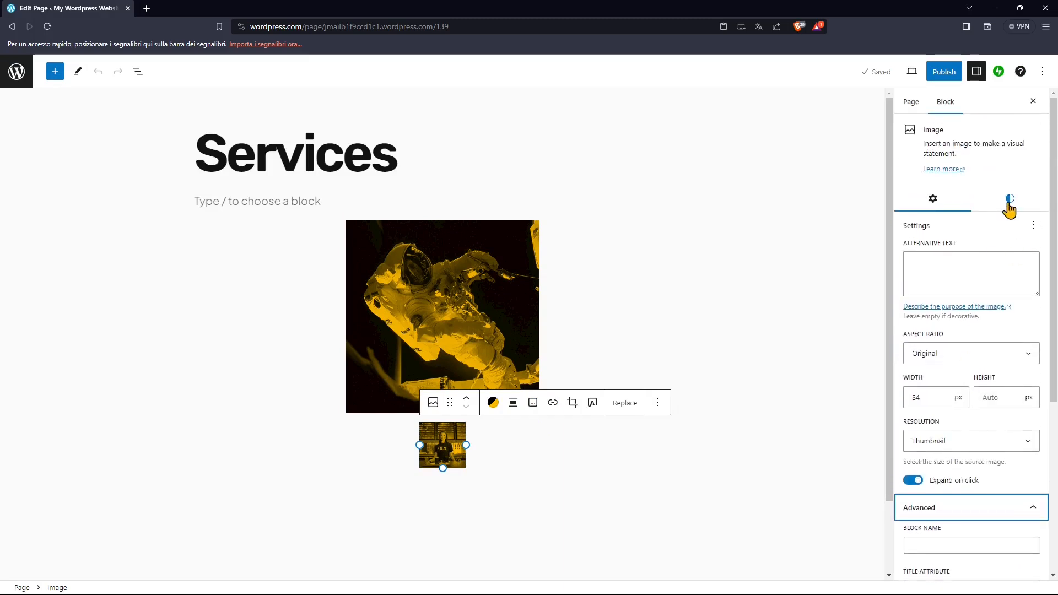
Try the Rounded style on the astronaut image, restore Default, and view the duotone filter options.
left_click(553, 301)
left_click(502, 312)
left_click(1010, 198)
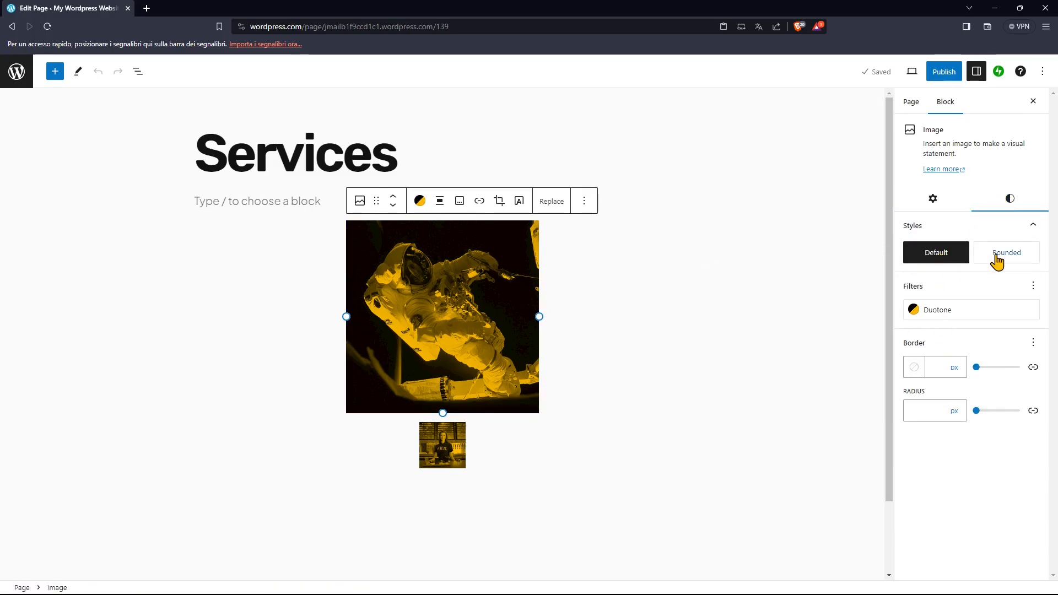
left_click(996, 259)
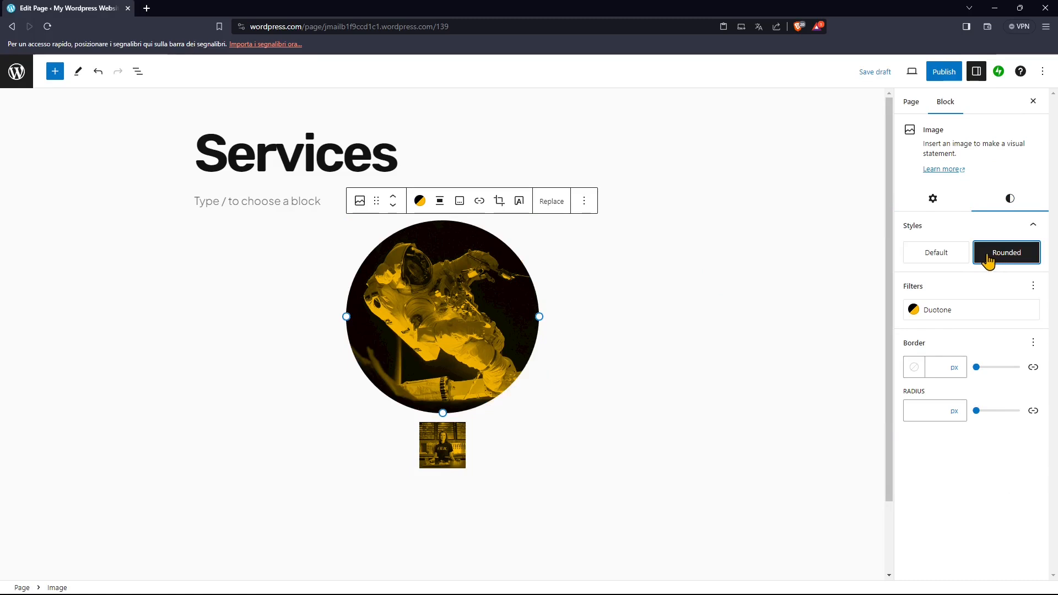
left_click(929, 260)
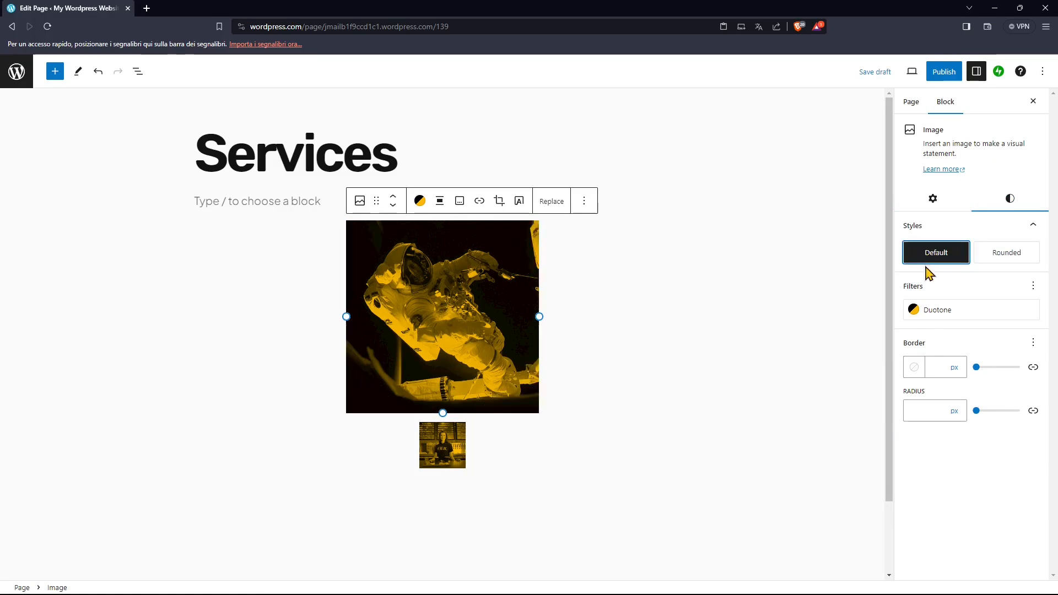
left_click(913, 312)
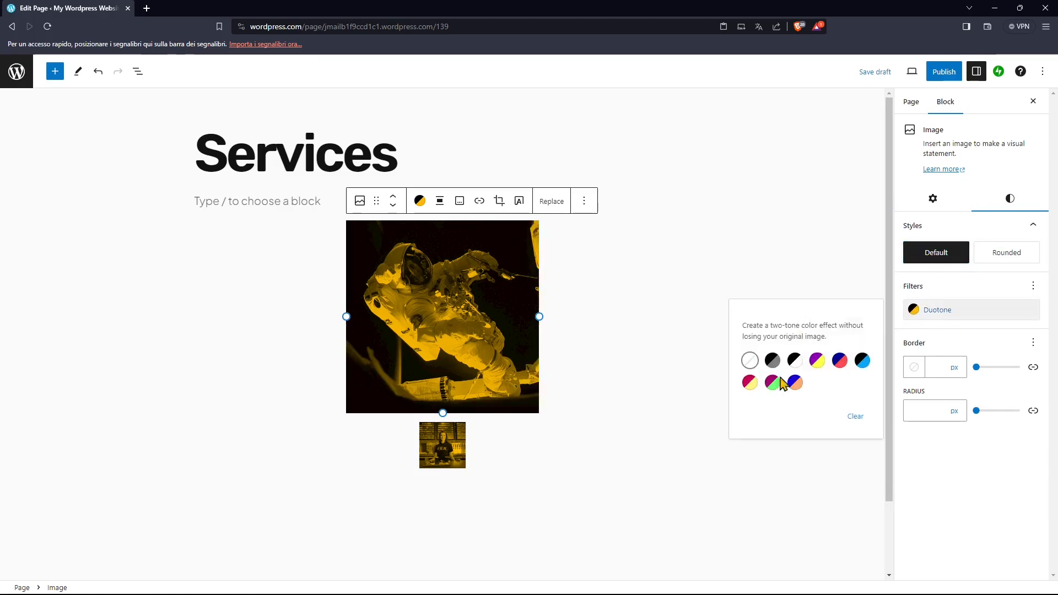
left_click(981, 296)
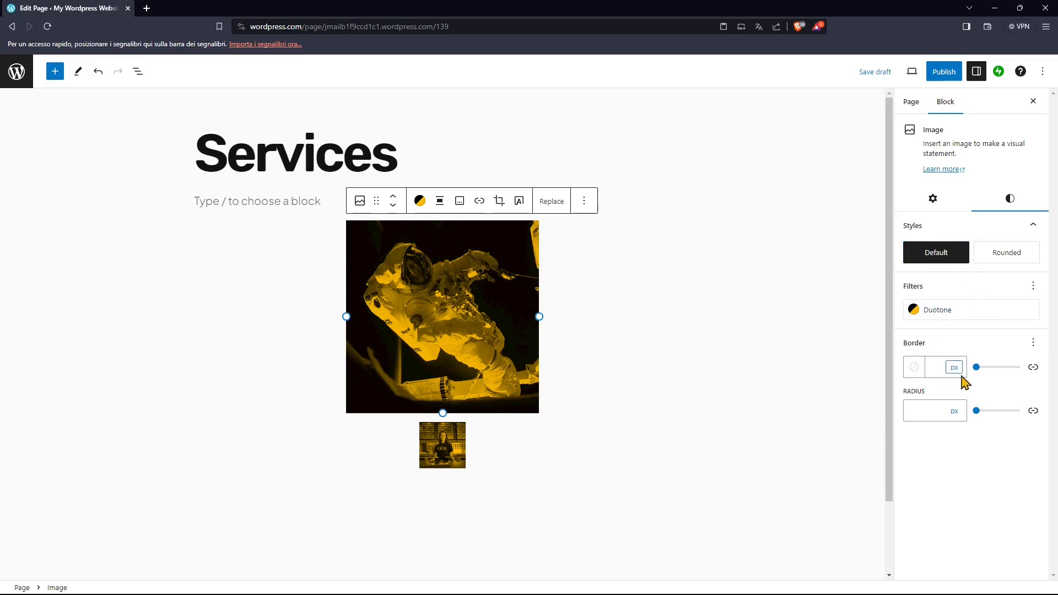
Add a 16 px border in Luminous vivid amber to the astronaut image.
mouse_move(977, 367)
left_mouse_down()
mouse_move(1001, 368)
mouse_move(983, 367)
left_mouse_up()
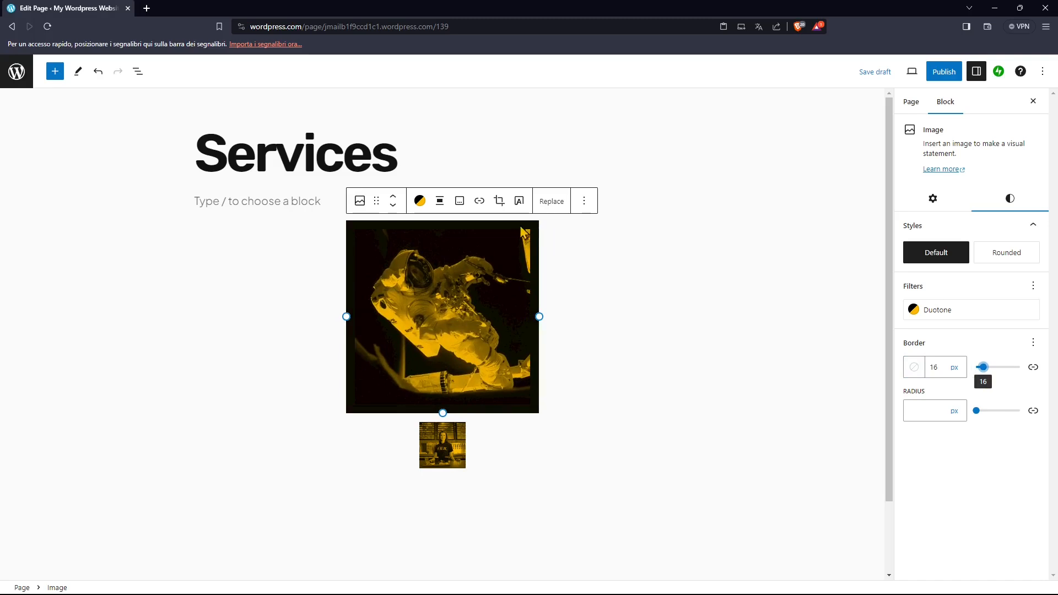
left_click(912, 370)
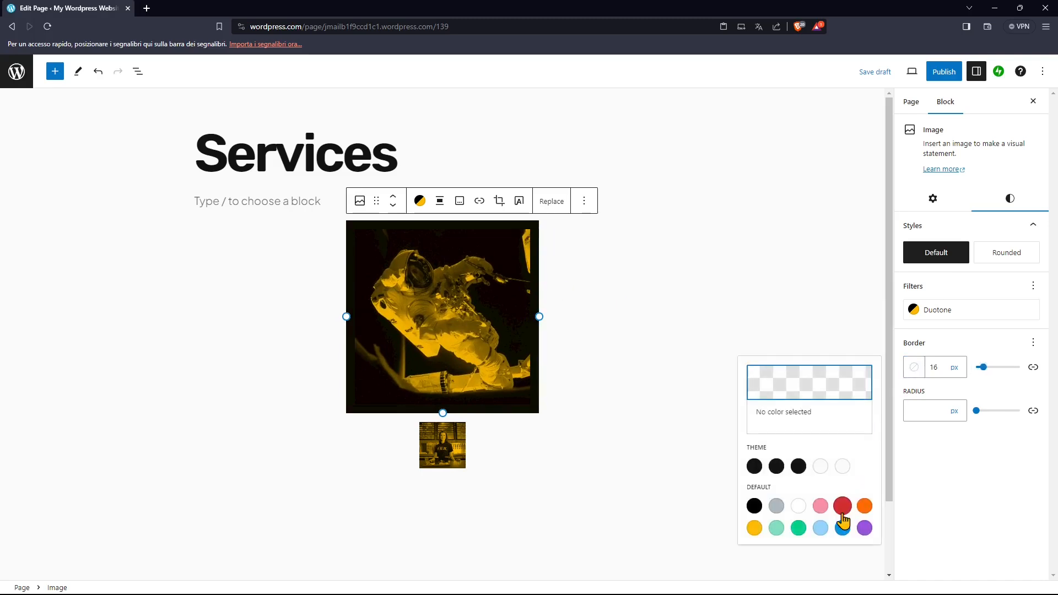
left_click(754, 528)
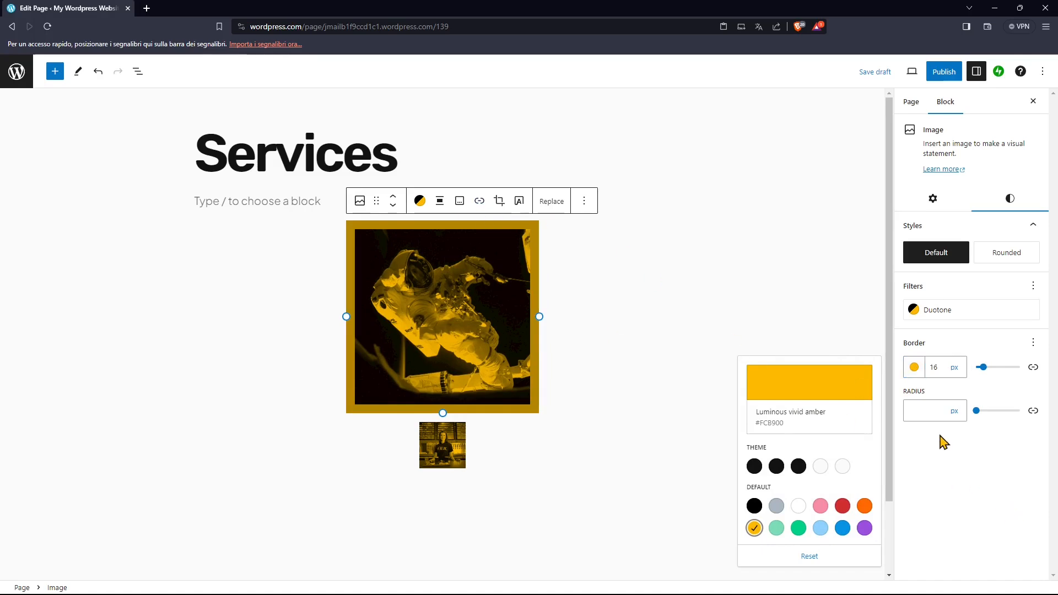
left_click(946, 452)
Set the astronaut image's border width to 11 px and its corner radius to 54 px.
mouse_move(983, 367)
left_mouse_down()
mouse_move(1017, 368)
mouse_move(976, 375)
mouse_move(983, 380)
left_mouse_up()
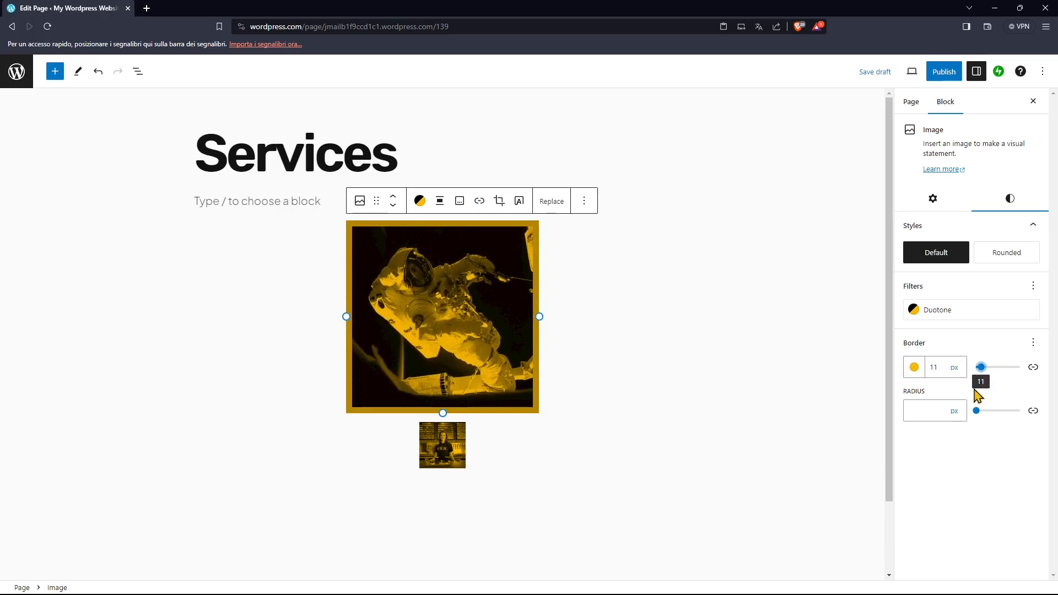
left_click_drag(974, 418, 1000, 434)
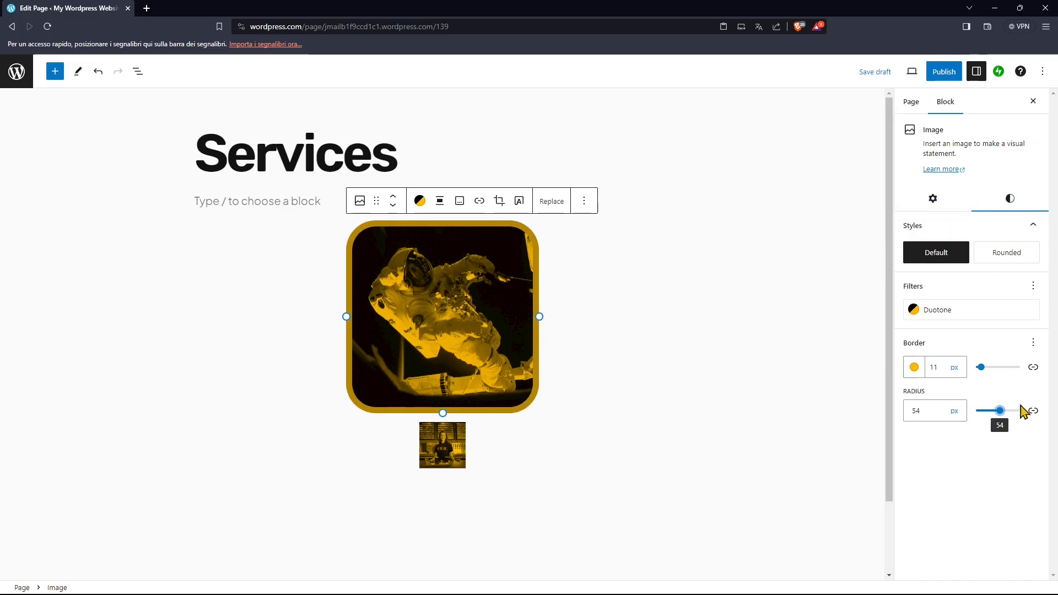
Insert an Image block below the small thumbnail and open the stock photo library as its source.
left_click(567, 285)
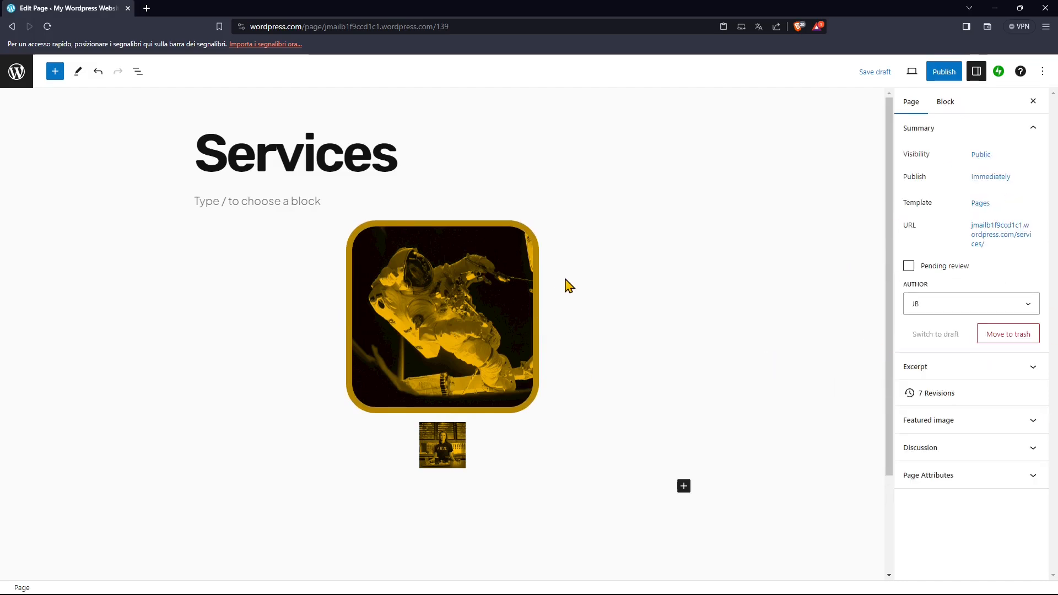
left_click(451, 436)
scroll(499, 454, "down", 2)
left_click(495, 359)
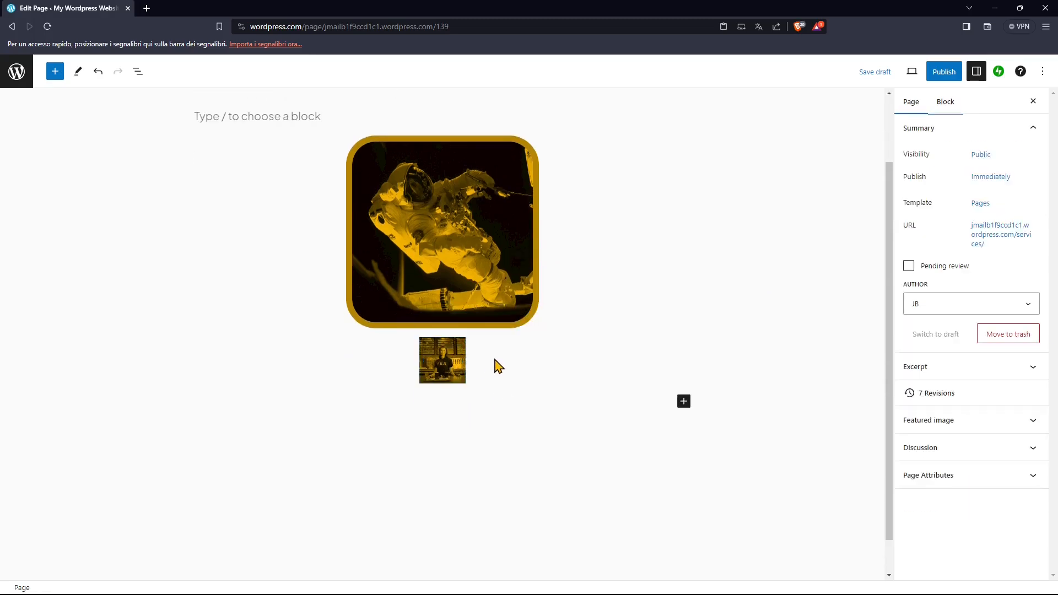
left_click(684, 402)
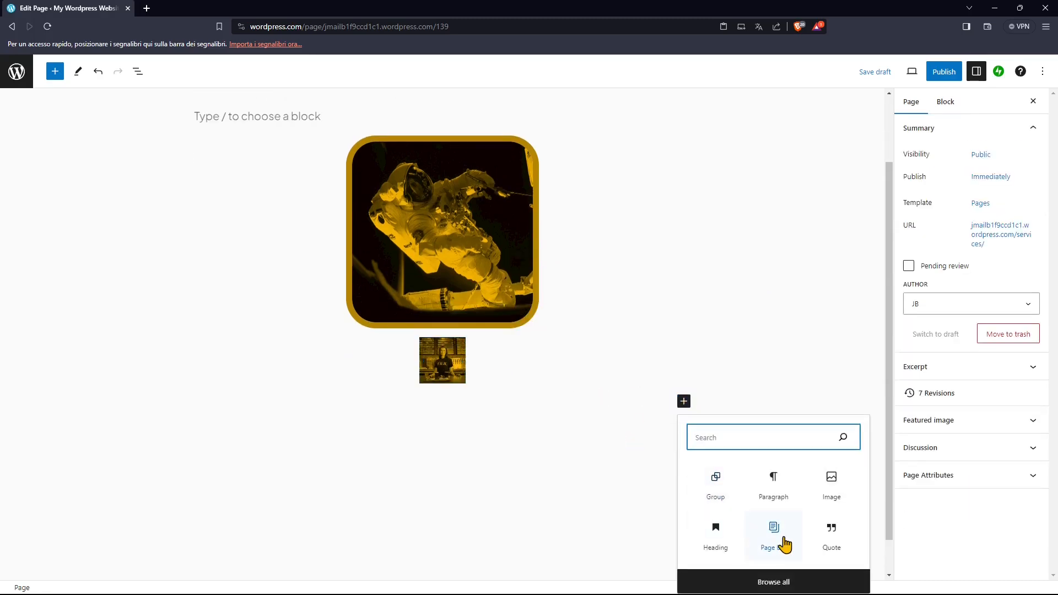
left_click(832, 484)
left_click(269, 463)
left_click(283, 540)
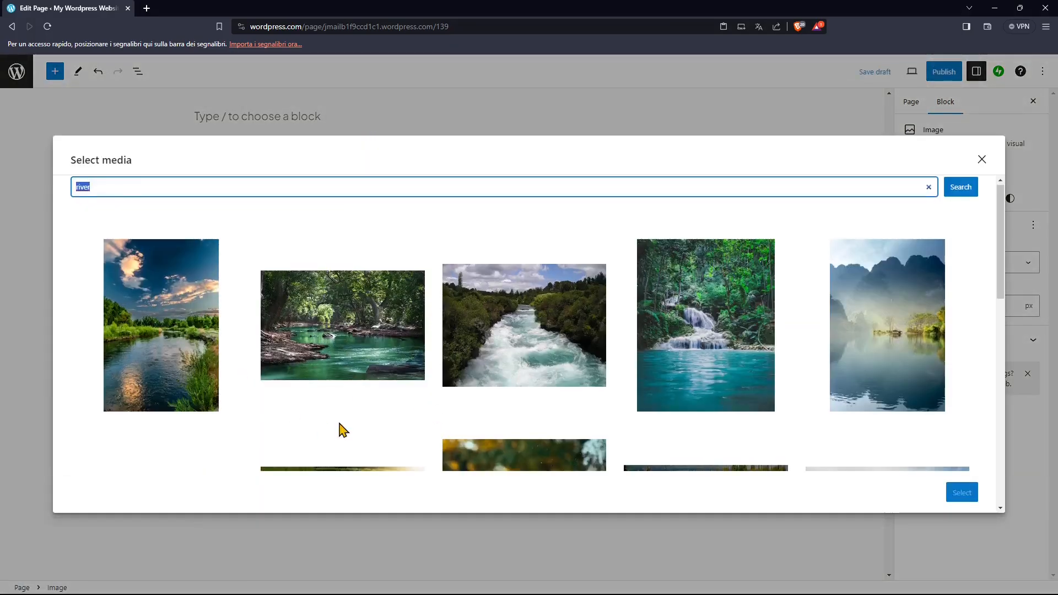
Search the stock photos for "services" and insert the picture of two cooks preparing food in a kitchen.
scroll(340, 424, "down", 10)
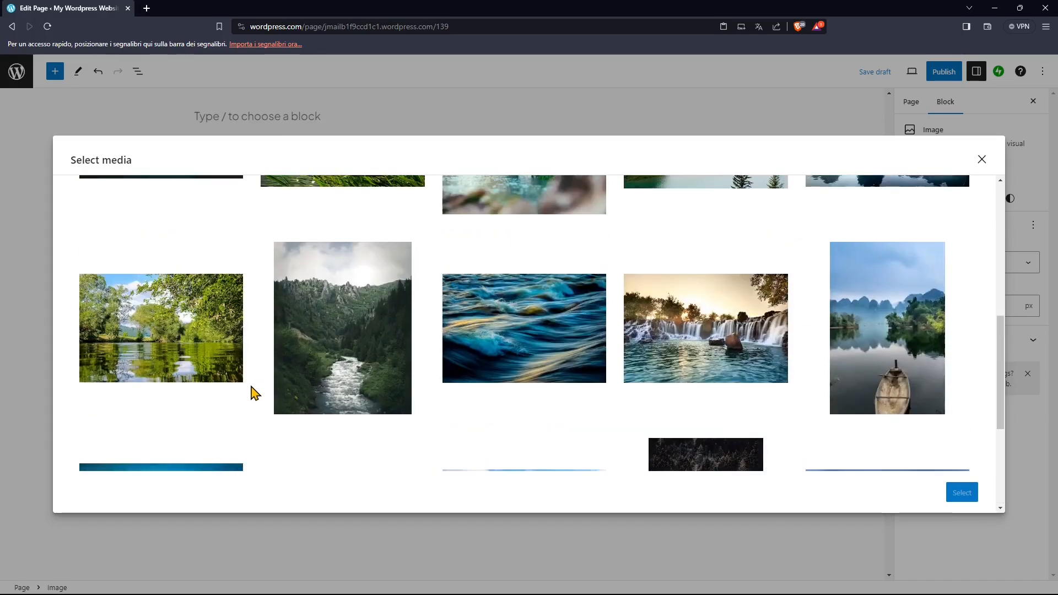
scroll(252, 392, "up", 10)
left_click_drag(138, 190, 3, 179)
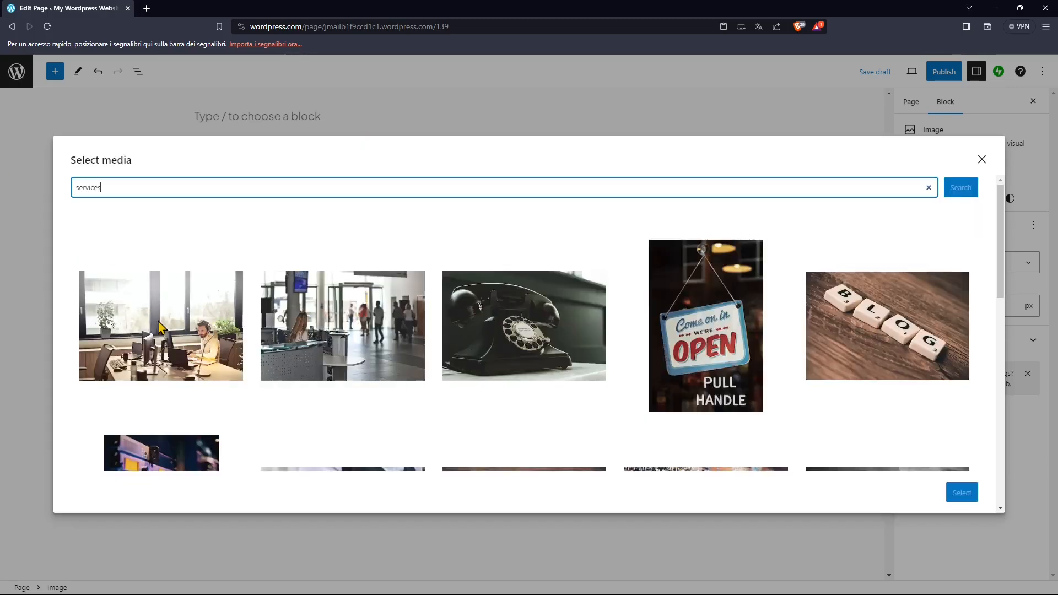
scroll(176, 339, "down", 5)
scroll(186, 350, "down", 6)
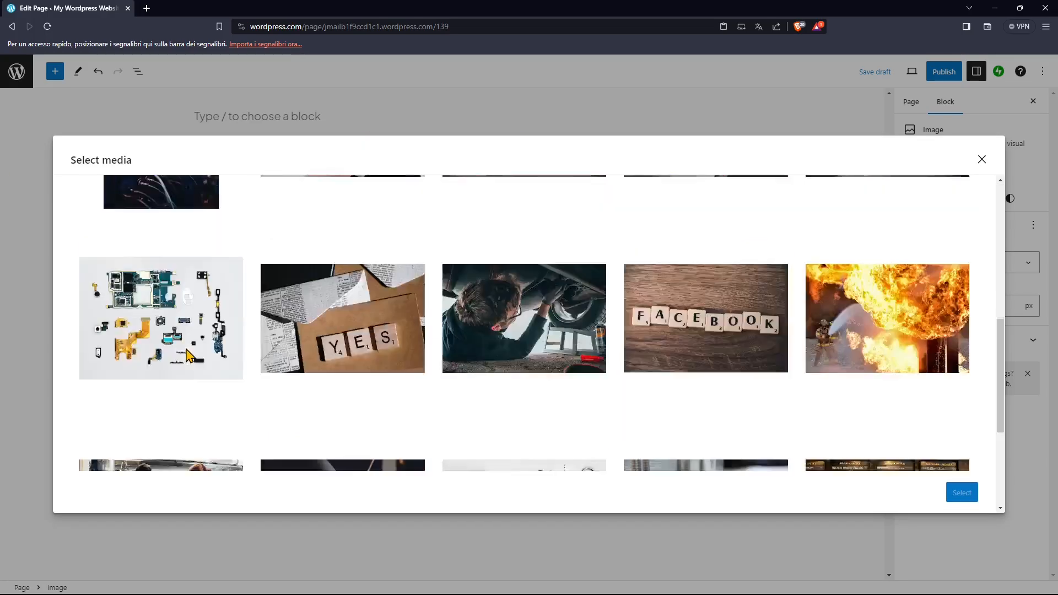
scroll(191, 359, "up", 2)
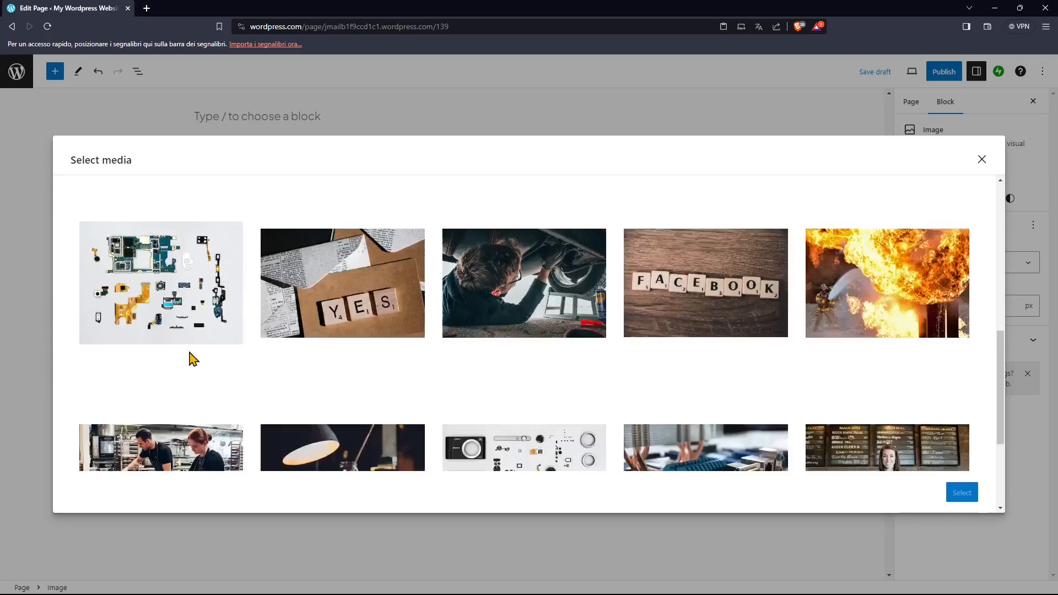
left_click(188, 364)
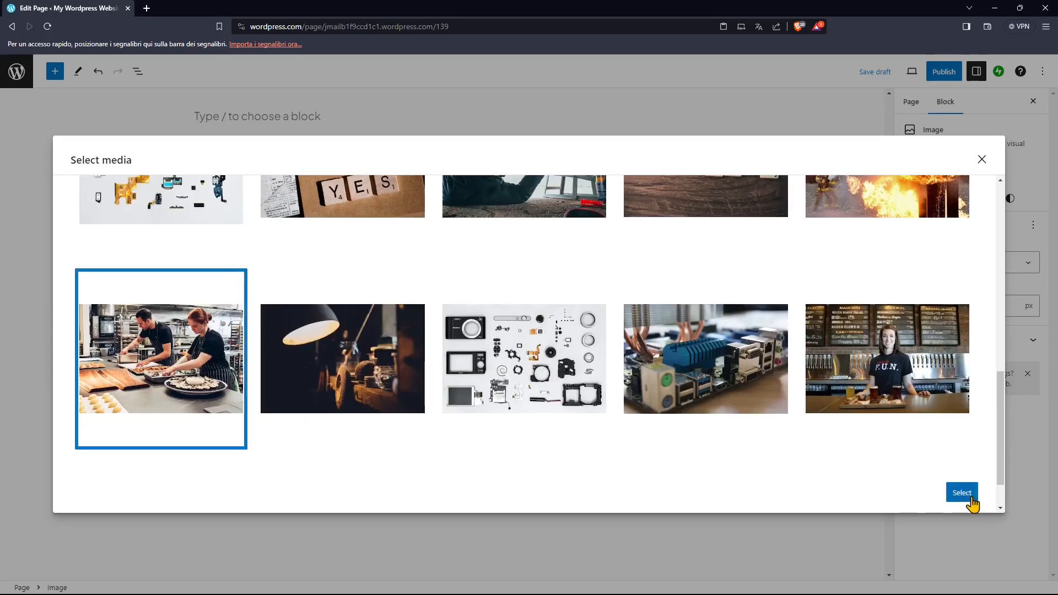
left_click(968, 494)
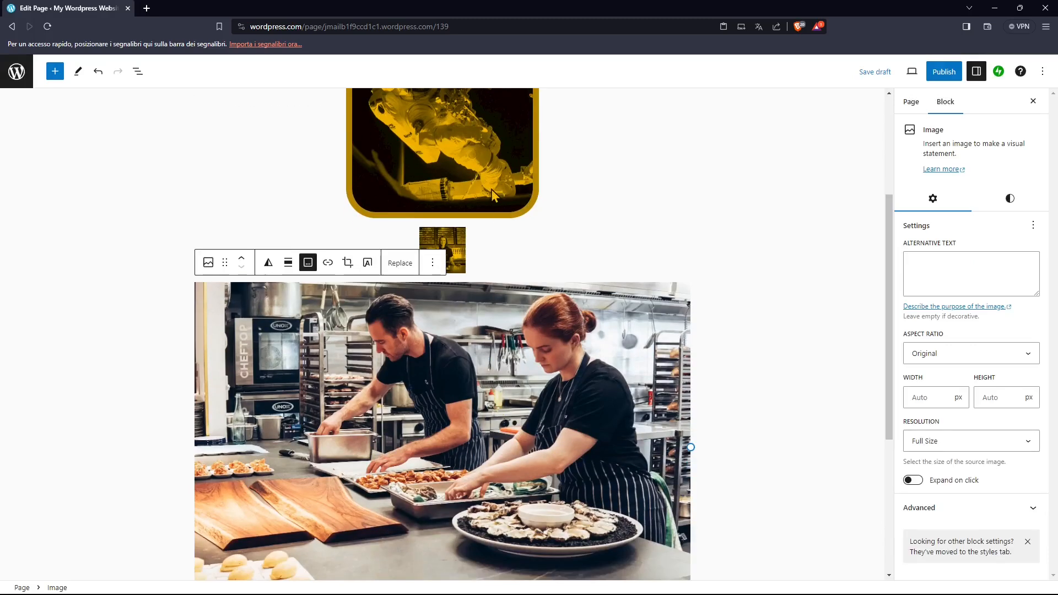
Copy the block styles of the astronaut image and paste them onto the kitchen photo.
left_click(491, 190)
left_click(584, 238)
left_click(614, 362)
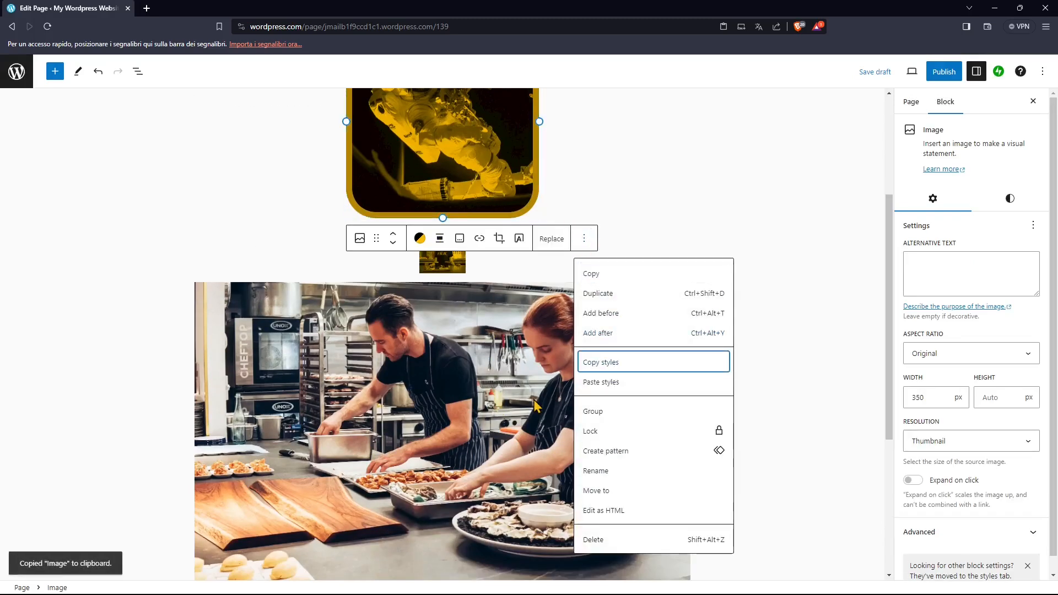
left_click(535, 406)
left_click(433, 263)
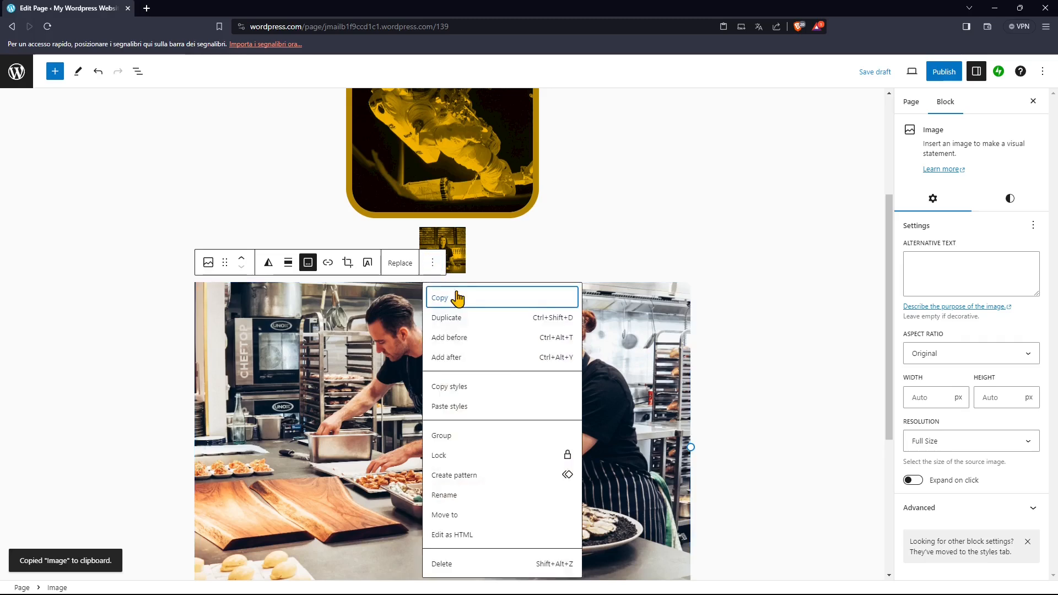
left_click(450, 406)
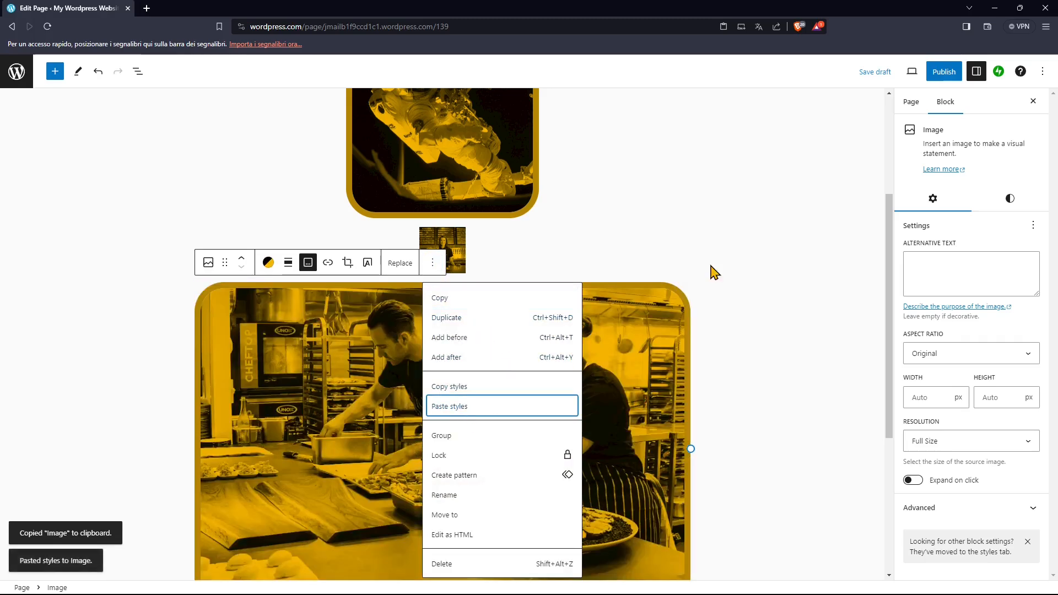
left_click(695, 389)
scroll(603, 339, "down", 2)
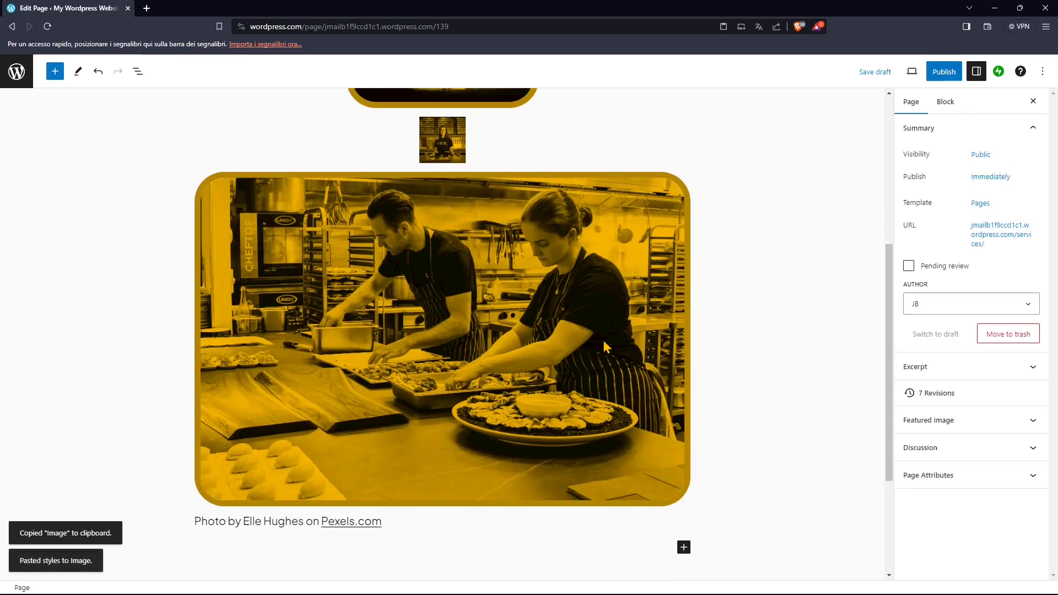
Set the kitchen photo's width to 350 px.
left_click(603, 339)
left_click(925, 399)
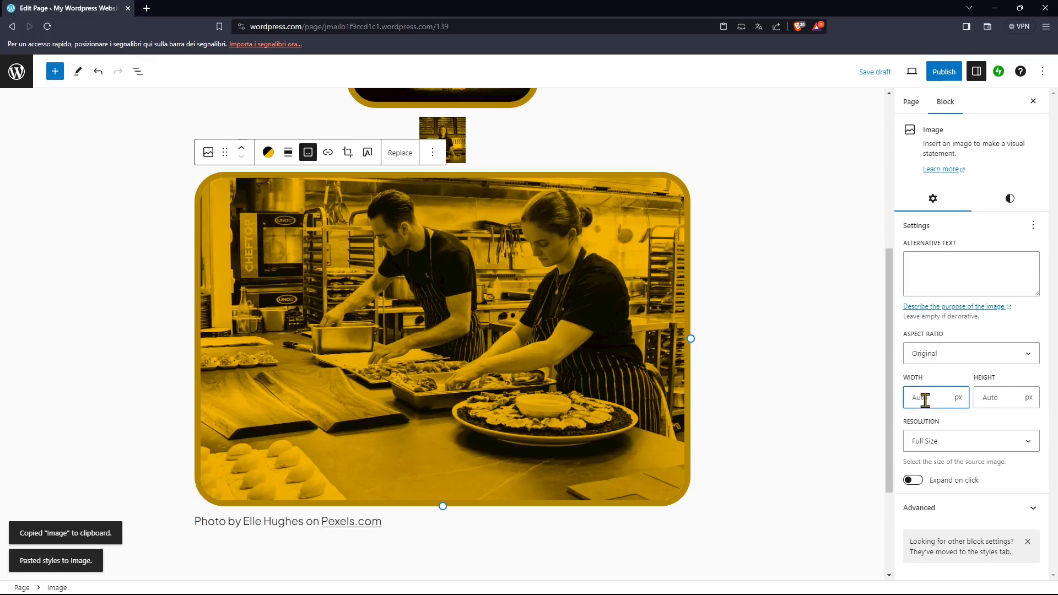
type("350")
left_click(706, 375)
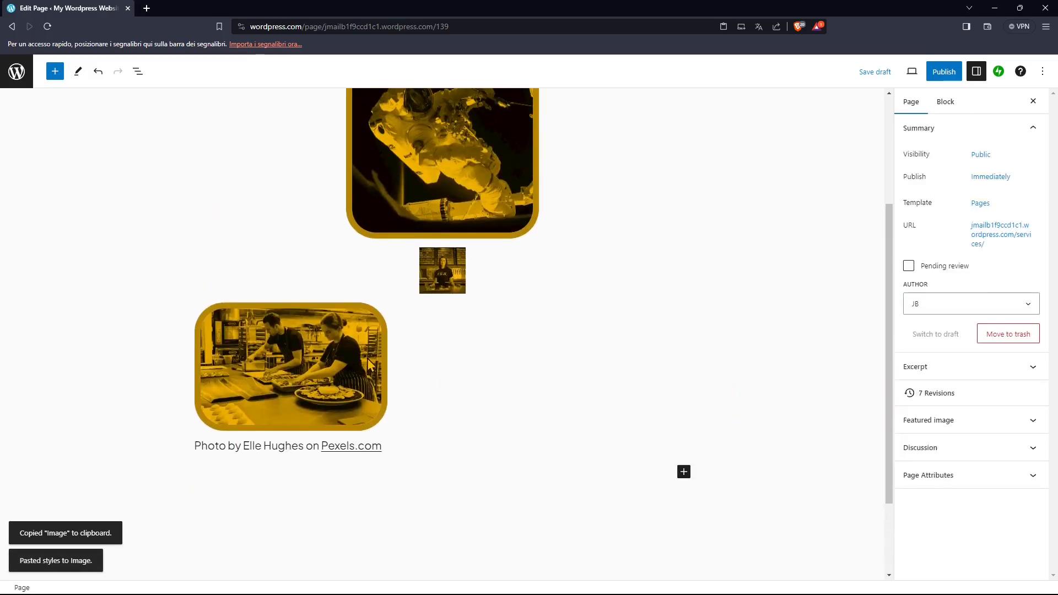
Crop the kitchen photo to a Square aspect ratio and apply the crop.
left_click(389, 370)
left_click(347, 283)
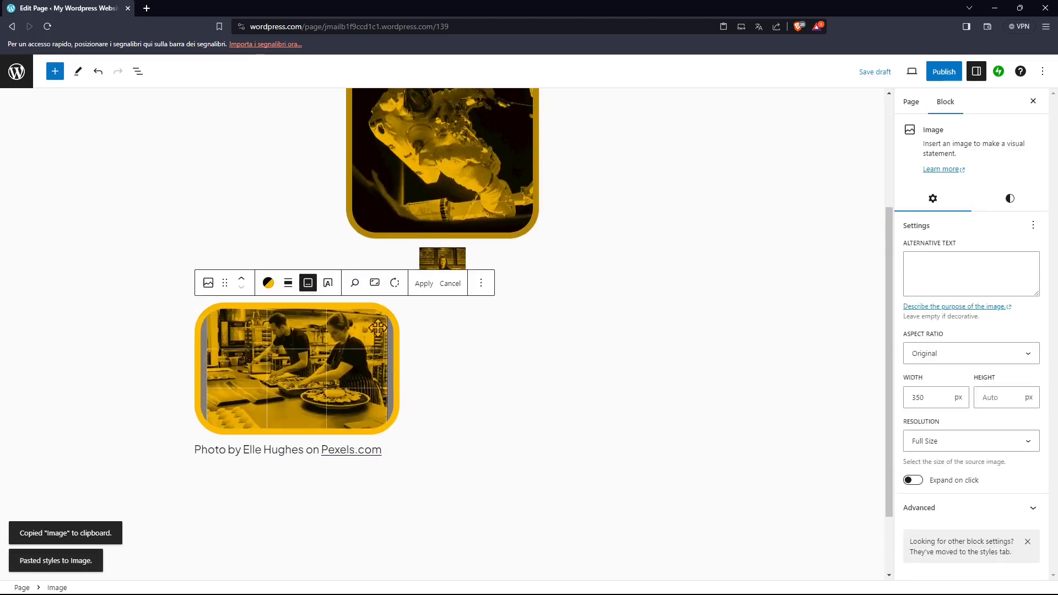
left_click(377, 285)
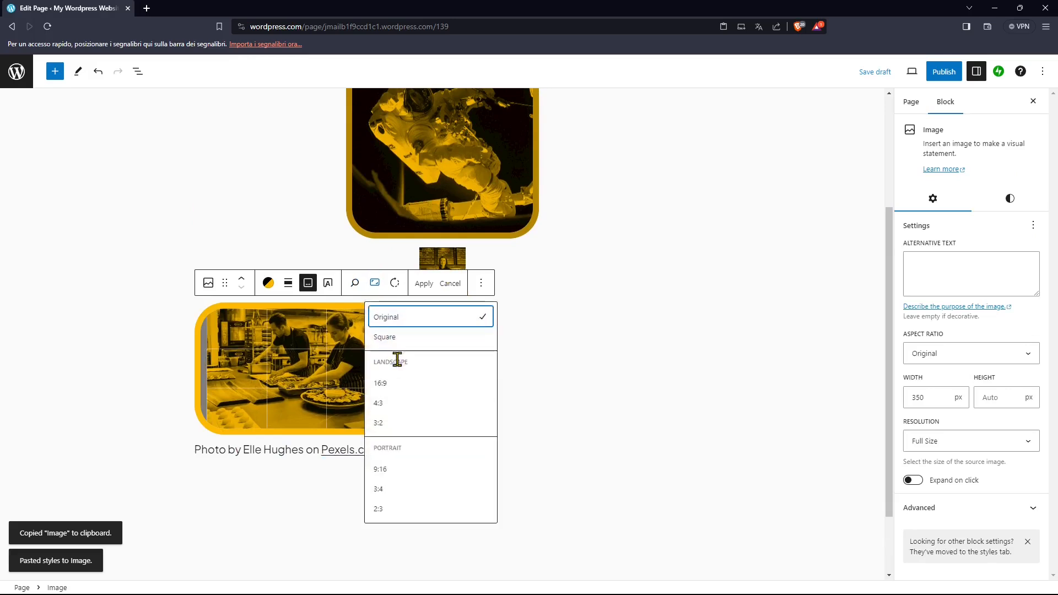
left_click(425, 286)
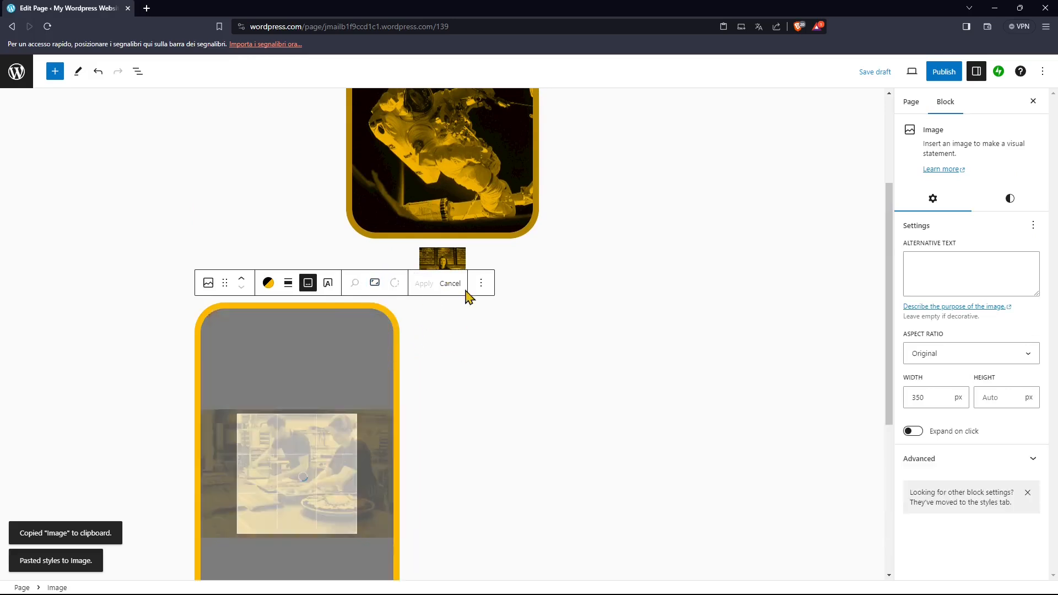
Align the kitchen photo to the center of the page.
left_click(287, 284)
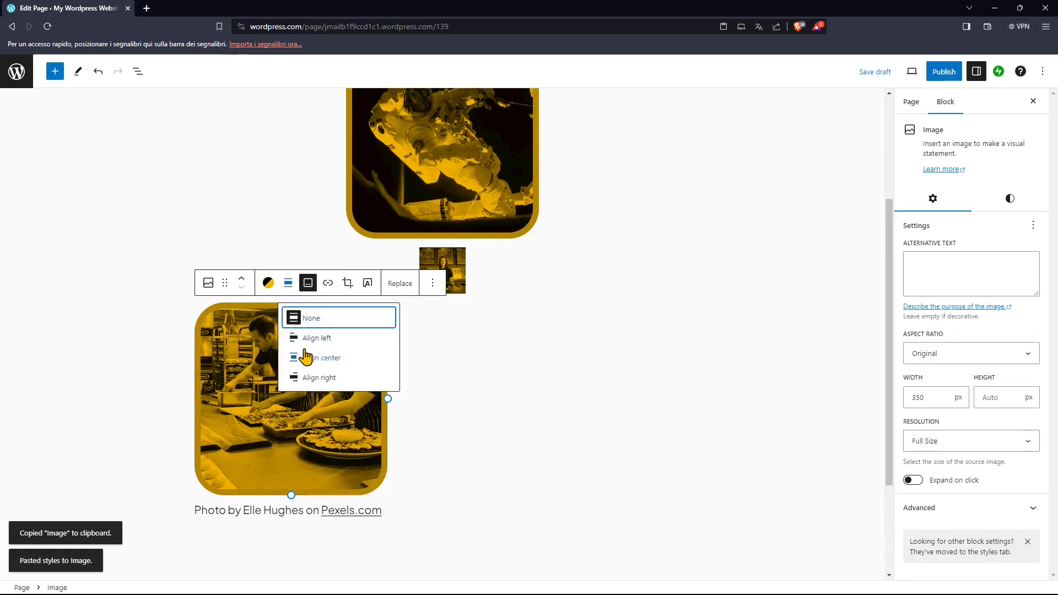
left_click(307, 359)
left_click(676, 274)
scroll(508, 240, "up", 1)
scroll(509, 241, "down", 2)
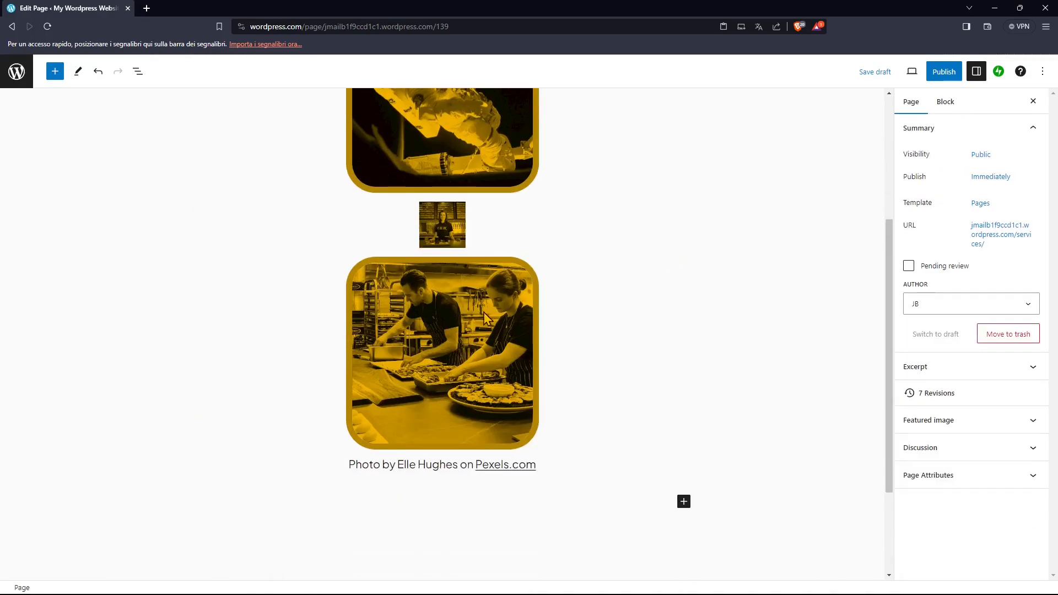
Review the page's images, preview the layout in Tablet and Mobile view, and return to Desktop view.
scroll(409, 103, "up", 3)
scroll(409, 103, "up", 1)
scroll(480, 349, "down", 6)
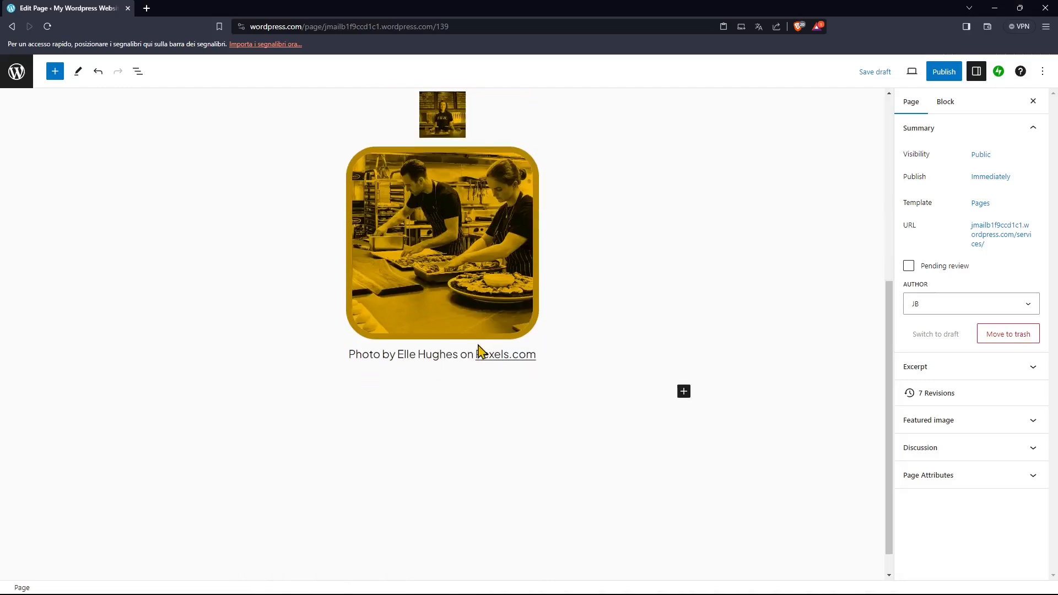
scroll(492, 142, "up", 5)
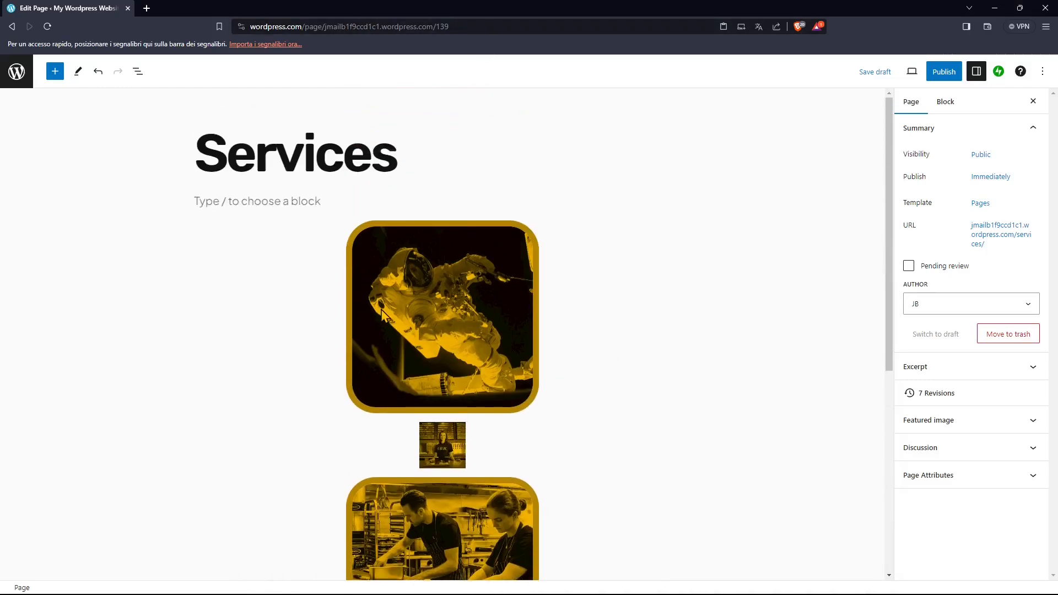
left_click(911, 75)
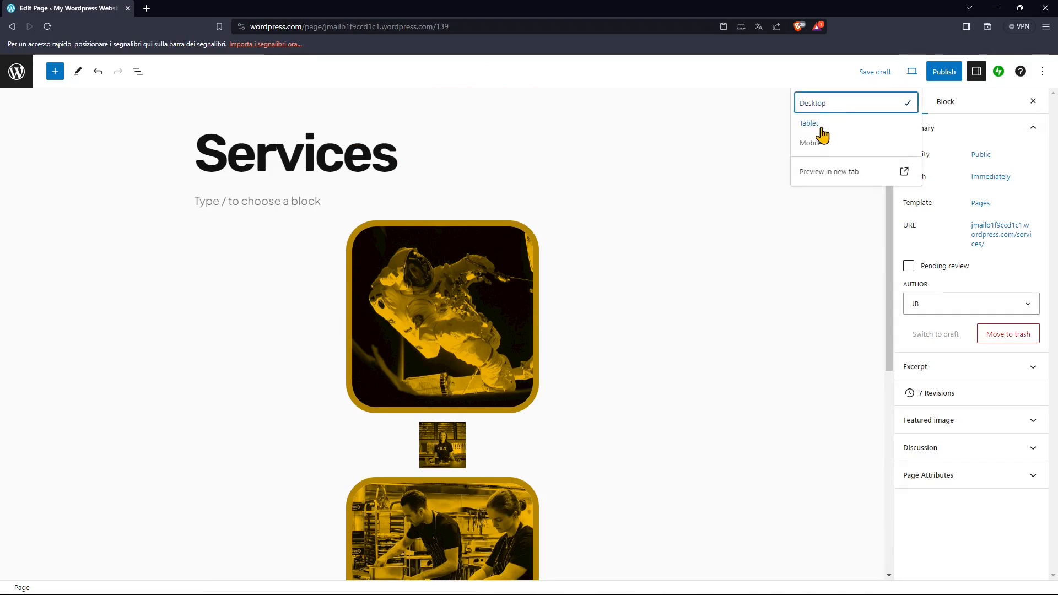
left_click(822, 125)
left_click(821, 143)
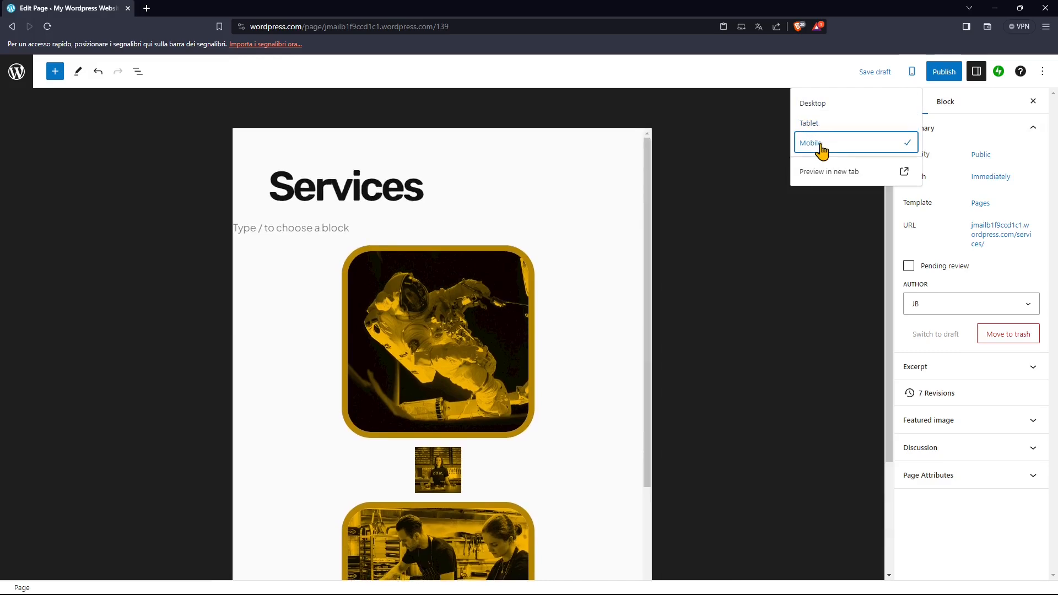
left_click_drag(540, 213, 538, 367)
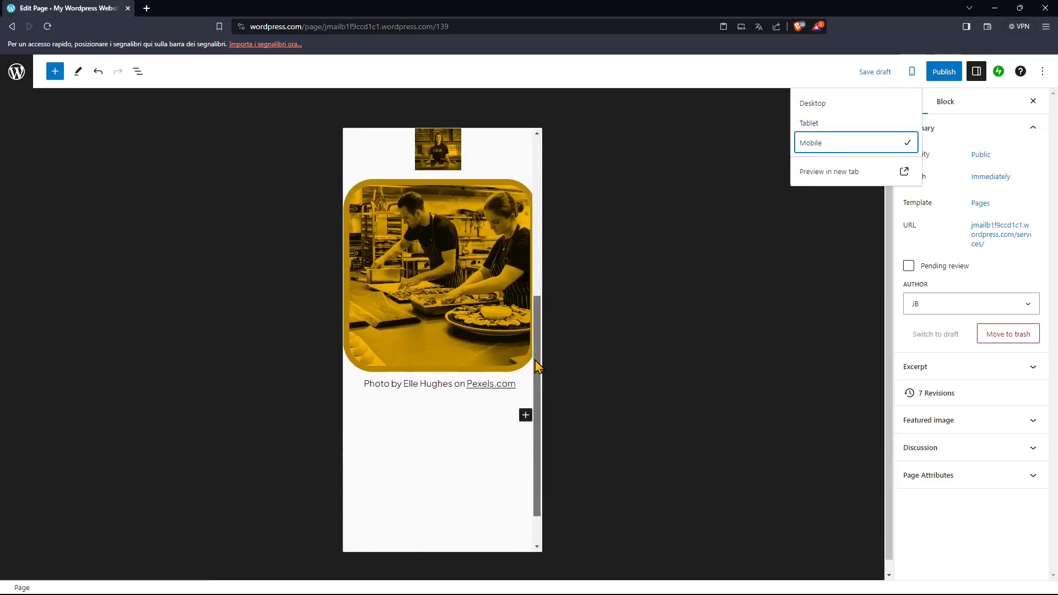
scroll(537, 419, "up", 10)
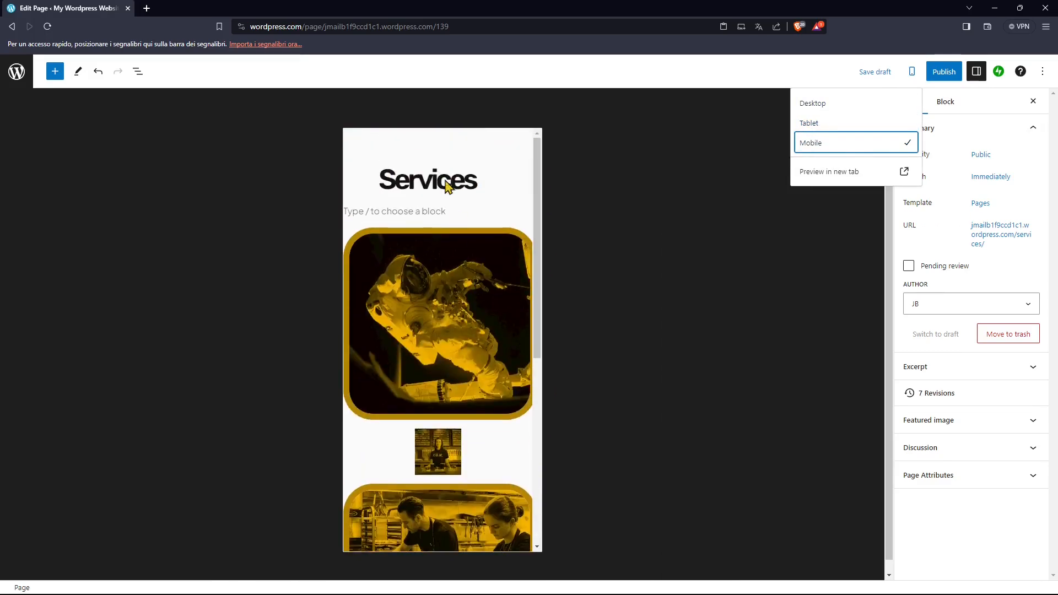
scroll(479, 413, "down", 7)
scroll(490, 436, "up", 7)
left_click(821, 107)
left_click(634, 322)
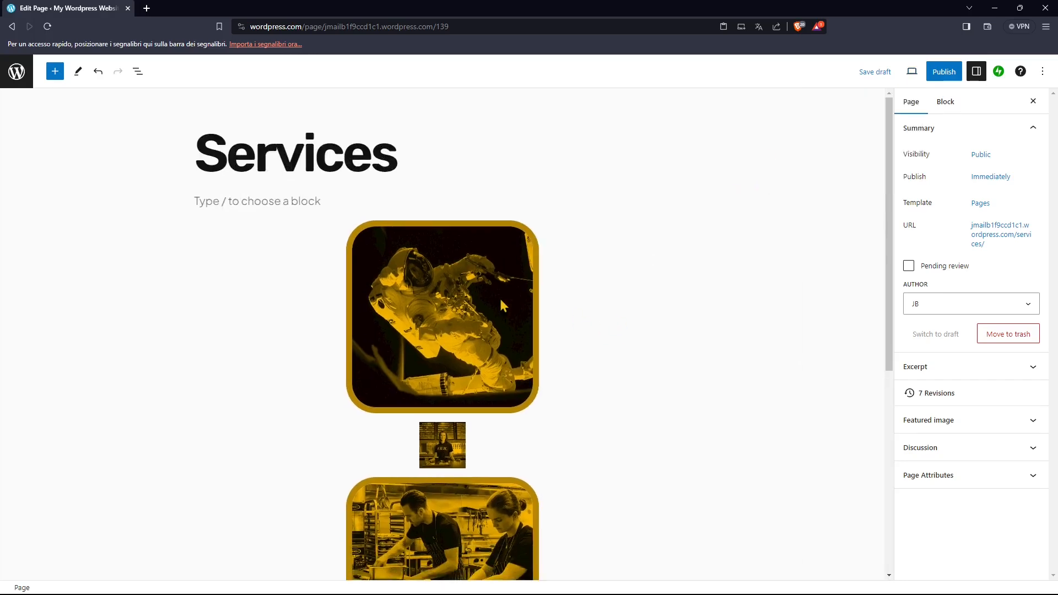
left_click(496, 305)
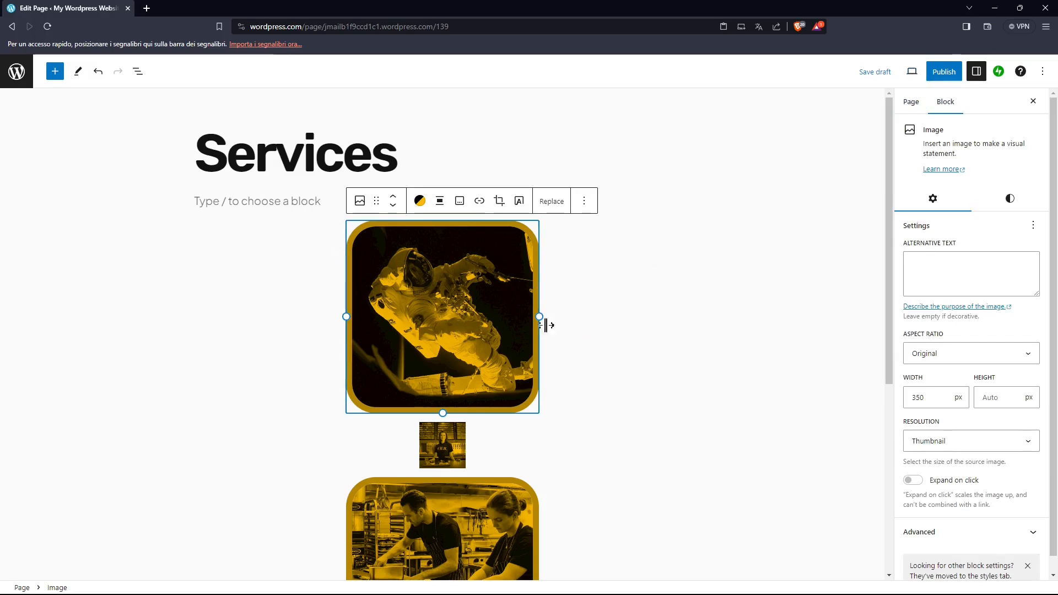
left_click(597, 325)
scroll(598, 325, "down", 3)
scroll(441, 124, "up", 3)
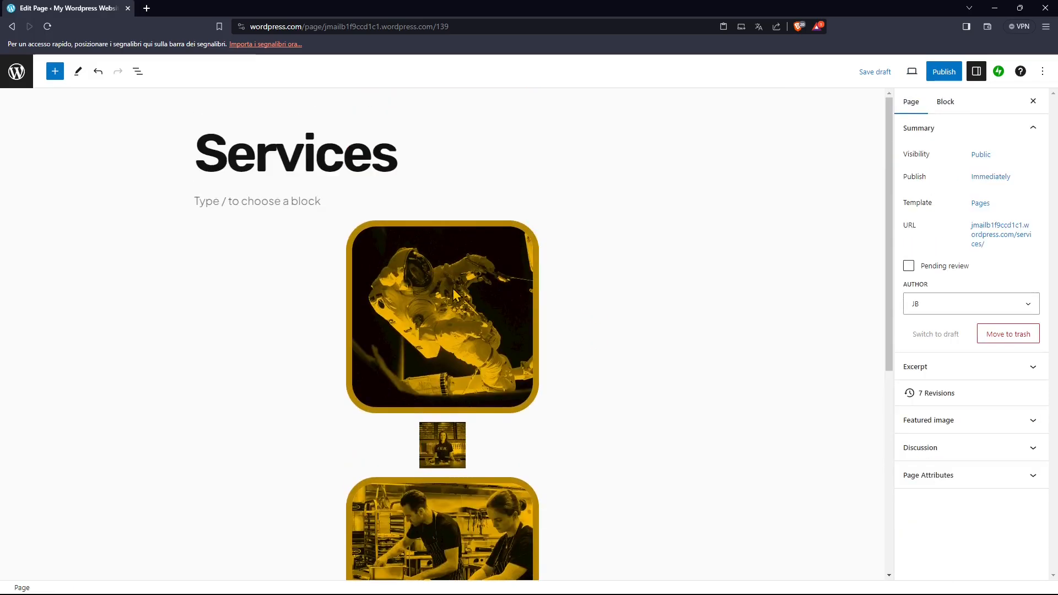
Open the full block library for the empty paragraph below the Services title.
left_click(273, 199)
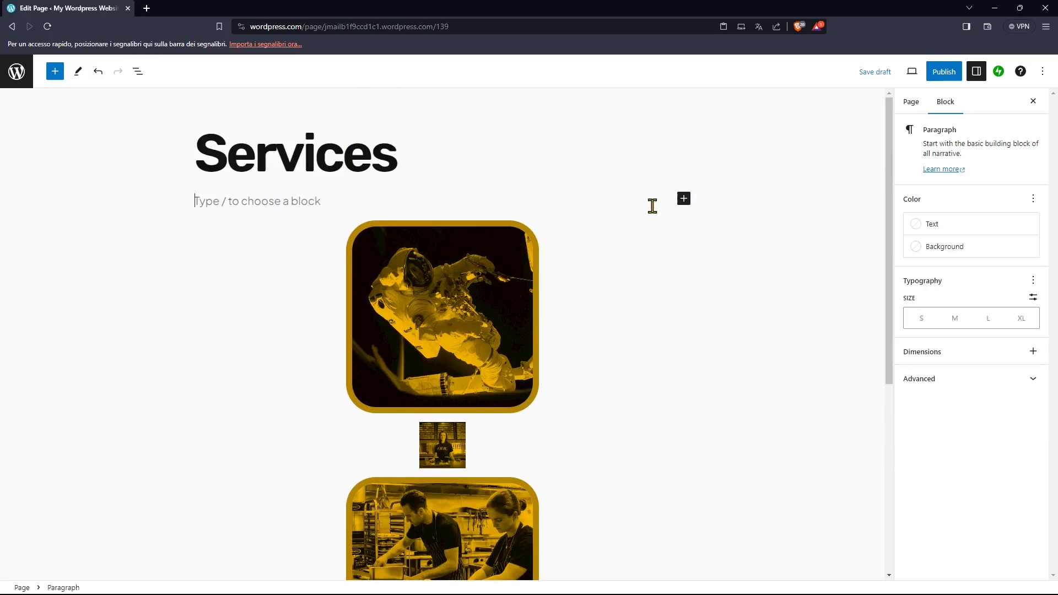
left_click(686, 202)
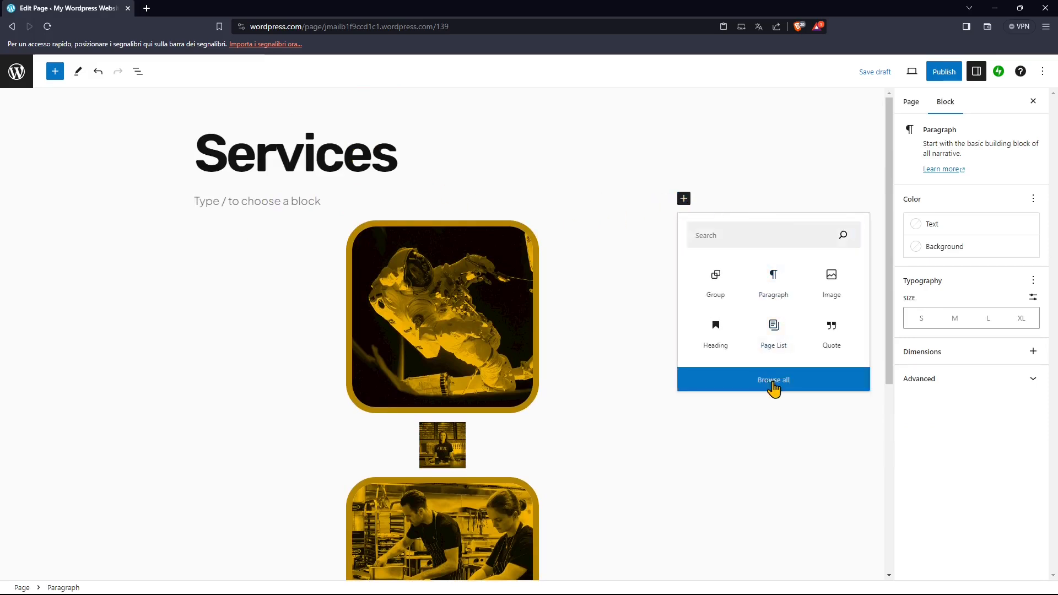
left_click(774, 381)
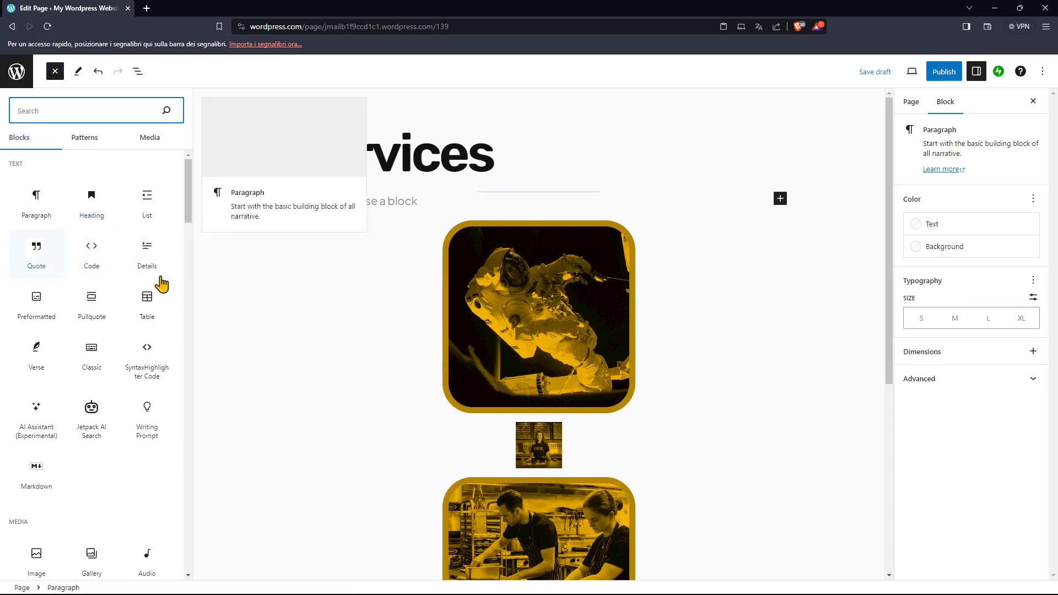
scroll(81, 325, "down", 5)
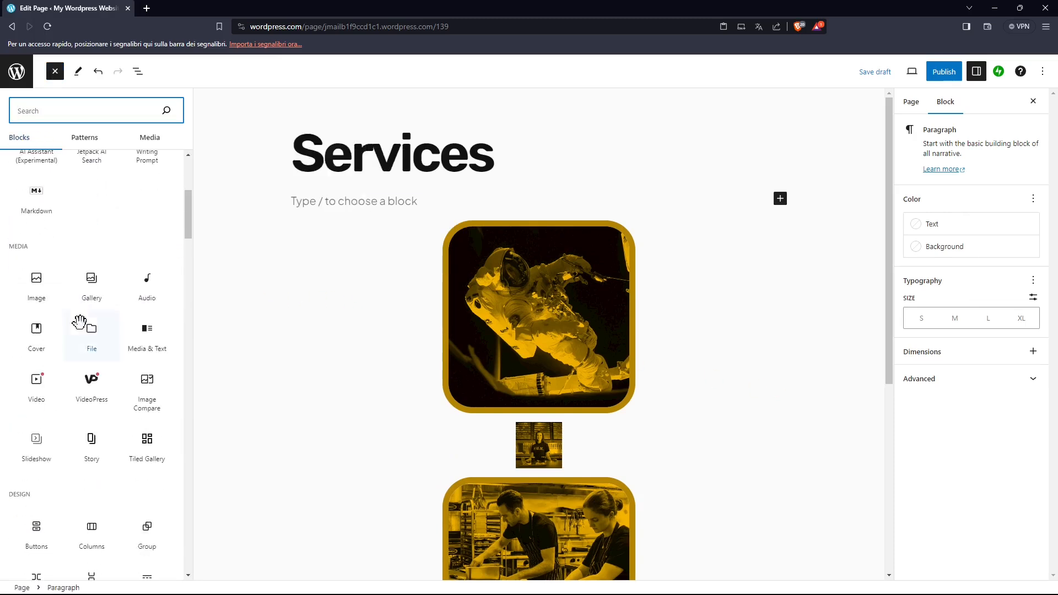
scroll(83, 323, "up", 5)
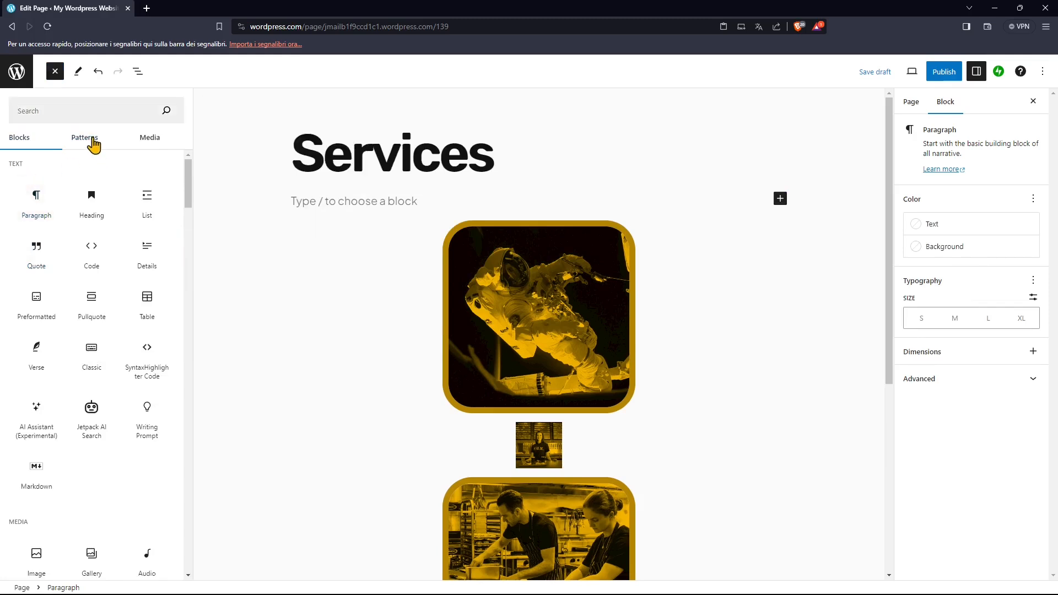
Look through the pattern categories and examine the patterns offered under Services.
left_click(91, 140)
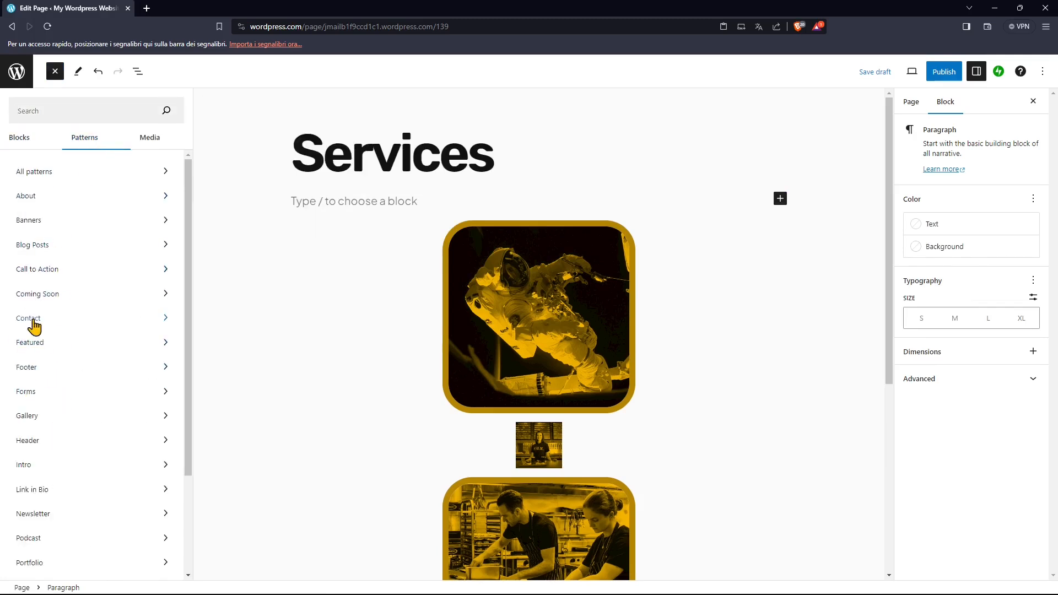
scroll(31, 548, "down", 3)
left_click(31, 484)
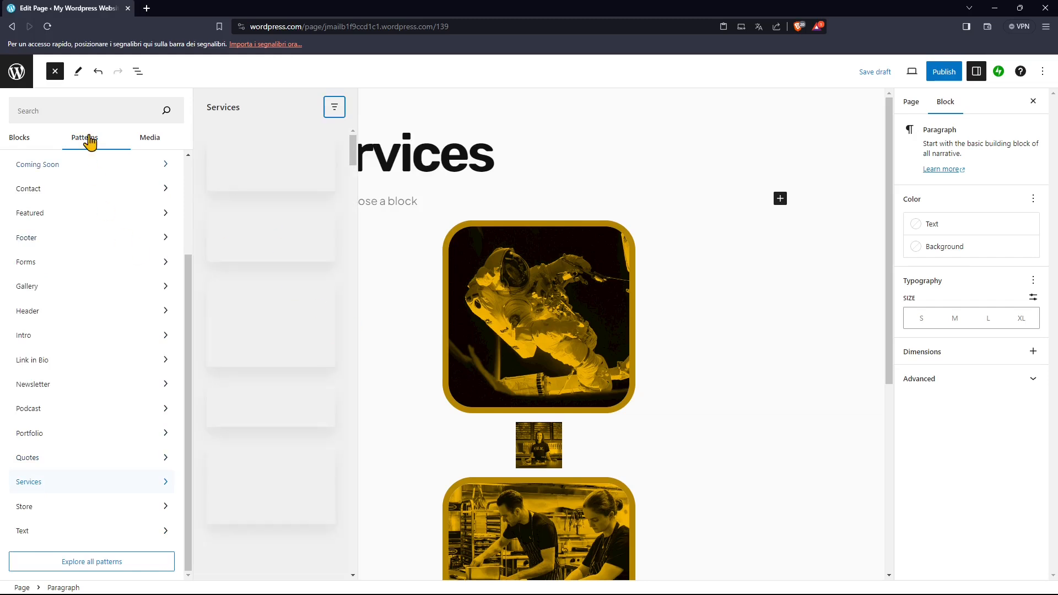
scroll(277, 475, "down", 5)
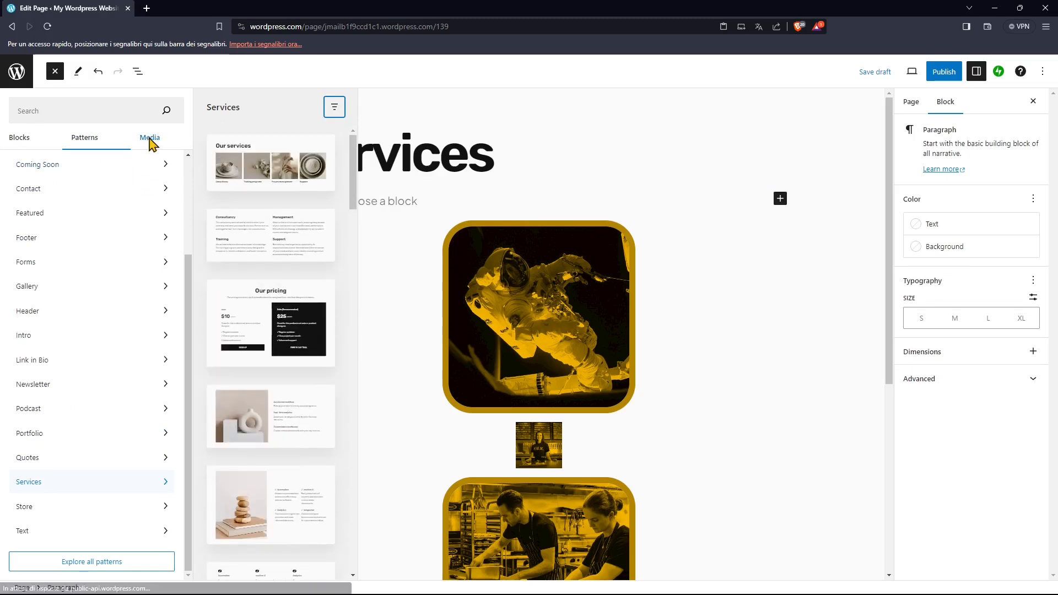
Examine the Images, Openverse and Pexels Free Photos media sources, and return to the list of blocks.
left_click(149, 140)
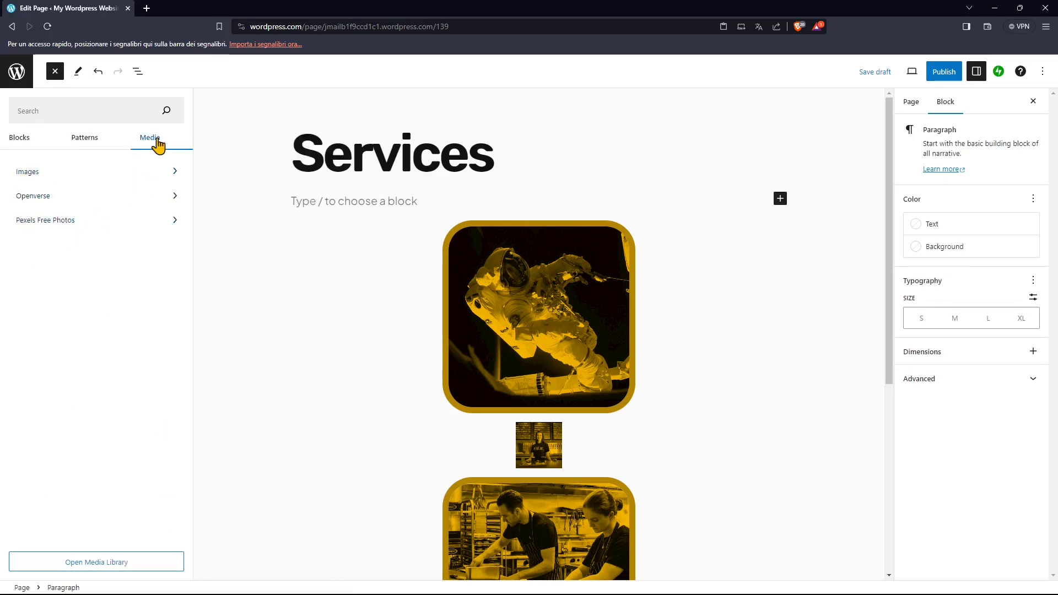
left_click(40, 175)
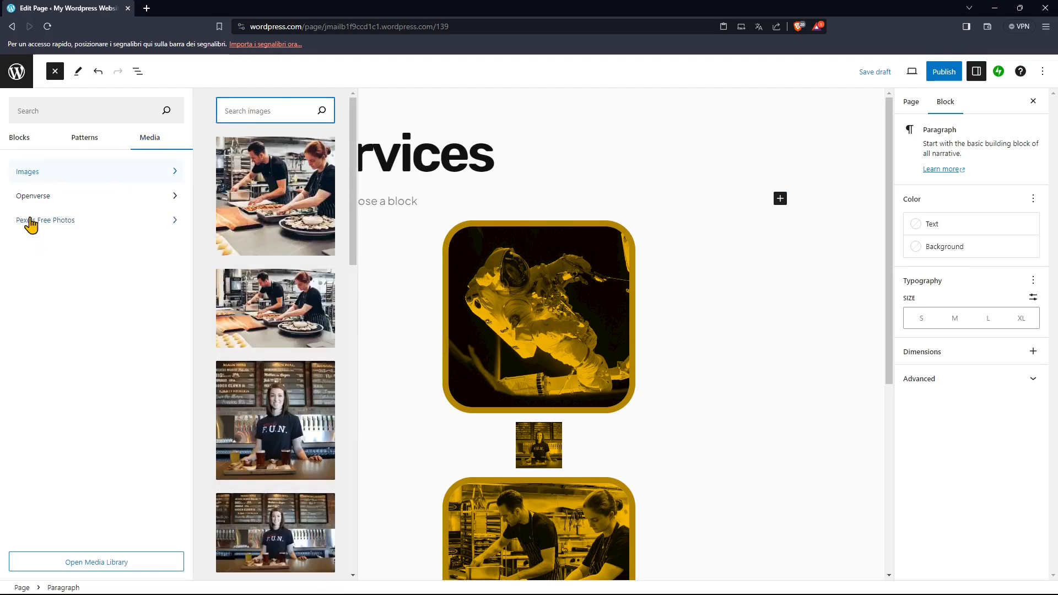
left_click(35, 198)
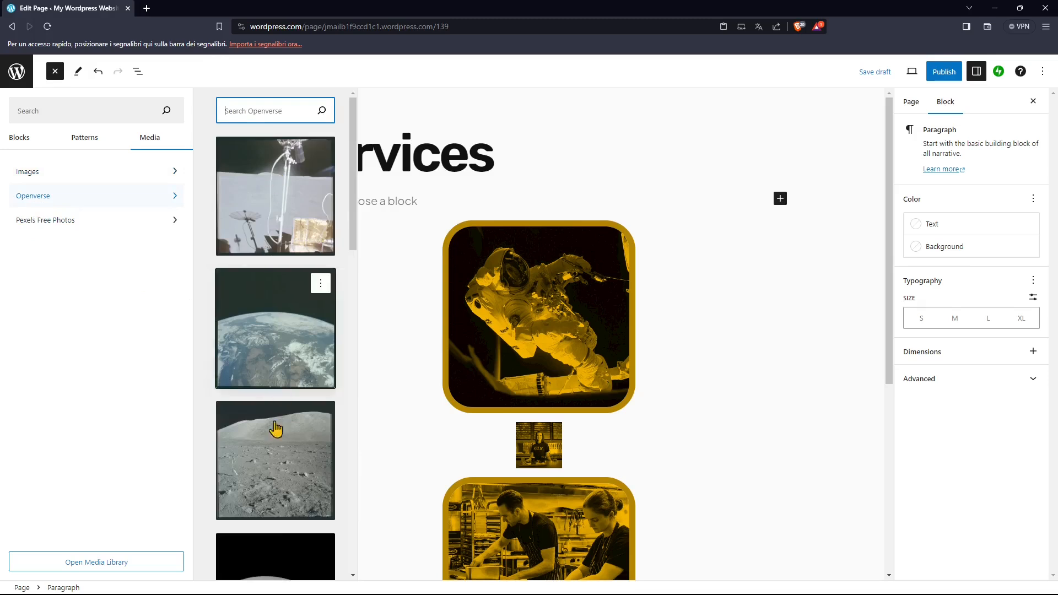
left_click(60, 221)
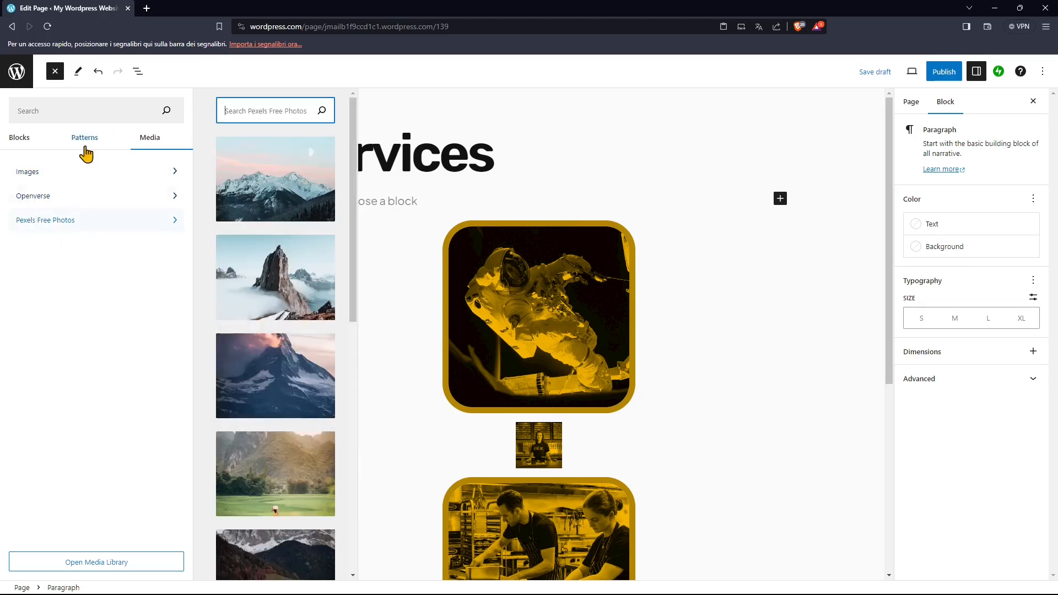
left_click(77, 143)
left_click(22, 143)
Examine the available blocks by category, from Text, Media and Design through Widgets, Theme, Embeds and Crowdsignal.
mouse_move(33, 187)
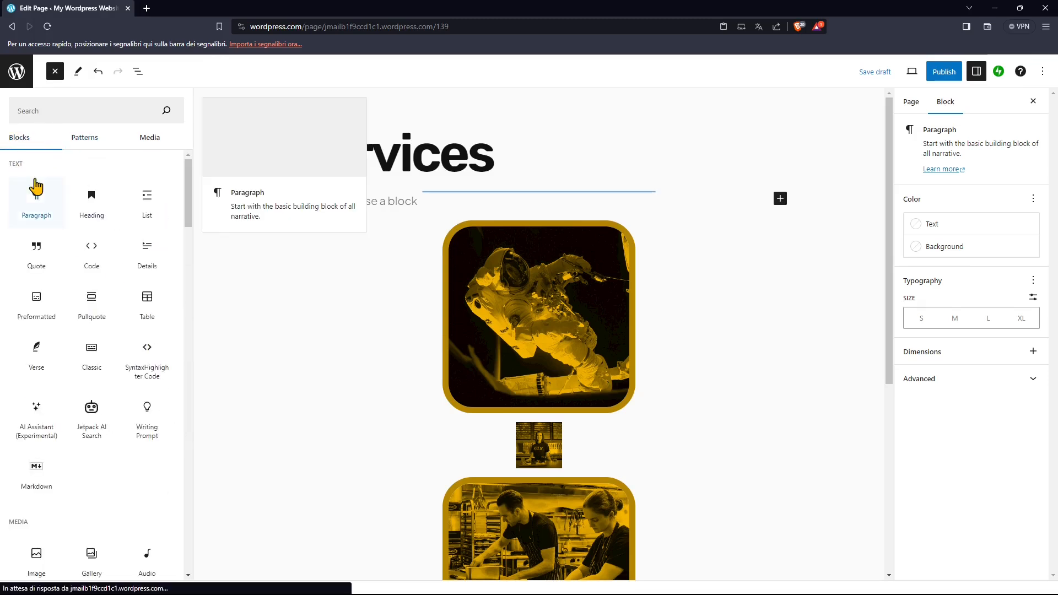
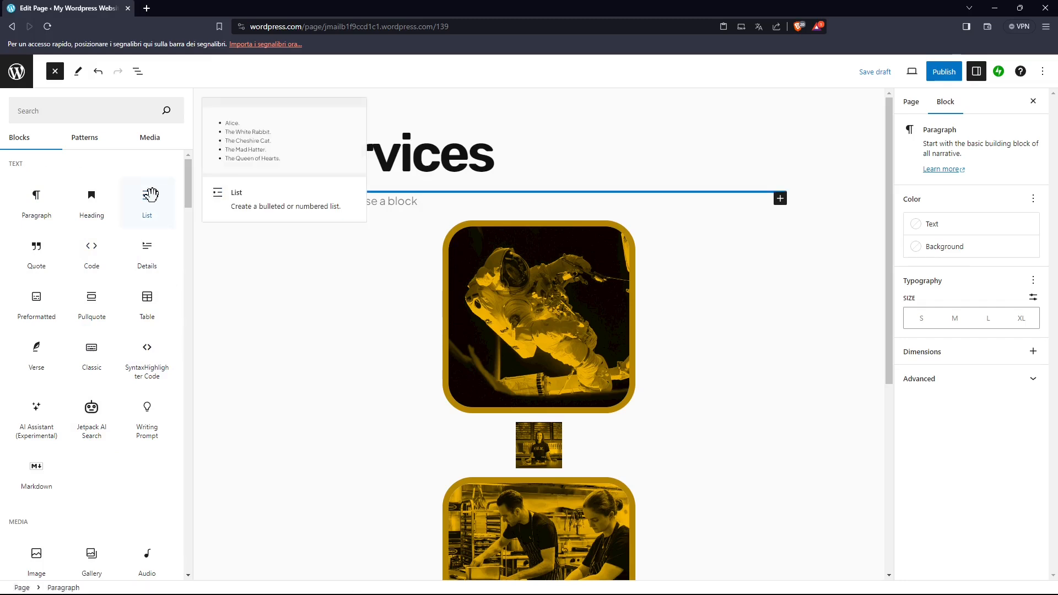
scroll(101, 279, "down", 2)
scroll(101, 285, "down", 4)
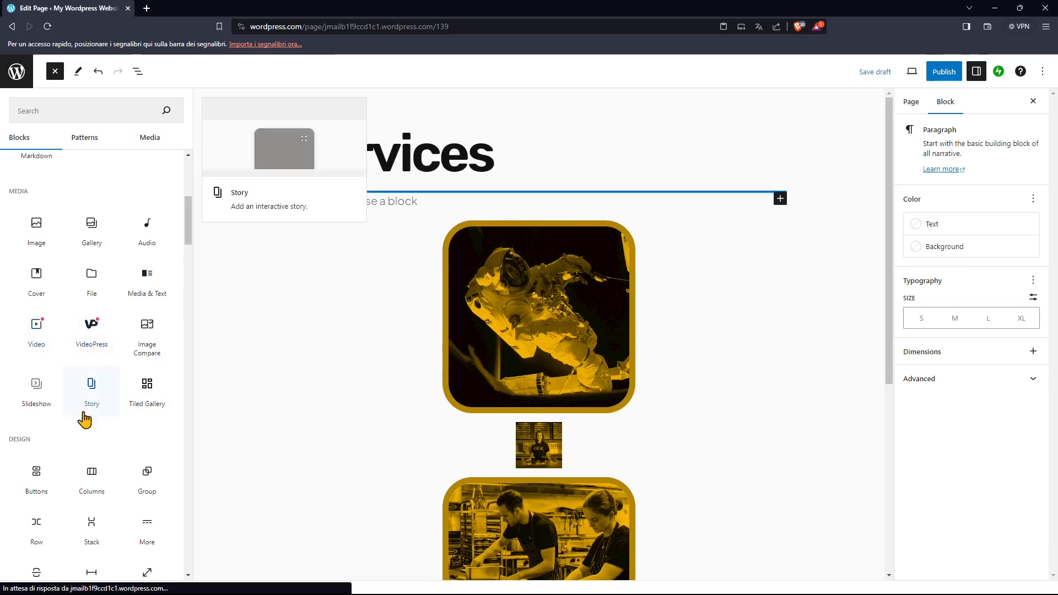
scroll(55, 408, "down", 3)
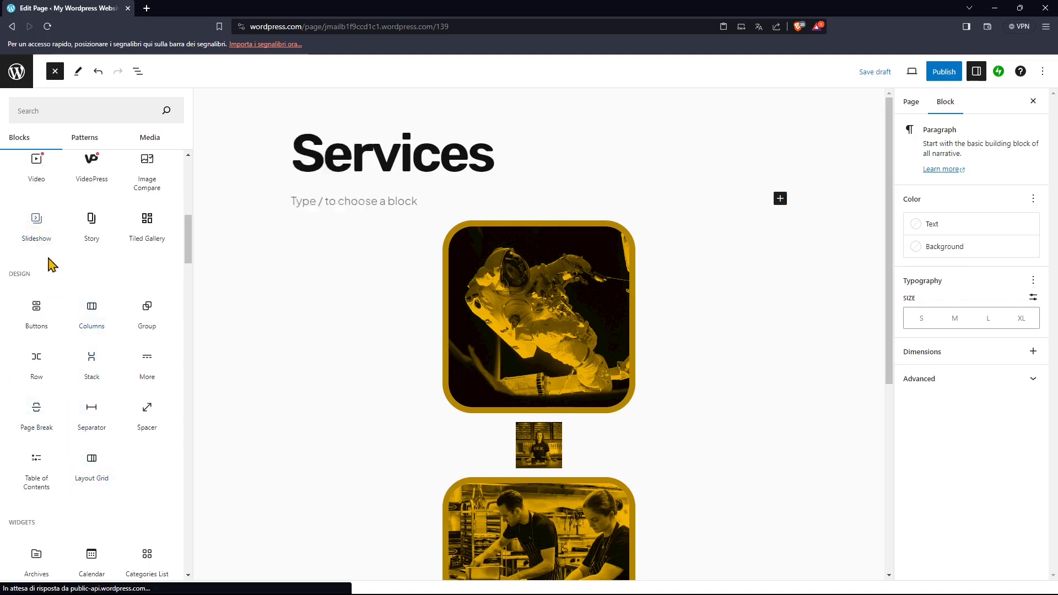
scroll(84, 292, "down", 10)
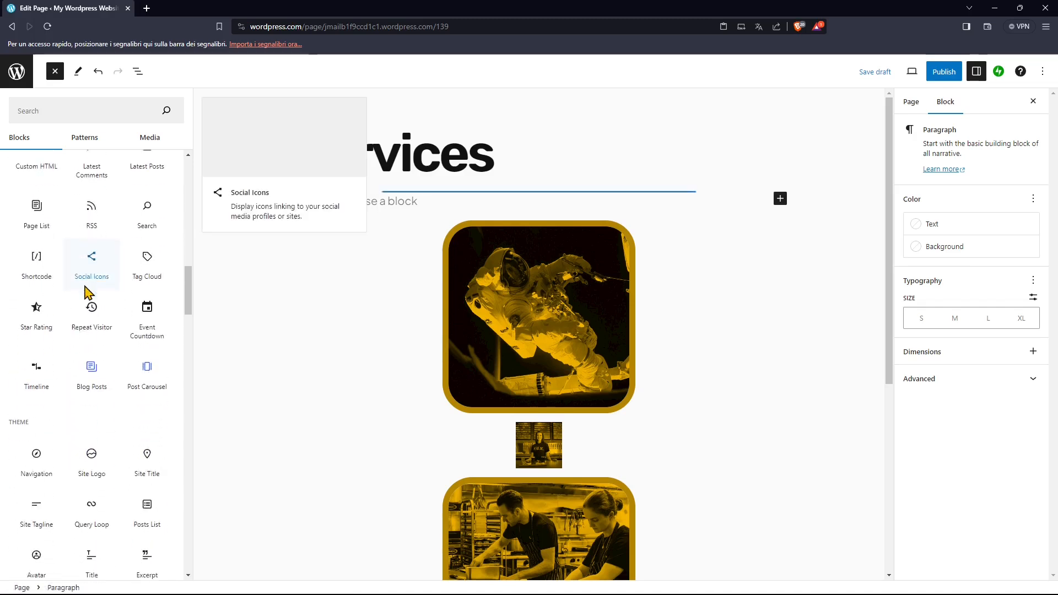
scroll(85, 298, "down", 9)
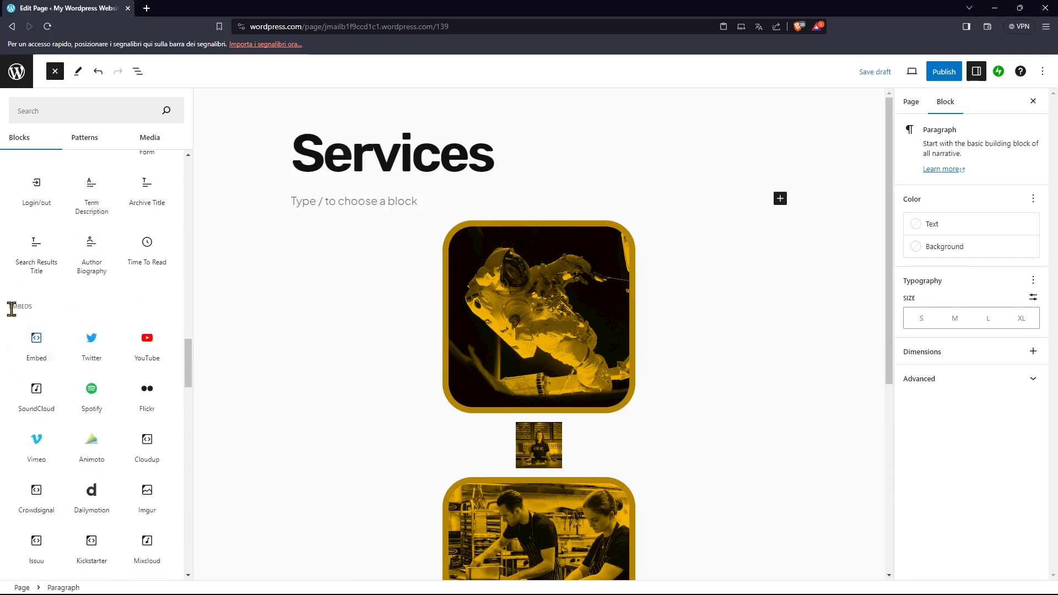
scroll(91, 386, "down", 2)
scroll(88, 297, "down", 2)
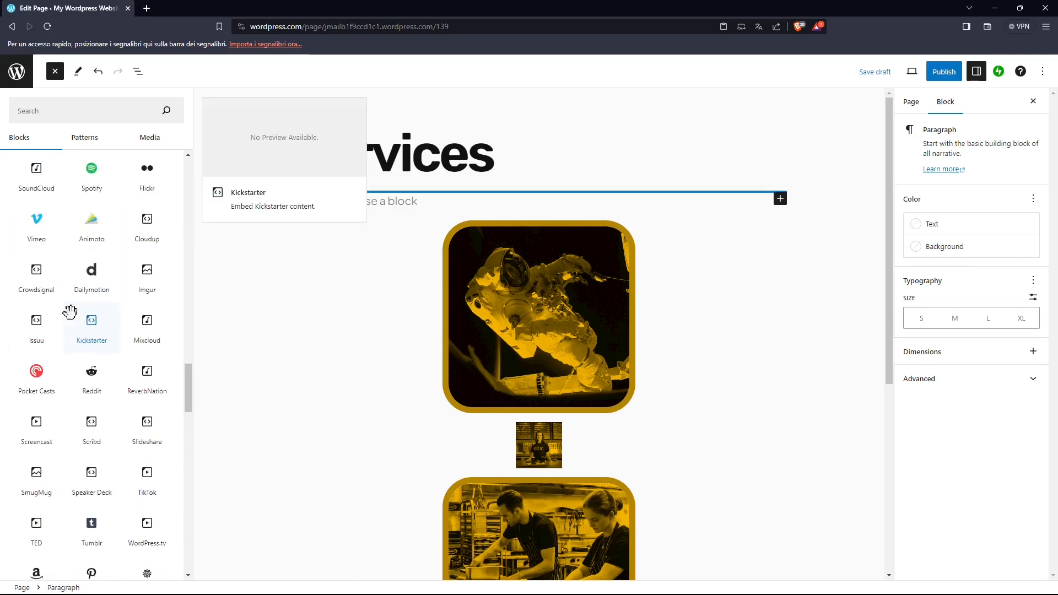
scroll(66, 386, "down", 4)
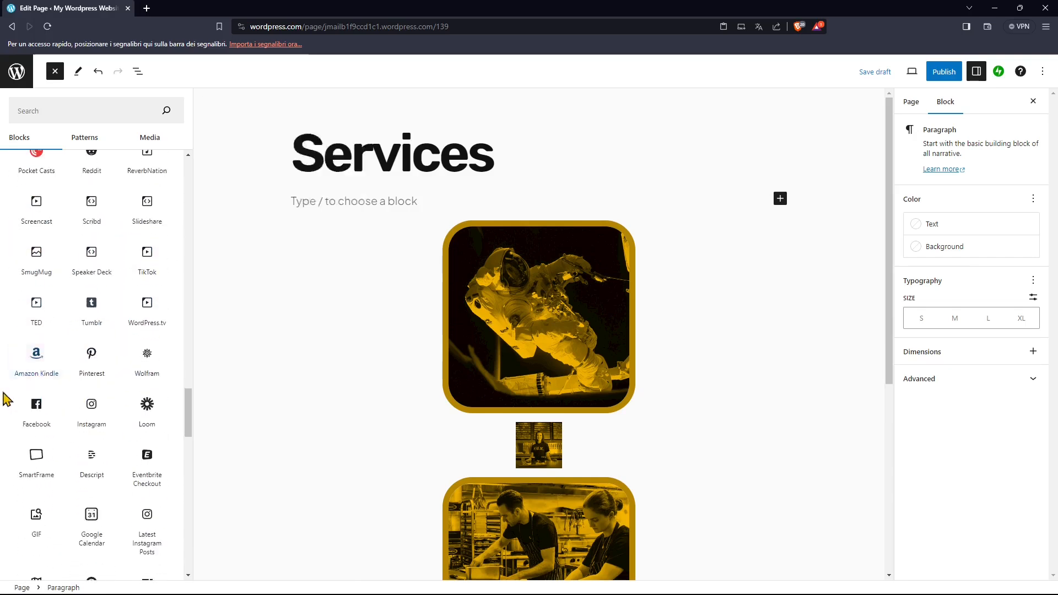
scroll(86, 441, "down", 3)
scroll(88, 439, "down", 2)
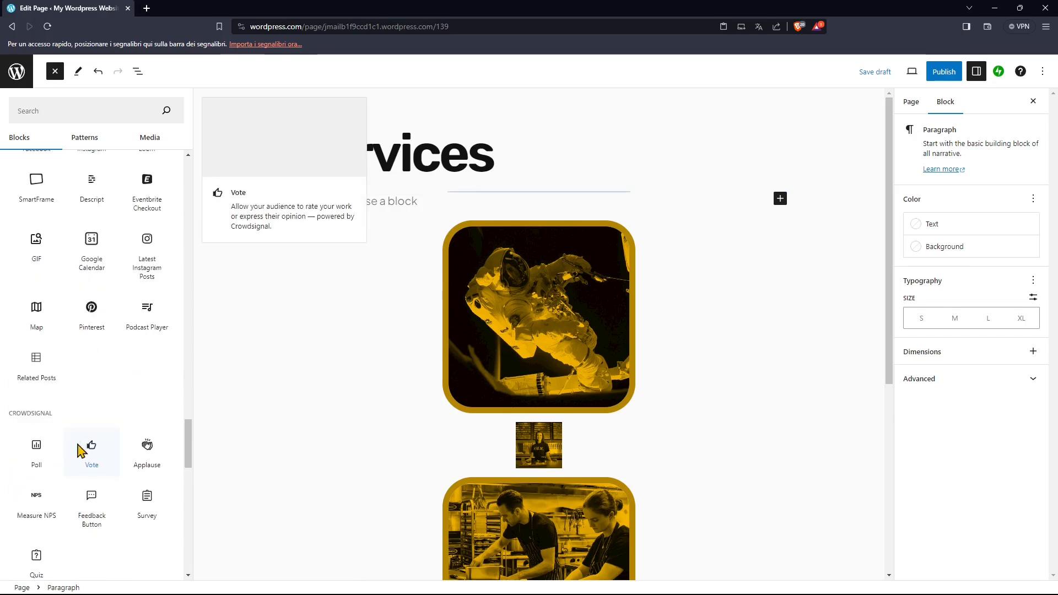
scroll(90, 438, "down", 9)
Insert a Buttons block from the Design category below the Services title and label the button "CONTACT US".
scroll(118, 449, "up", 8)
scroll(110, 430, "up", 15)
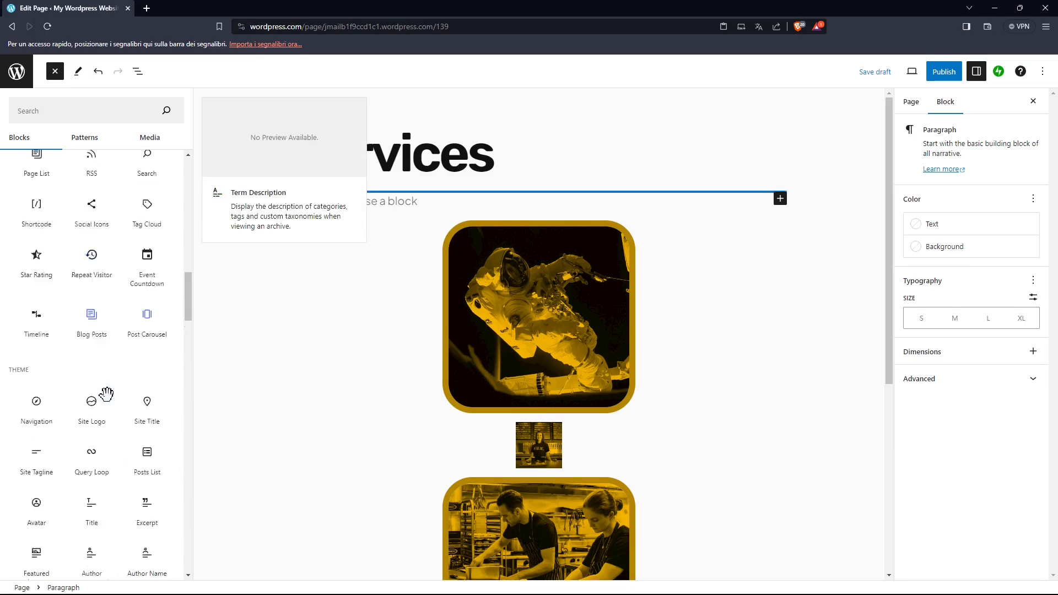
scroll(105, 391, "up", 8)
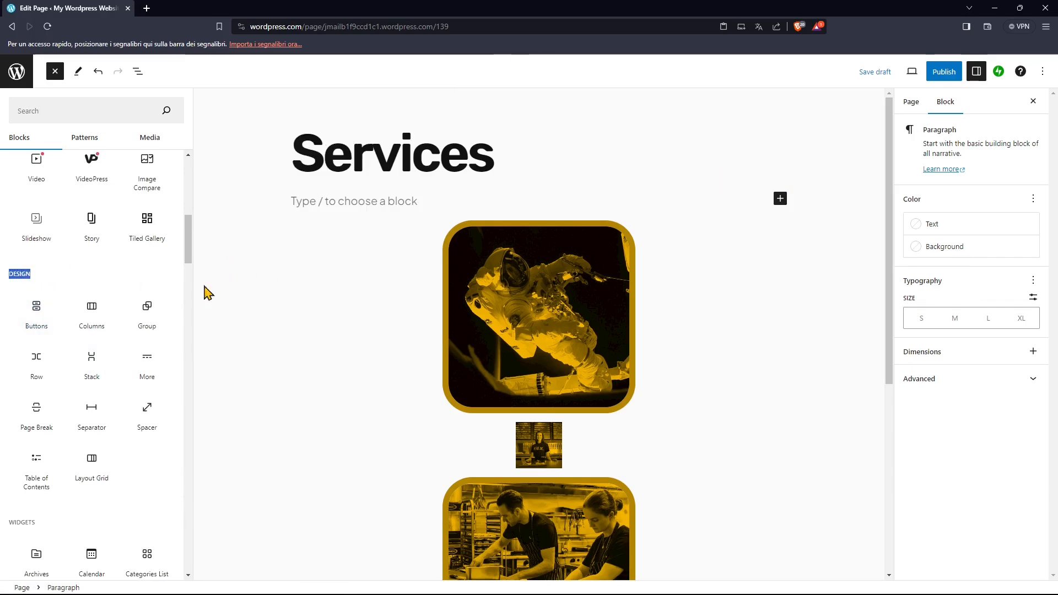
left_click(34, 313)
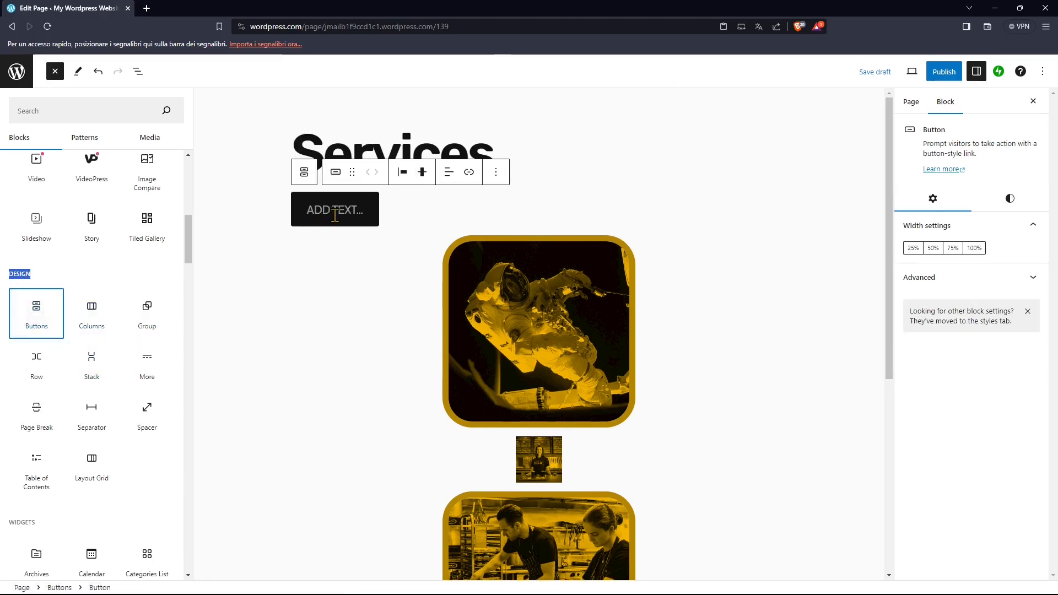
left_click(333, 214)
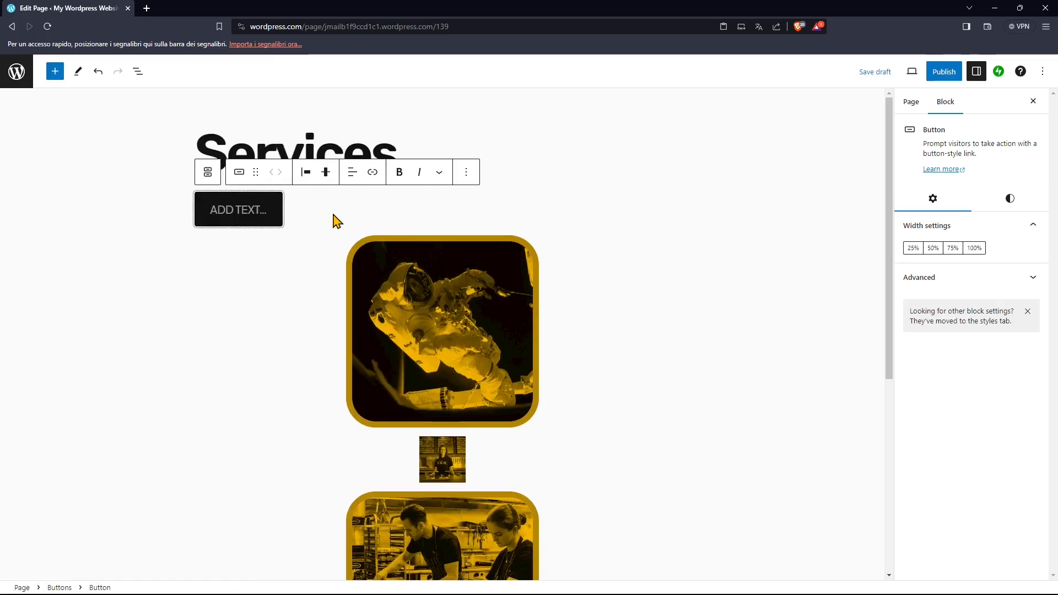
type("CONTACT US")
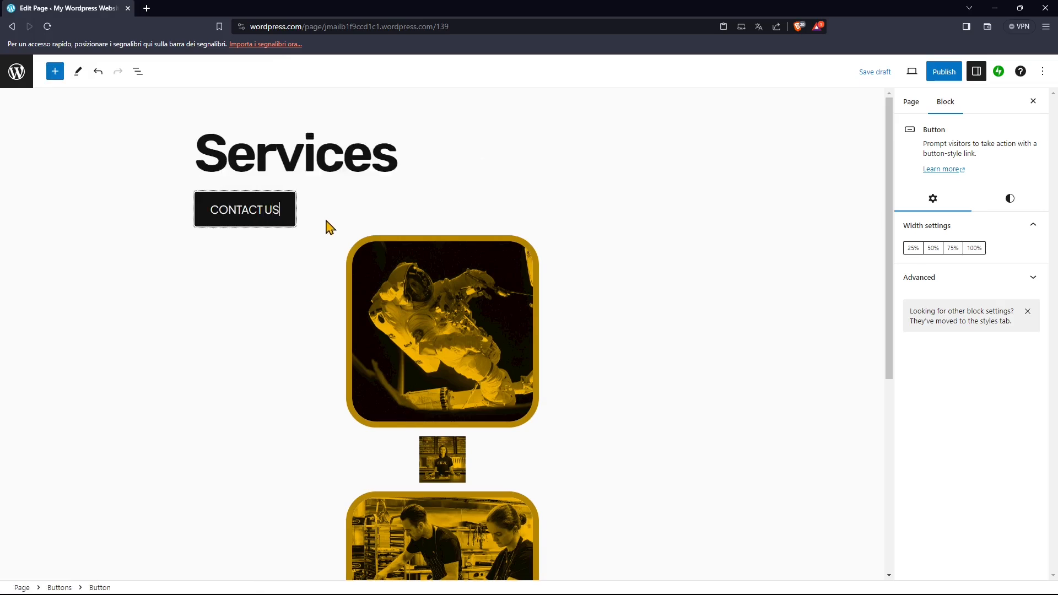
double_click(260, 210)
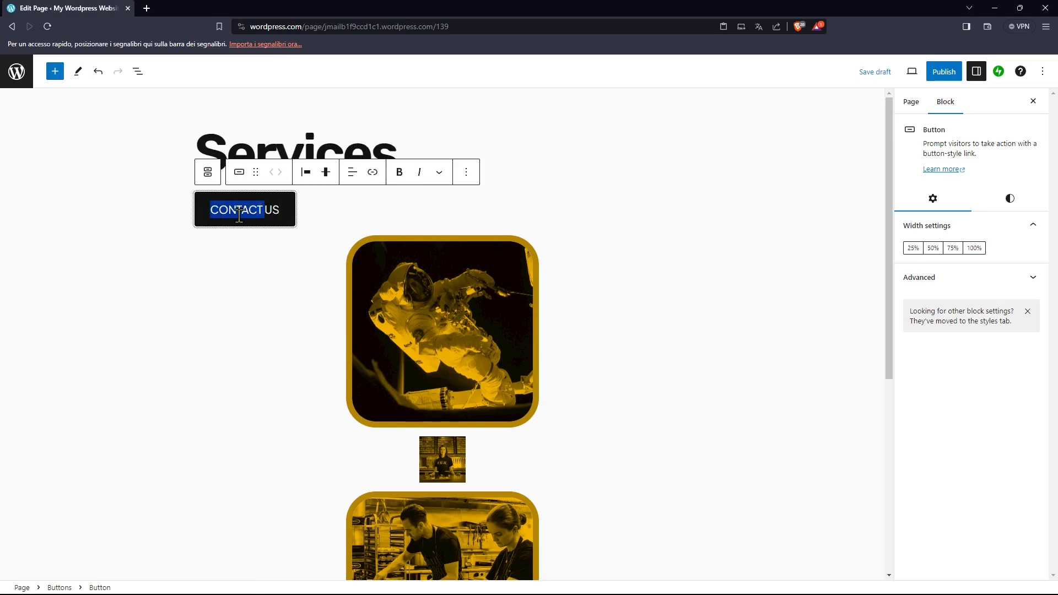
left_click(275, 216)
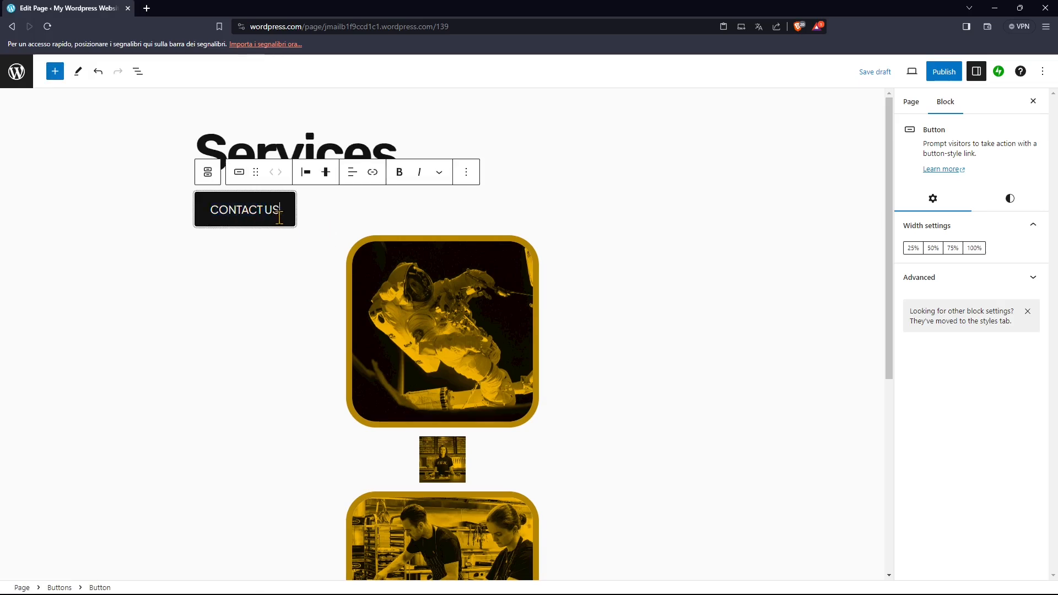
Link the CONTACT US button to the site's Contacts page by searching for "contact".
left_click(373, 175)
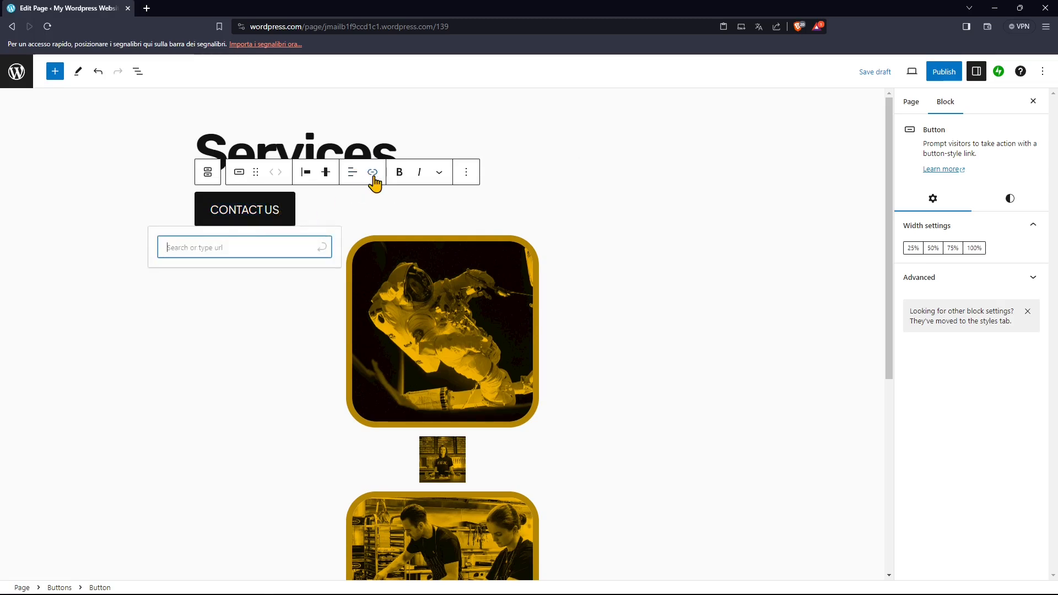
type("contact")
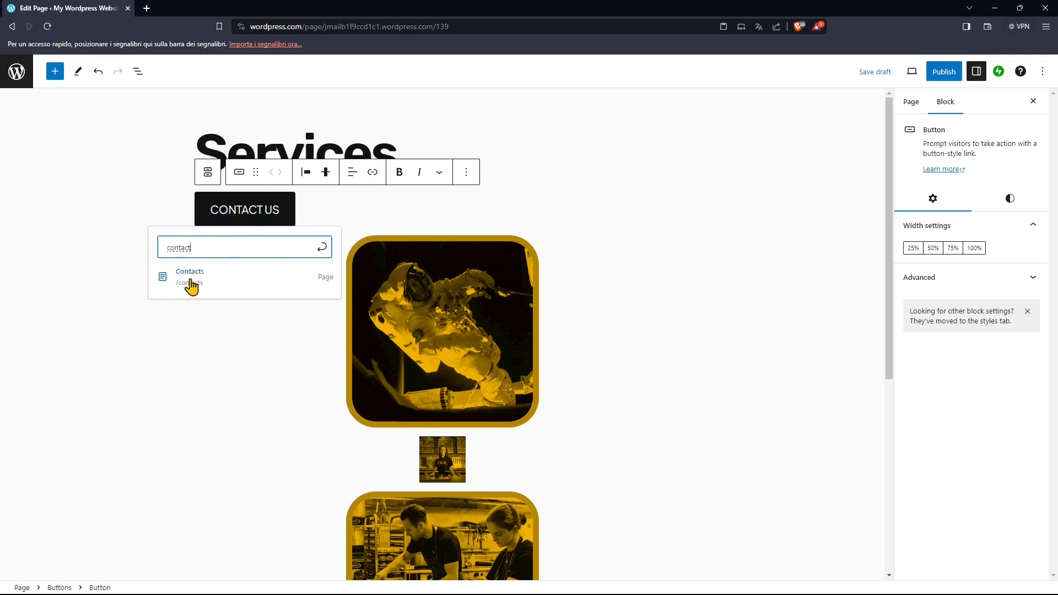
left_click(189, 285)
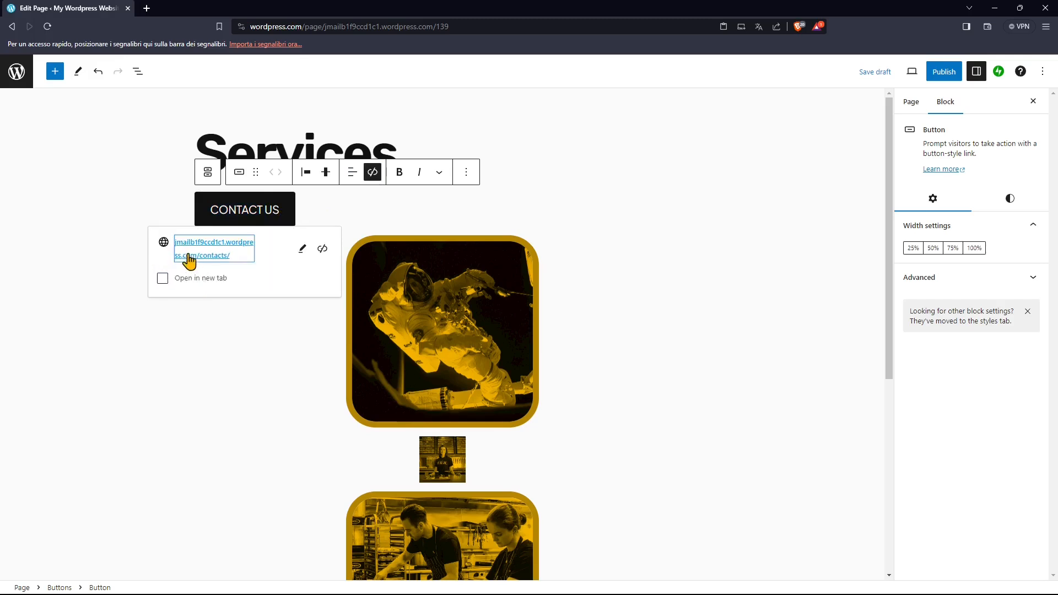
left_click(428, 203)
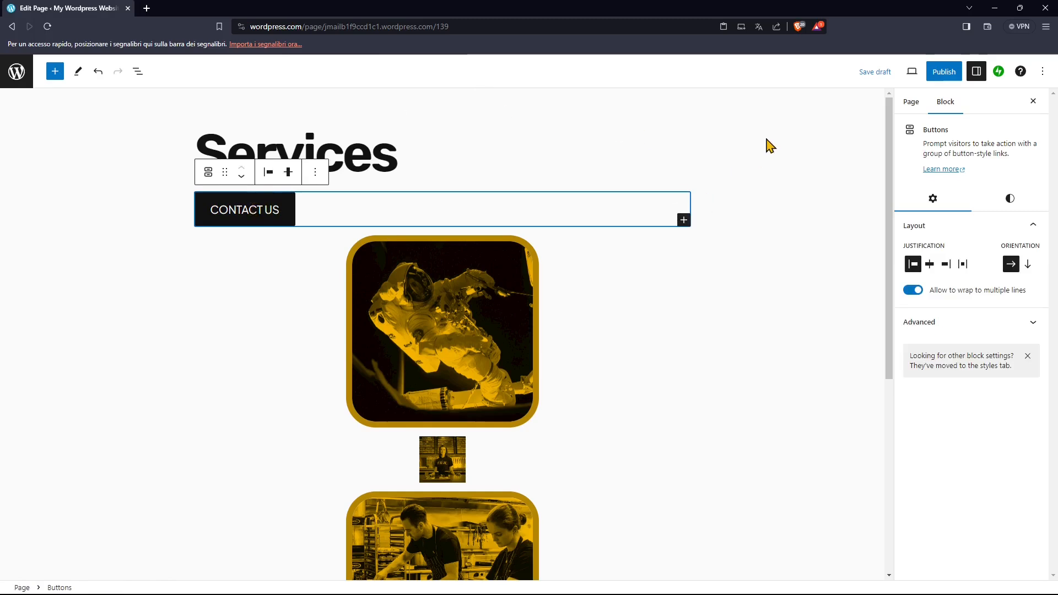
Publish the Services page and open its live version.
left_click(942, 73)
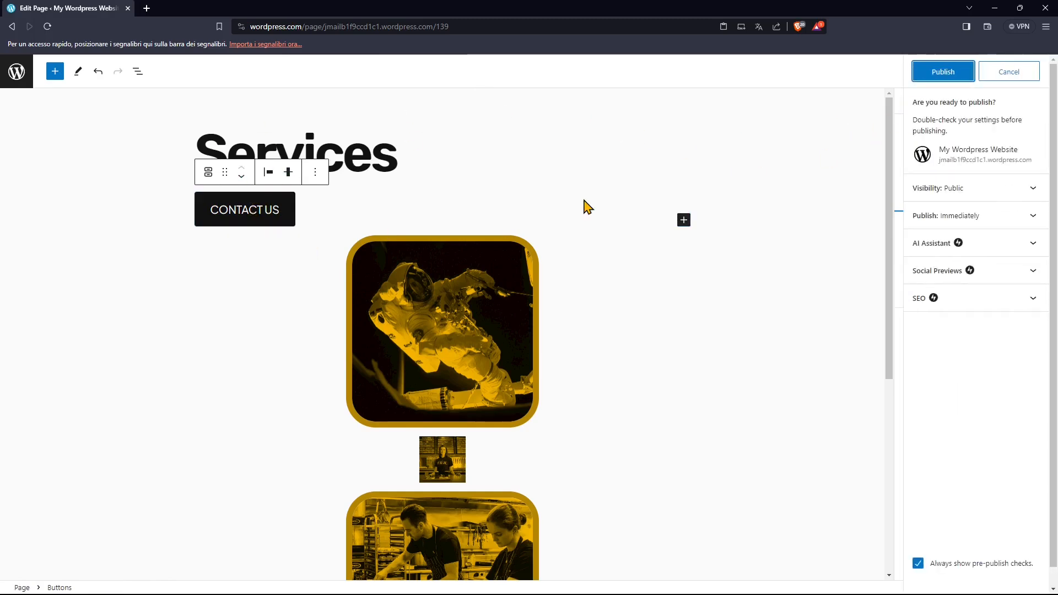
left_click(943, 72)
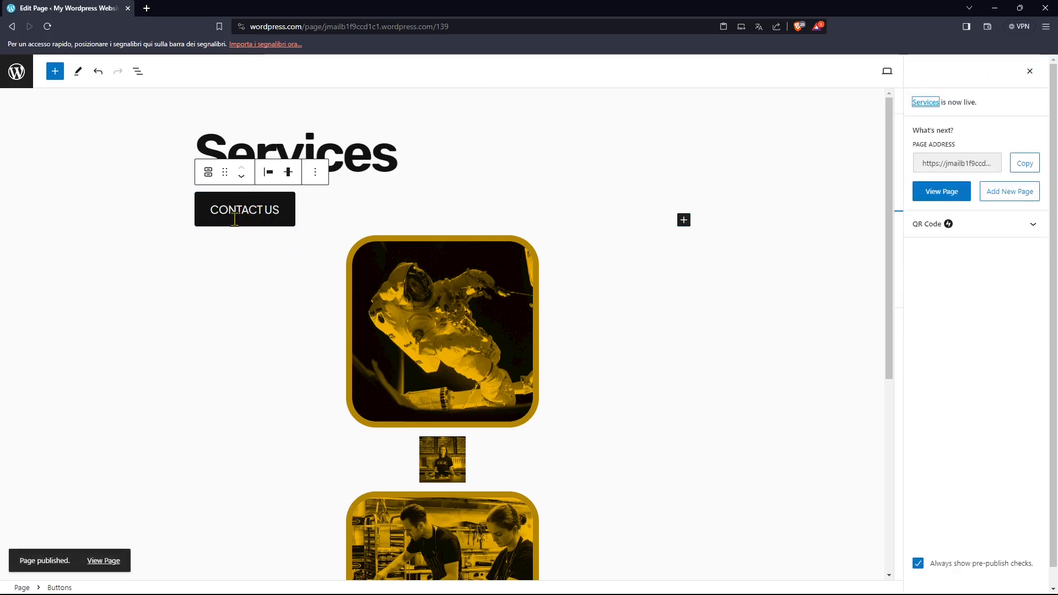
left_click(935, 201)
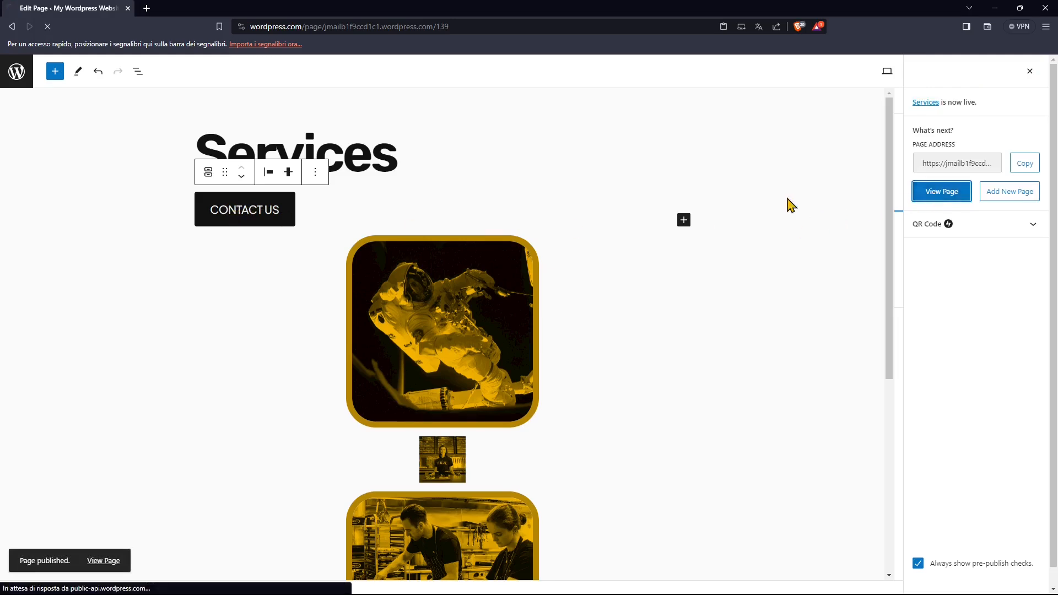
Test the CONTACT US button's link on the live Services page and return to the page editor.
left_click(94, 243)
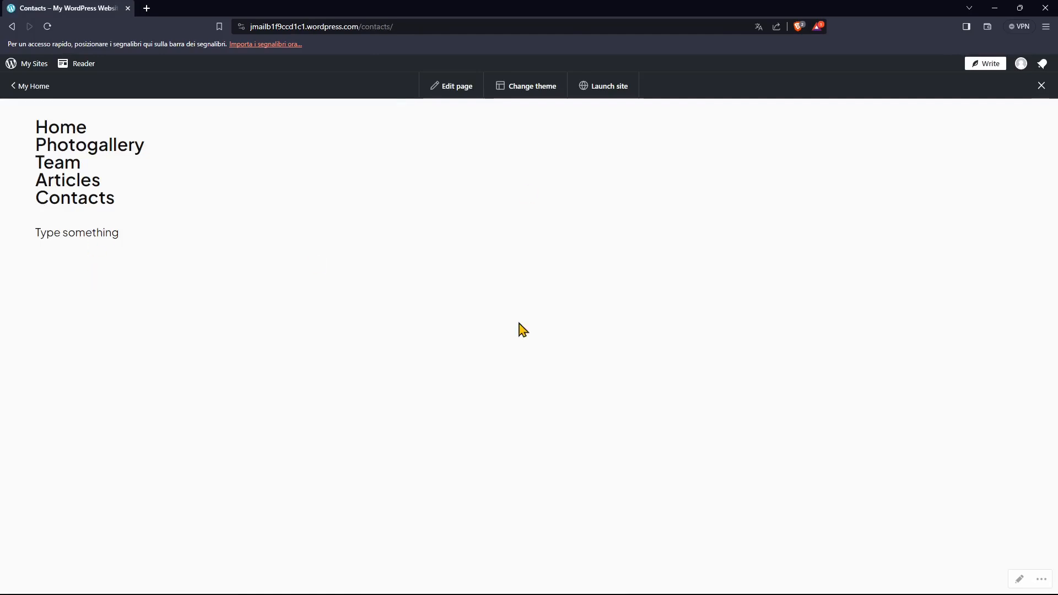
key("alt+Left")
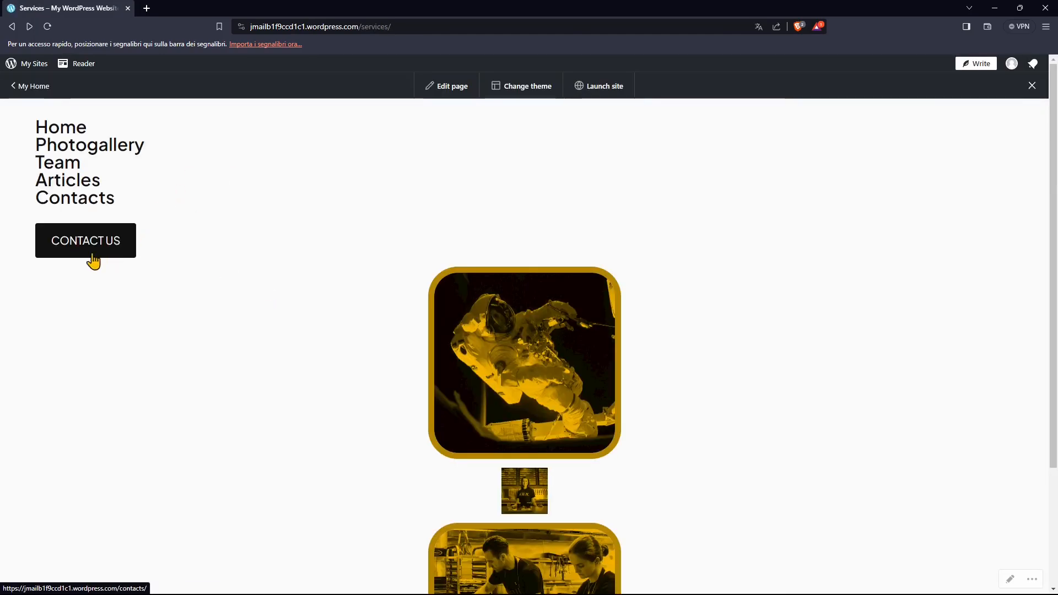
left_click(90, 246)
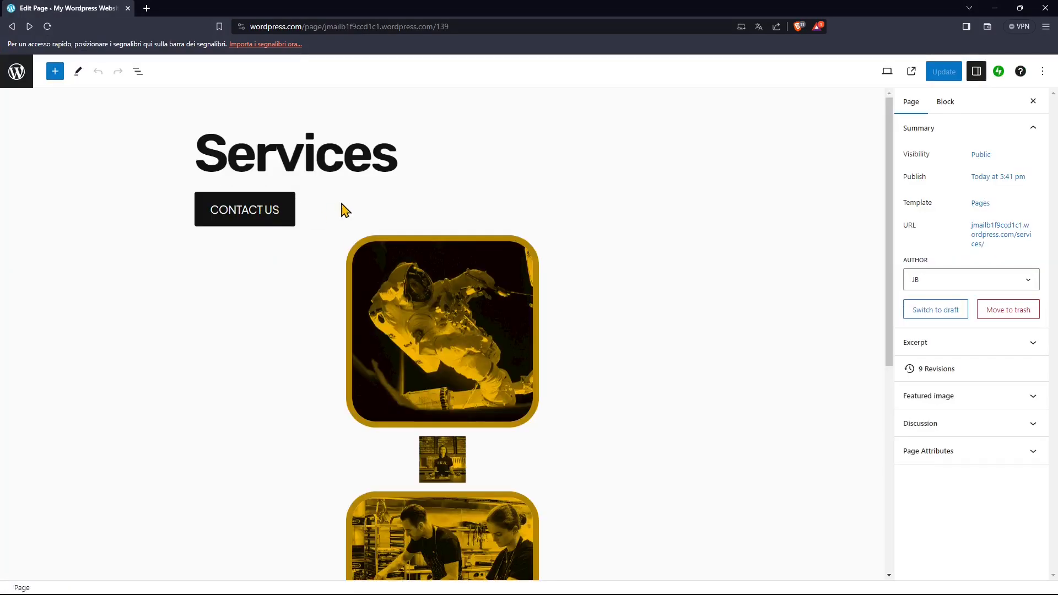
Move the Buttons block containing CONTACT US from below the Services title to beneath the last image.
left_click(202, 197)
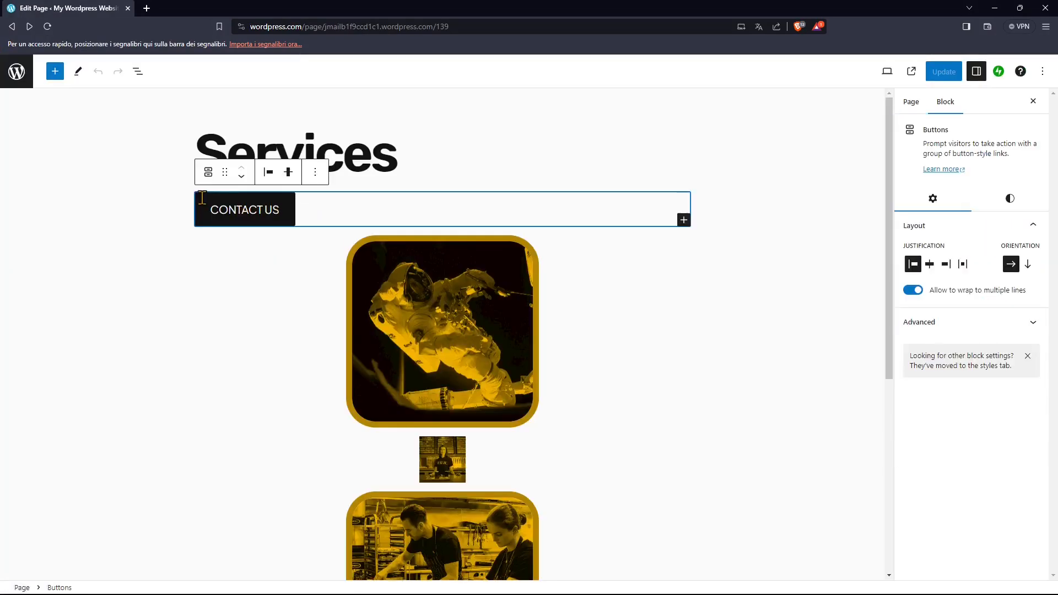
left_click_drag(222, 171, 311, 431)
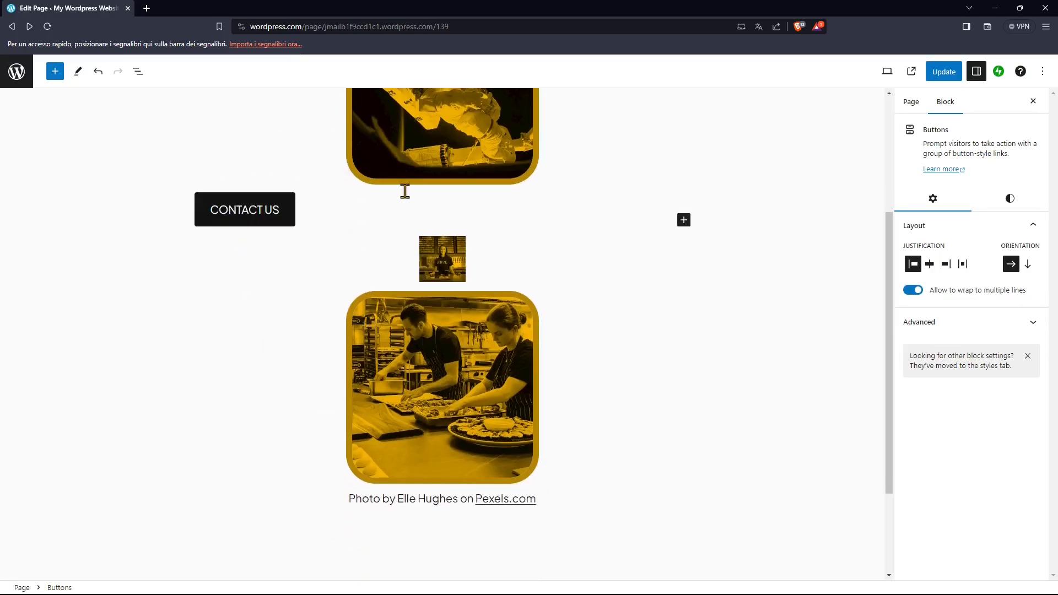
left_click(268, 216)
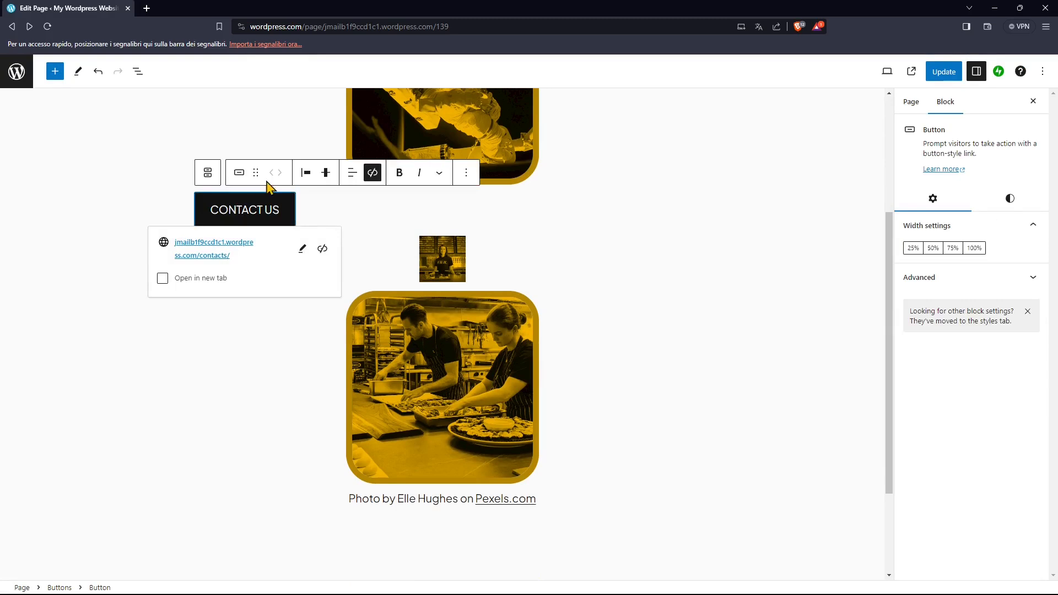
left_click(317, 215)
left_click(244, 178)
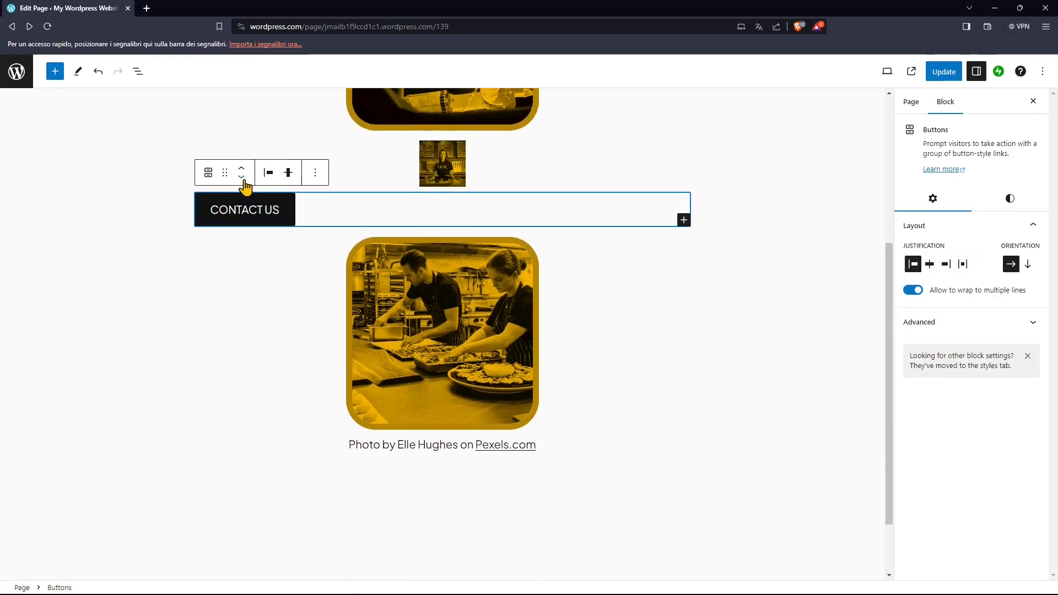
left_click(243, 177)
scroll(255, 312, "up", 6)
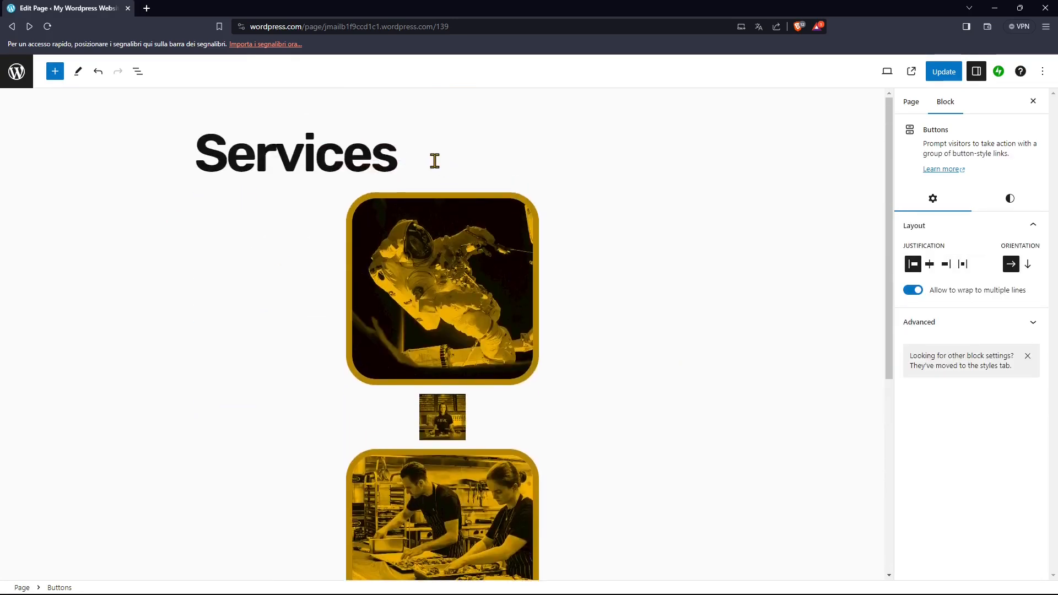
Insert a Columns block from the Design category directly below the Services title, using the 33 / 33 / 33 variation.
left_click(435, 160)
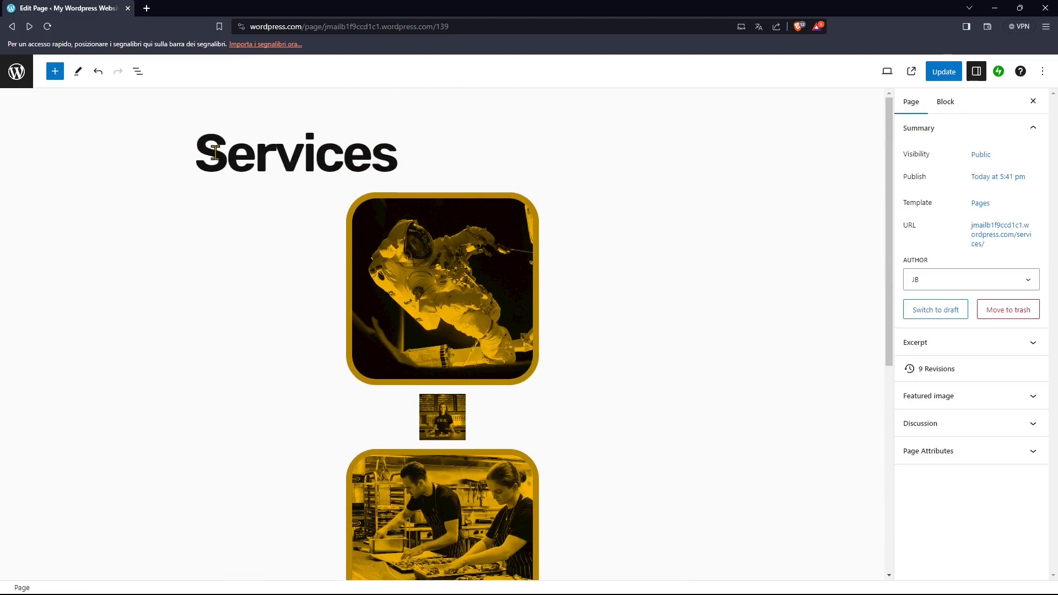
double_click(232, 147)
left_click(421, 152)
key("Return")
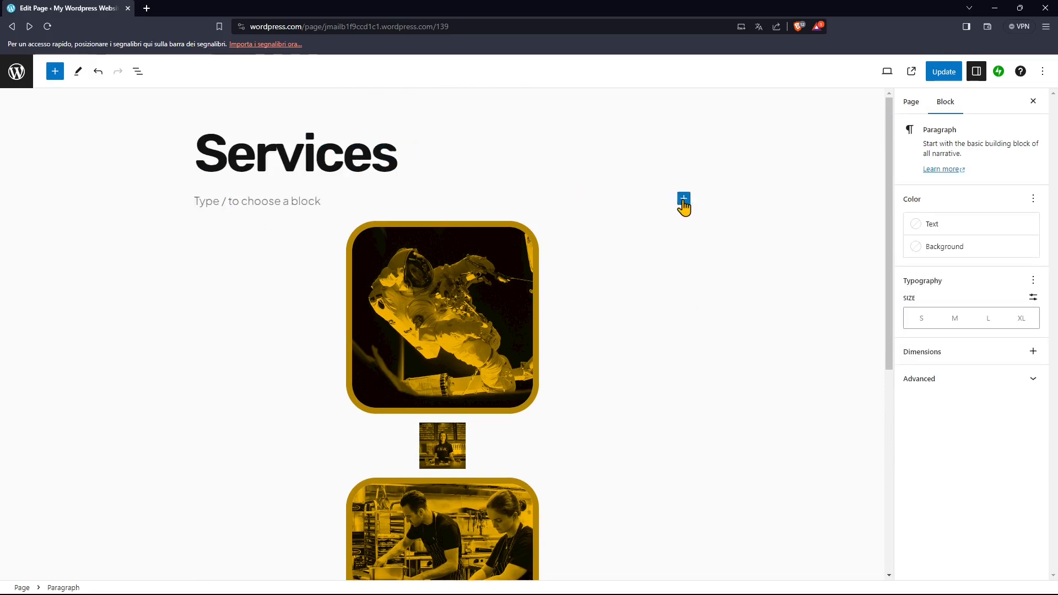
left_click(683, 199)
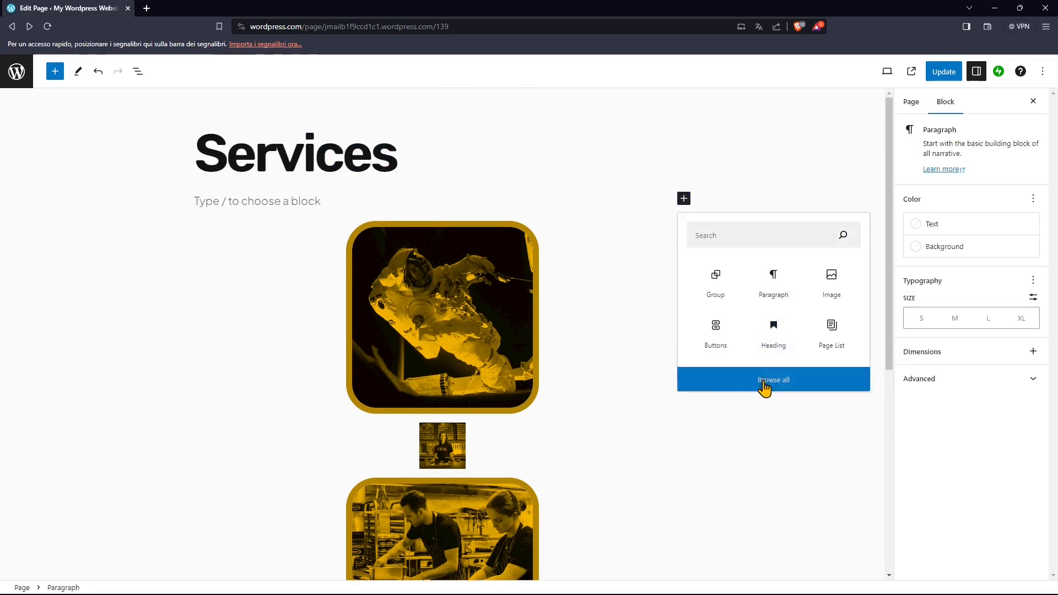
left_click(766, 382)
scroll(60, 298, "down", 10)
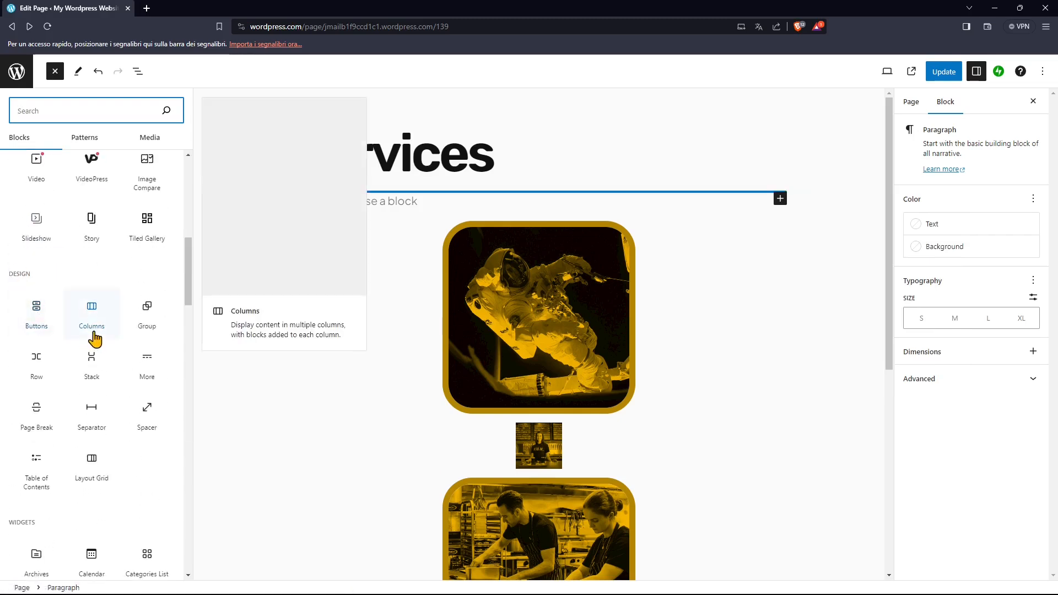
left_click(90, 314)
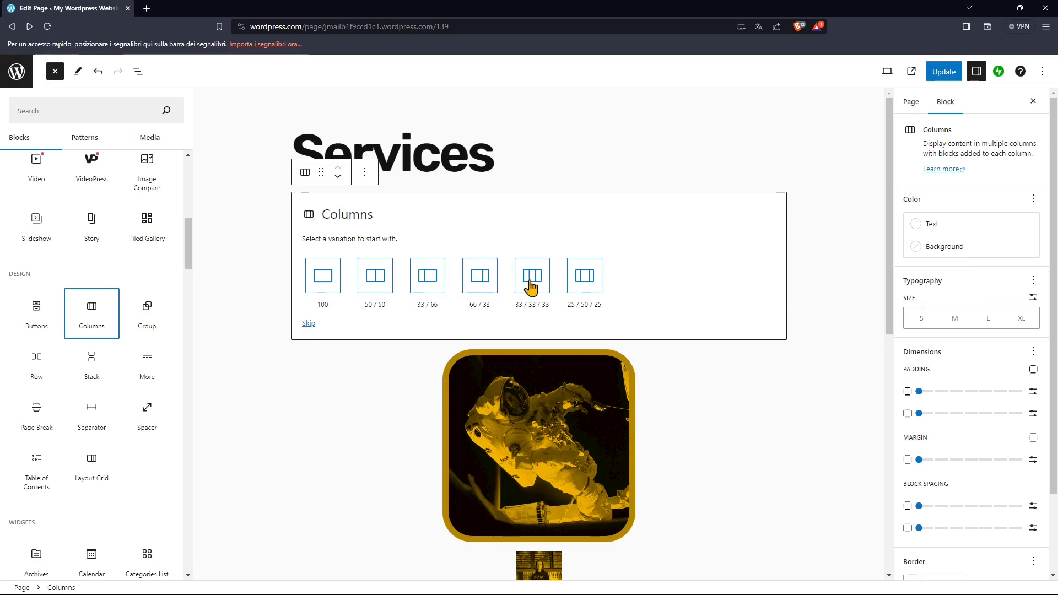
left_click(535, 284)
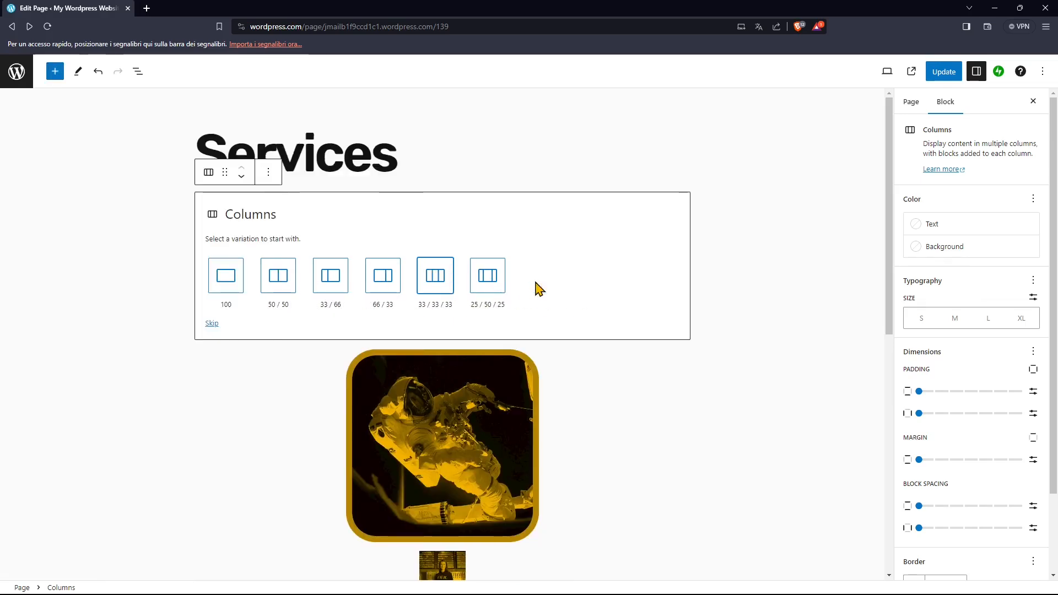
left_click(436, 278)
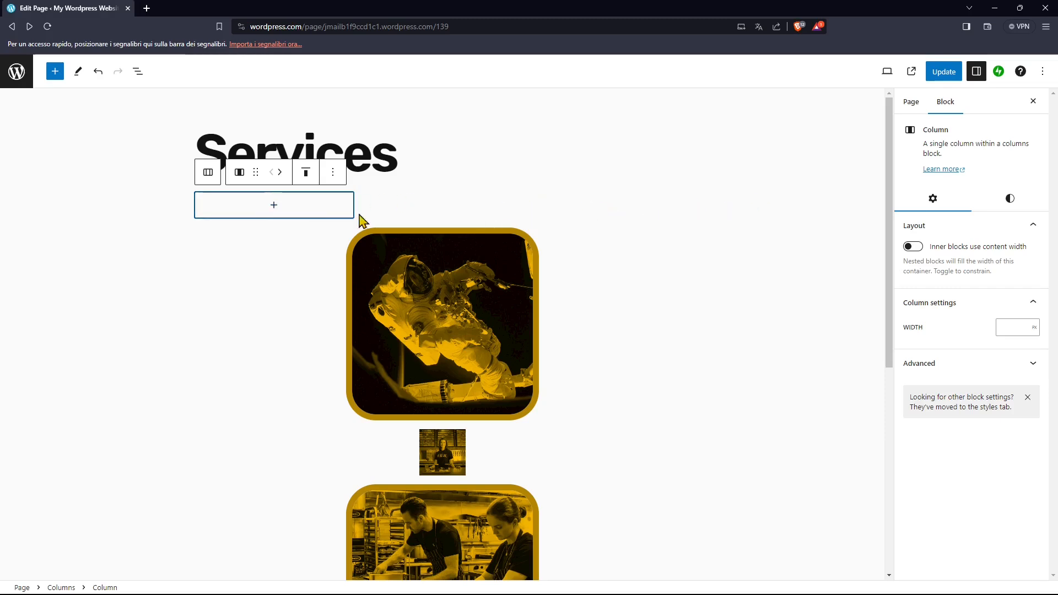
Add a paragraph reading "Column 1" to the first column, followed by an empty paragraph.
left_click(270, 205)
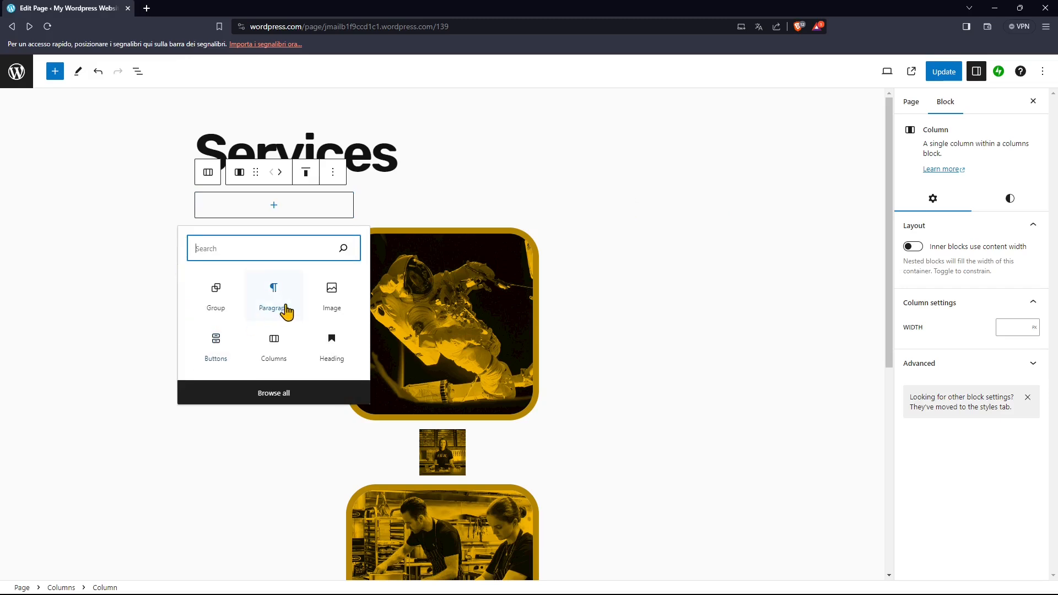
left_click(276, 300)
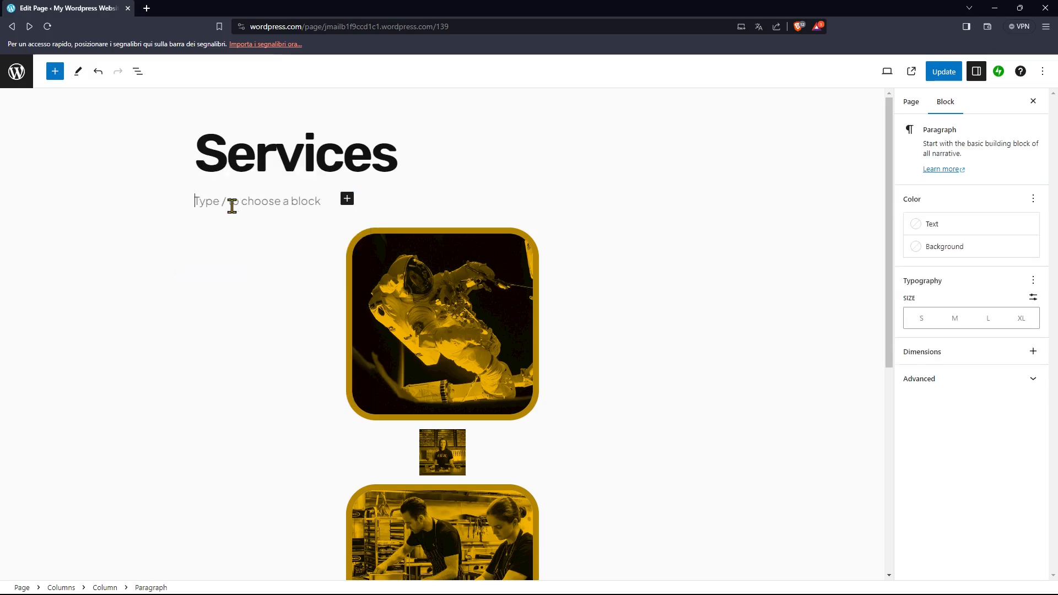
type("Column 1")
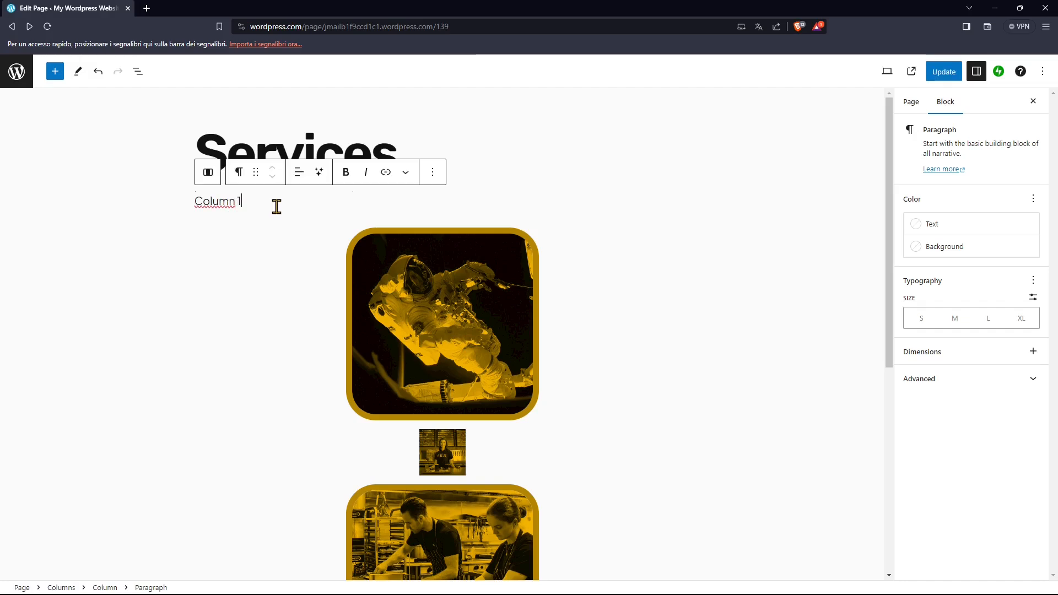
key("Return")
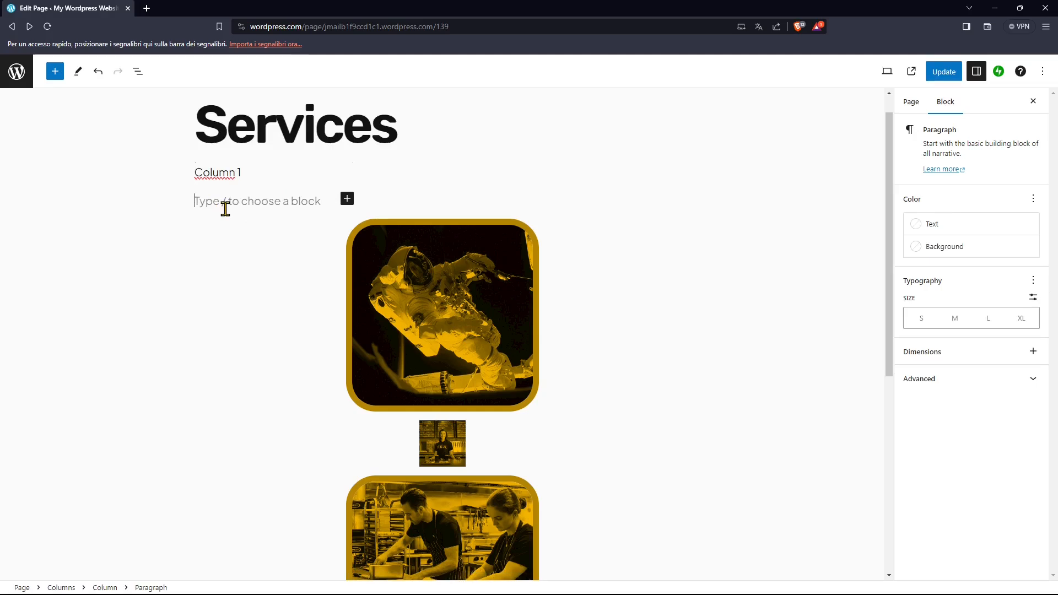
left_click(265, 174)
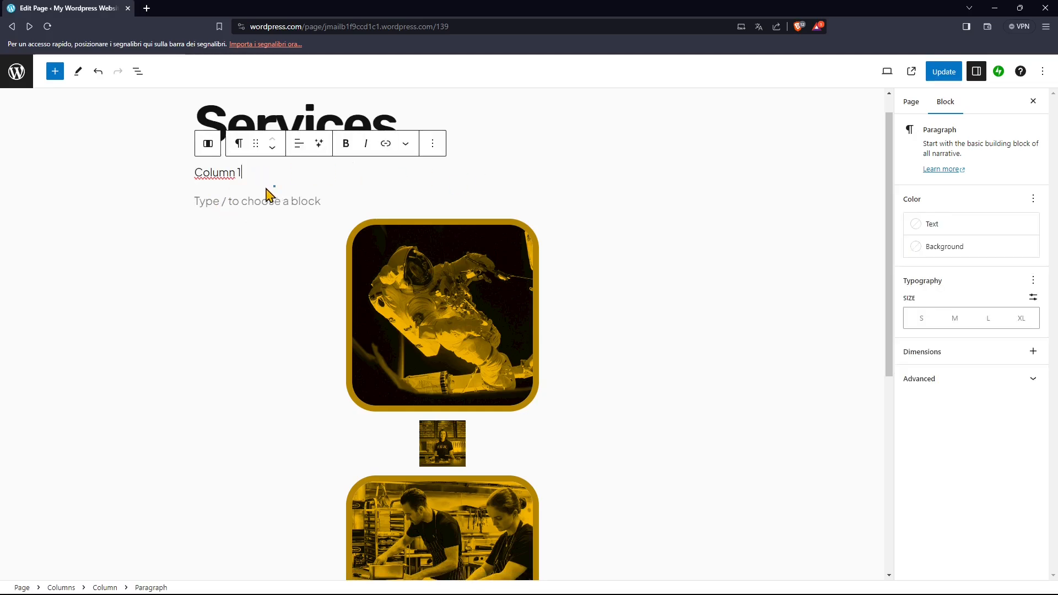
left_click(375, 183)
left_click(286, 175)
left_click(406, 182)
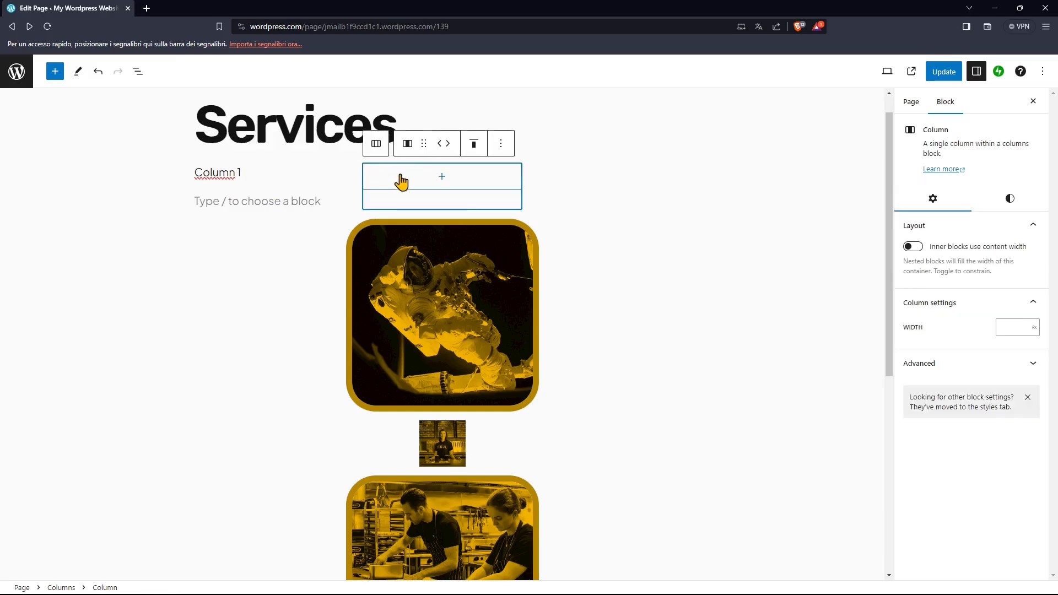
left_click(465, 186)
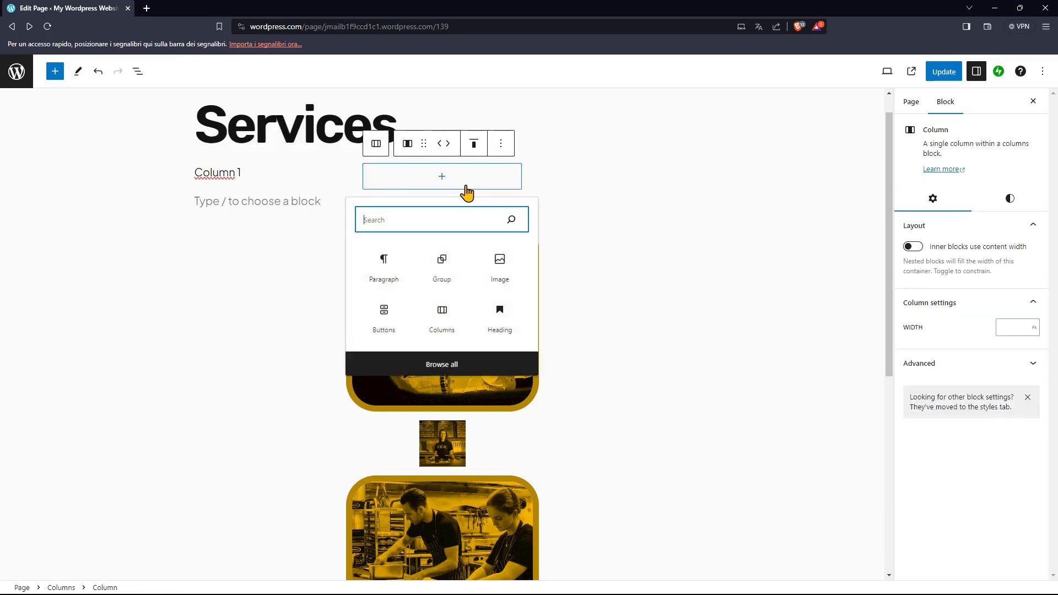
type("Columm")
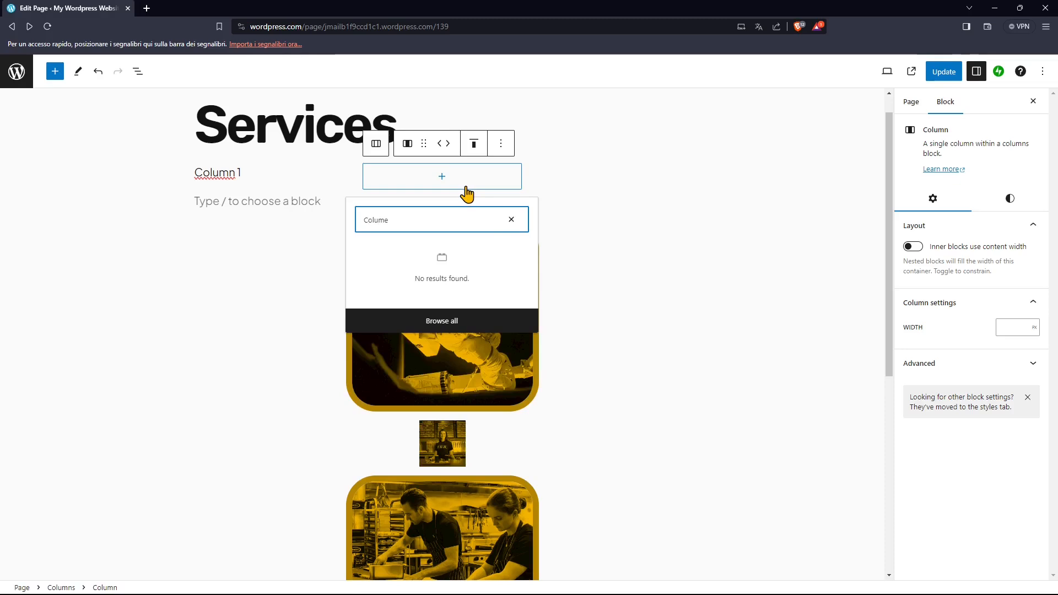
key("BackSpace")
type("n 2")
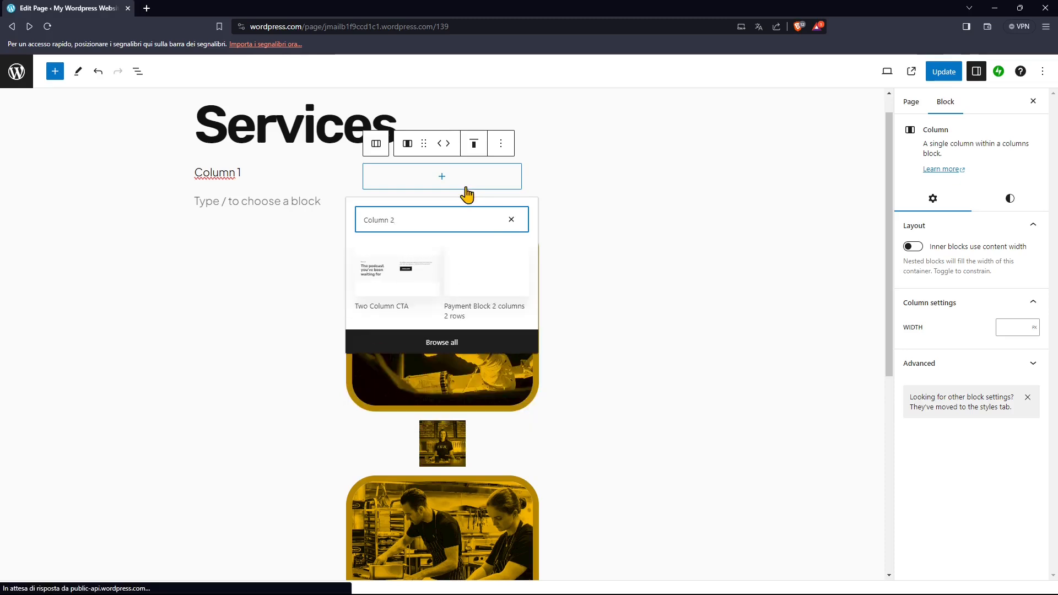
left_click(562, 183)
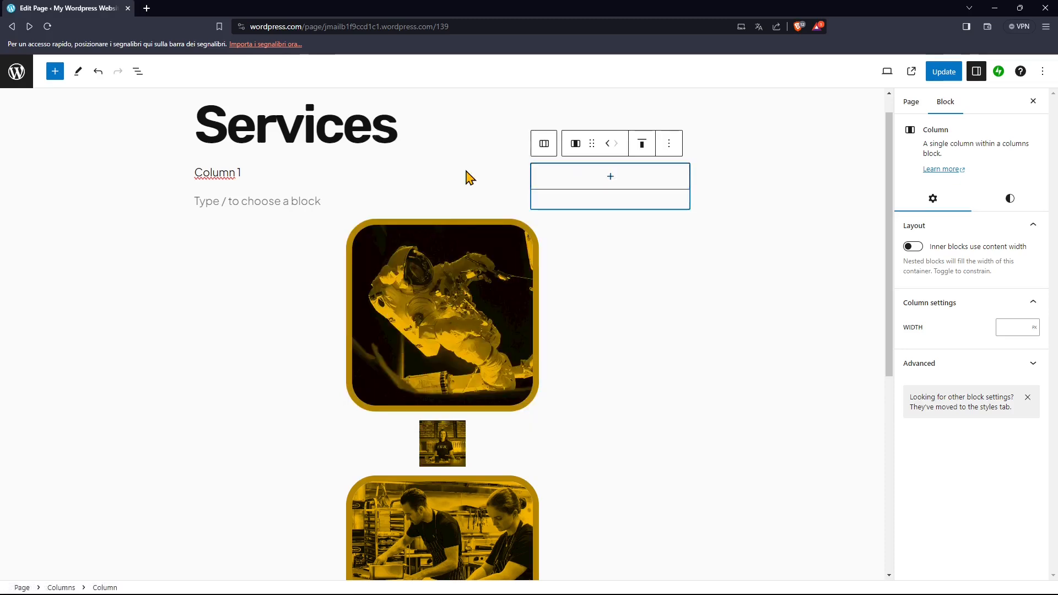
Add a paragraph reading "Column 2" to the second column.
left_click(419, 183)
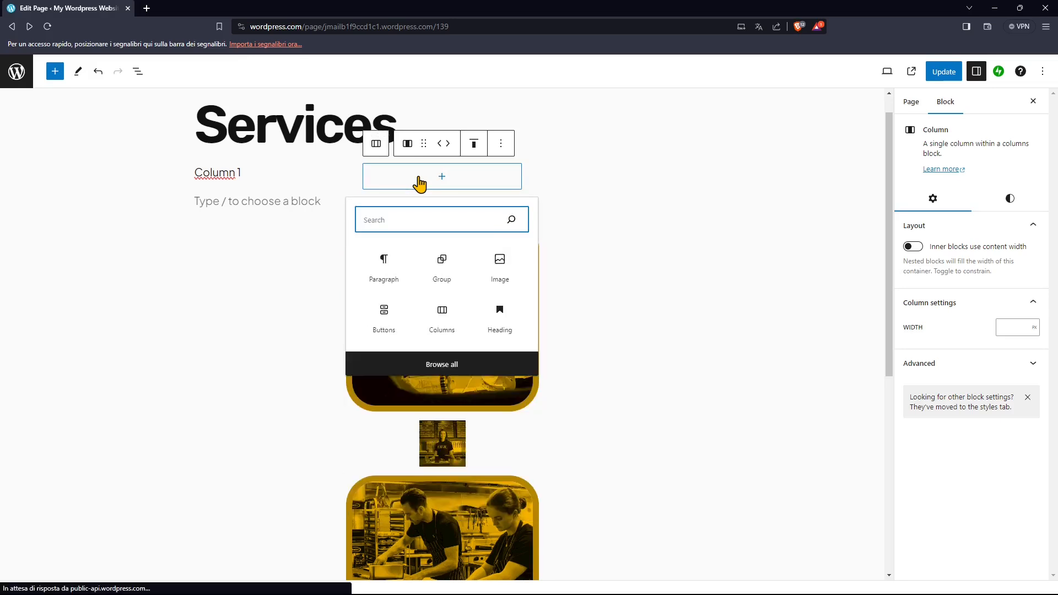
left_click(391, 282)
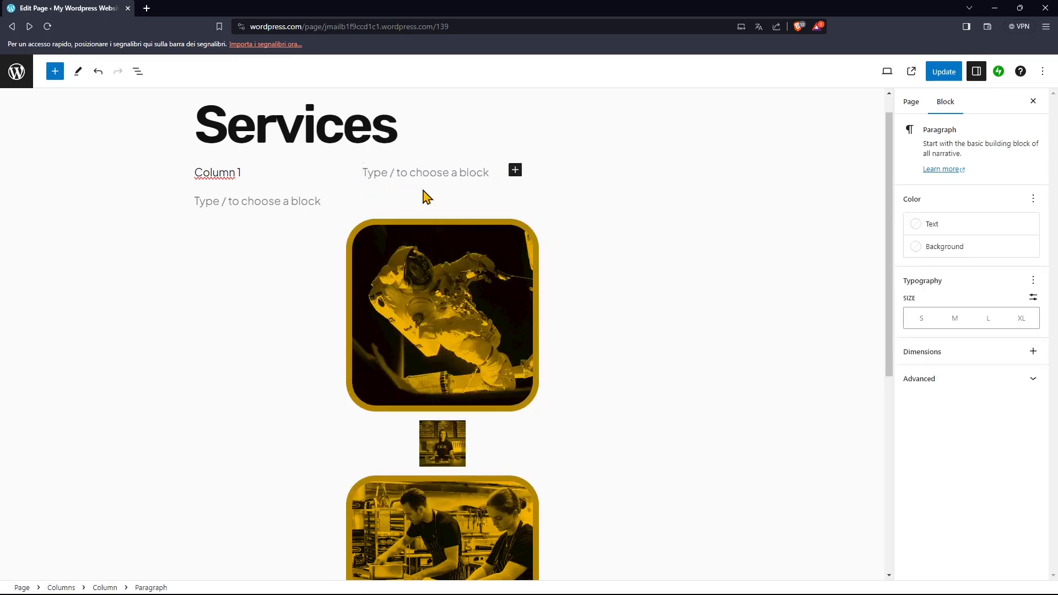
type("Column 2")
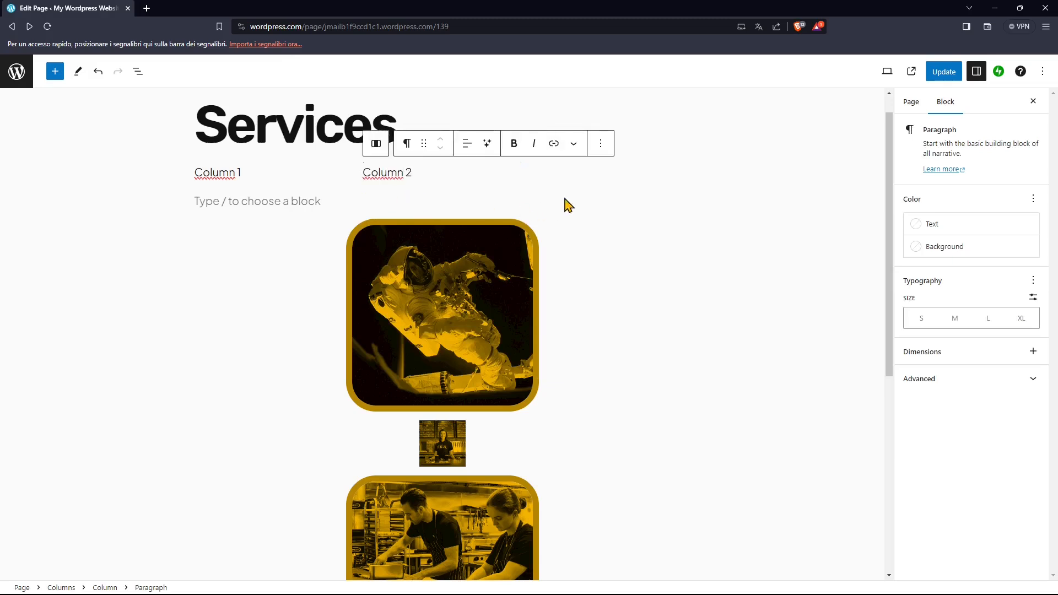
Add a paragraph reading "Column 3" to the third column.
left_click(636, 178)
left_click(611, 180)
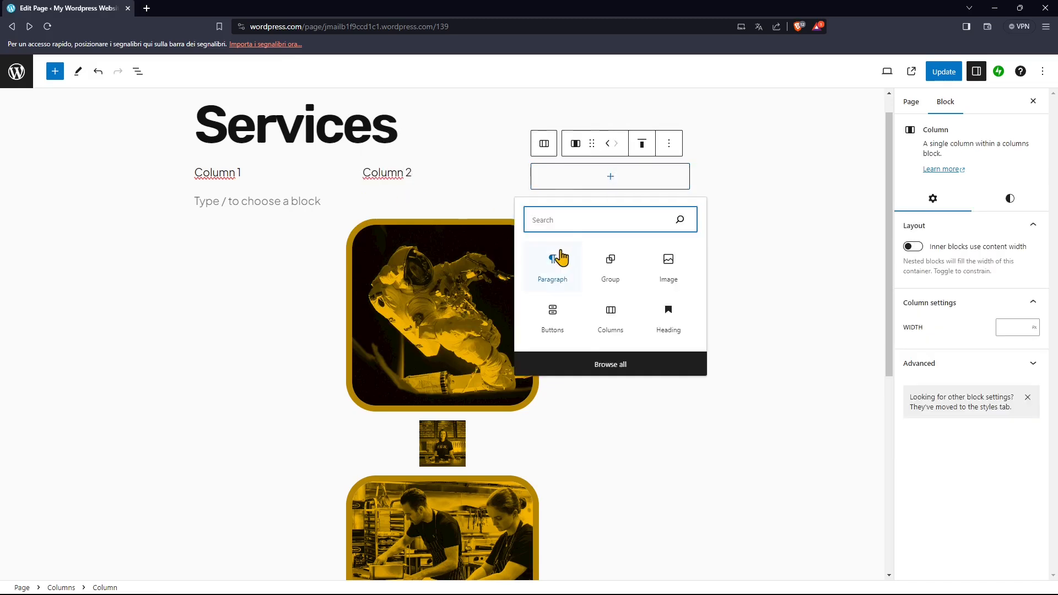
left_click(561, 254)
type("Columen")
key("BackSpace")
key("BackSpace")
type("n 3")
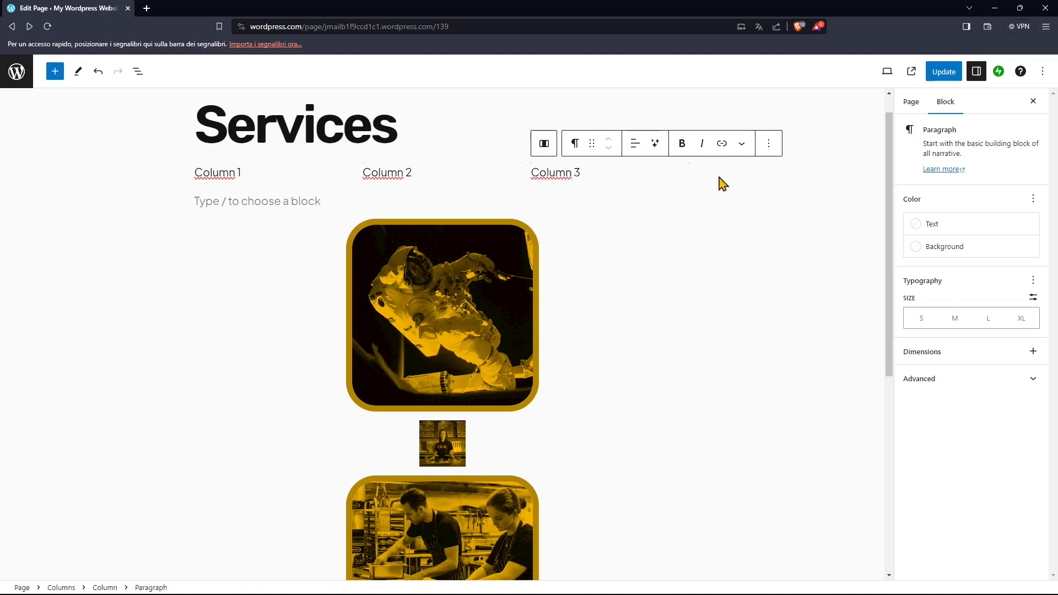
Select the whole Columns block to check its column settings, and preview the layout in the Mobile view.
left_click(527, 179)
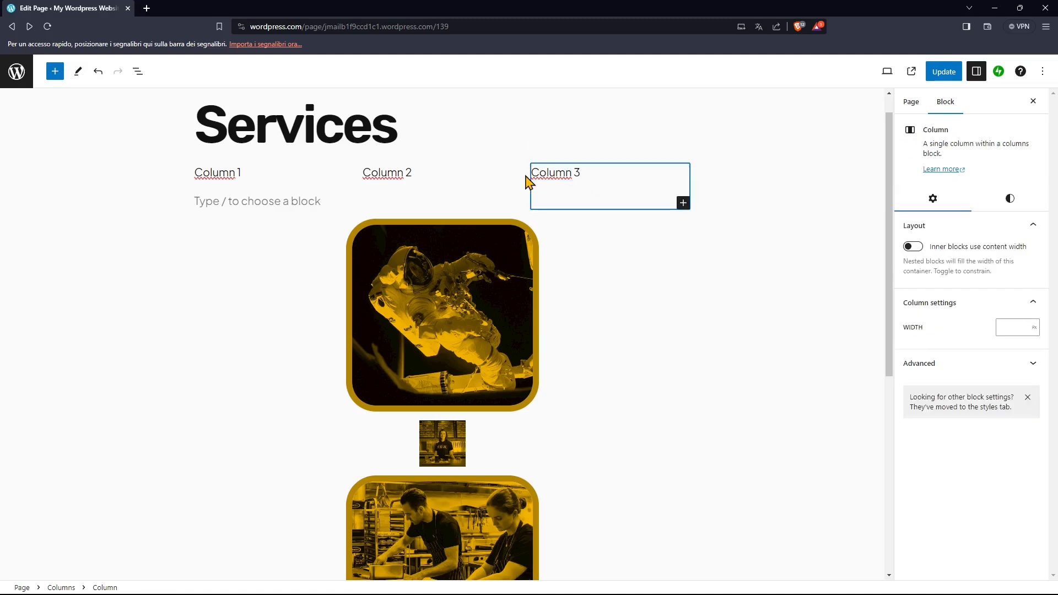
left_click(459, 174)
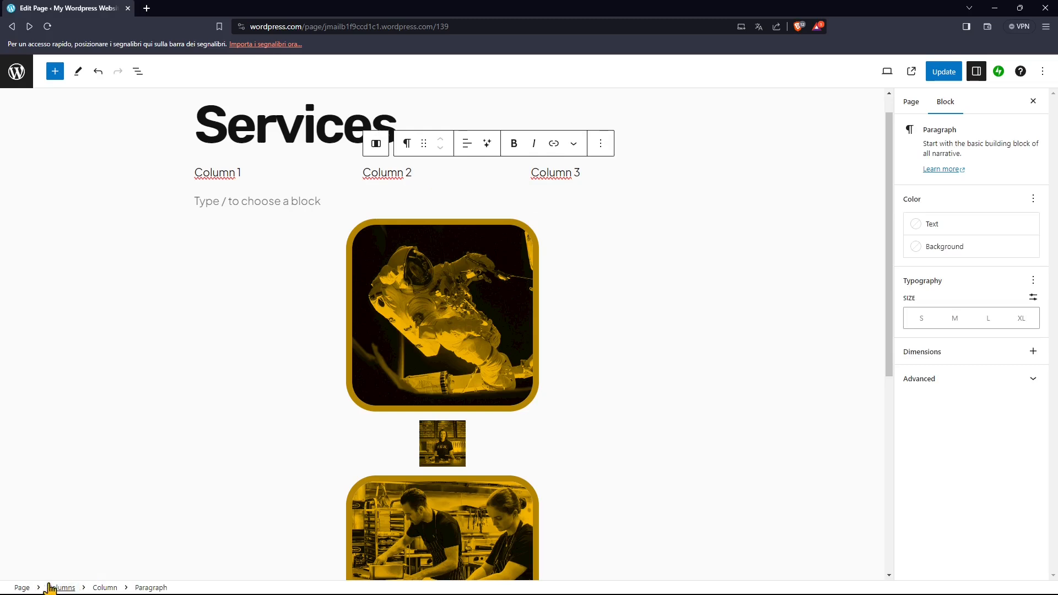
left_click(57, 588)
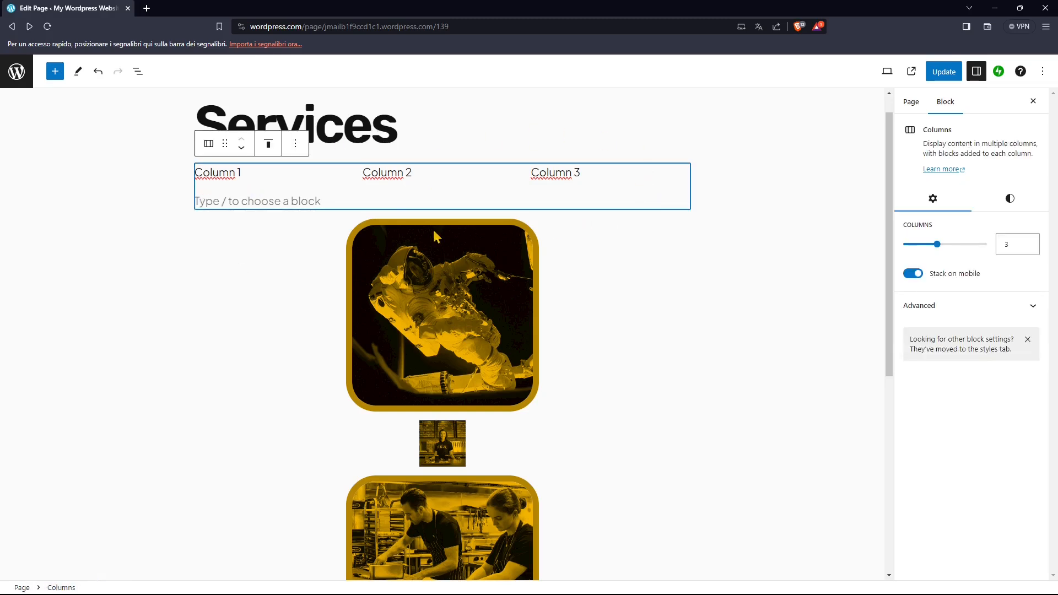
left_click_drag(938, 248, 943, 254)
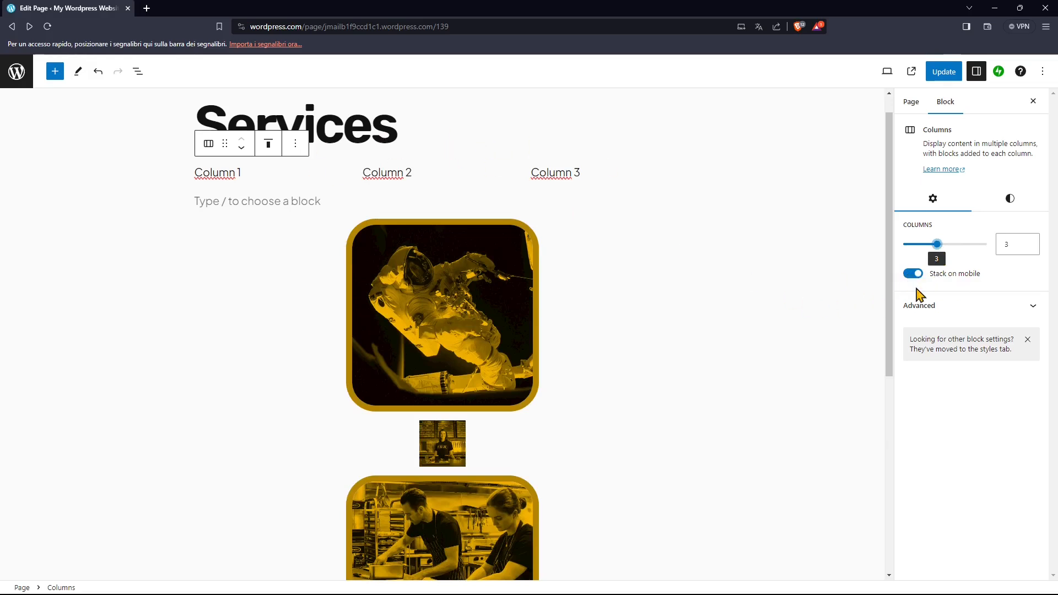
left_click(886, 72)
left_click(787, 144)
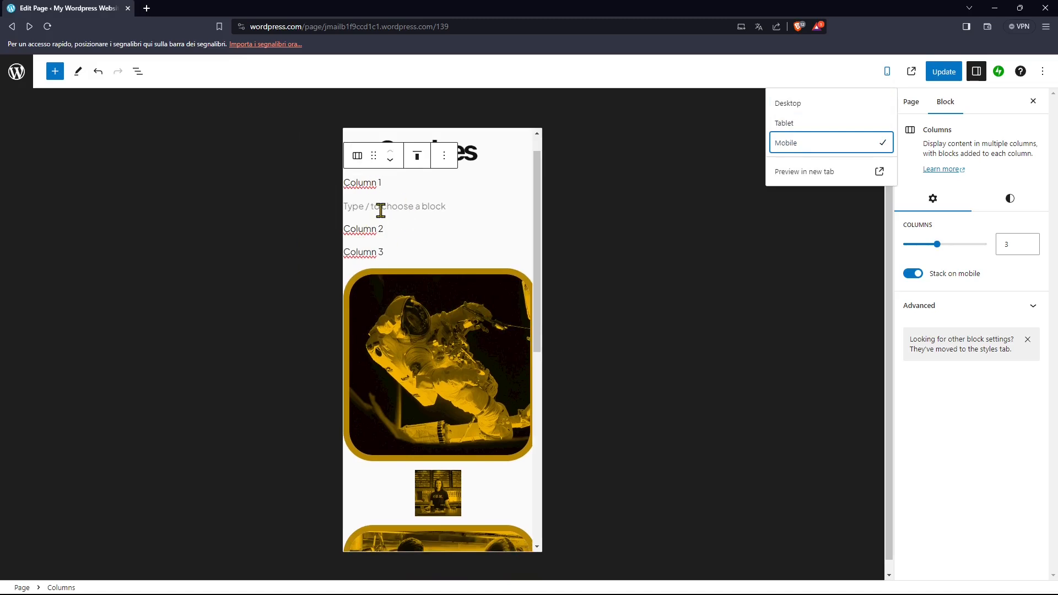
Delete the empty paragraph below "Column 1" and check the layout in the Tablet and Mobile previews before returning to Desktop.
left_click(363, 207)
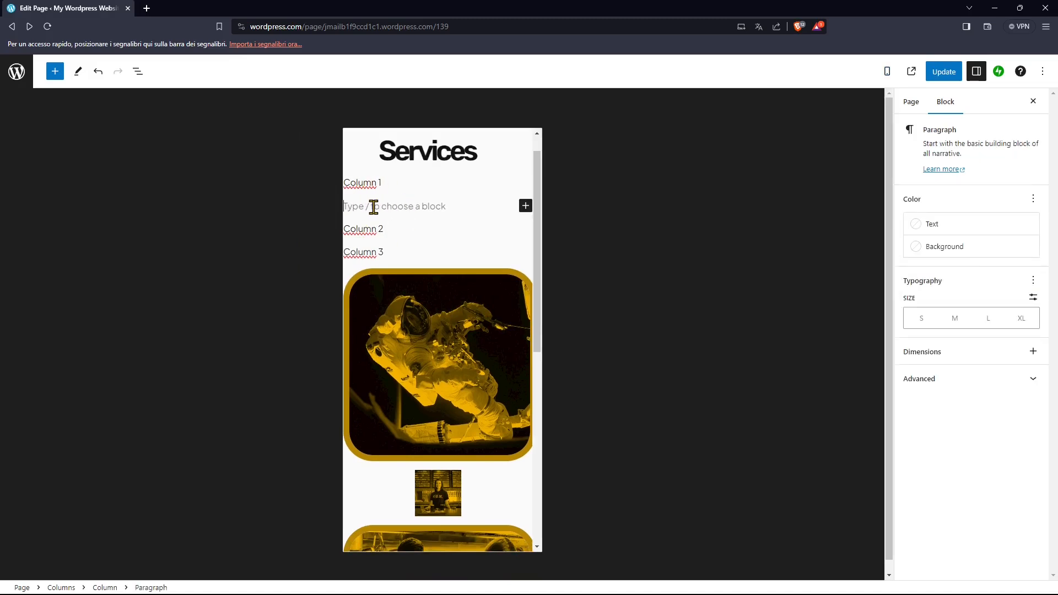
key("BackSpace")
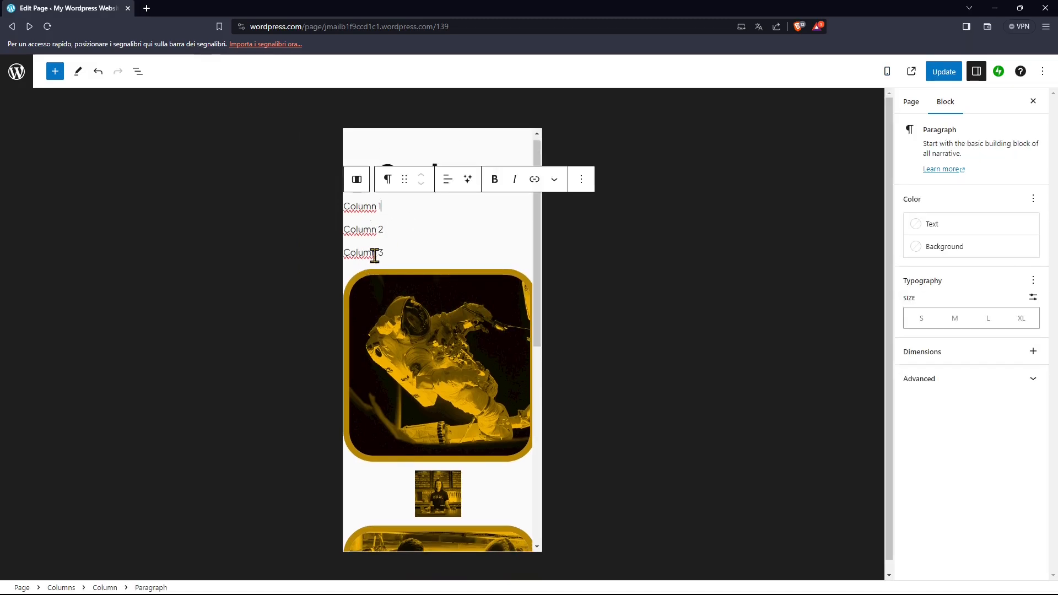
left_click(887, 71)
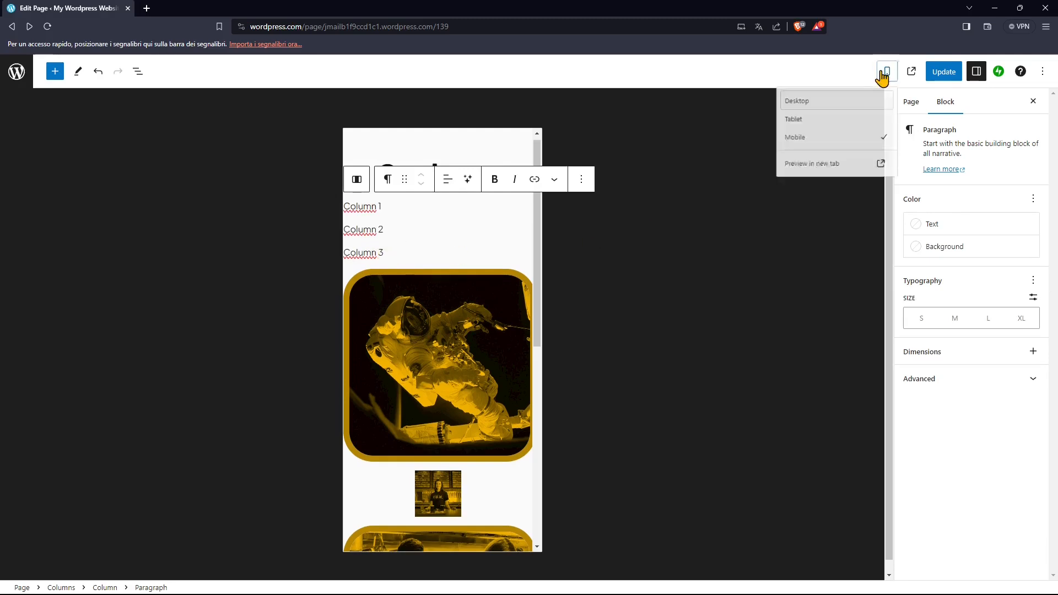
left_click(786, 131)
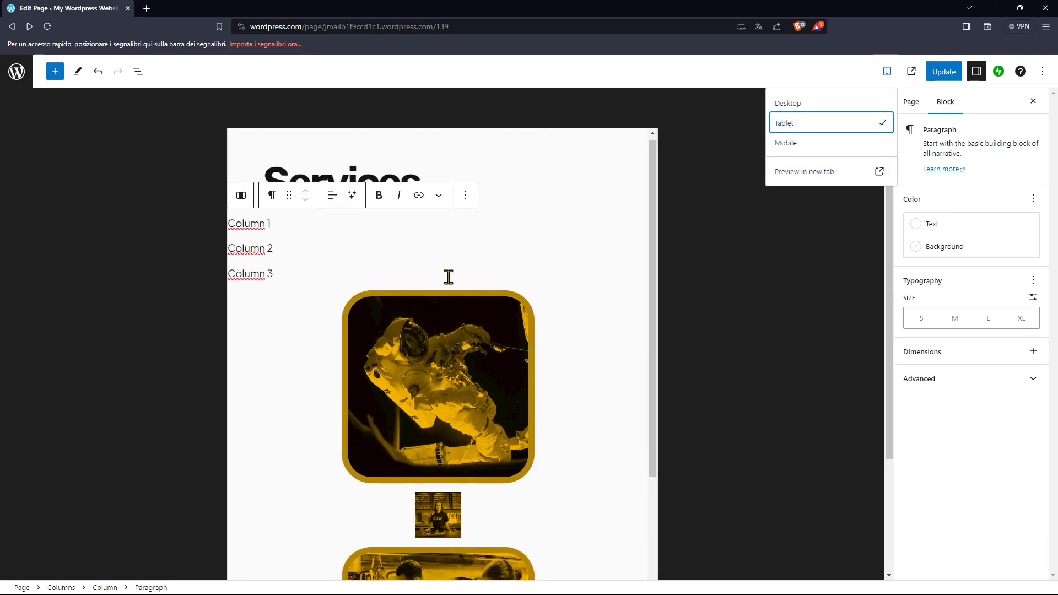
left_click(787, 144)
left_click(790, 107)
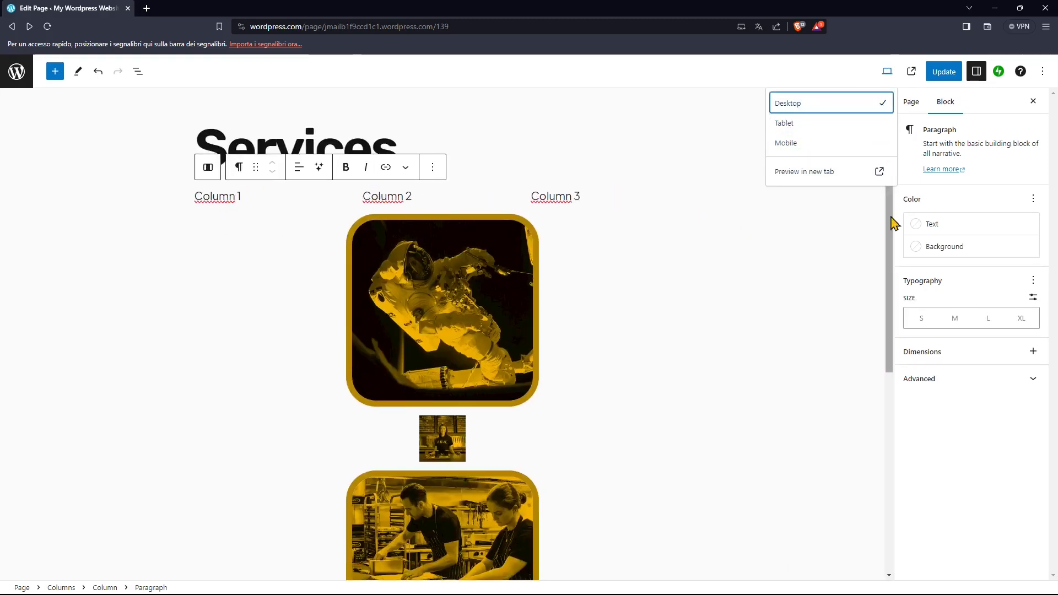
left_click(911, 102)
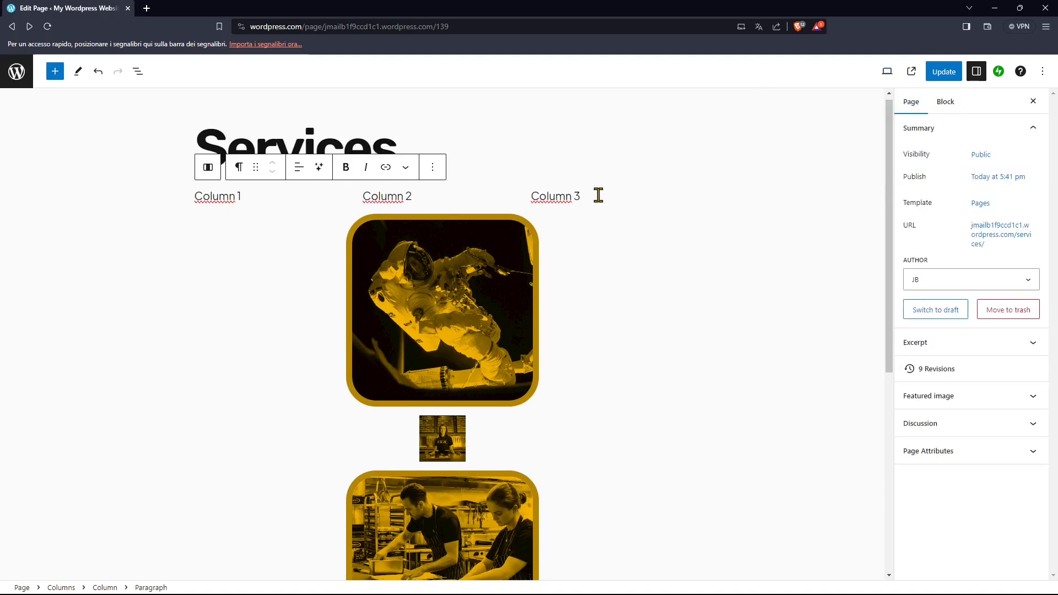
left_click(598, 195)
left_click(485, 187)
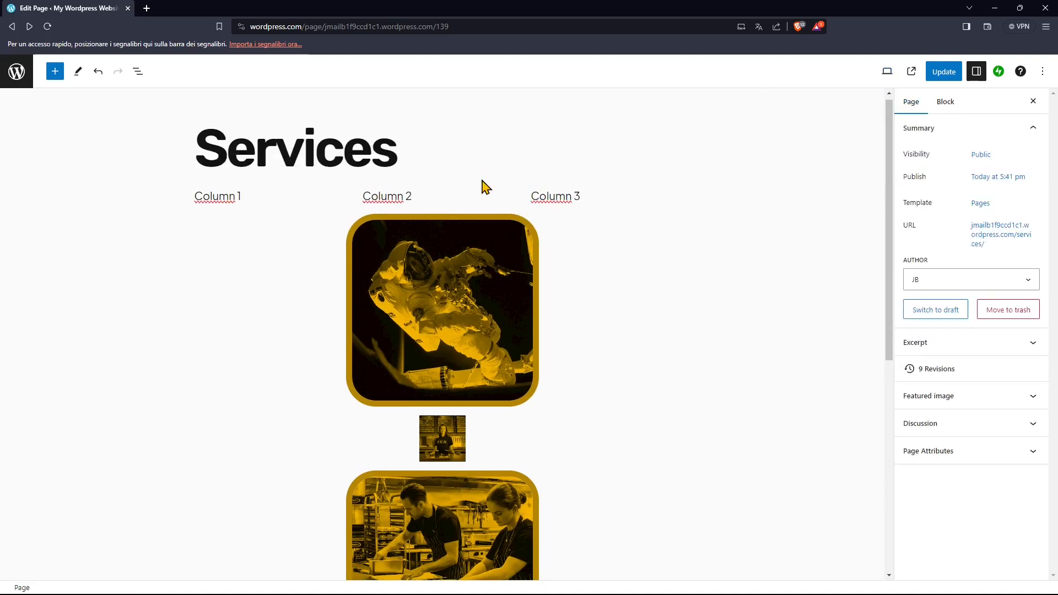
left_click(655, 202)
left_click(708, 214)
left_click(184, 196)
left_click(204, 210)
Turn off Stack on mobile for the whole Columns block, check it in the Mobile preview and return to the Desktop view.
left_click(197, 197)
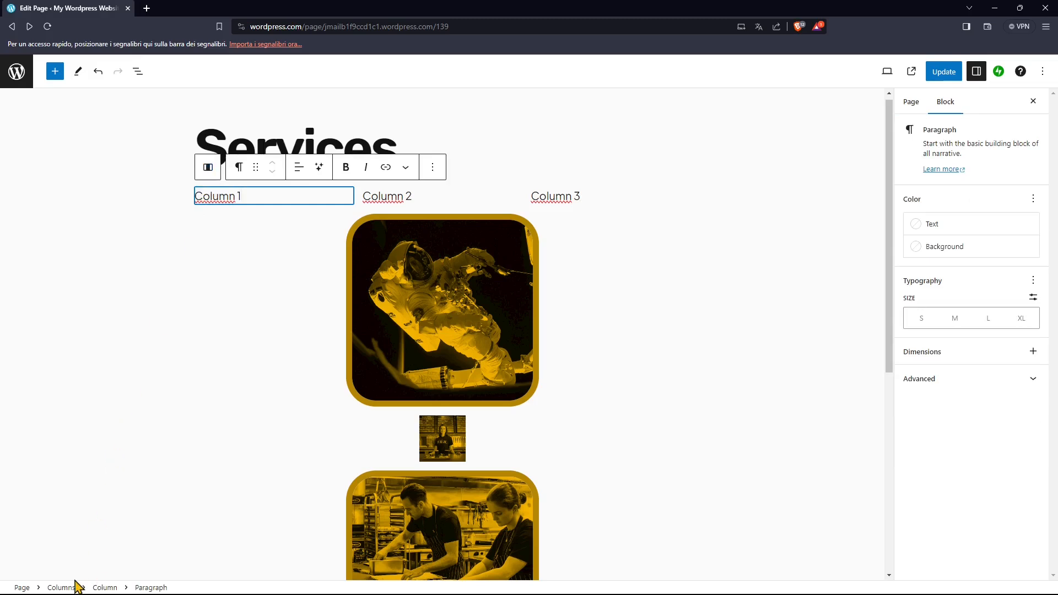
left_click(63, 588)
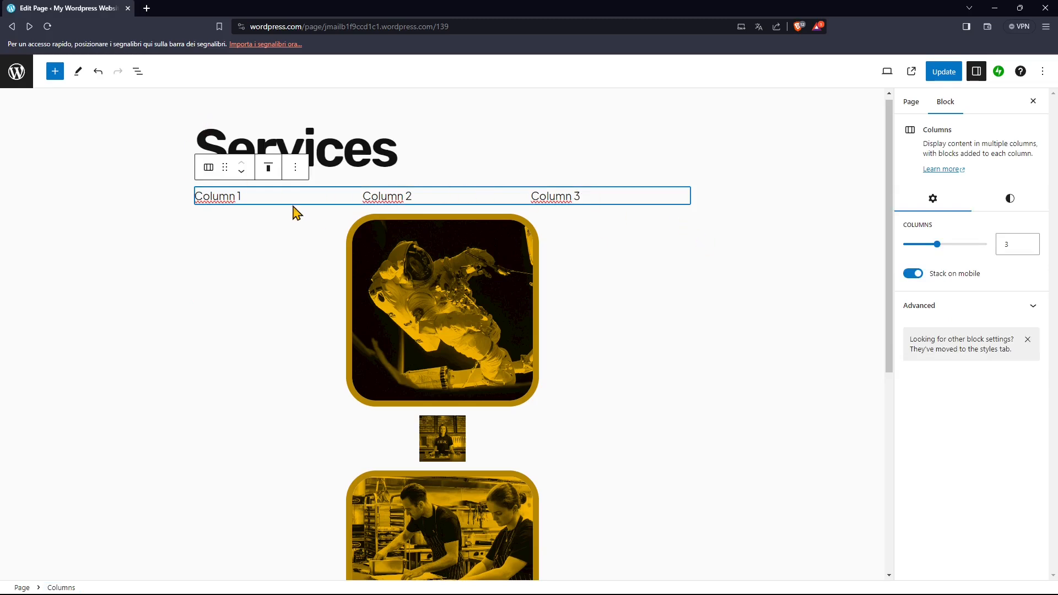
left_click(913, 274)
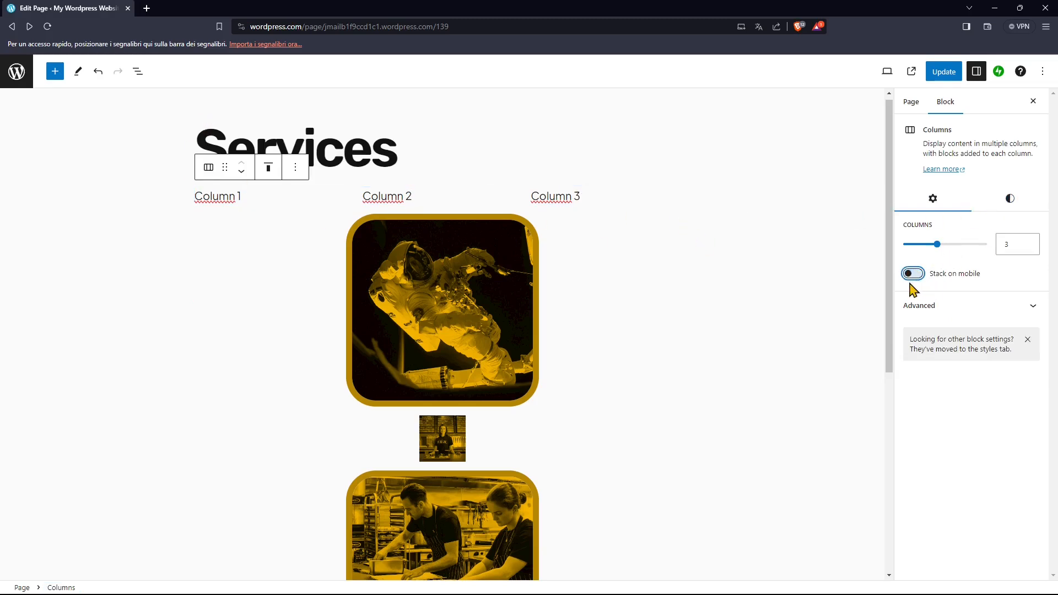
left_click(886, 74)
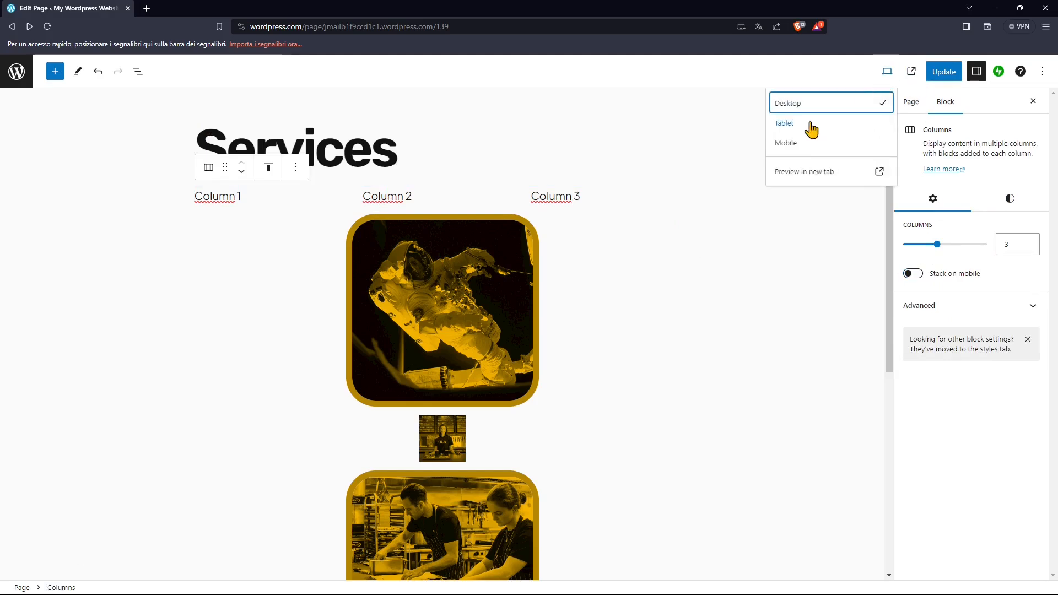
left_click(793, 143)
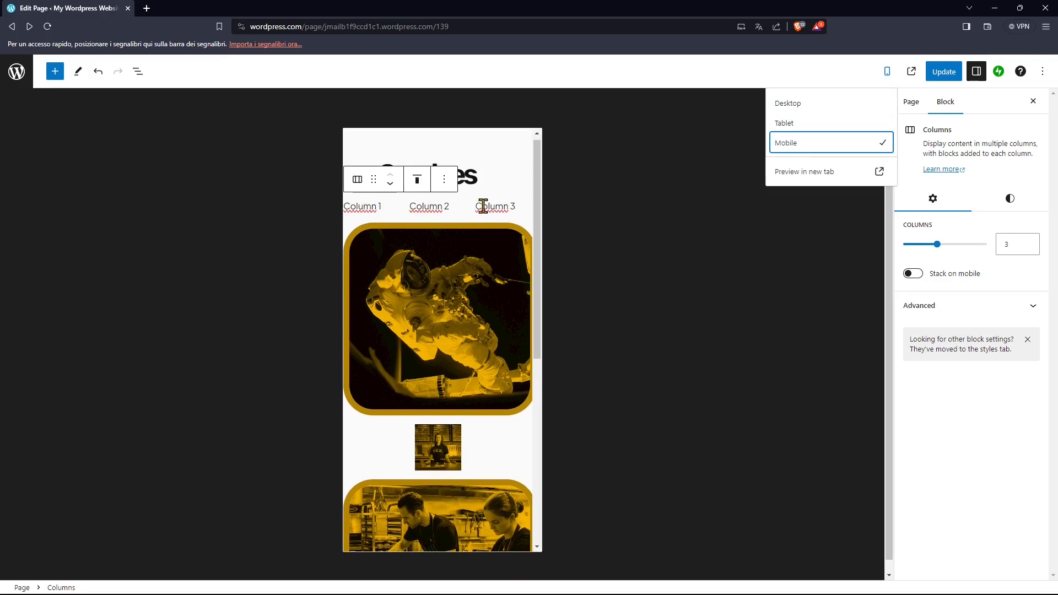
left_click(886, 72)
left_click(886, 72)
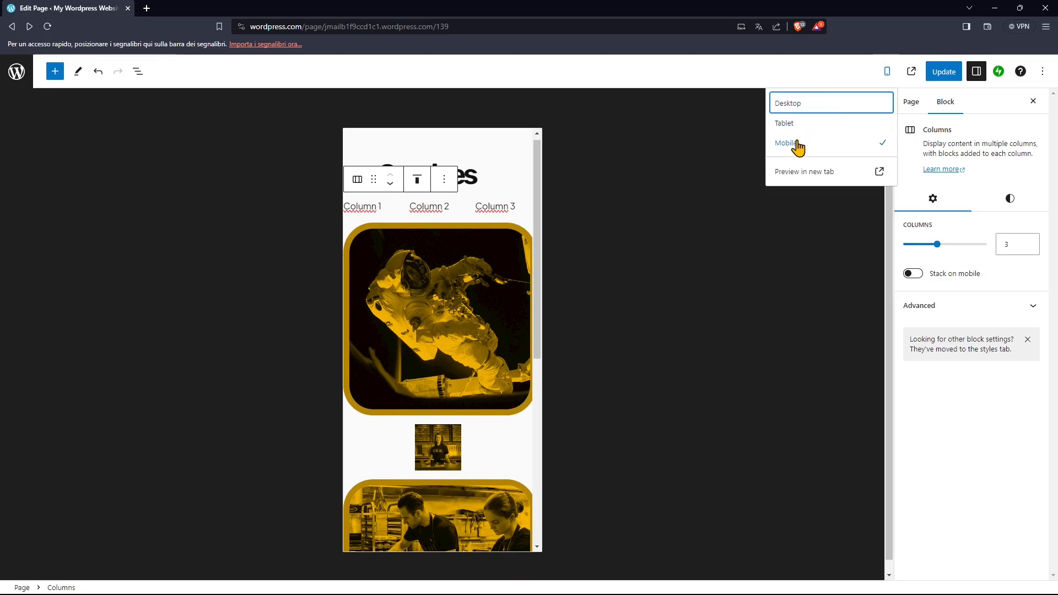
left_click(796, 104)
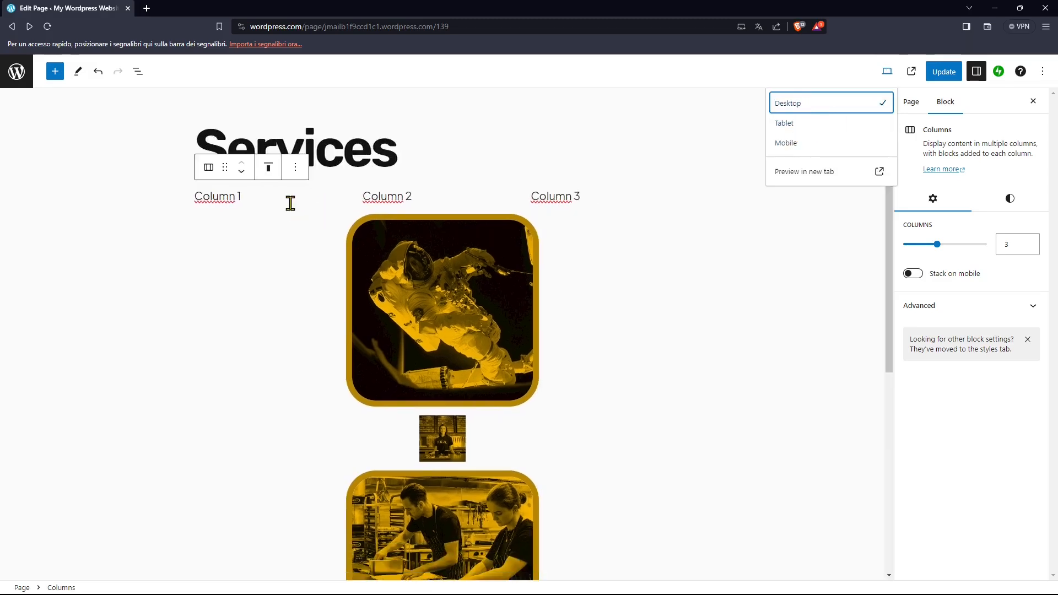
Turn Stack on mobile back on for the Columns block and expand its advanced settings.
left_click(60, 588)
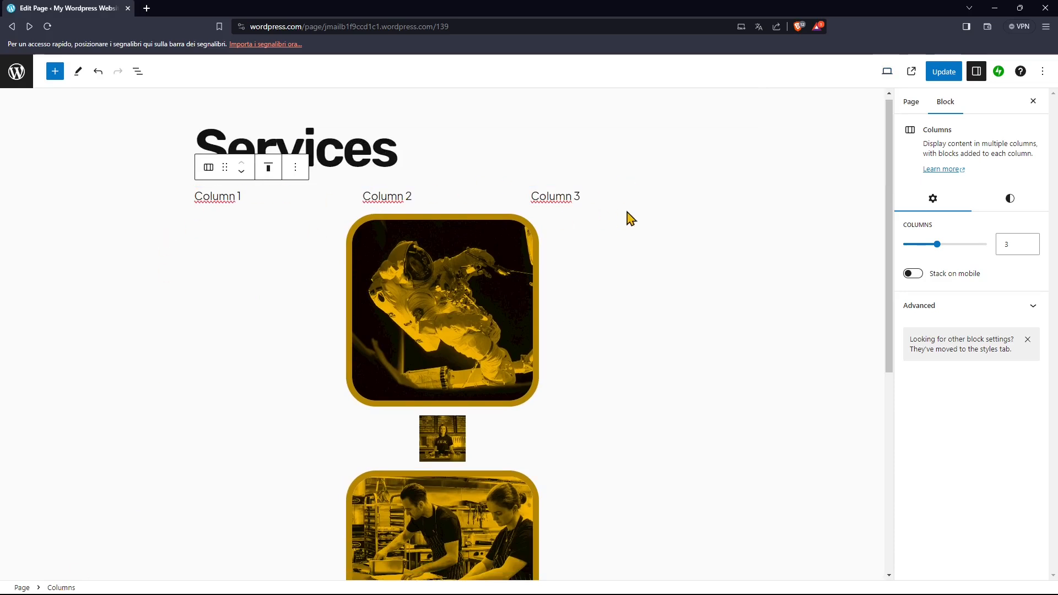
left_click(912, 273)
left_click(928, 307)
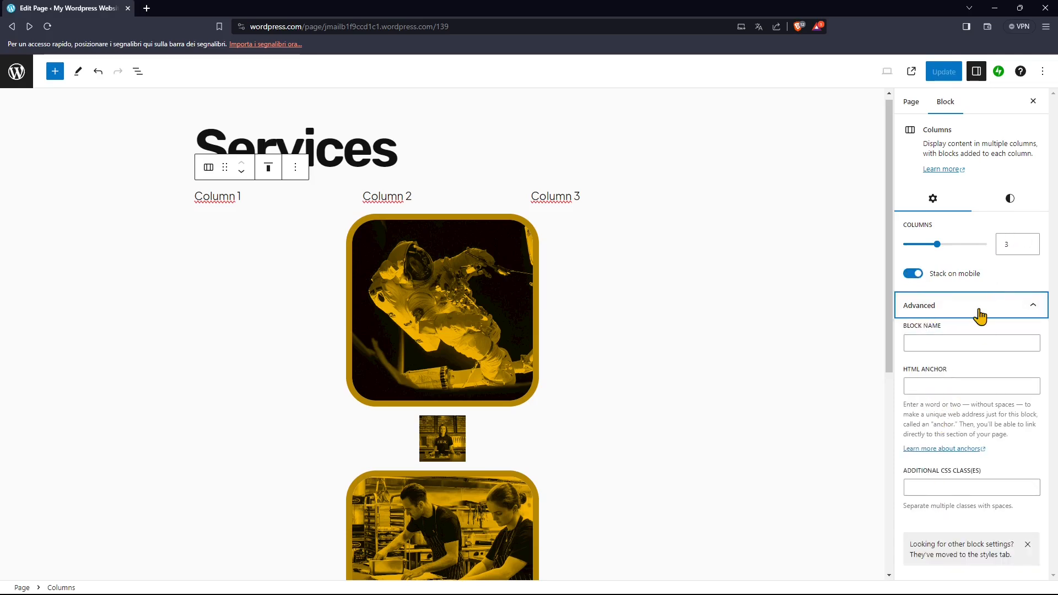
Try Vivid red text on a Primary black background for the Columns block.
left_click(1003, 205)
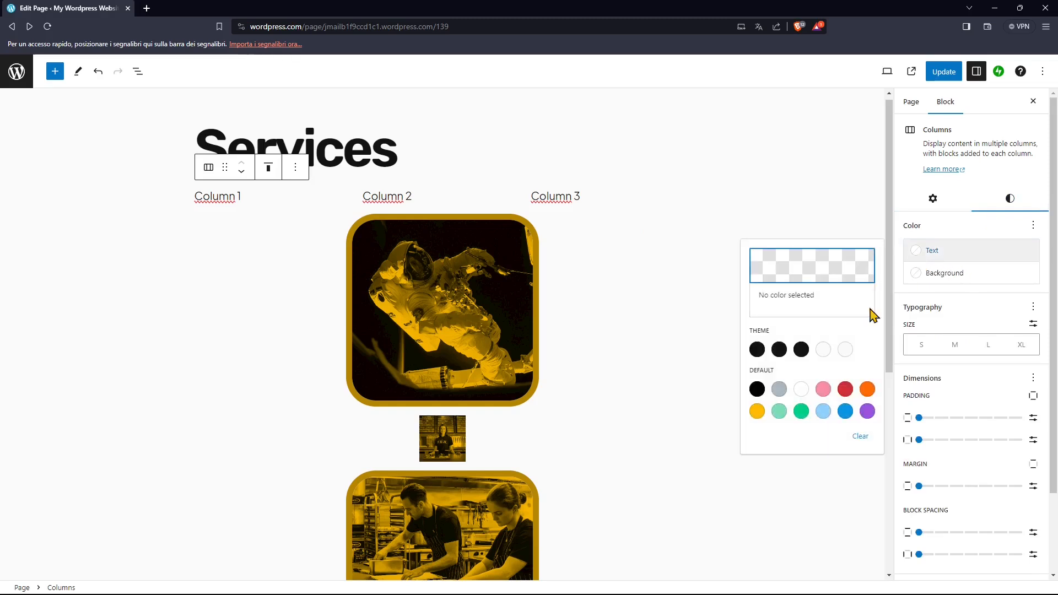
left_click(845, 390)
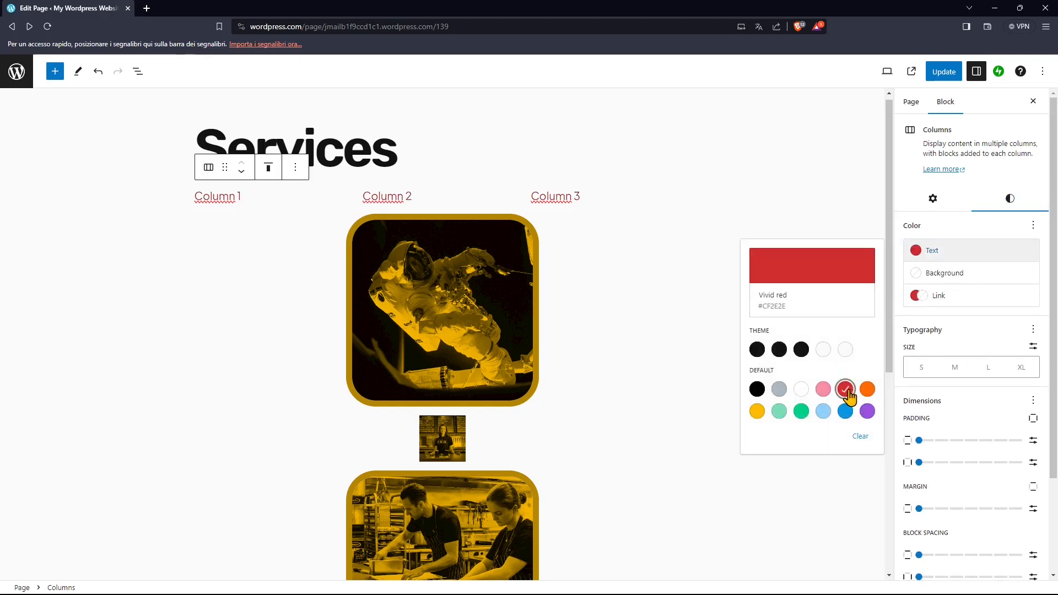
left_click(918, 276)
left_click(802, 398)
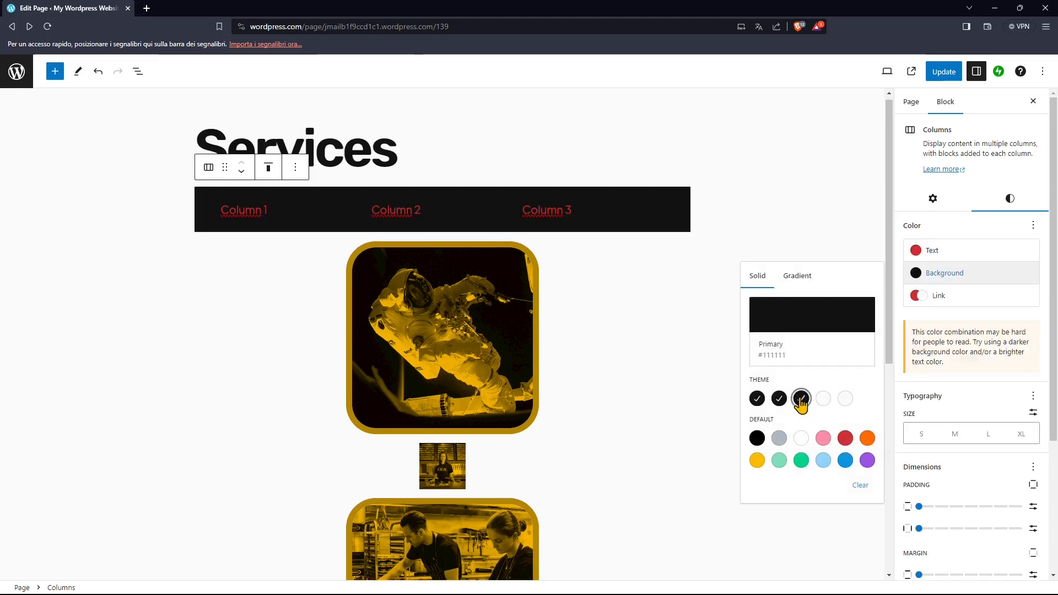
Set the Columns block's text color to Luminous vivid amber and its background to the custom dark gray #3F3F3F.
left_click(918, 252)
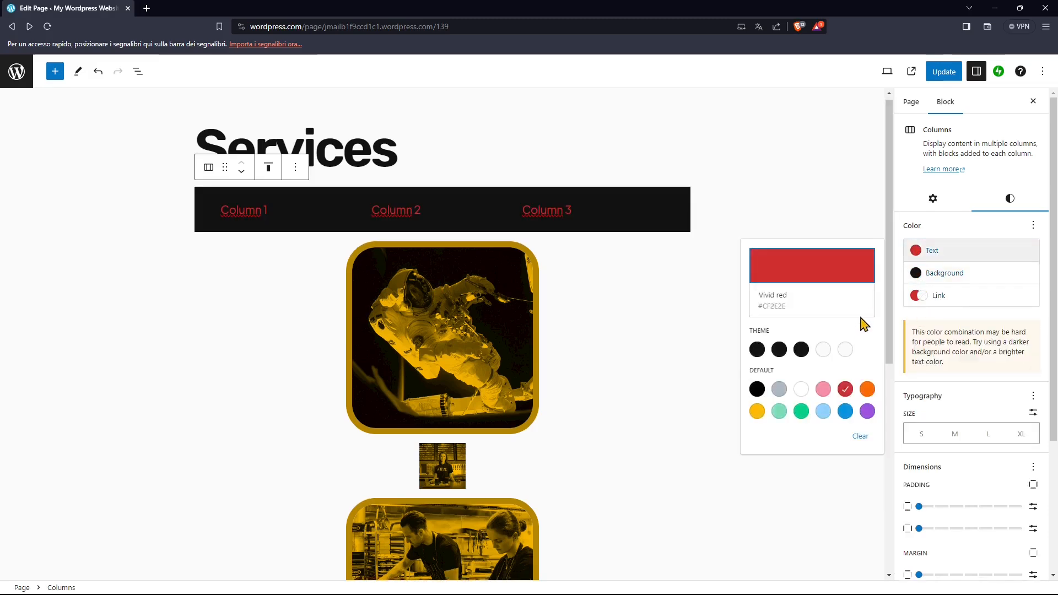
left_click(757, 411)
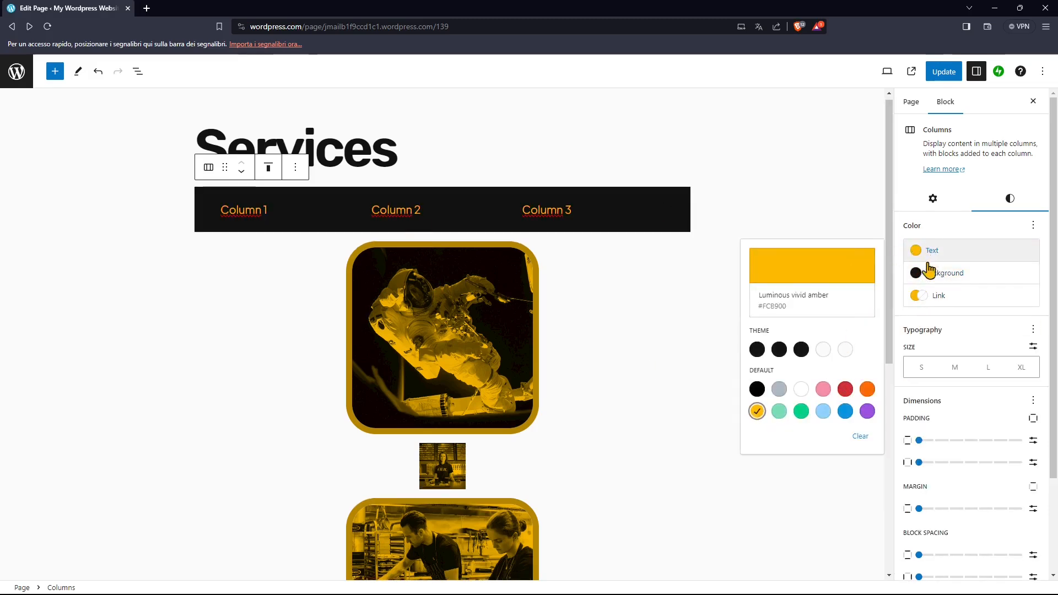
left_click(920, 274)
left_click(832, 319)
left_click_drag(661, 359, 590, 391)
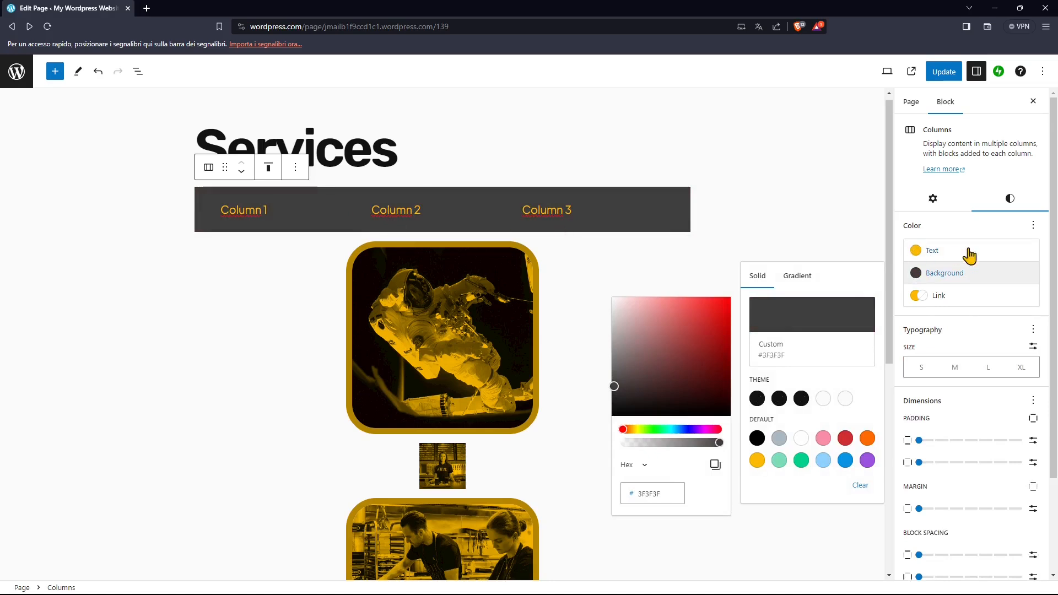
Compare the text sizes for the Columns block and set its typography size to Medium.
left_click(932, 368)
left_click(952, 367)
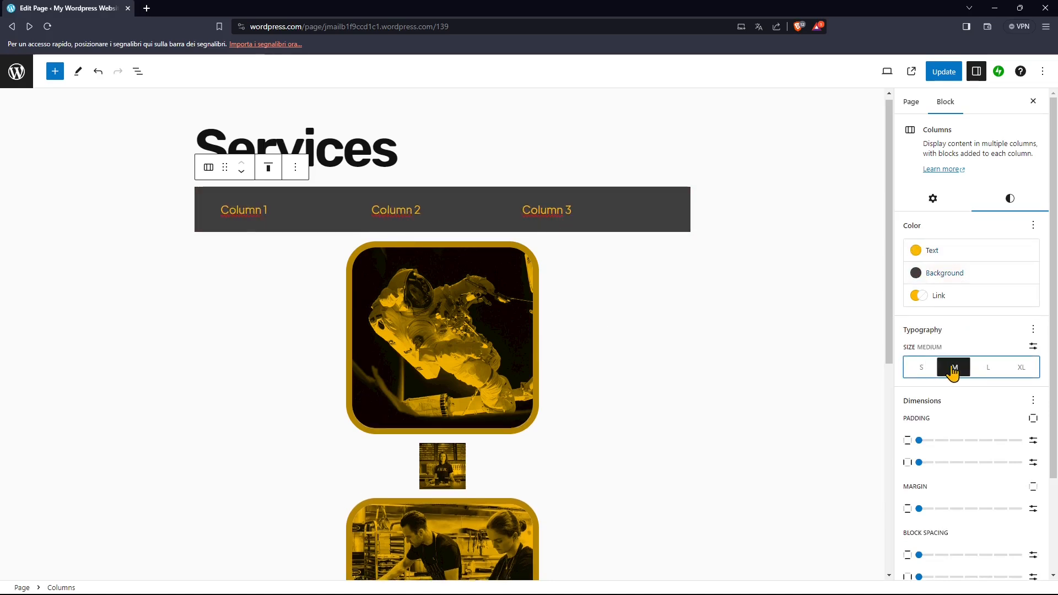
left_click(989, 367)
left_click(1021, 368)
left_click(990, 368)
left_click(954, 368)
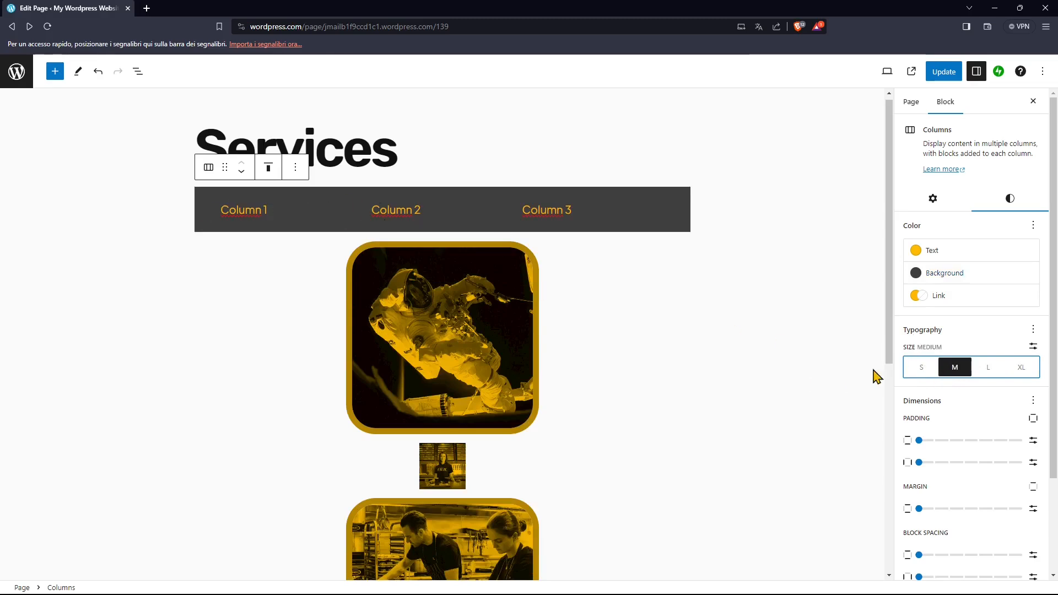
Set the Columns block's vertical and horizontal padding, margin and both block spacings to the third notch.
left_click_drag(919, 441, 964, 469)
scroll(937, 468, "down", 1)
scroll(937, 471, "down", 1)
scroll(1001, 491, "down", 1)
Give the Columns block an amber border 8 px wide with slightly rounded corners.
left_click(913, 518)
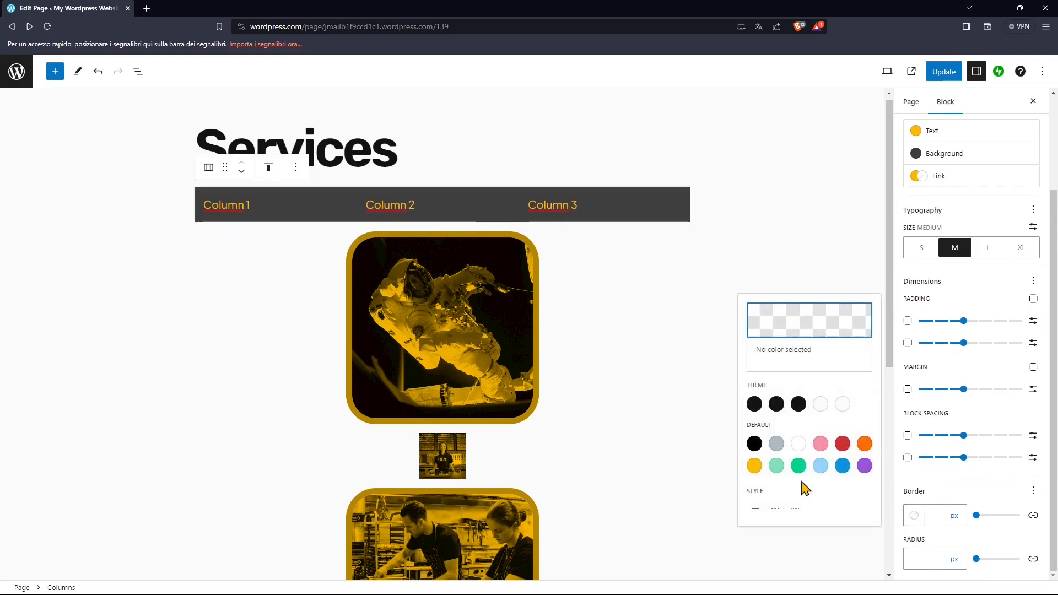
left_click(754, 444)
left_click_drag(976, 516, 981, 522)
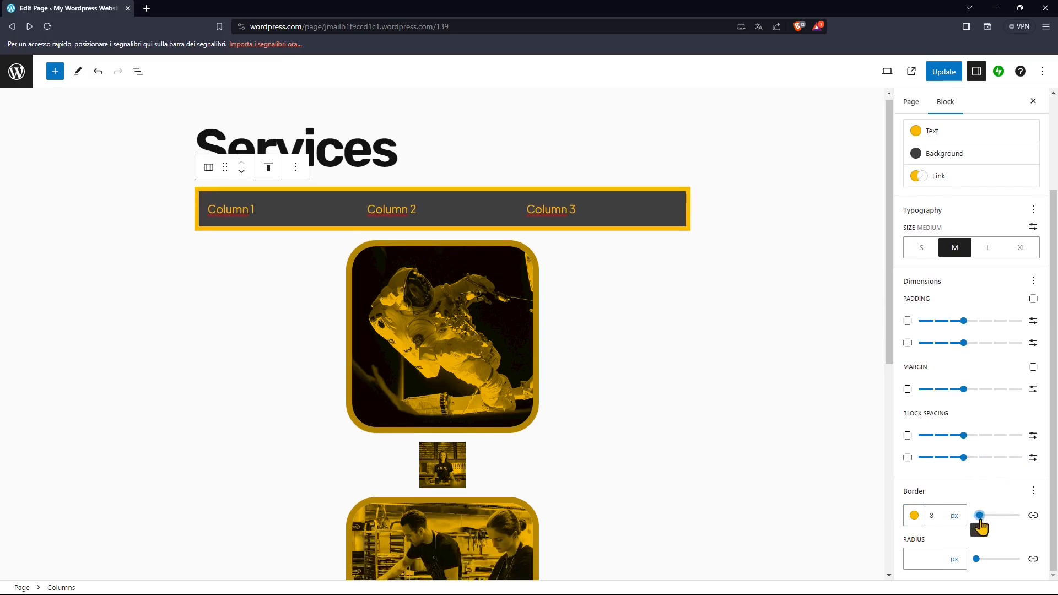
mouse_move(978, 561)
left_mouse_down()
mouse_move(1006, 565)
mouse_move(979, 564)
left_mouse_up()
Set the vertical alignment of the Columns block to Align middle.
scroll(940, 324, "up", 1)
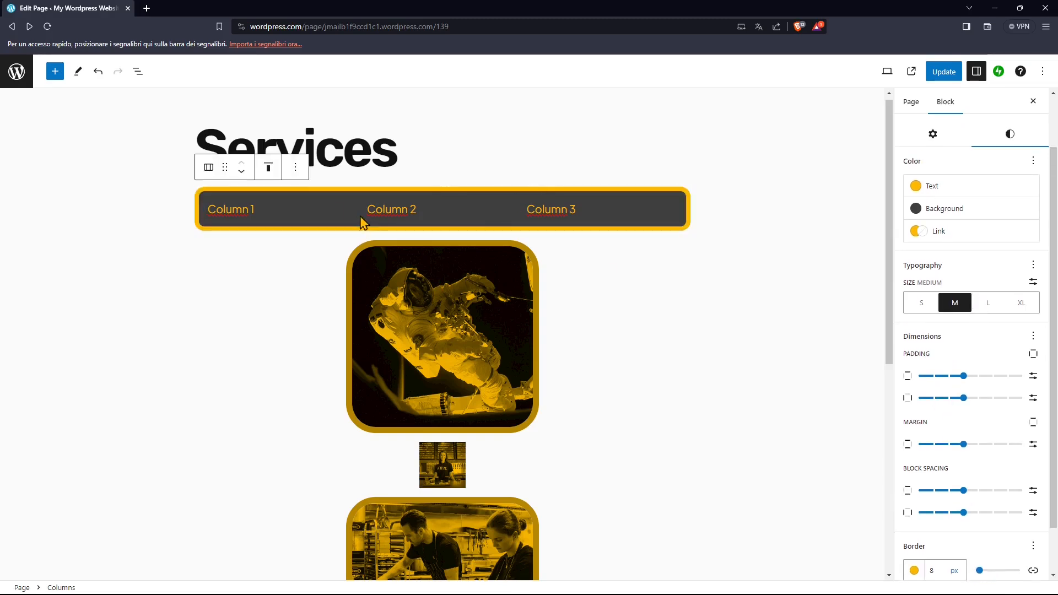
left_click(269, 169)
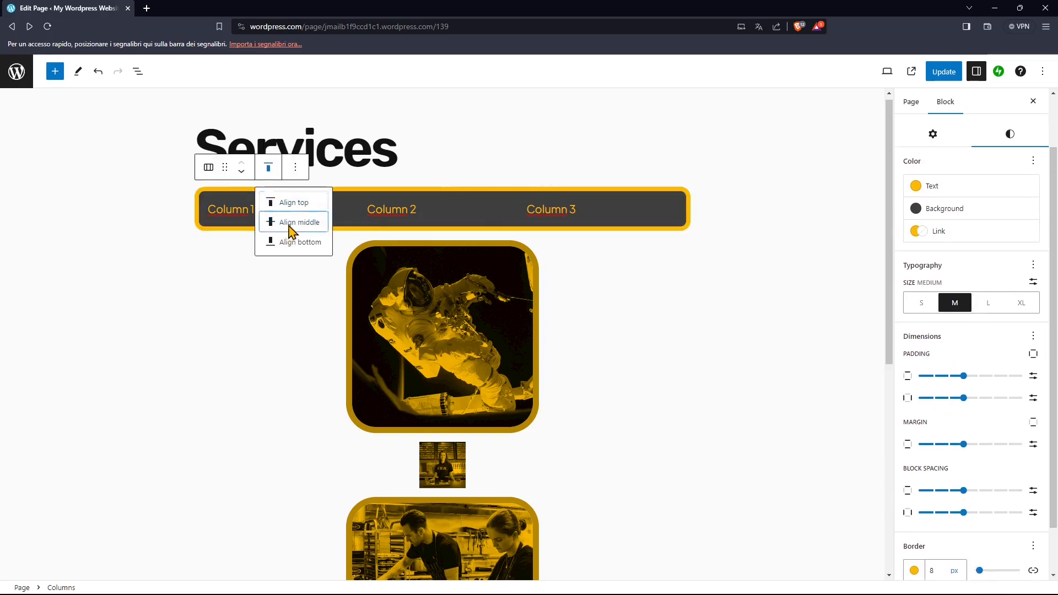
left_click(282, 220)
Center the text of the "Column 1", "Column 2" and "Column 3" paragraphs, leaving no block selected.
left_click(301, 208)
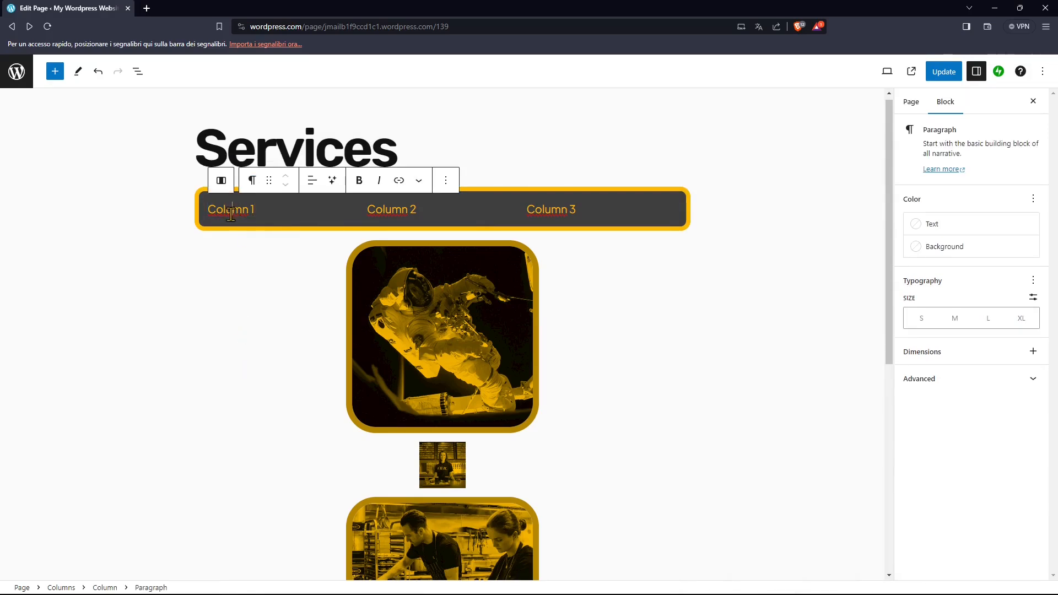
left_click(312, 181)
left_click(329, 227)
left_click(401, 210)
left_click(471, 181)
left_click(489, 234)
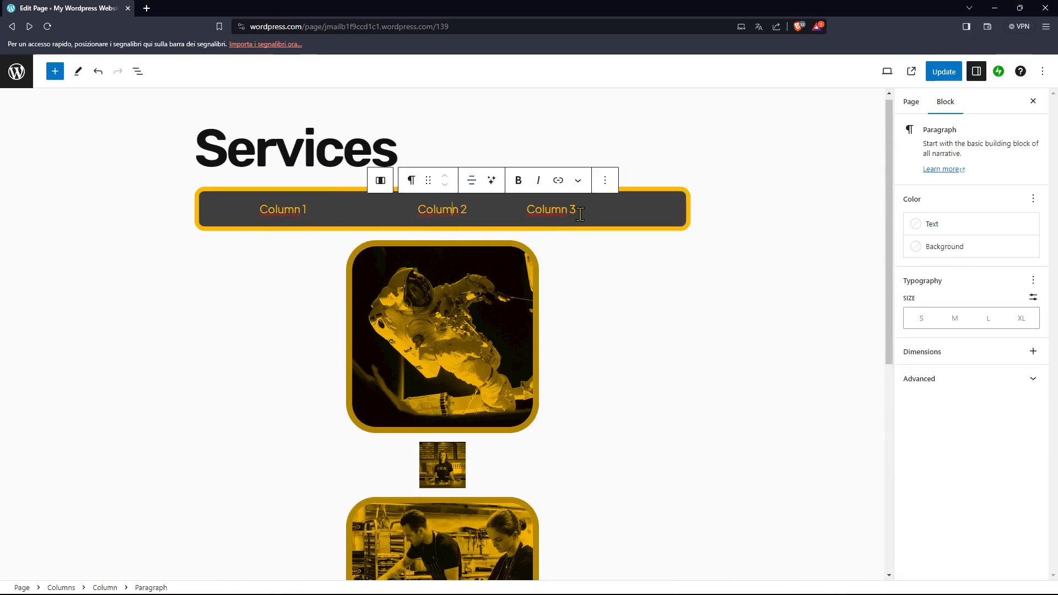
left_click(568, 209)
left_click(631, 180)
left_click(649, 234)
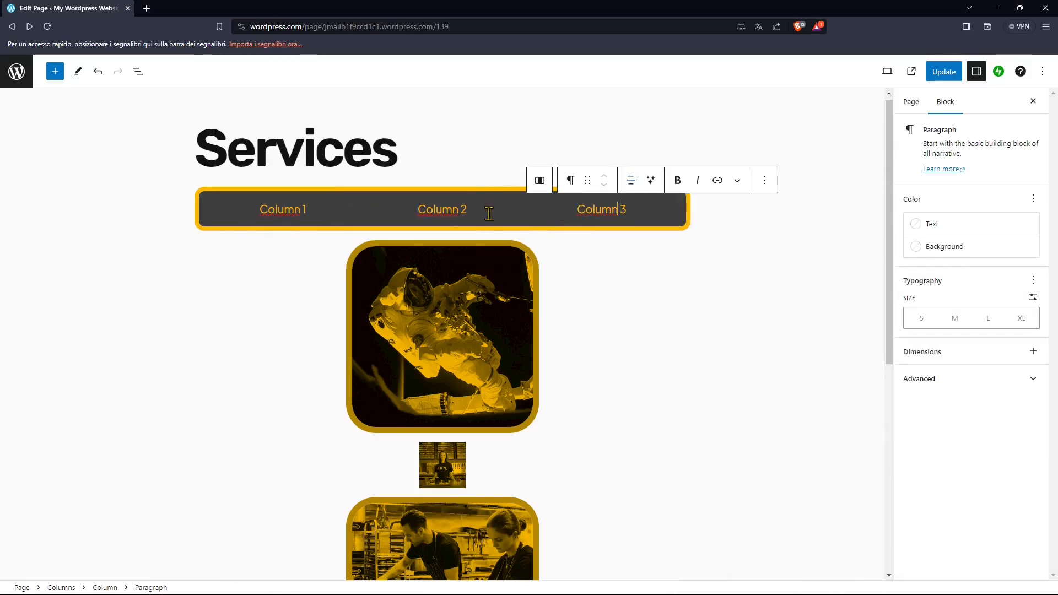
left_click(709, 285)
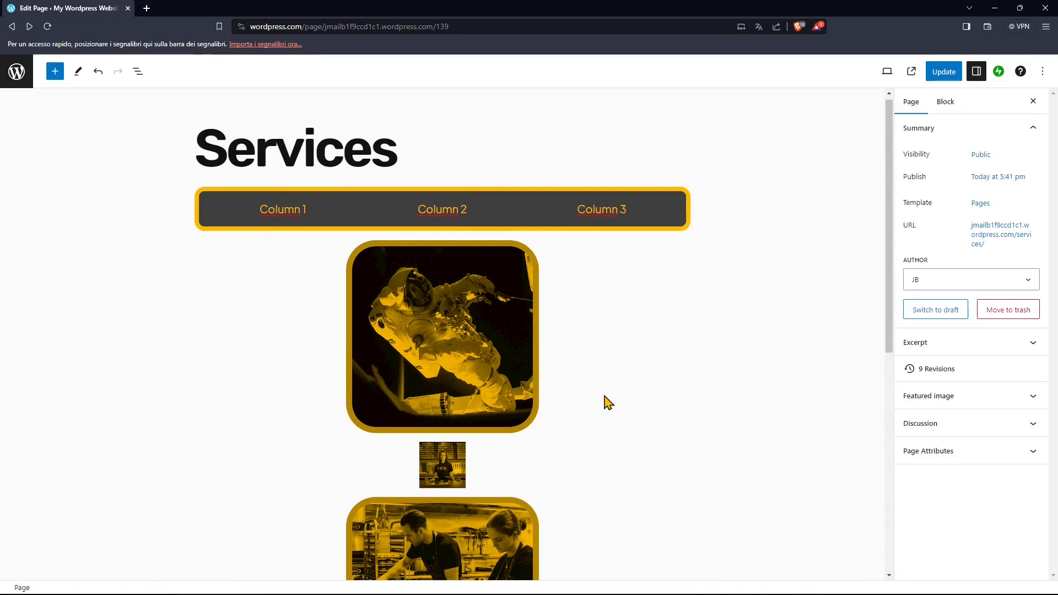
Move the astronaut image block into the first column, above the "Column 1" text.
left_click(318, 212)
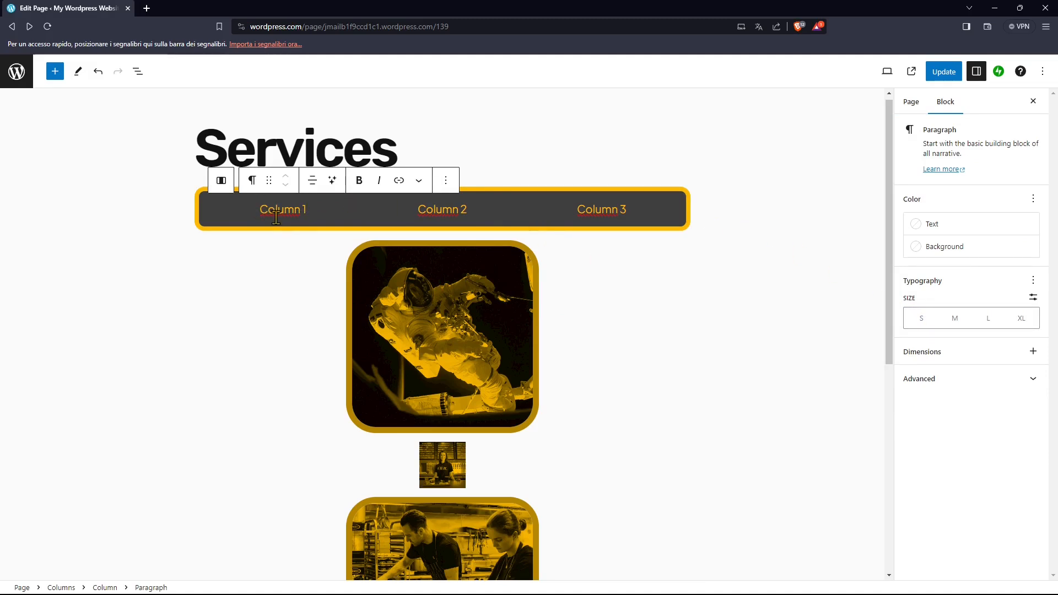
left_click(400, 296)
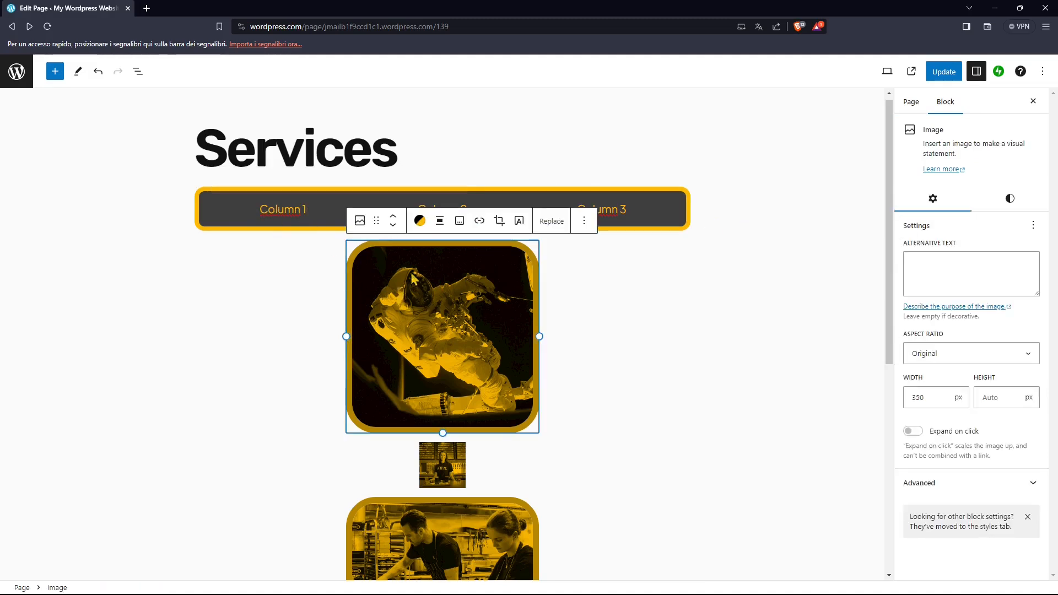
left_click_drag(373, 220, 283, 208)
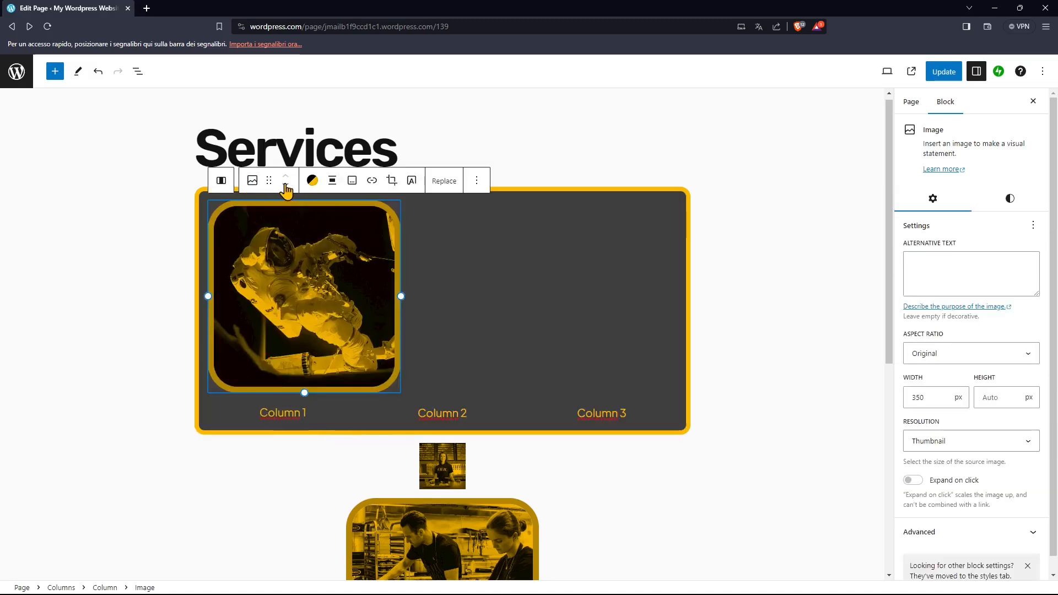
Move the astronaut image below the "Column 1" text and shrink it to about 159 px wide.
left_click_drag(268, 182, 279, 428)
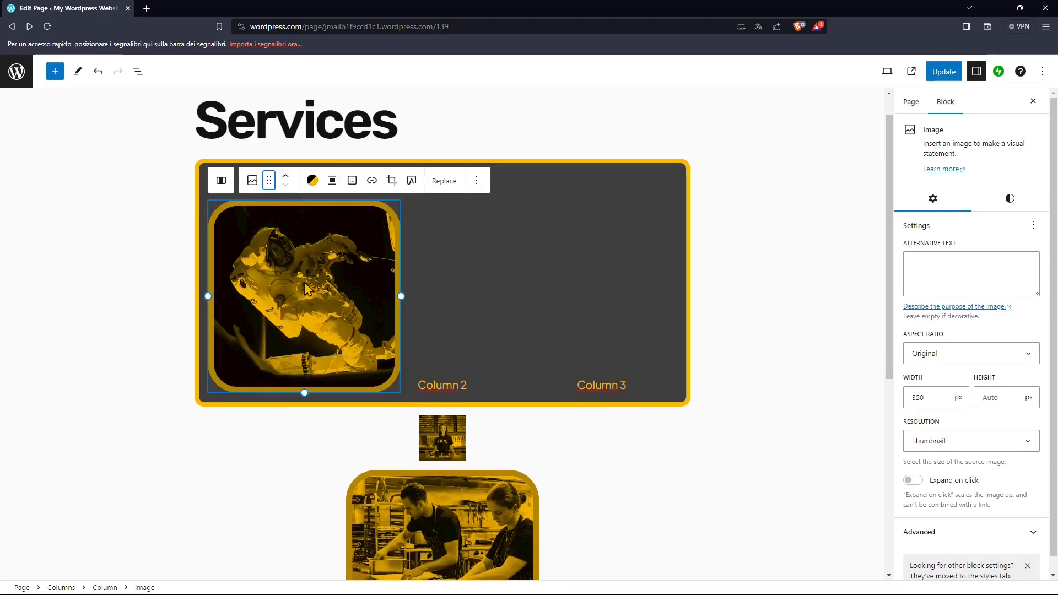
left_click_drag(306, 392, 305, 348)
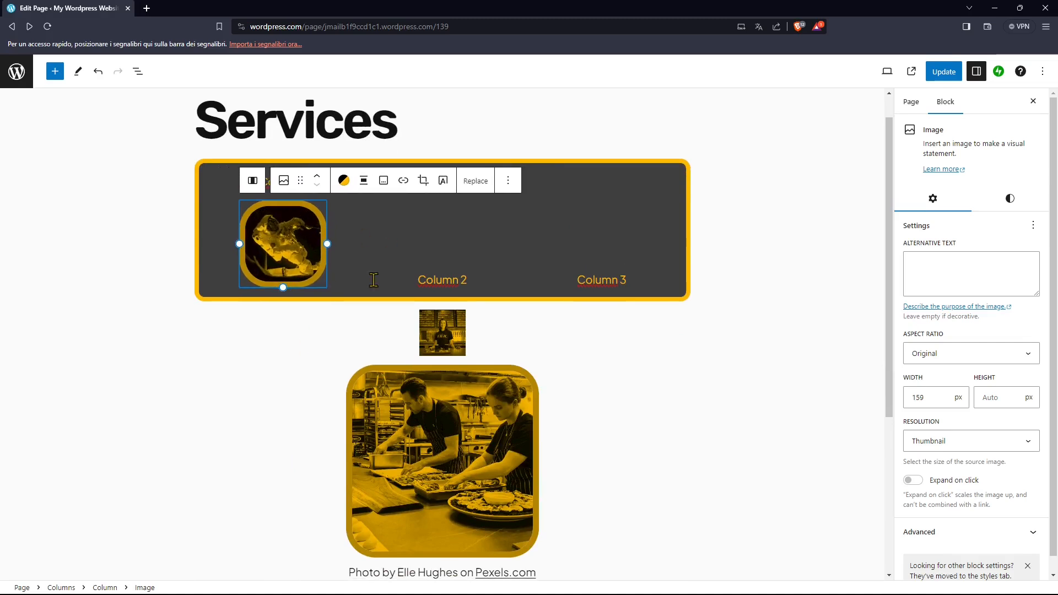
left_click(408, 264)
left_click(493, 278)
Move the kitchen image into the second column below the "Column 2" text and shrink it to about 176 px wide.
left_click(471, 456)
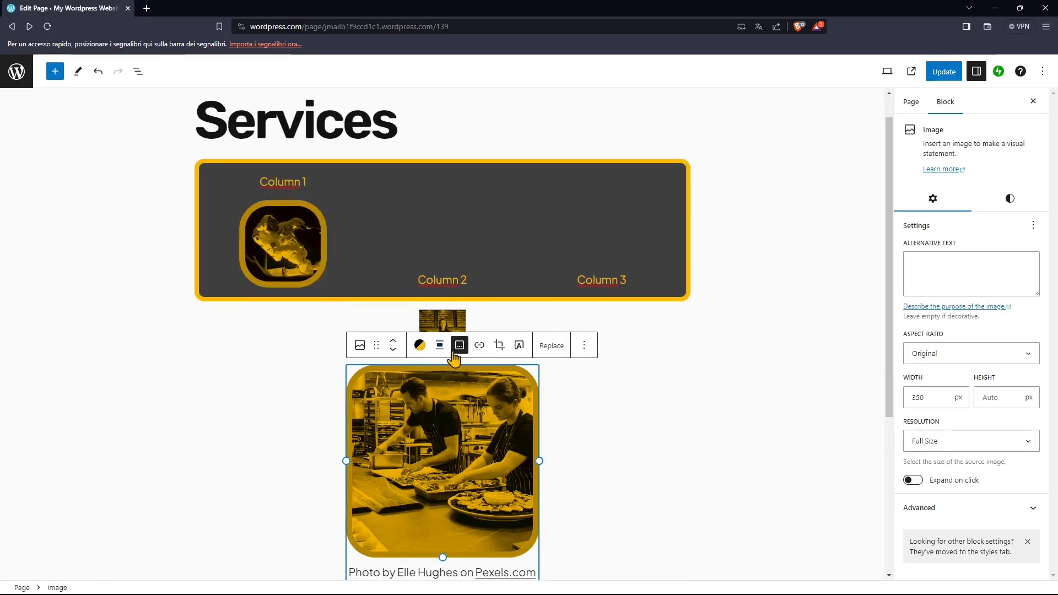
left_click_drag(377, 345, 452, 289)
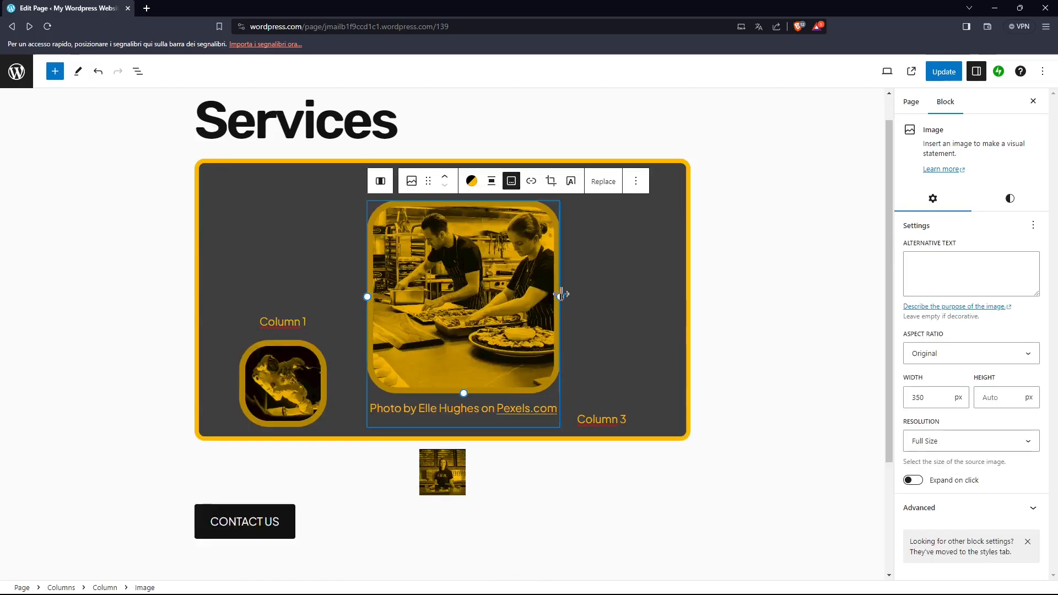
left_click_drag(464, 389, 463, 294)
Remove the photo credit caption from the kitchen image in the second column.
triple_click(474, 330)
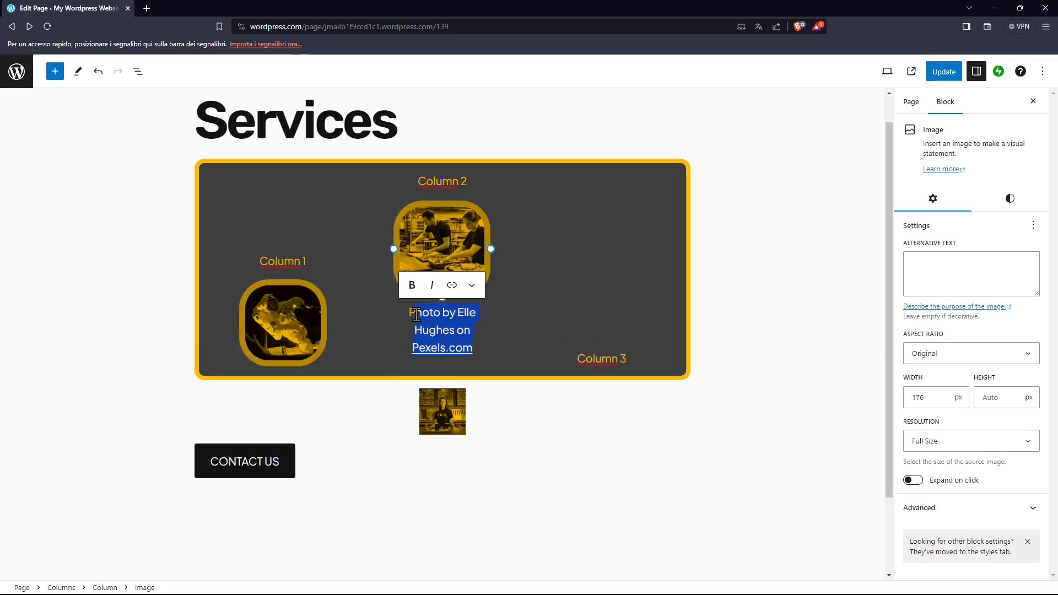
type("P")
key("BackSpace")
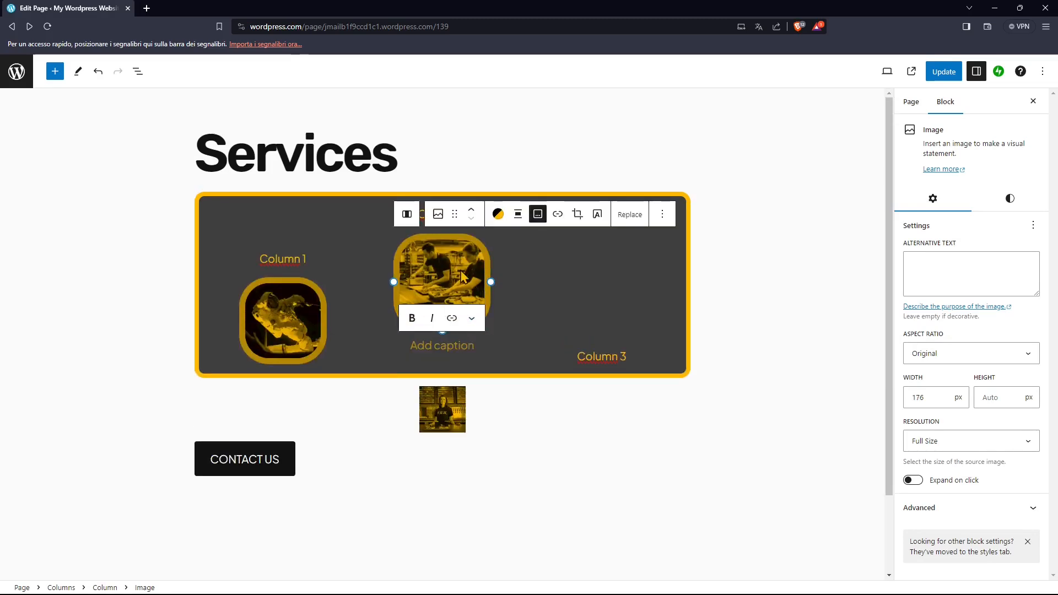
left_click(452, 323)
left_click(427, 351)
left_click(523, 448)
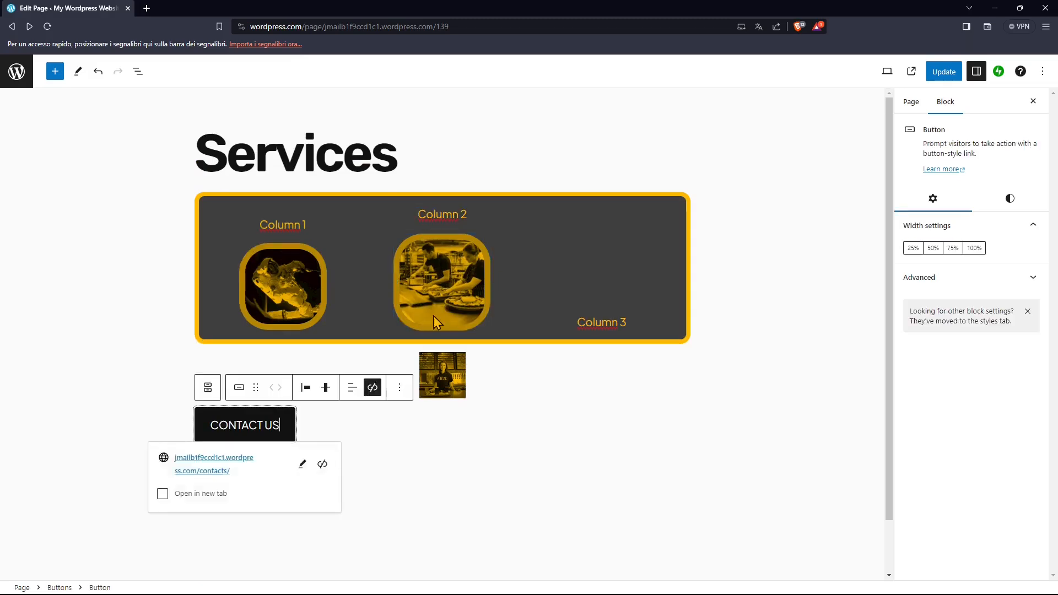
Set the width of the astronaut image in the first column to 150 px.
left_click(432, 290)
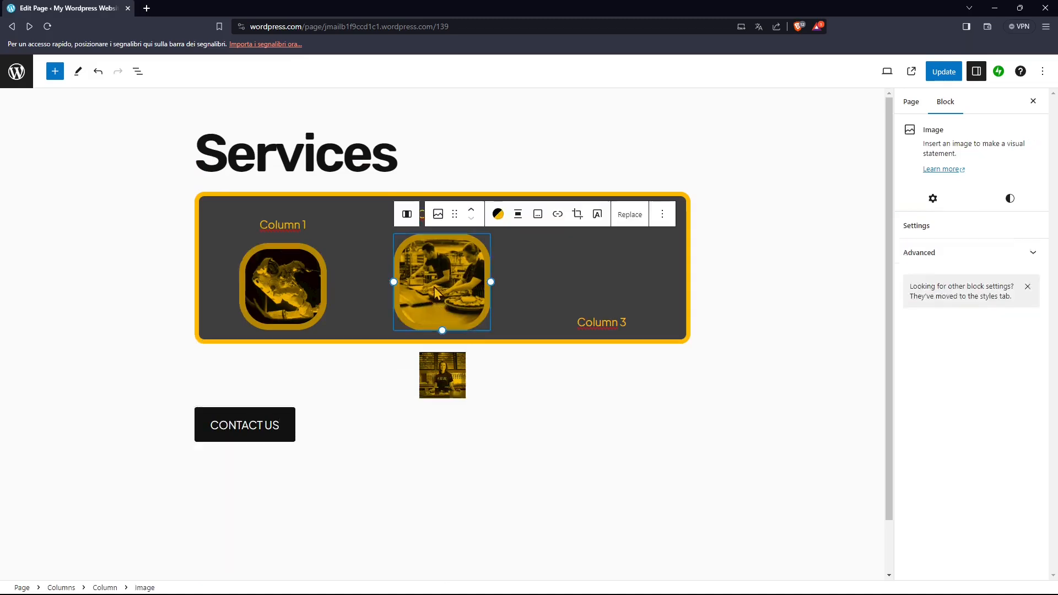
left_click(279, 298)
double_click(915, 397)
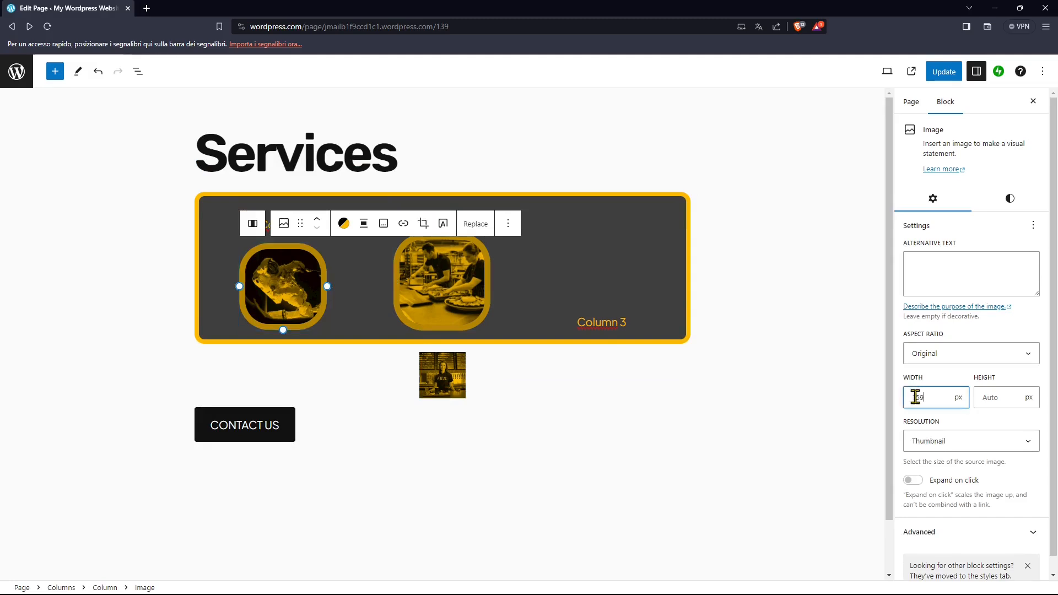
type("40")
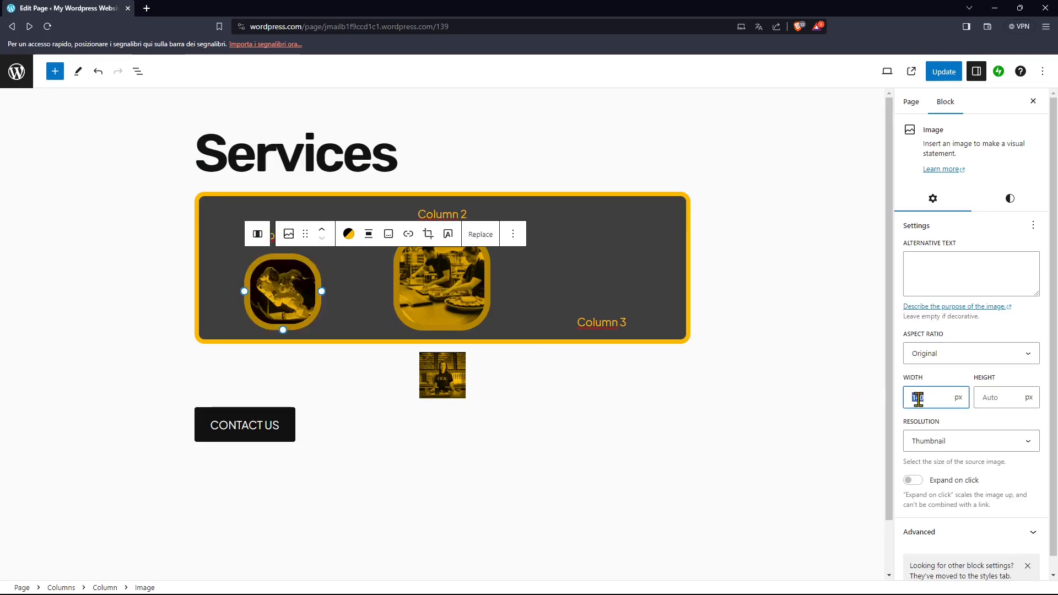
type("150")
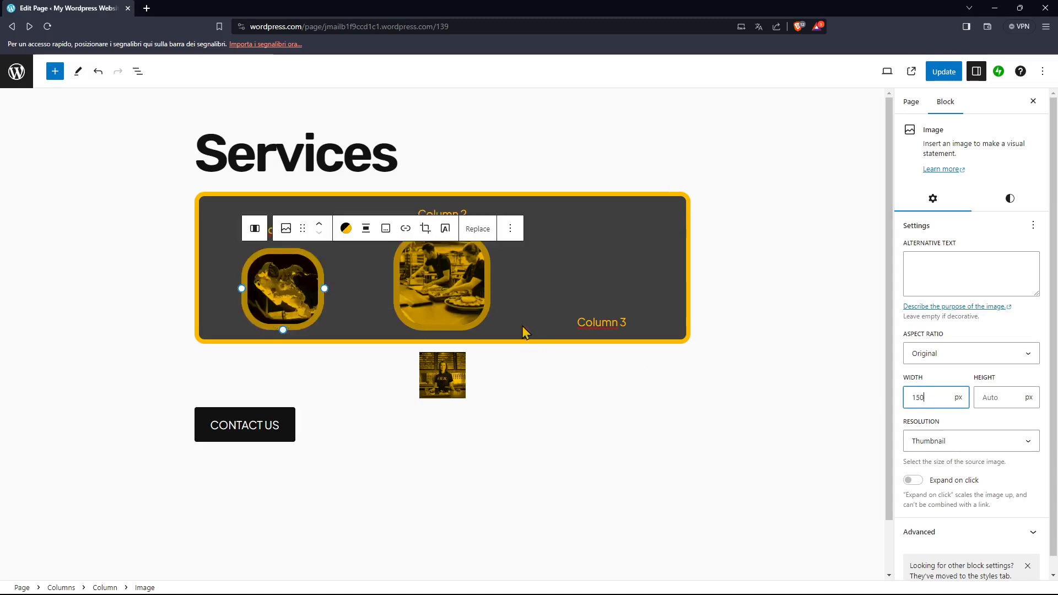
left_click(468, 313)
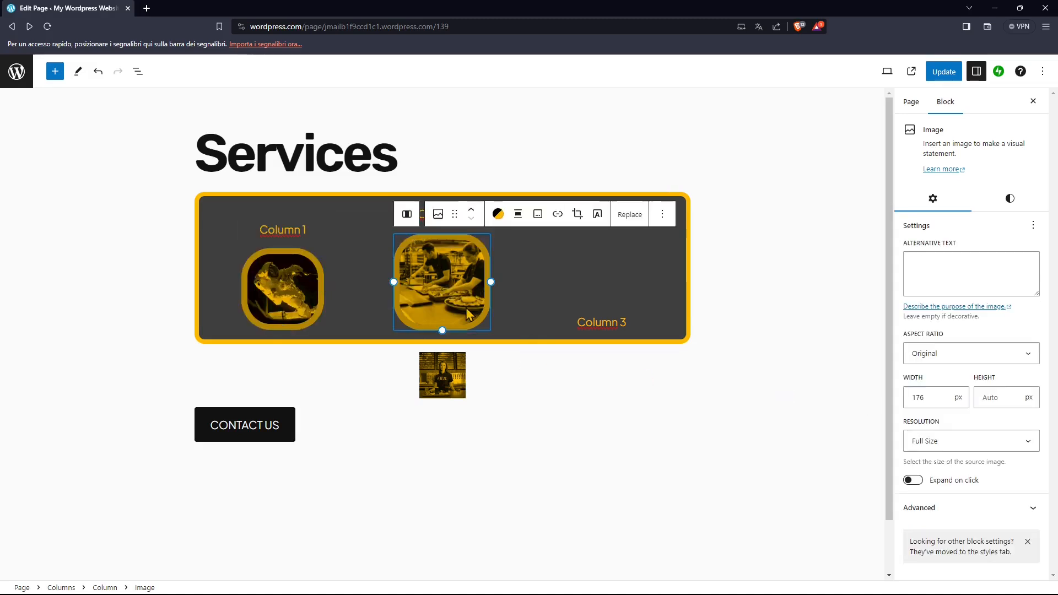
Set the width of both the astronaut image and the kitchen image to 180 px.
left_click(276, 311)
left_click(926, 396)
double_click(927, 396)
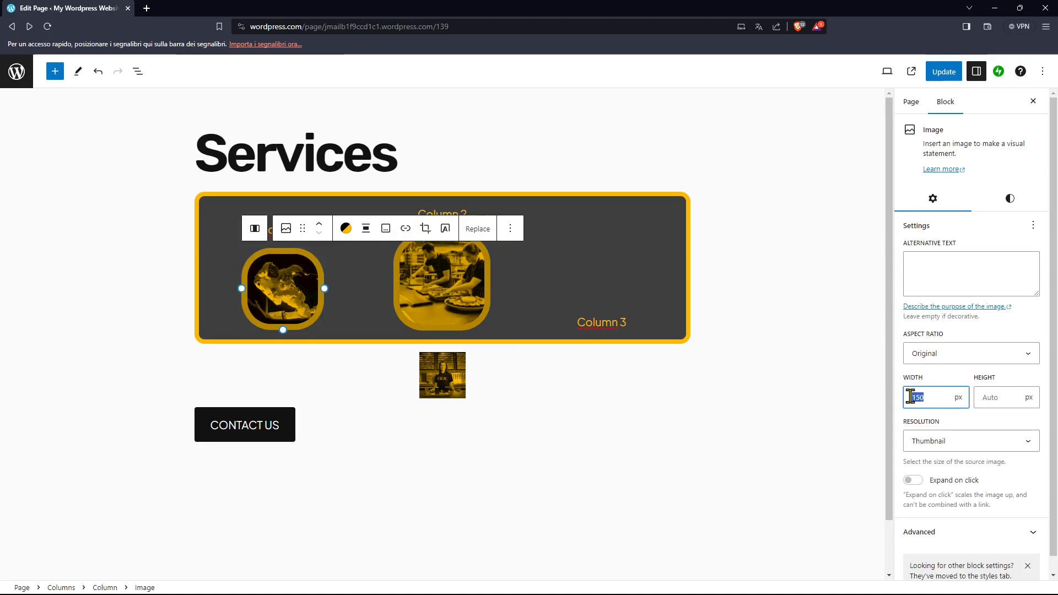
type("180")
left_click(461, 297)
left_click_drag(926, 396, 863, 401)
type("18")
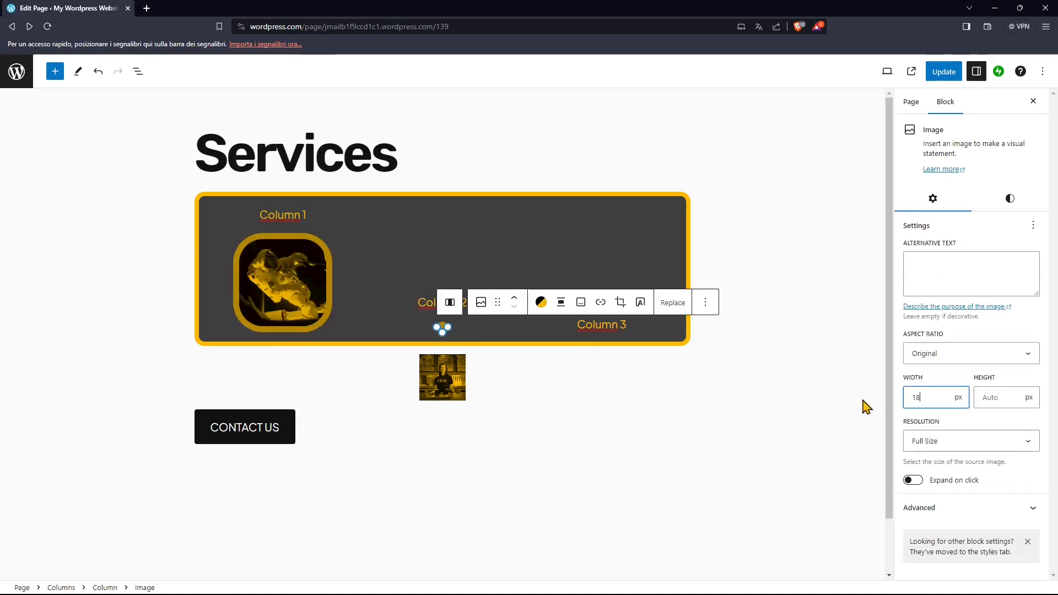
type("0")
left_click(740, 297)
Move the remaining small image of the woman below the "Column 3" text and copy the kitchen image's styles onto it.
left_click(458, 388)
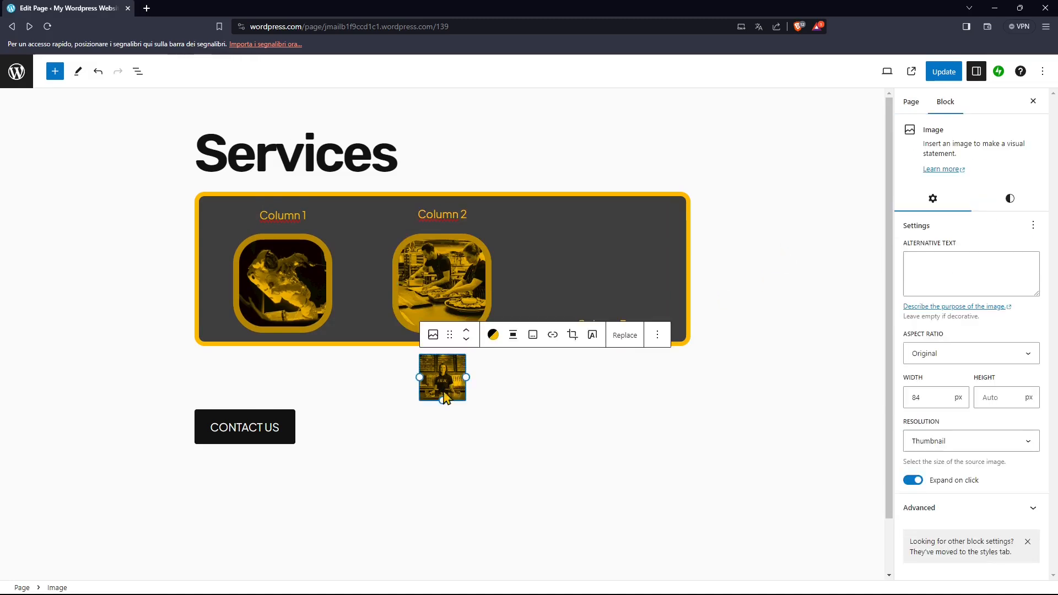
left_click_drag(452, 338, 601, 337)
left_click(451, 303)
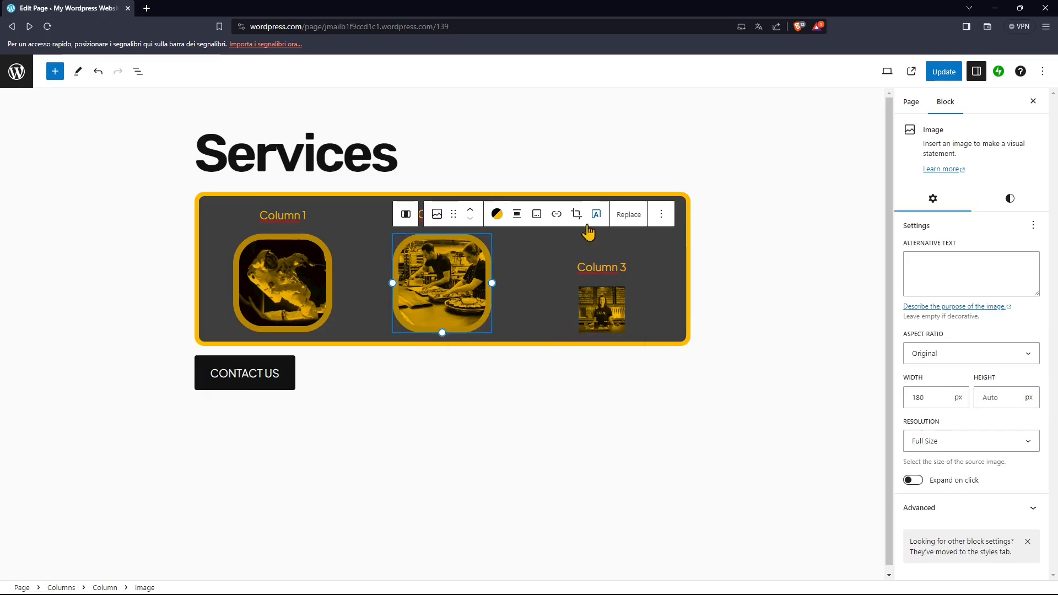
left_click(661, 214)
left_click(686, 358)
left_click(601, 304)
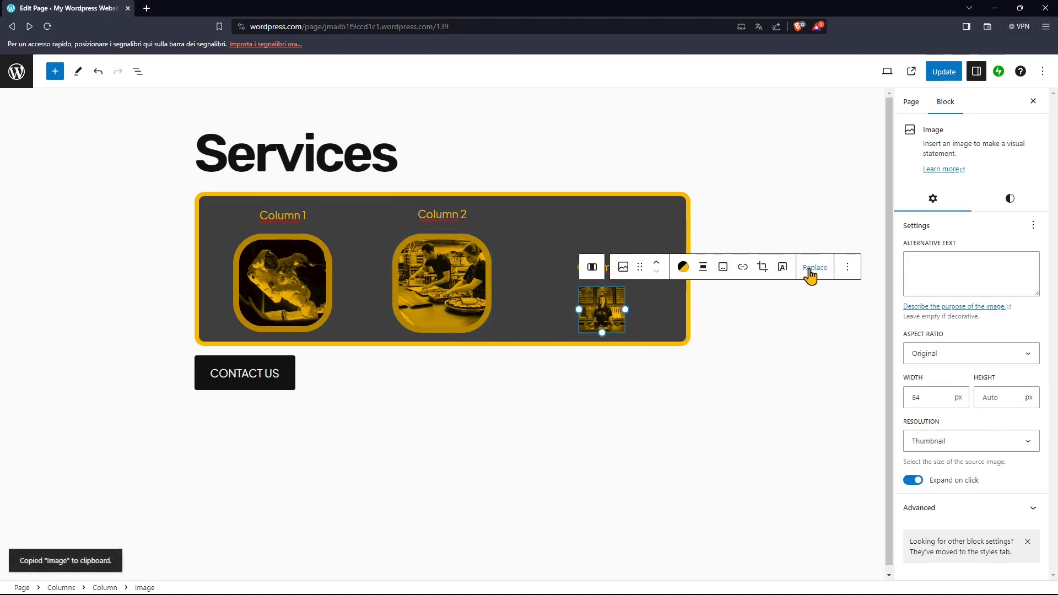
left_click(848, 267)
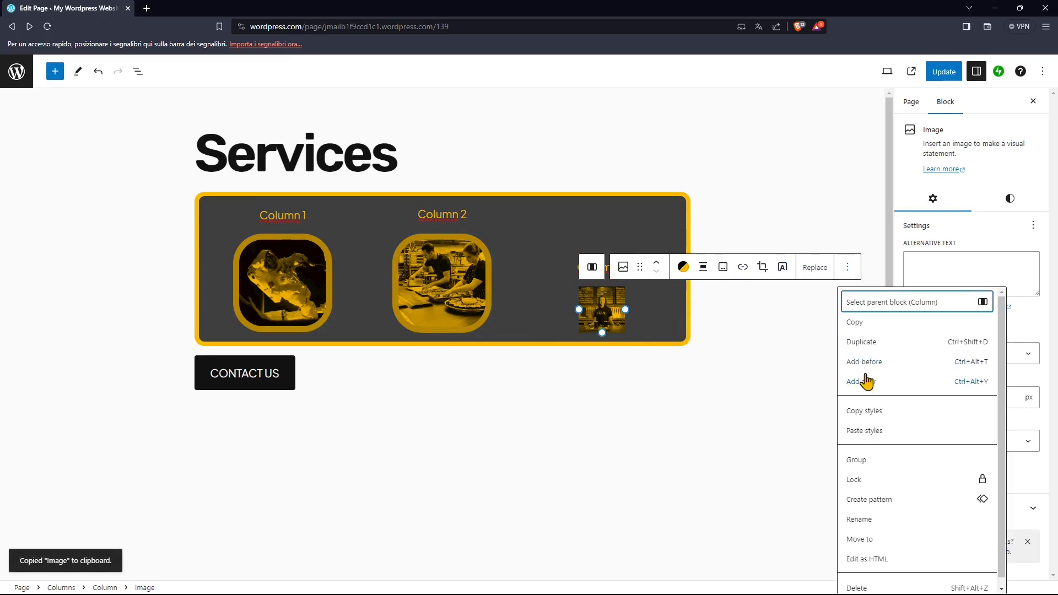
left_click(874, 431)
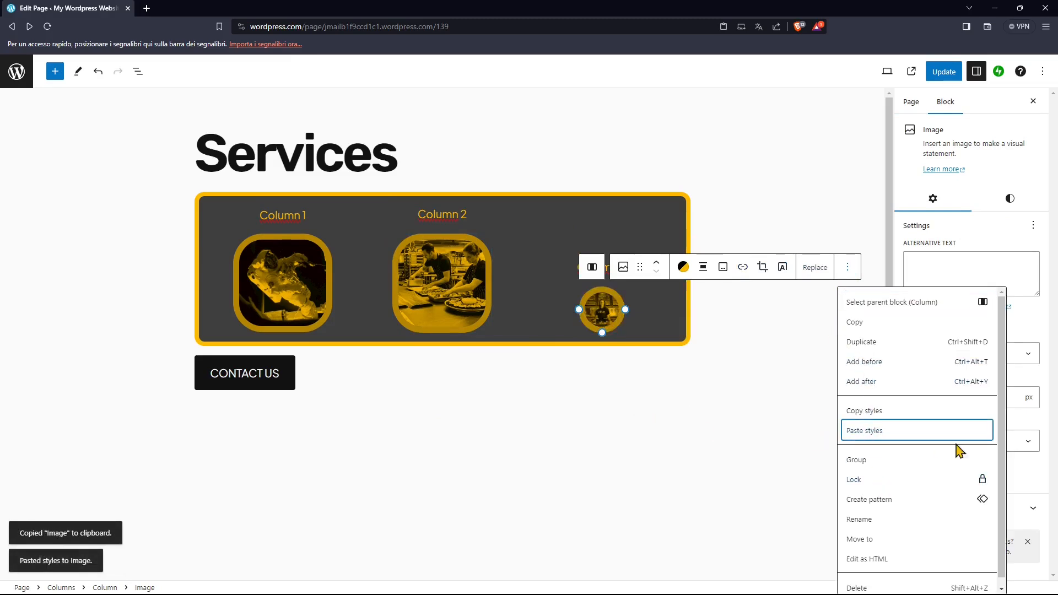
left_click(728, 478)
Set the width of the image in the third column to 180 px, leaving no block selected.
left_click(597, 306)
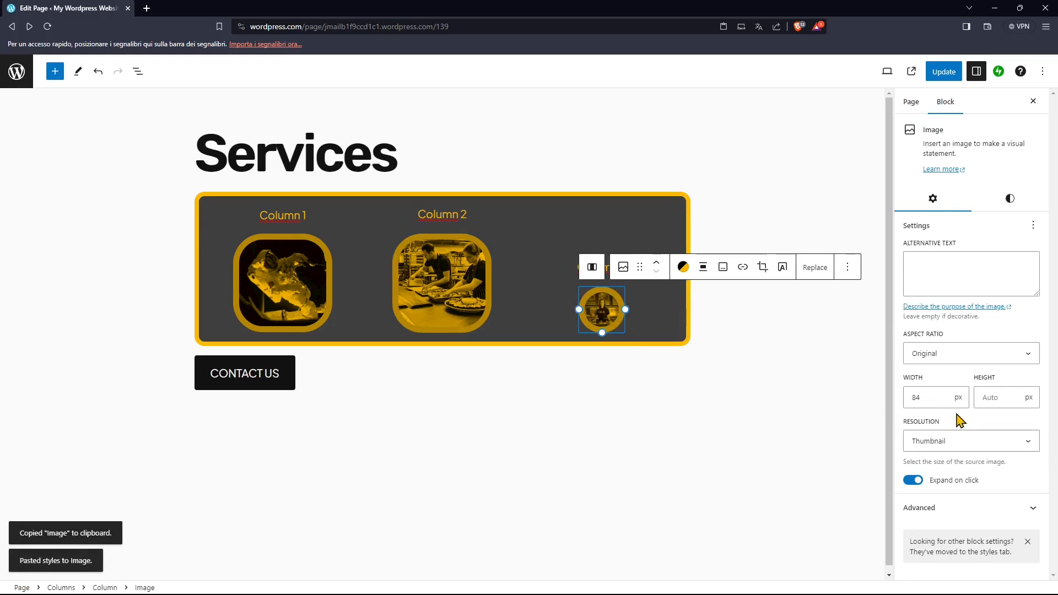
double_click(928, 403)
type("180")
left_click(722, 450)
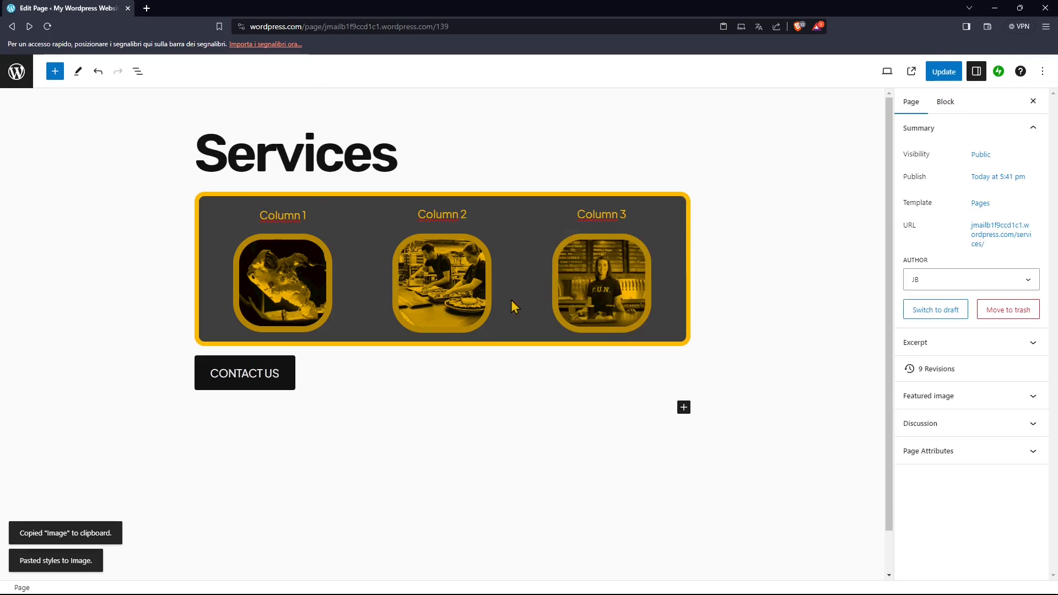
left_click(577, 316)
left_click(440, 296)
left_click(254, 281)
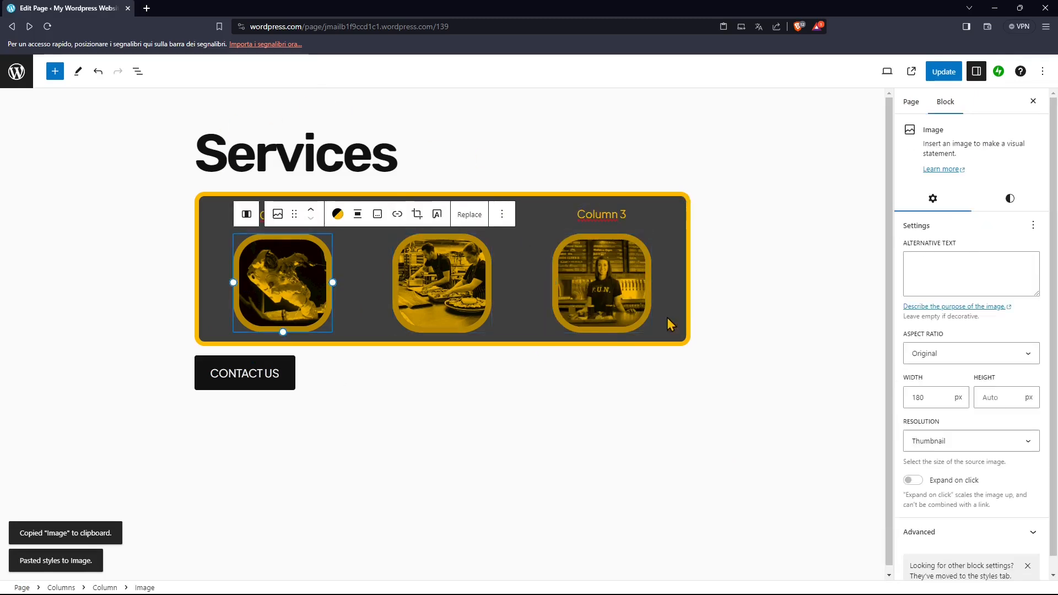
left_click(737, 287)
left_click(281, 296)
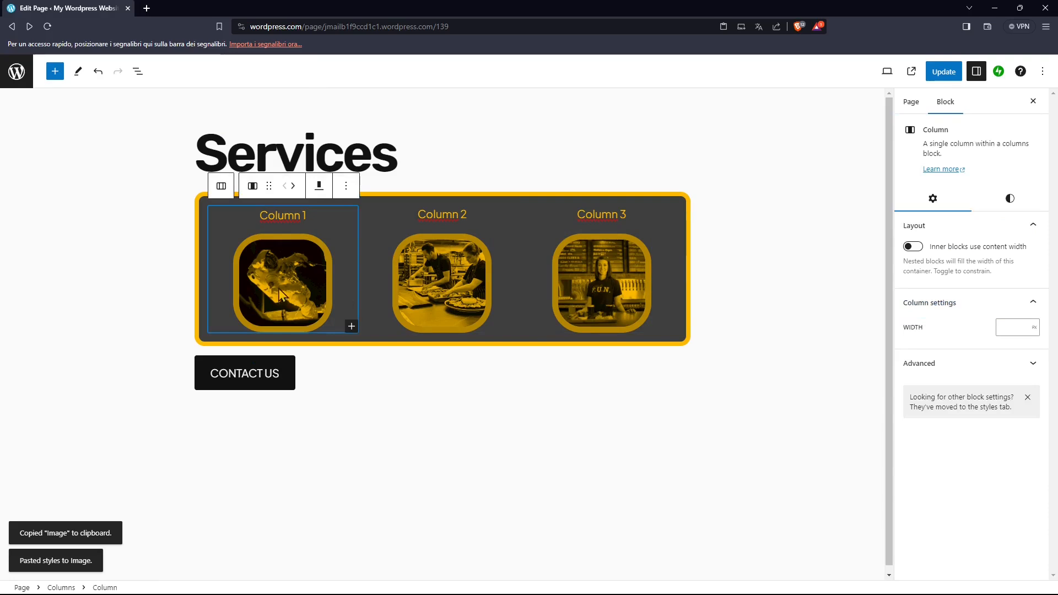
left_click(319, 216)
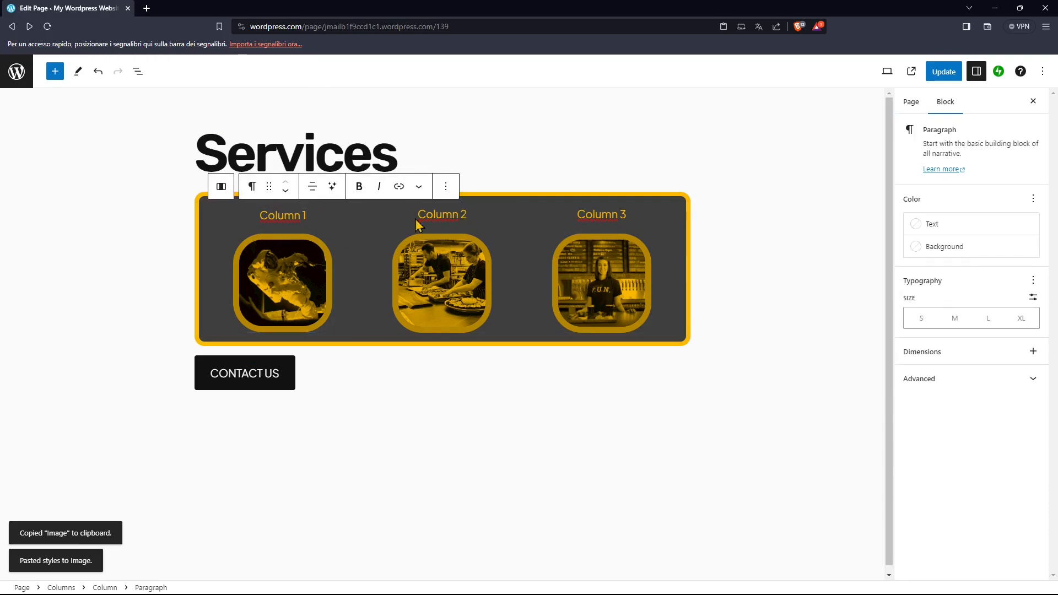
left_click(417, 390)
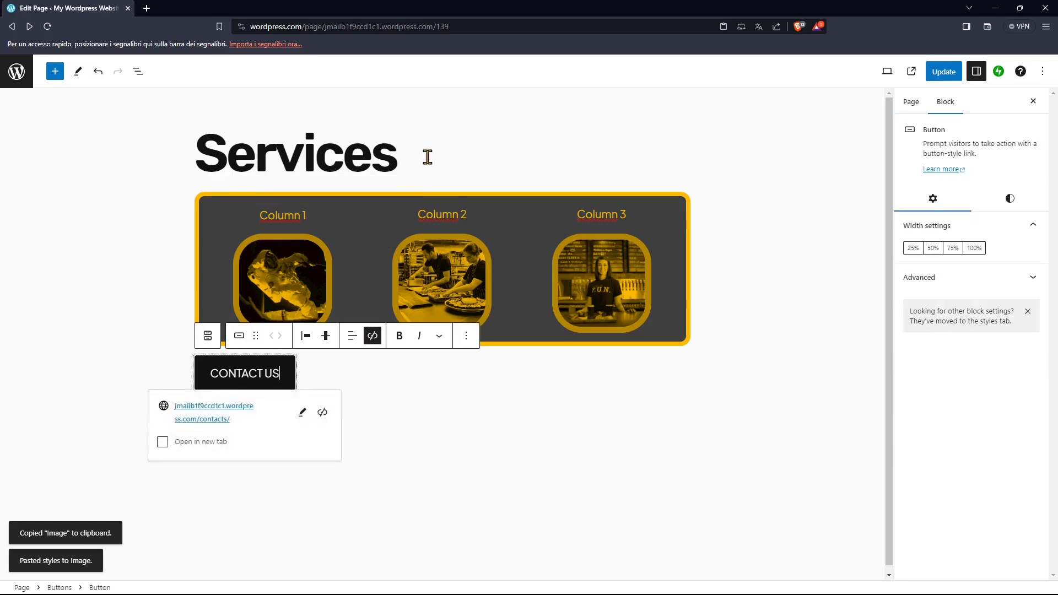
Insert a Group block with the stack layout between the "Services" title and the Columns block.
left_click(427, 158)
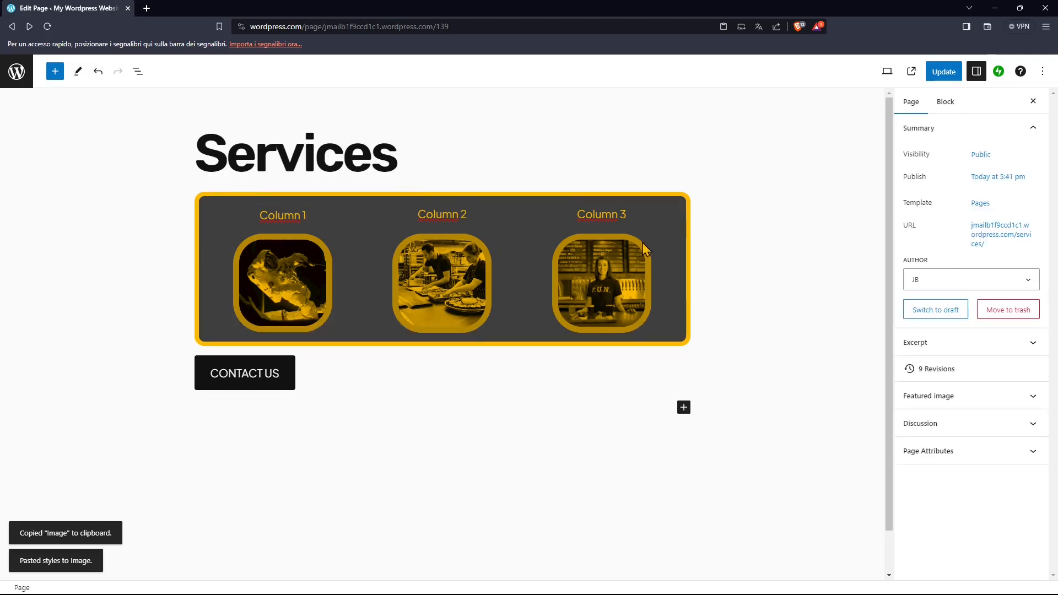
key("Return")
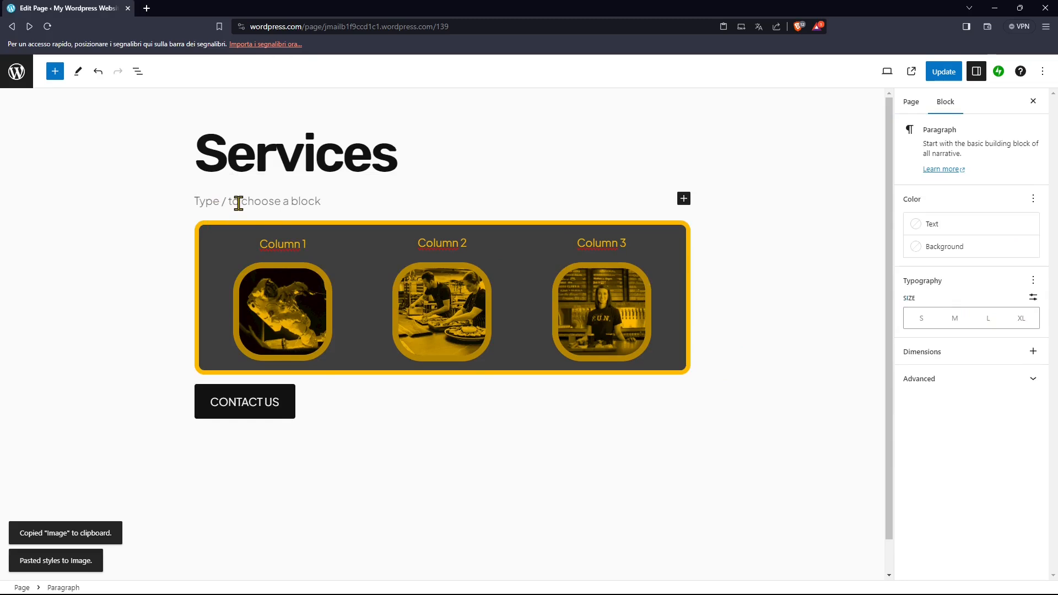
left_click(683, 198)
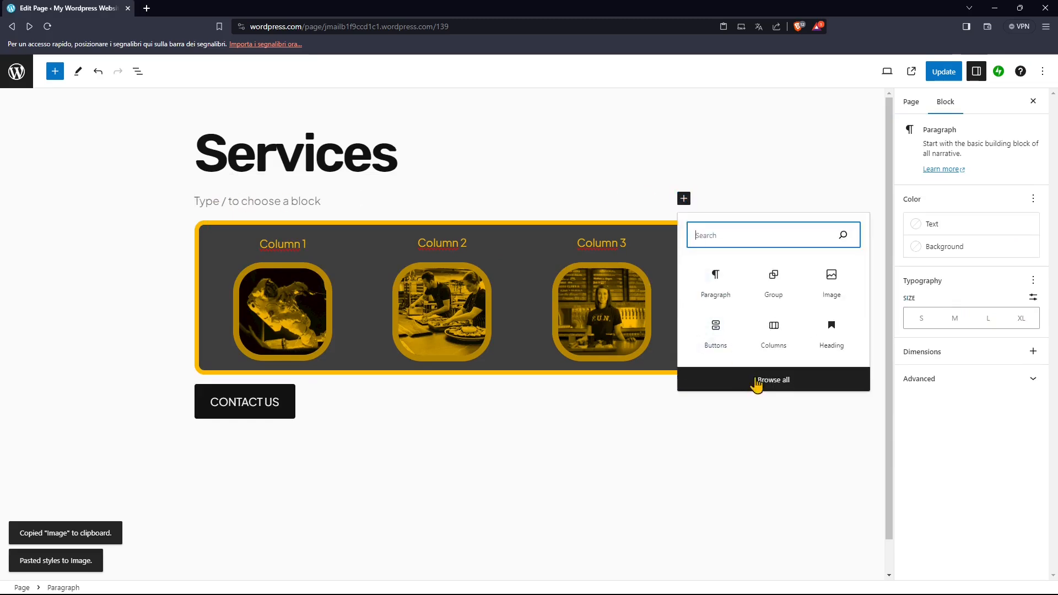
left_click(751, 379)
scroll(90, 425, "down", 3)
scroll(65, 421, "down", 6)
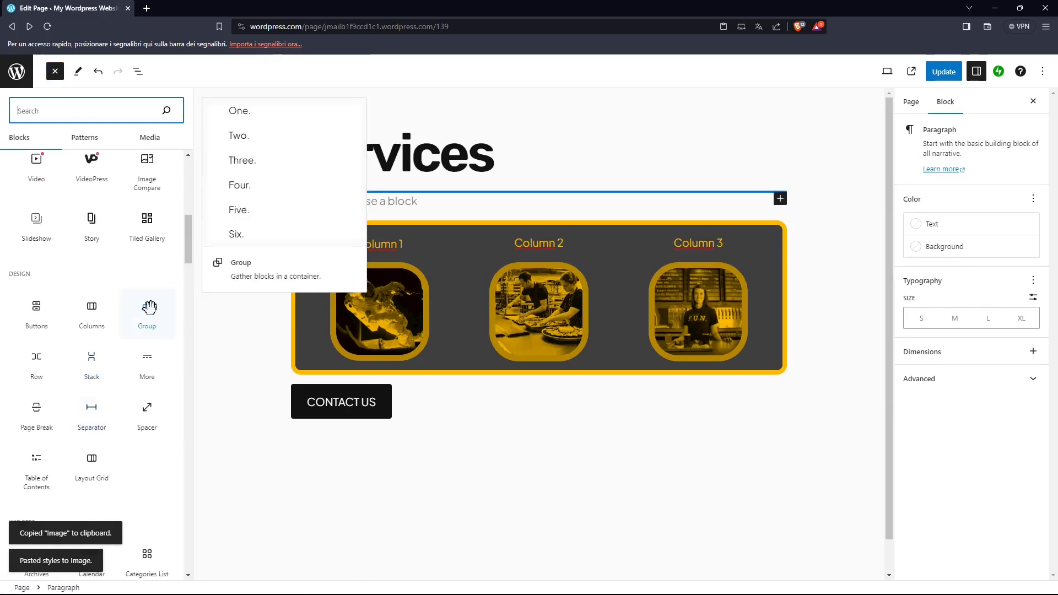
left_click(145, 314)
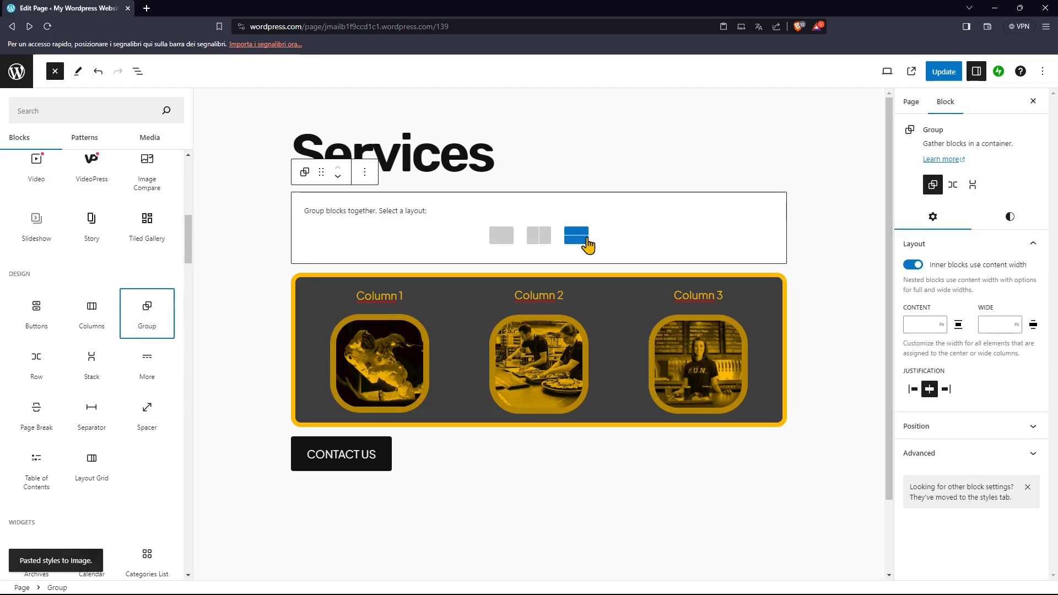
left_click(576, 236)
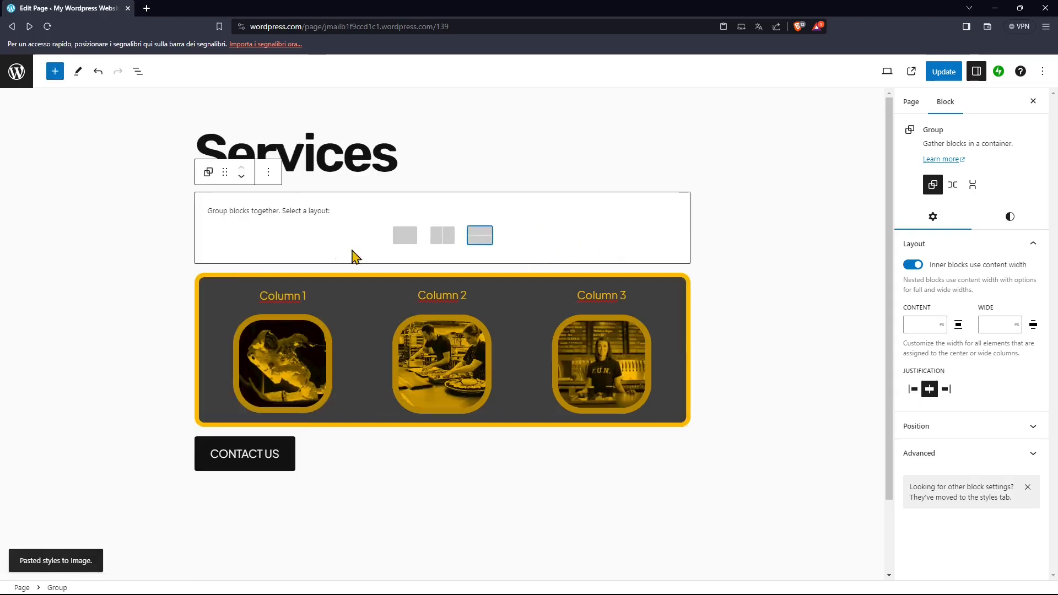
left_click(480, 235)
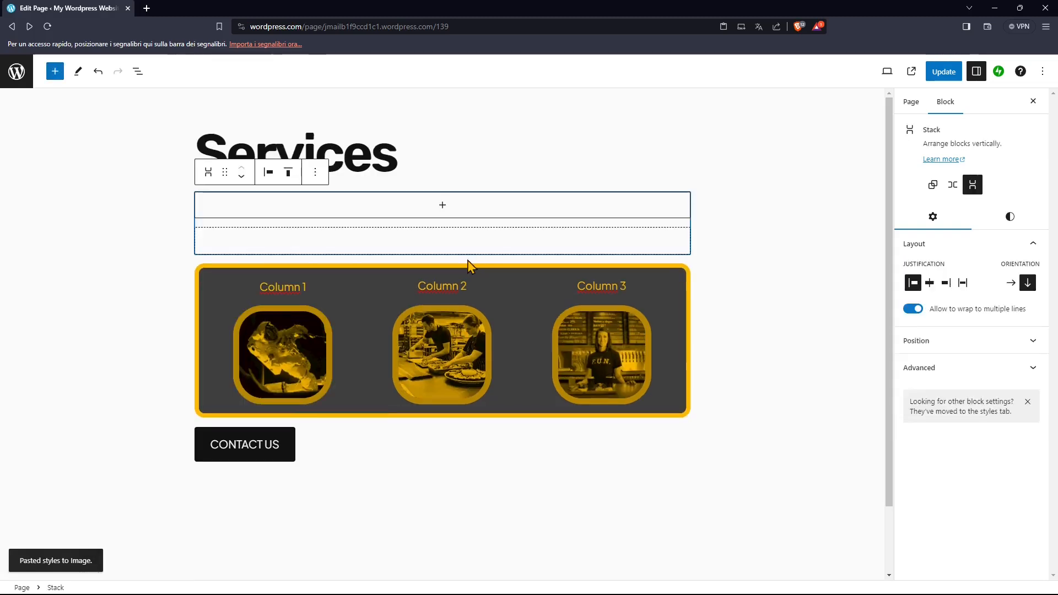
Add an empty Paragraph block inside the stack.
left_click(442, 205)
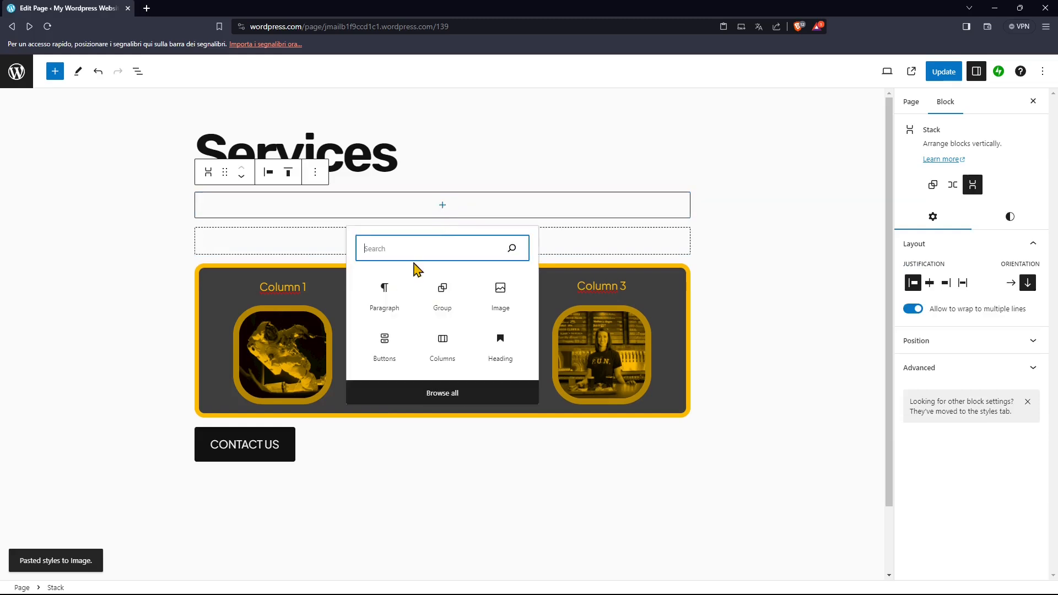
type("stack 1")
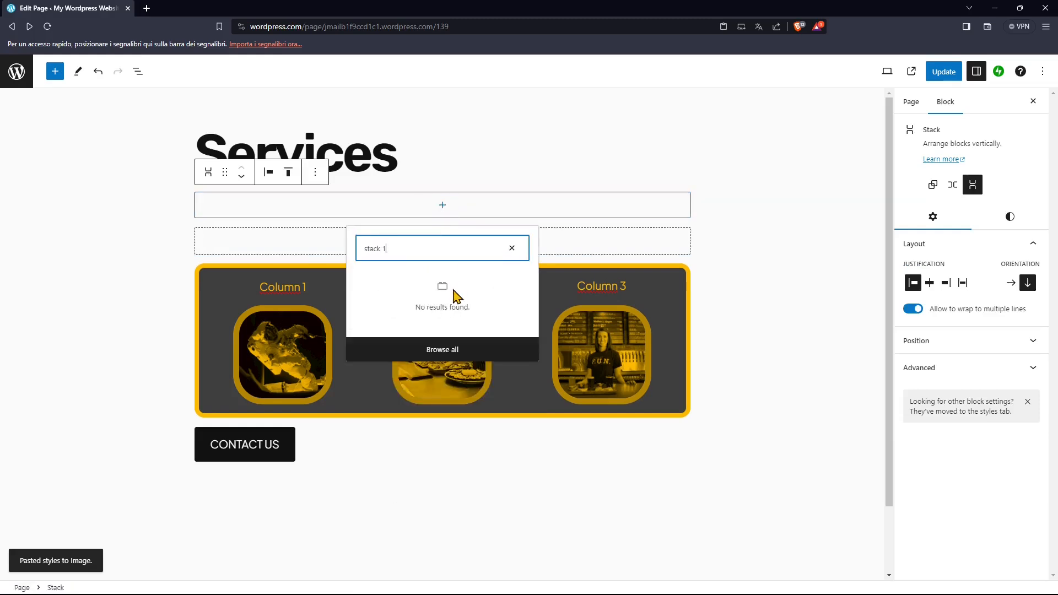
left_click(512, 249)
left_click(380, 298)
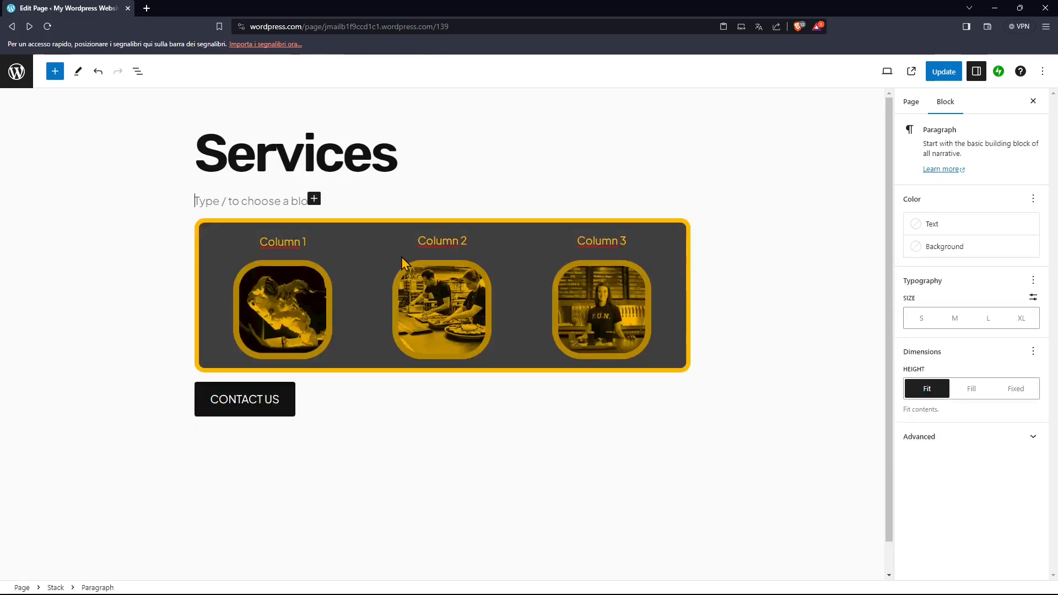
Enter "stack 1" as the text of the empty paragraph inside the stack.
type("w5q")
key("BackSpace")
type("stack 1")
key("Return")
key("BackSpace")
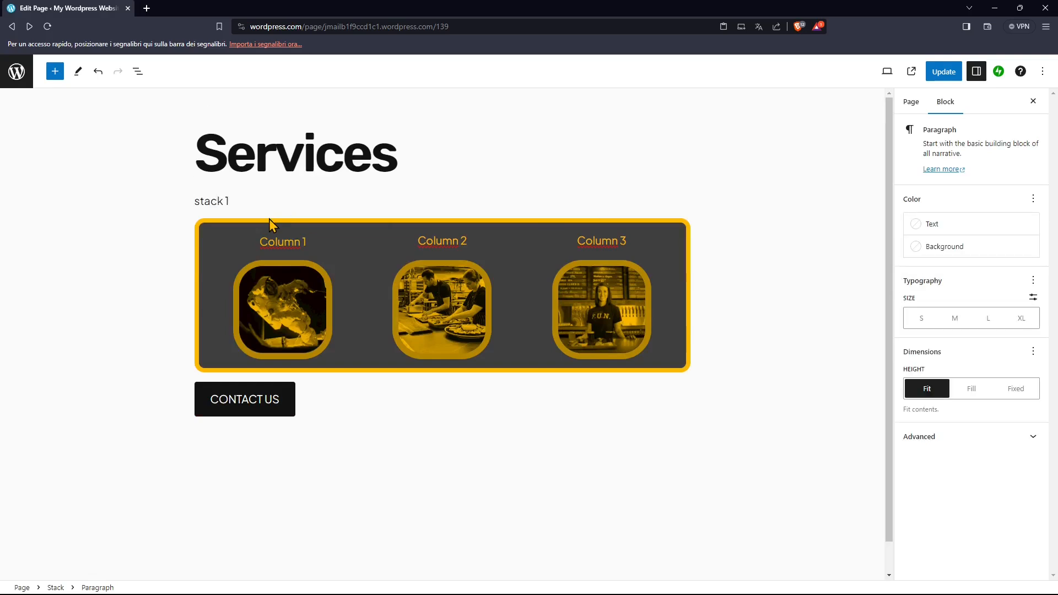
Centre the stack's items horizontally and set its vertical alignment to bottom.
left_click(325, 208)
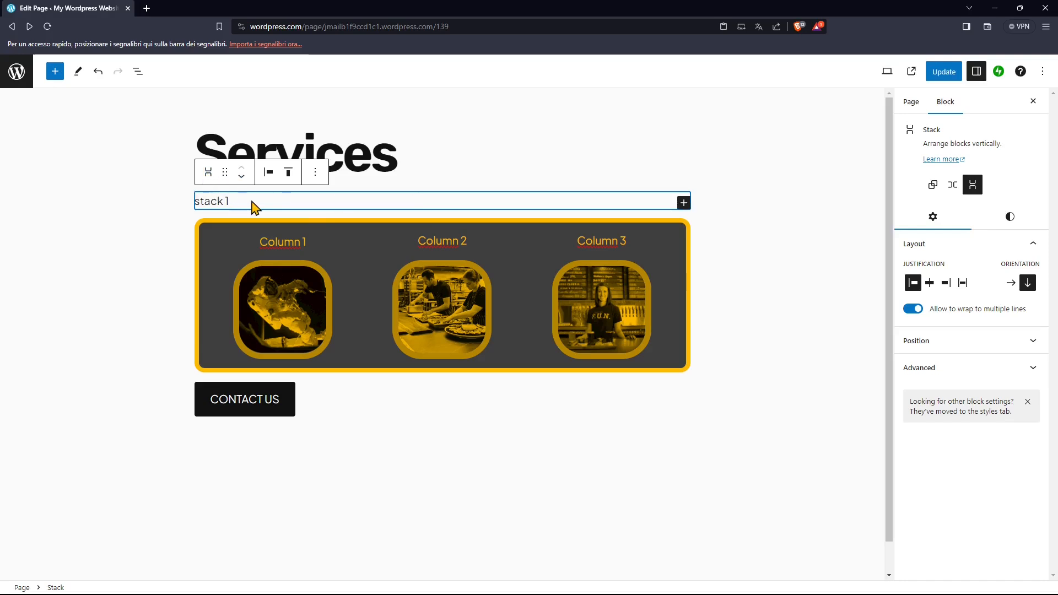
left_click(286, 176)
left_click(270, 177)
left_click(270, 177)
left_click(269, 177)
left_click(291, 226)
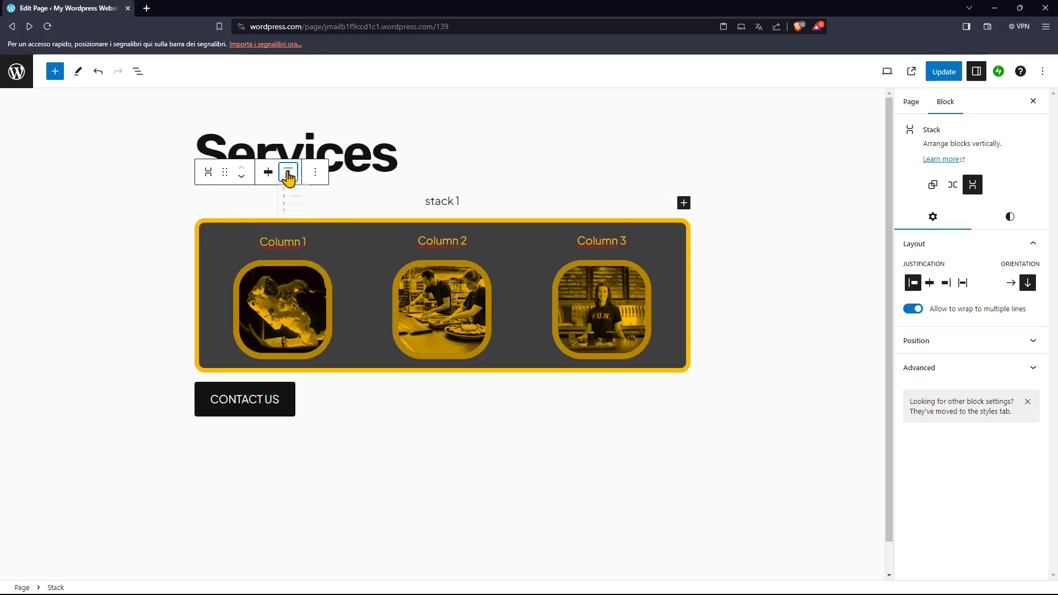
left_click(288, 172)
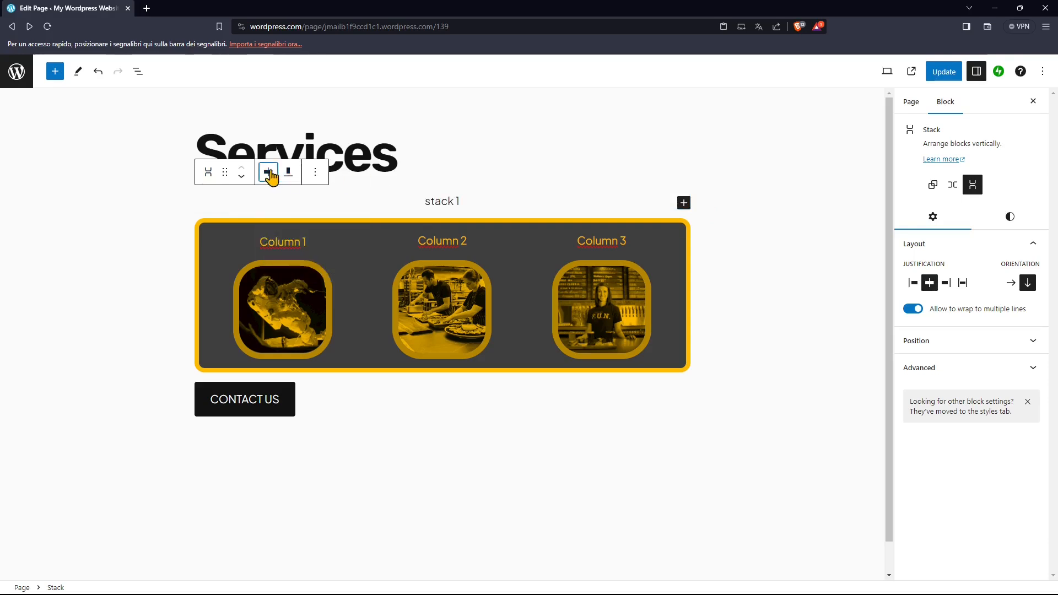
left_click(269, 175)
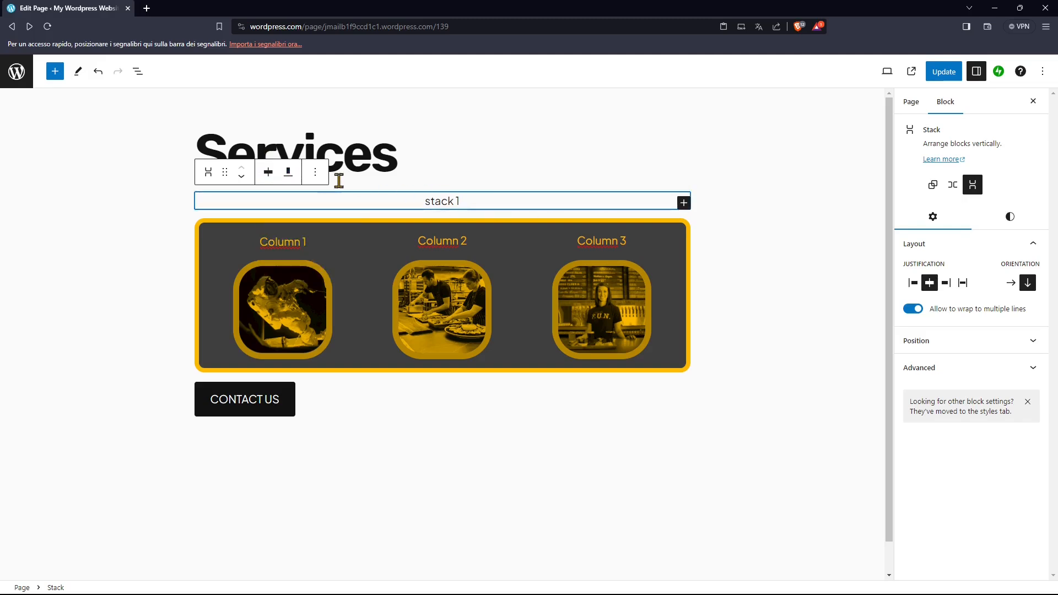
Delete the stack between the "Services" title and the Columns block.
left_click(314, 174)
left_click(337, 378)
Insert an empty Group block between the "Services" title and the Columns block.
left_click(438, 157)
key("Return")
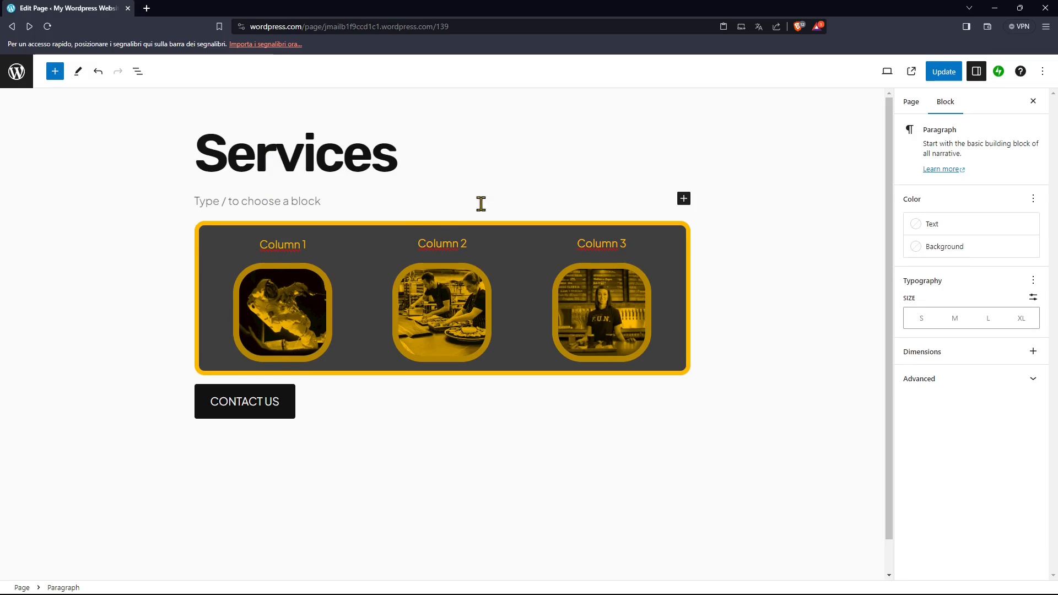
left_click(683, 199)
left_click(754, 380)
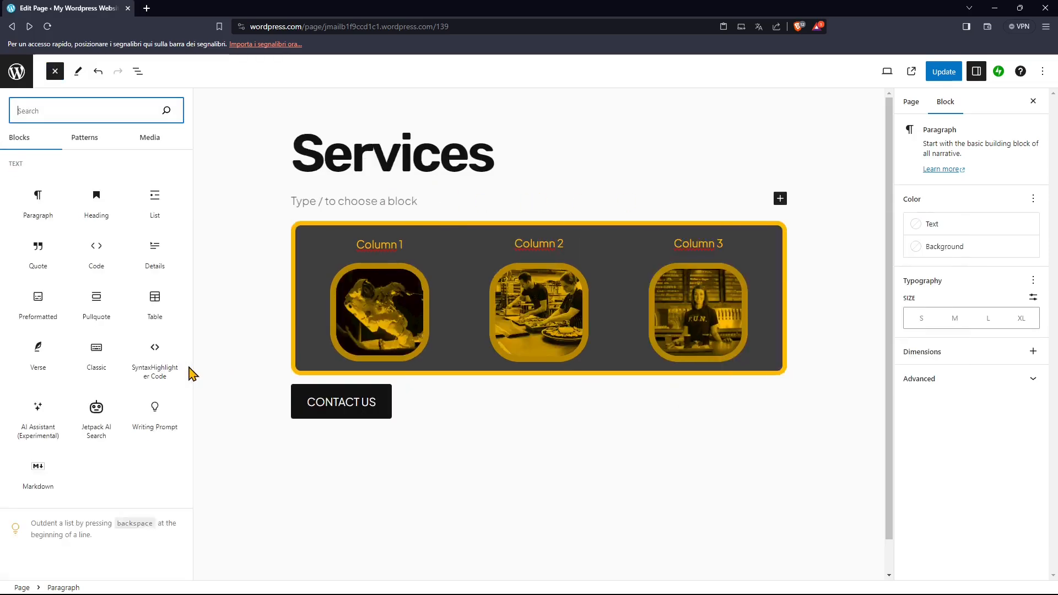
scroll(85, 457, "down", 5)
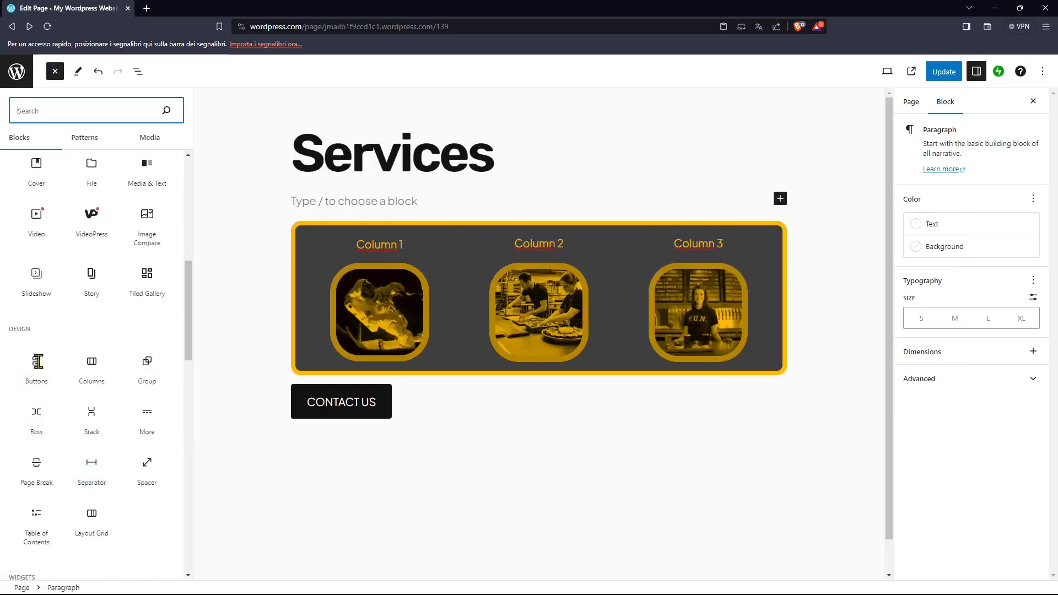
scroll(86, 342, "down", 2)
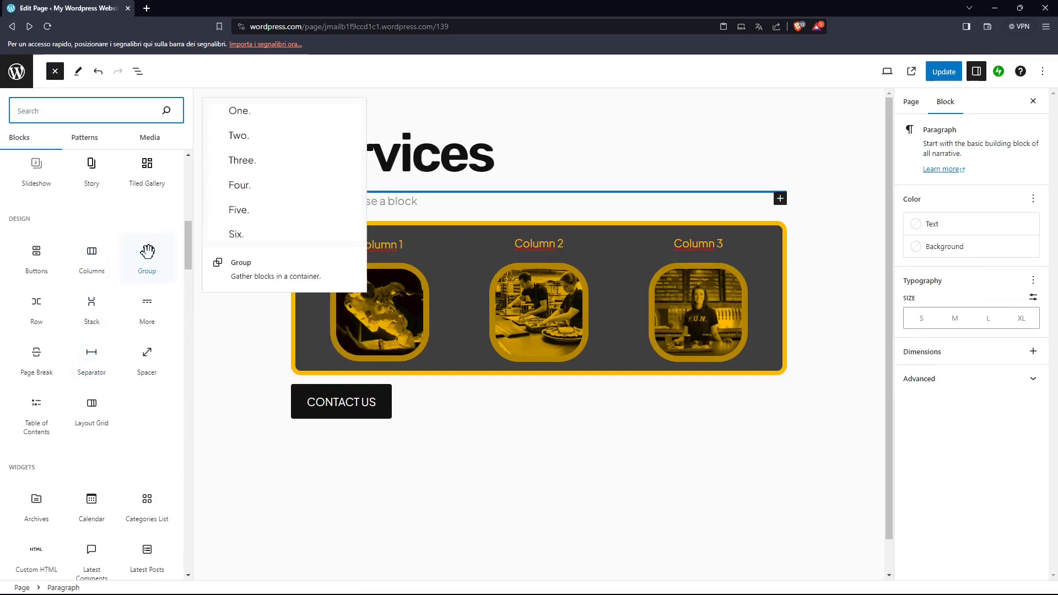
left_click(142, 254)
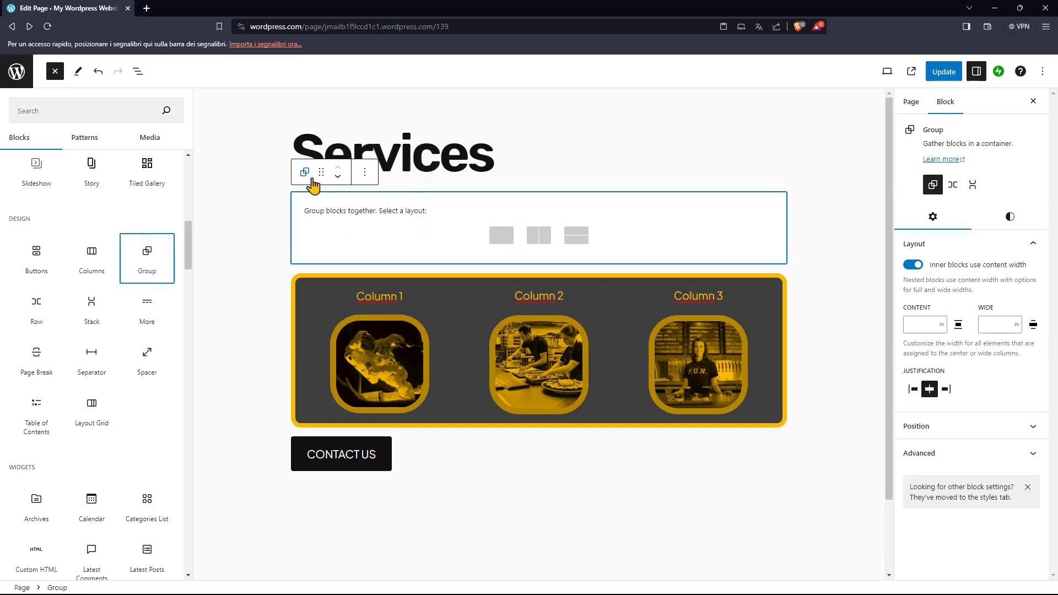
Delete the empty Group block below the "Services" title.
left_click(366, 175)
left_click(268, 172)
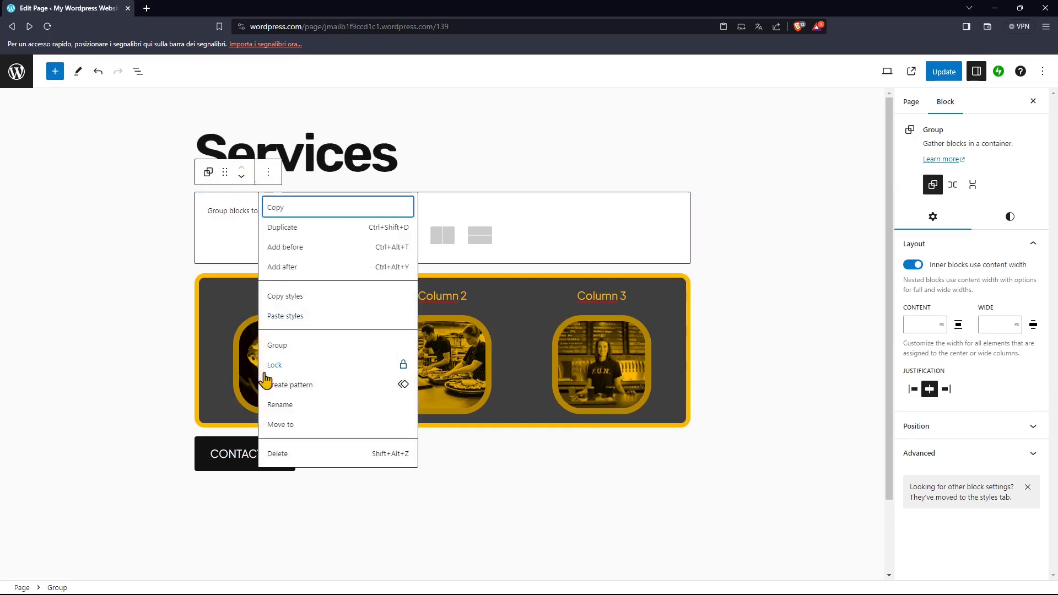
left_click(275, 453)
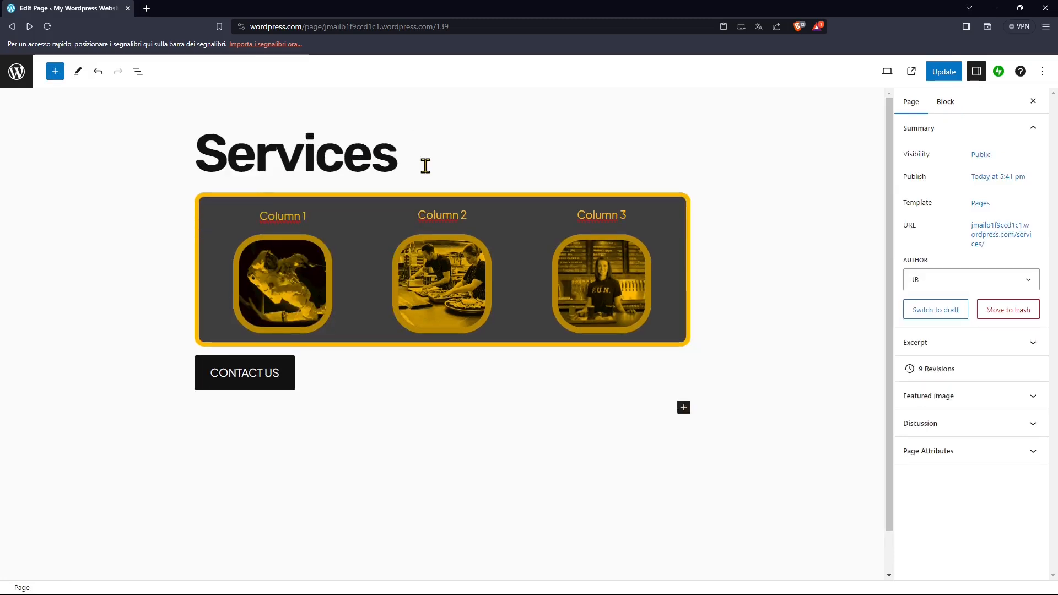
Add a Page Break, a Separator and a Spacer block below the "CONTACT US" button.
left_click(54, 72)
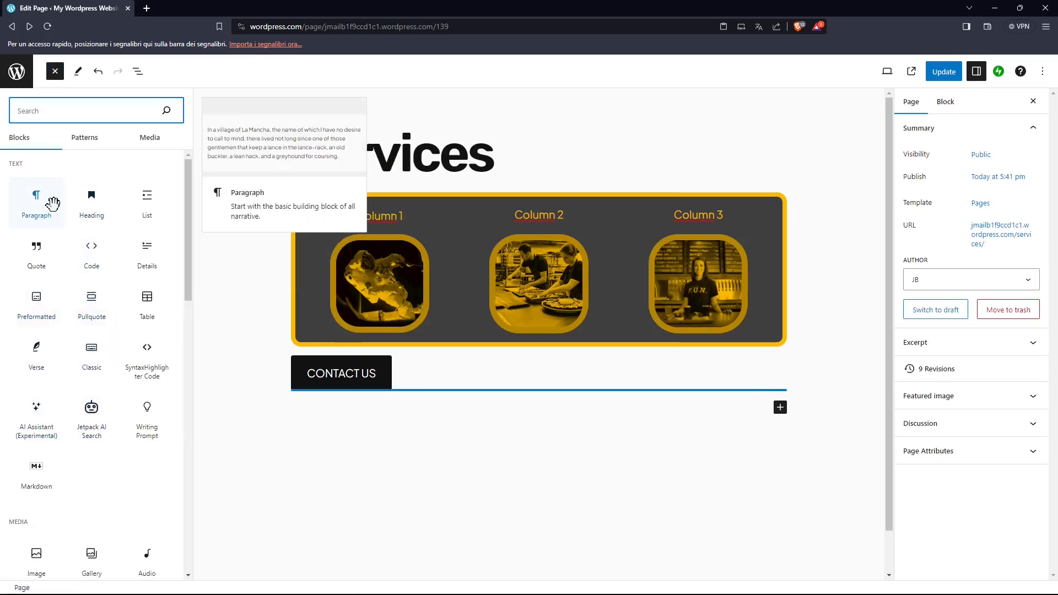
scroll(90, 437, "down", 6)
scroll(90, 441, "down", 3)
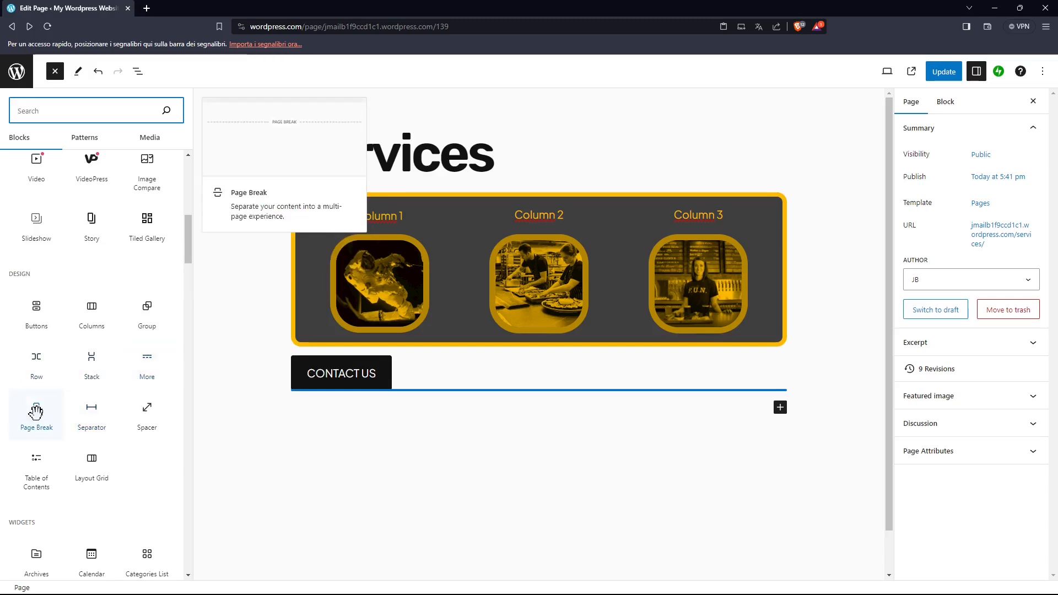
left_click(37, 412)
left_click(36, 412)
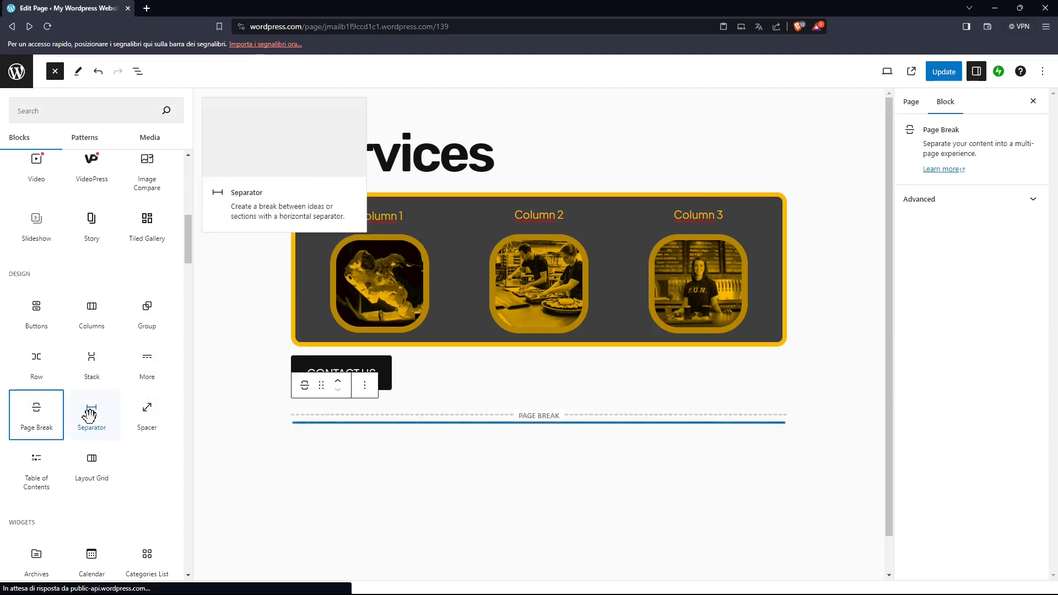
left_click(90, 415)
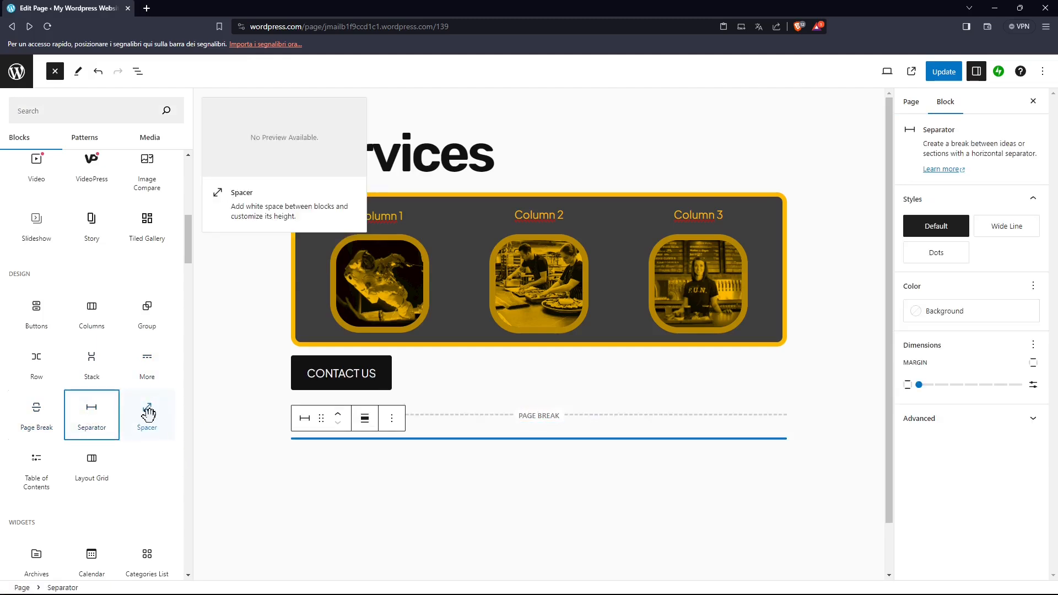
left_click(149, 410)
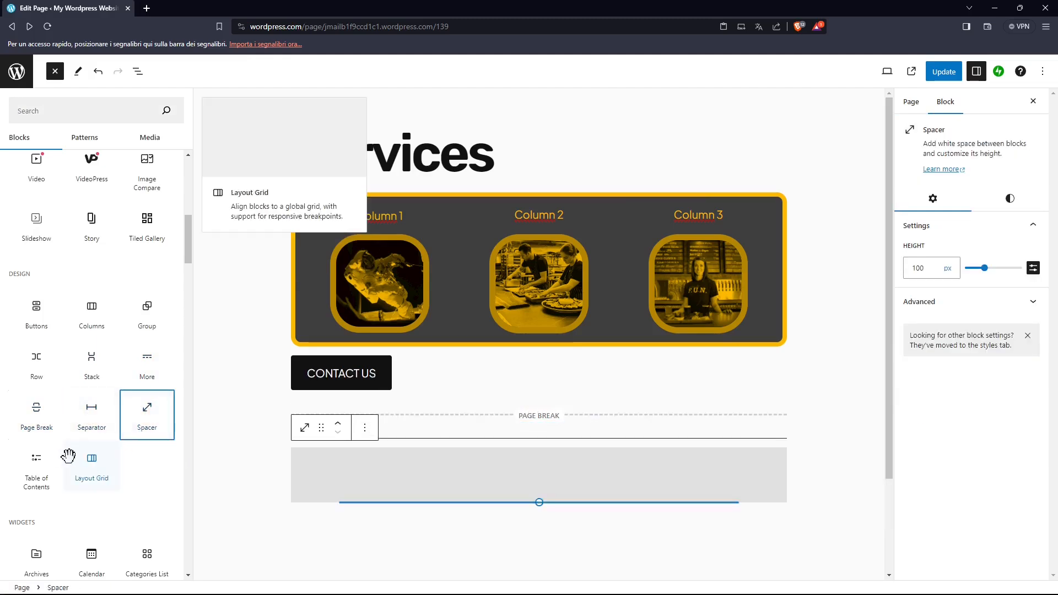
Reduce the Spacer's height to about 46 px and raise its margin to spacing preset 30.
left_click_drag(540, 501, 543, 473)
left_click(1010, 199)
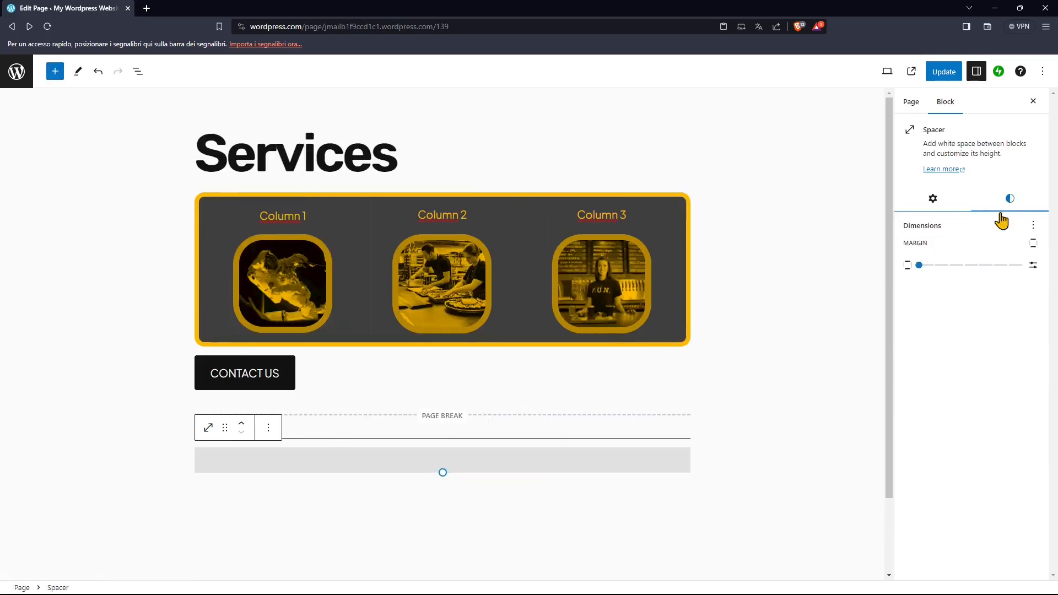
left_click_drag(920, 266, 949, 266)
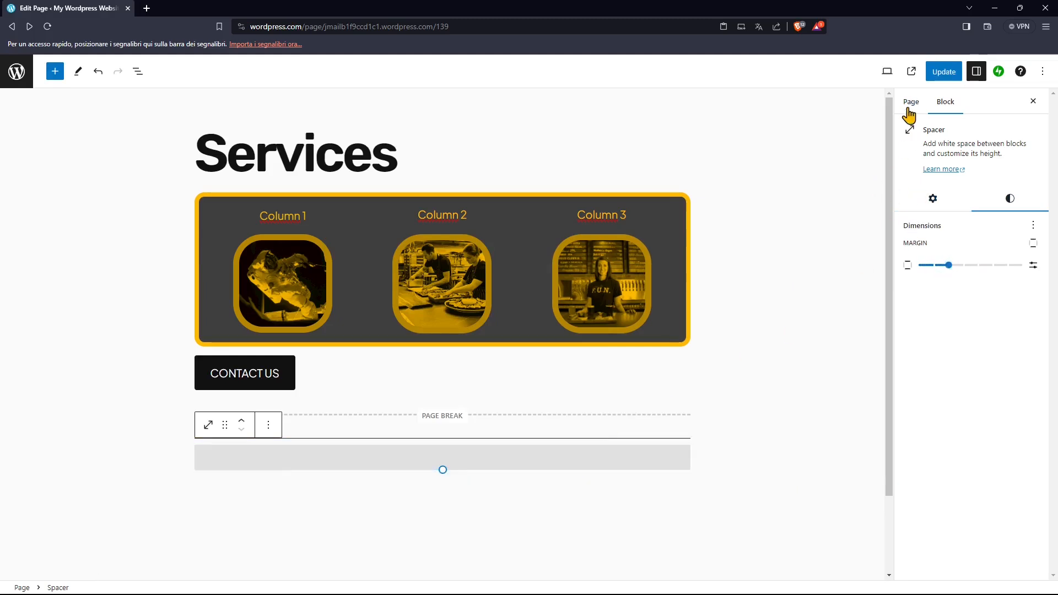
View the Spacer block's HTML code and return it to visual editing.
left_click(910, 104)
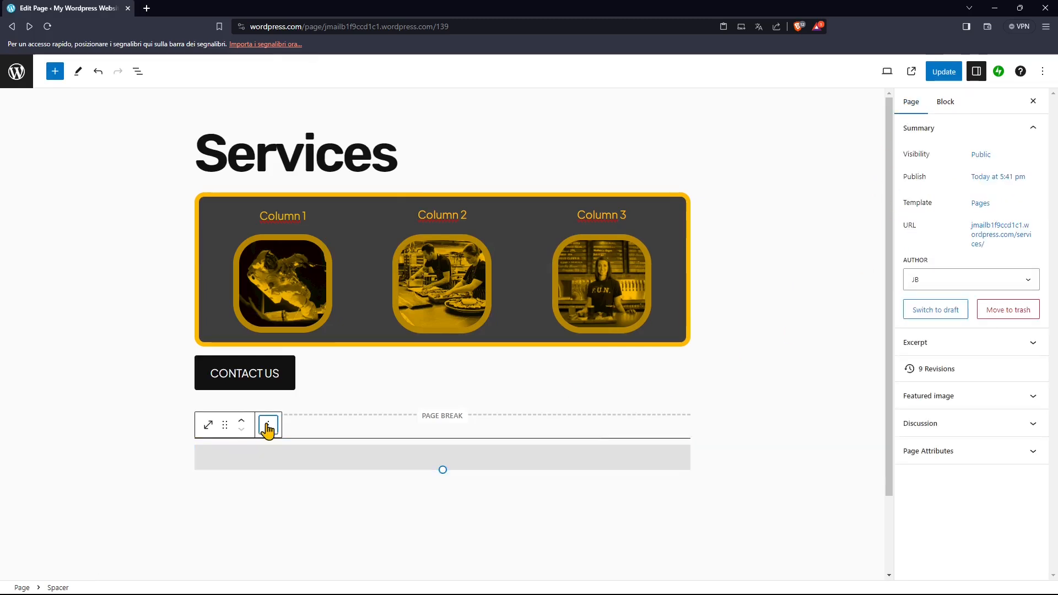
left_click(268, 426)
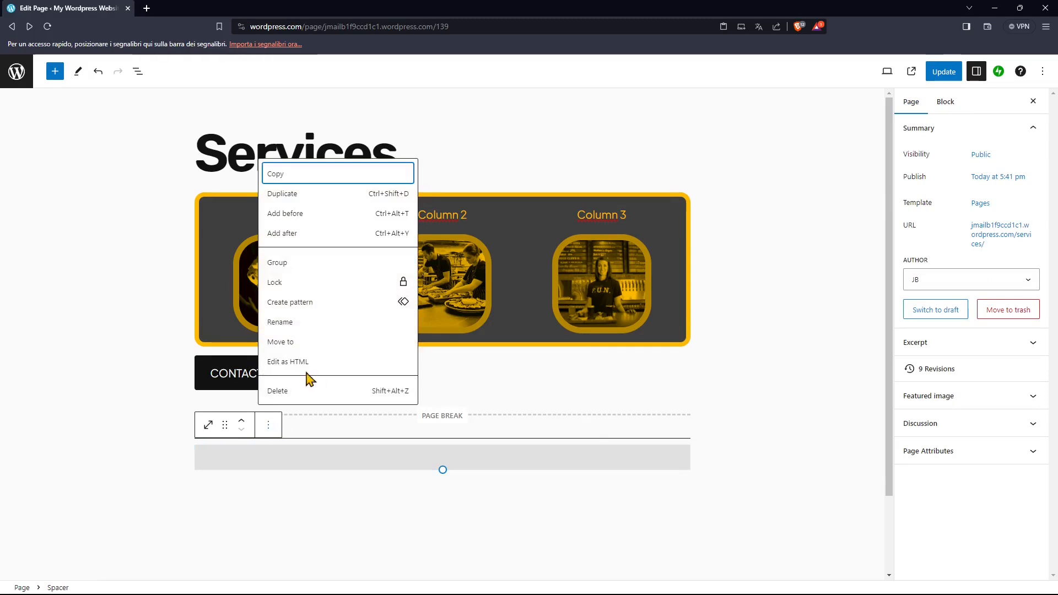
left_click(287, 363)
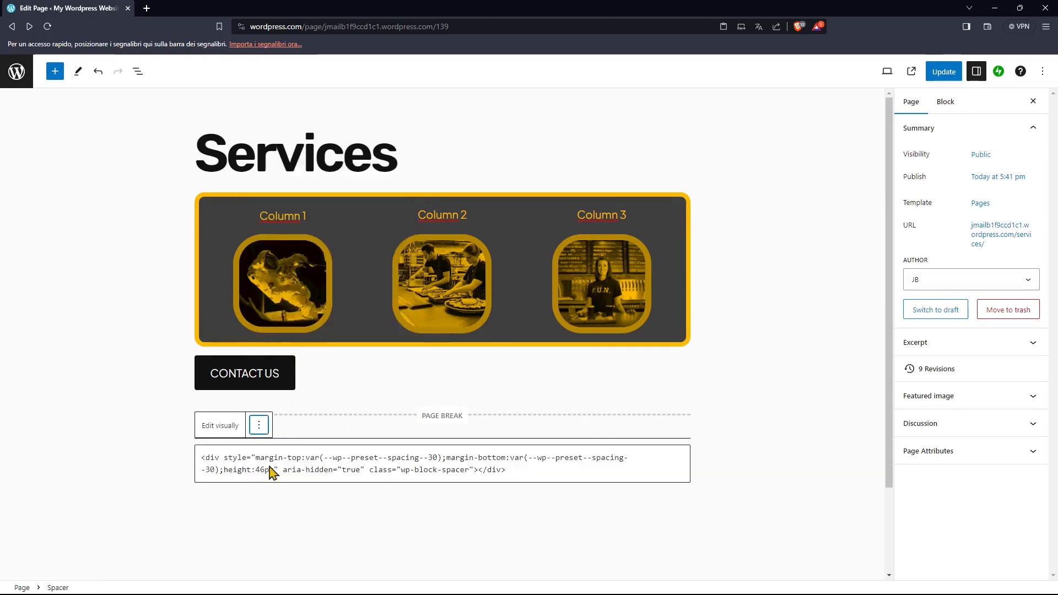
left_click(234, 433)
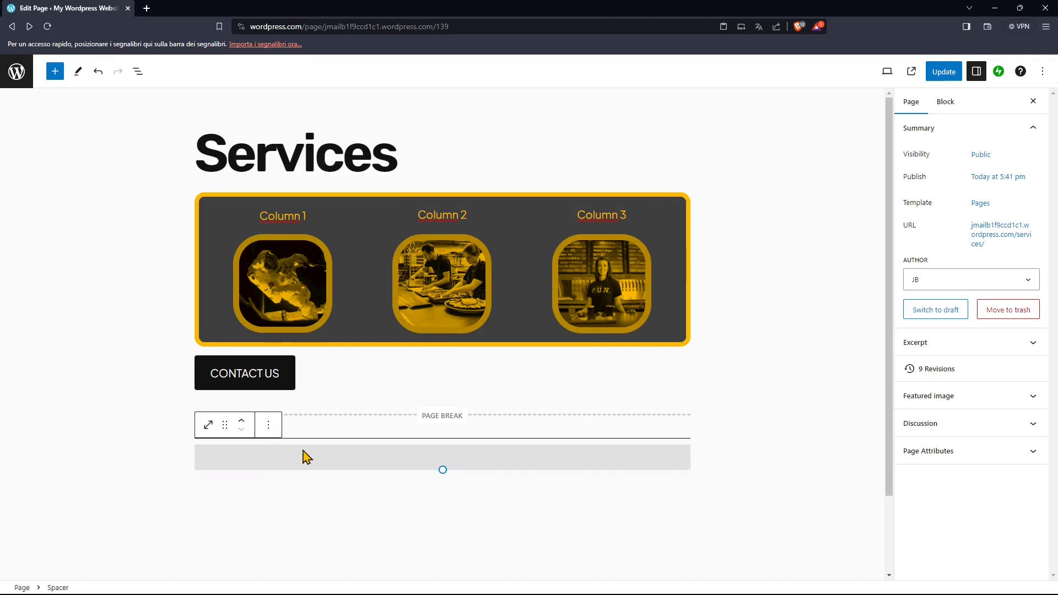
Insert a Layout Grid block with four columns below the Spacer.
left_click(54, 71)
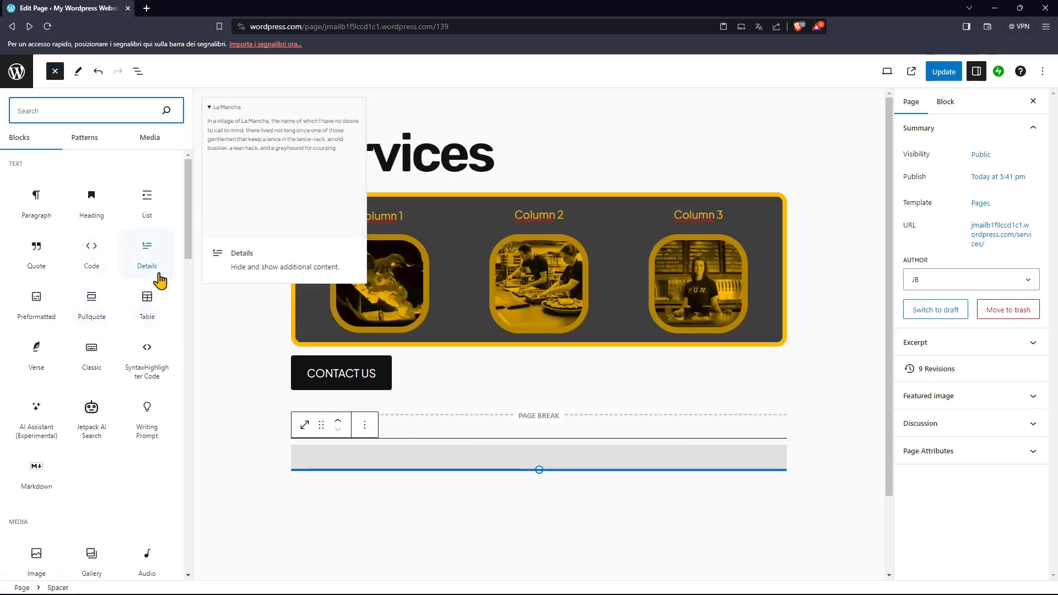
scroll(62, 485, "down", 8)
scroll(62, 485, "down", 2)
scroll(64, 370, "up", 1)
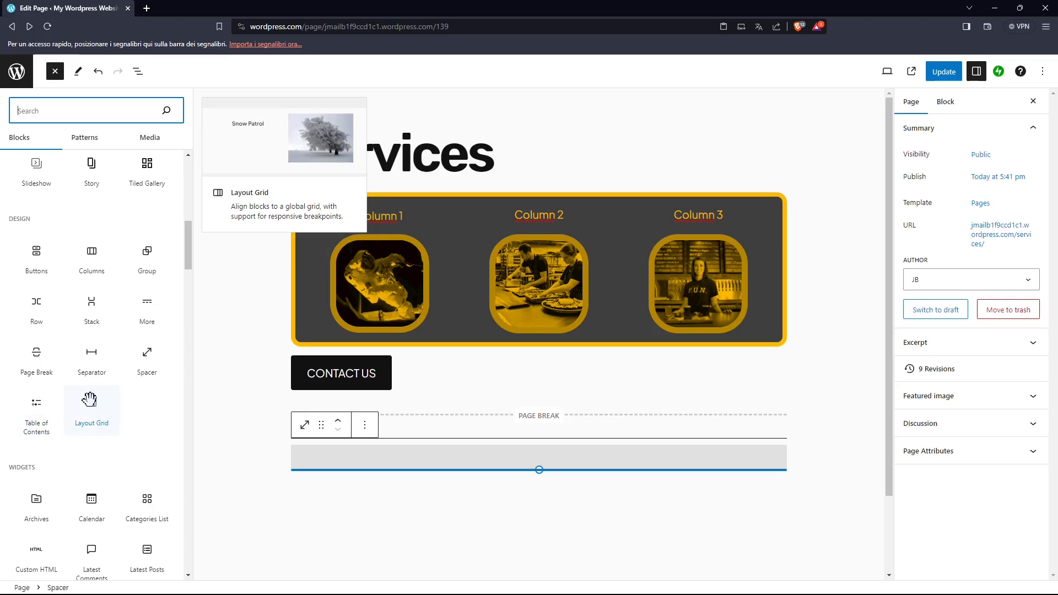
left_click(103, 403)
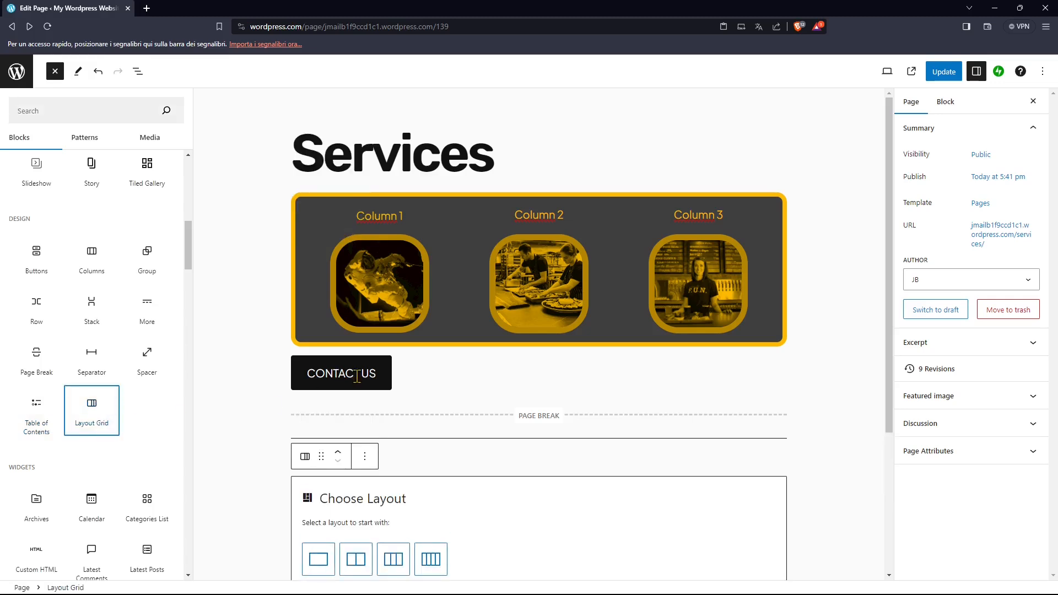
scroll(463, 441, "down", 2)
left_click(435, 451)
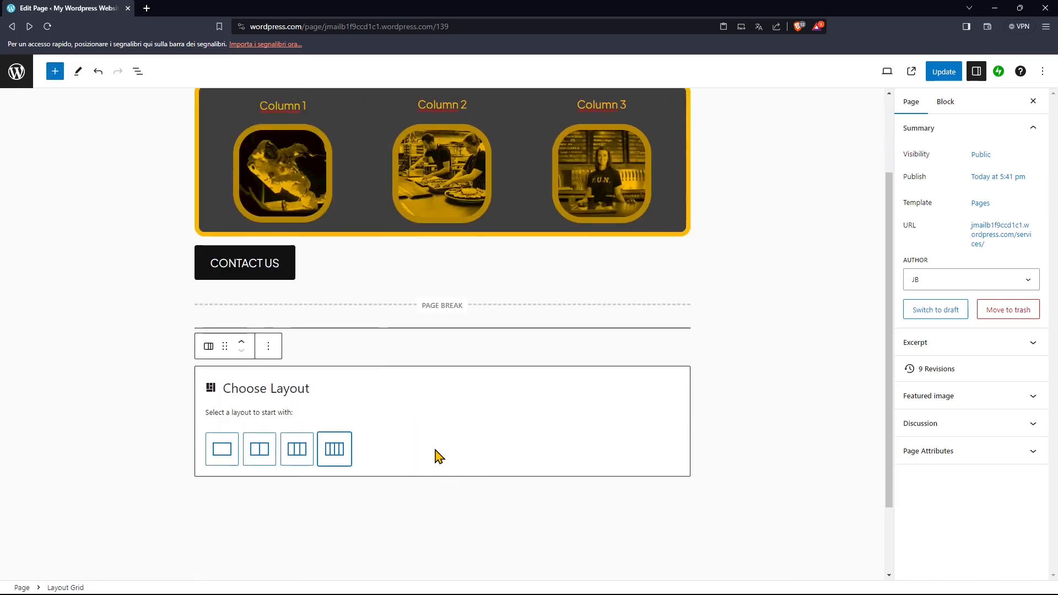
left_click(342, 460)
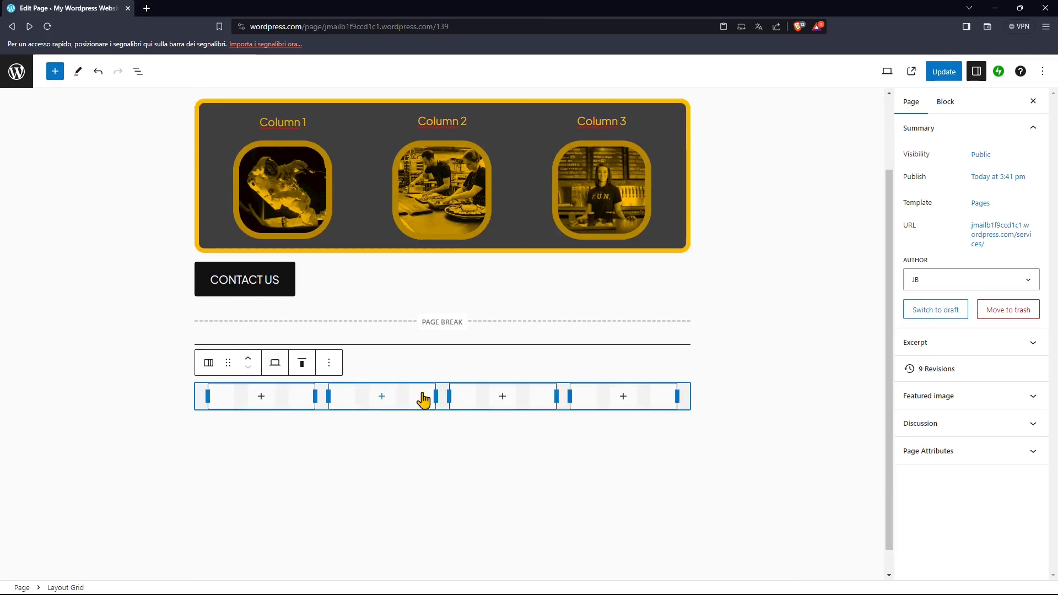
Narrow the second column of the layout grid and add a paragraph reading "Grid" inside it.
left_click_drag(437, 396, 398, 382)
left_click(391, 362)
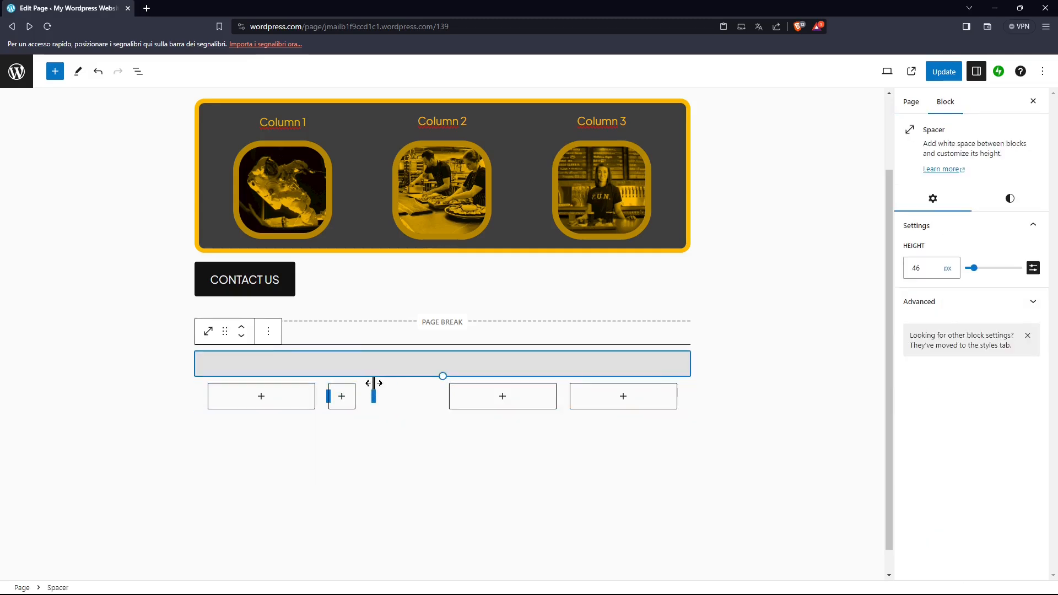
left_click(346, 398)
key("Escape")
left_click(342, 398)
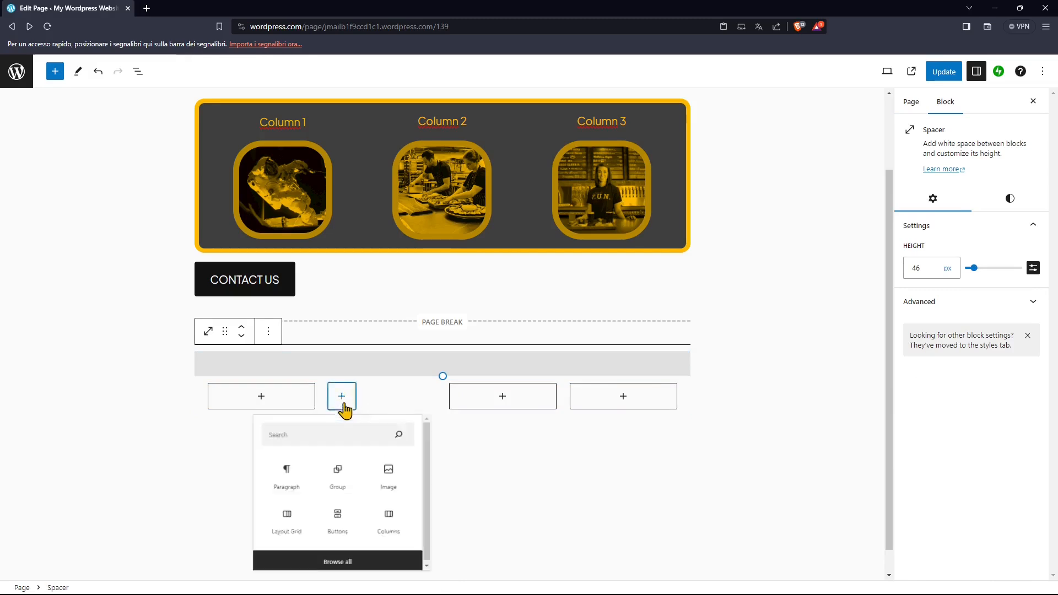
left_click(279, 480)
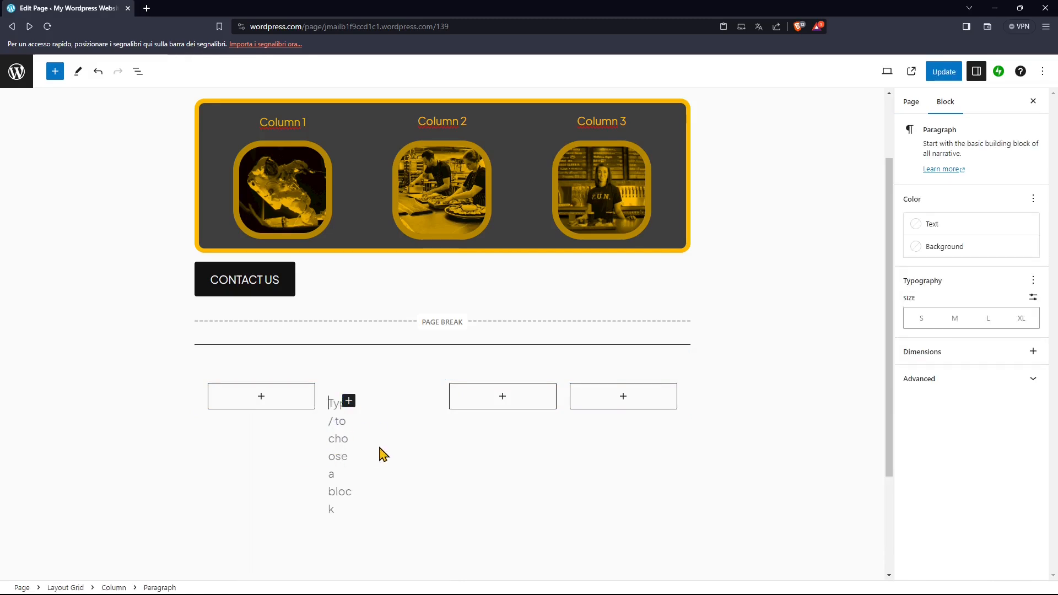
type("Grid")
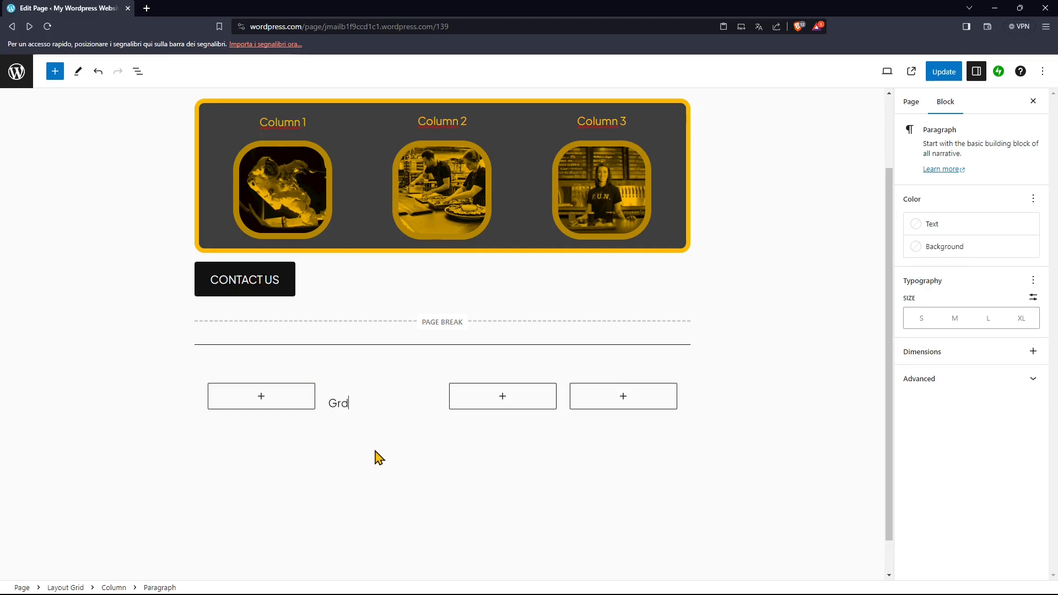
left_click(407, 475)
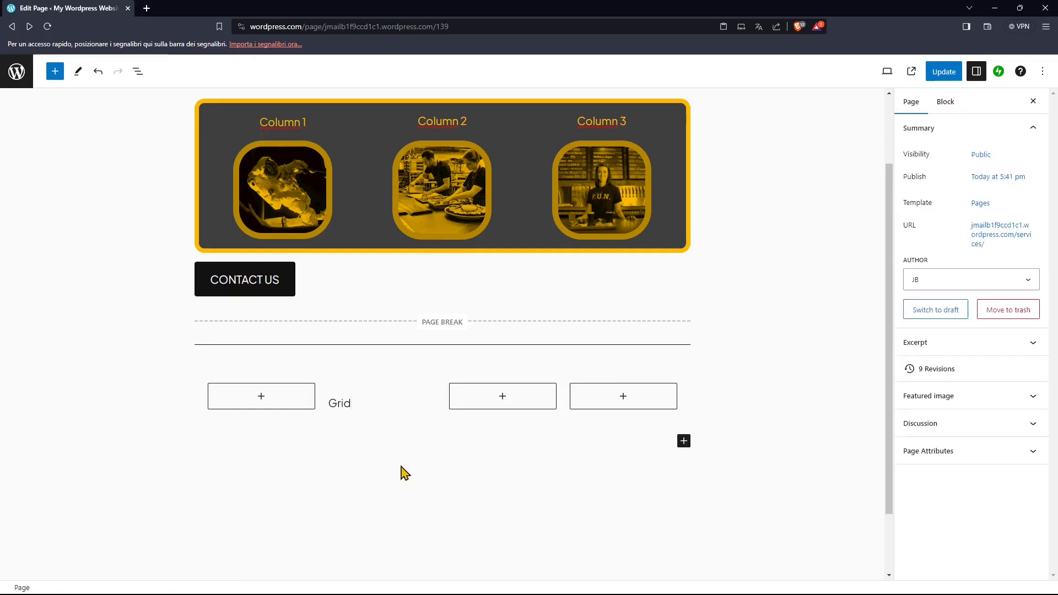
Preview the page at tablet size and examine how the layout grid's columns are arranged.
left_click(257, 397)
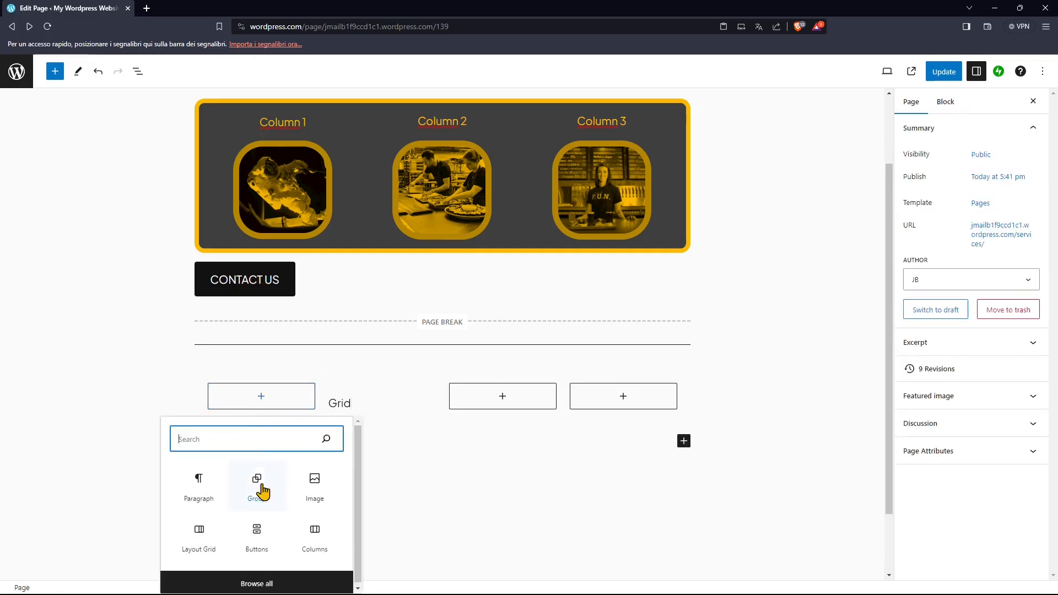
left_click(556, 441)
left_click(887, 71)
left_click(793, 124)
scroll(518, 408, "down", 5)
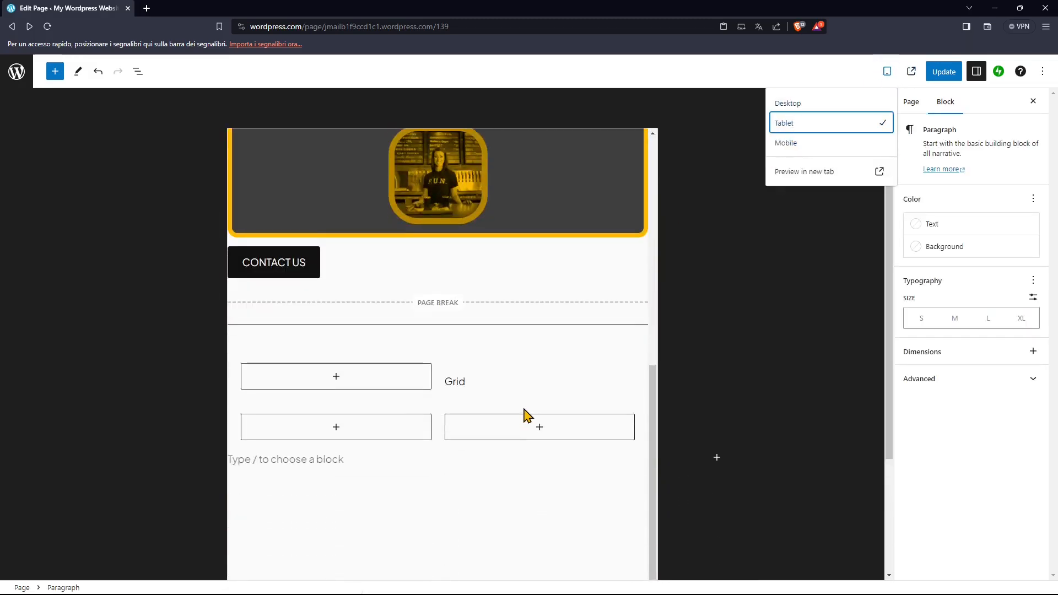
Lock the layout grid column containing "Grid" with all options, disabling movement and preventing removal.
left_click(477, 397)
left_click(441, 422)
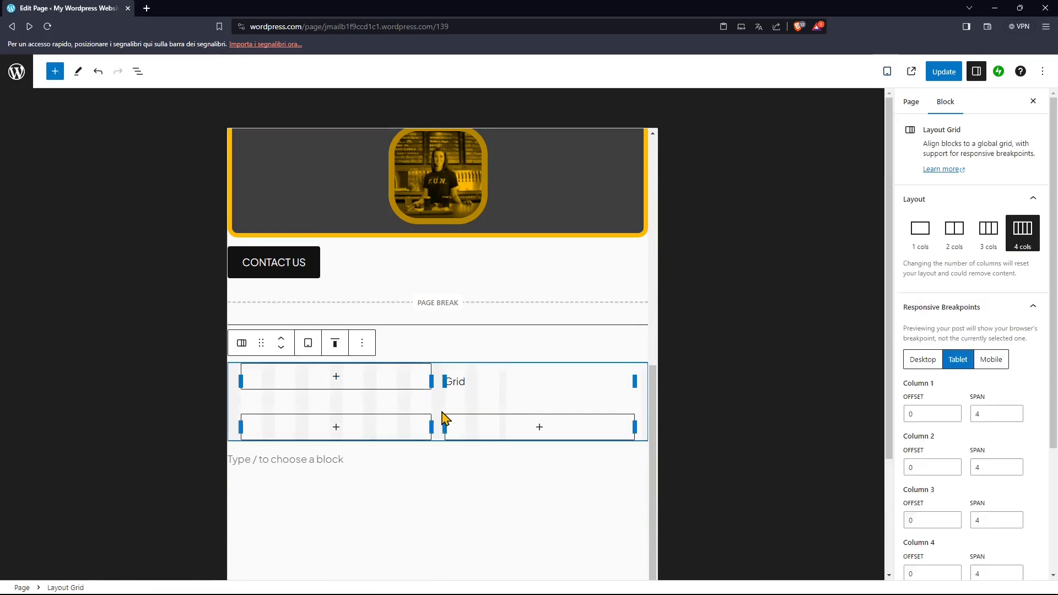
left_click(402, 430)
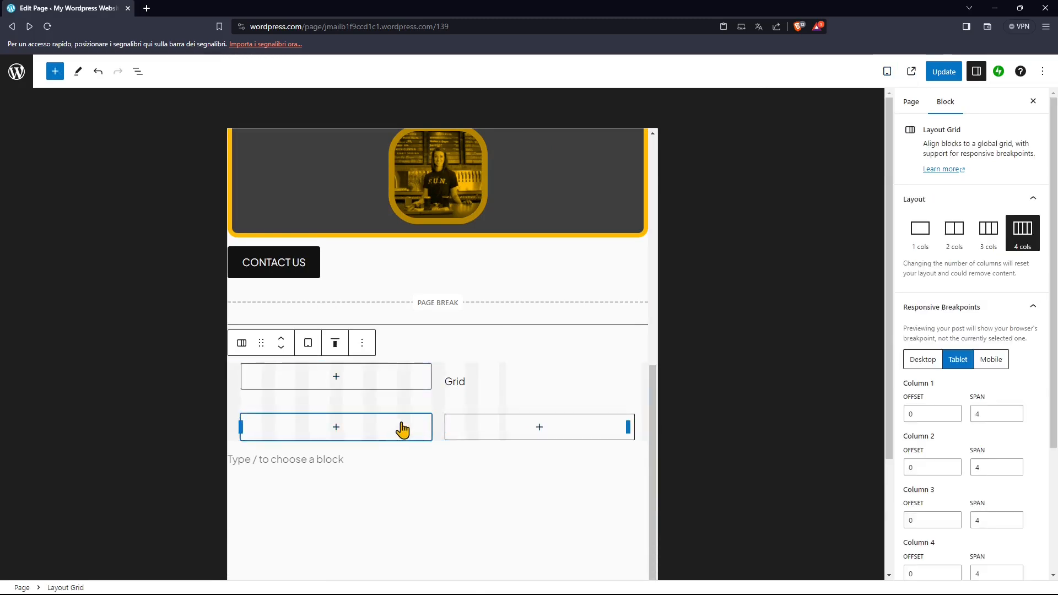
left_click(480, 380)
left_click(430, 383)
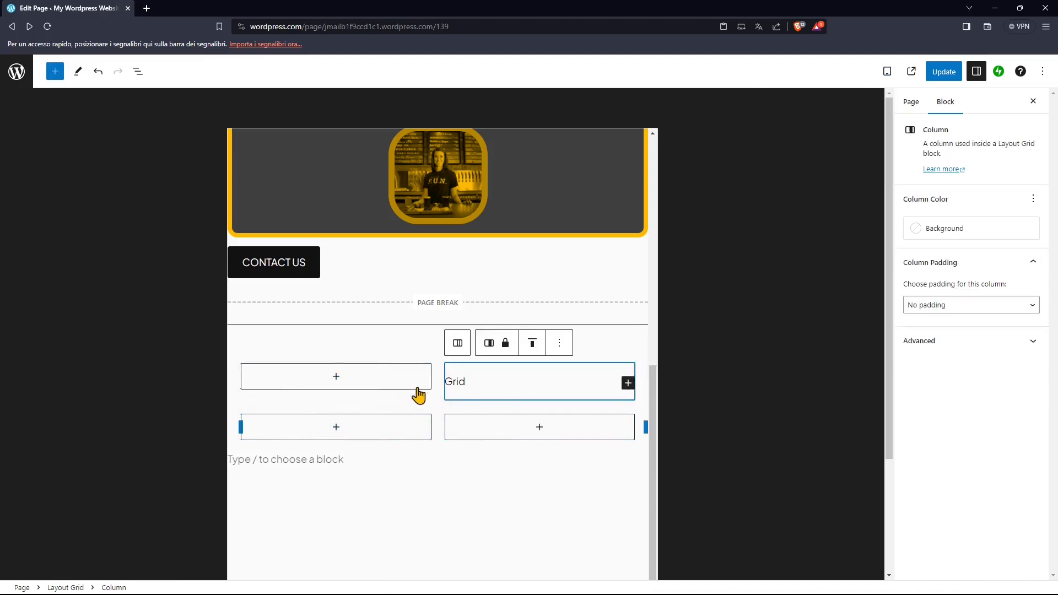
left_click(629, 382)
left_click(664, 385)
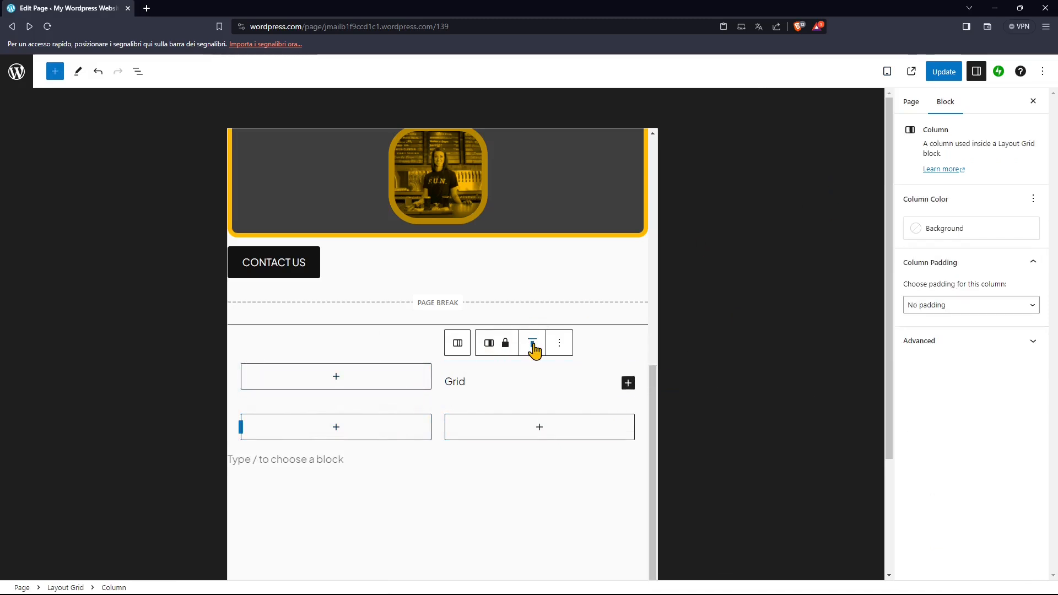
left_click(508, 347)
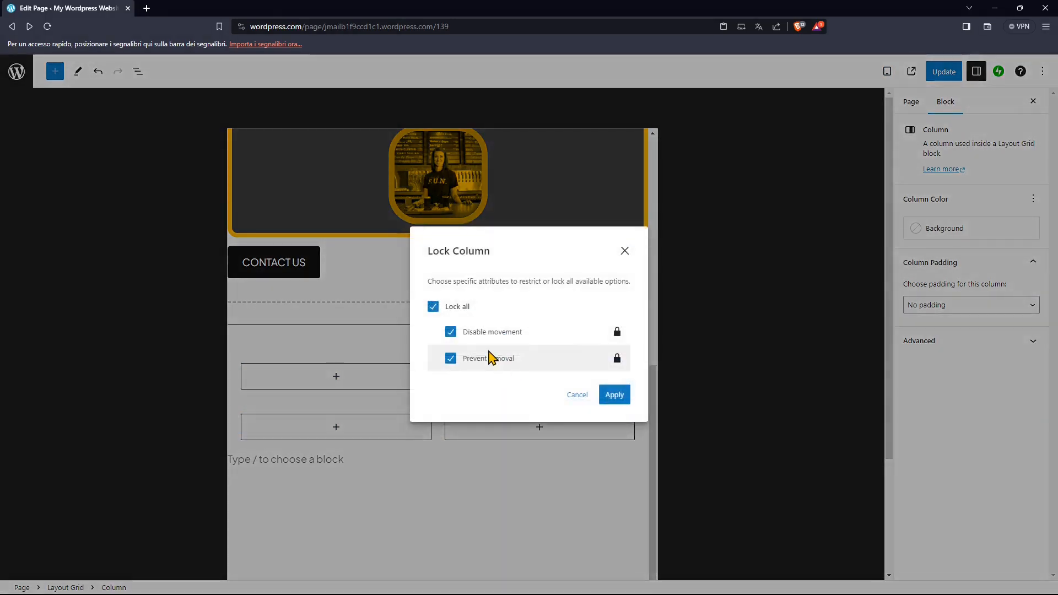
left_click(613, 396)
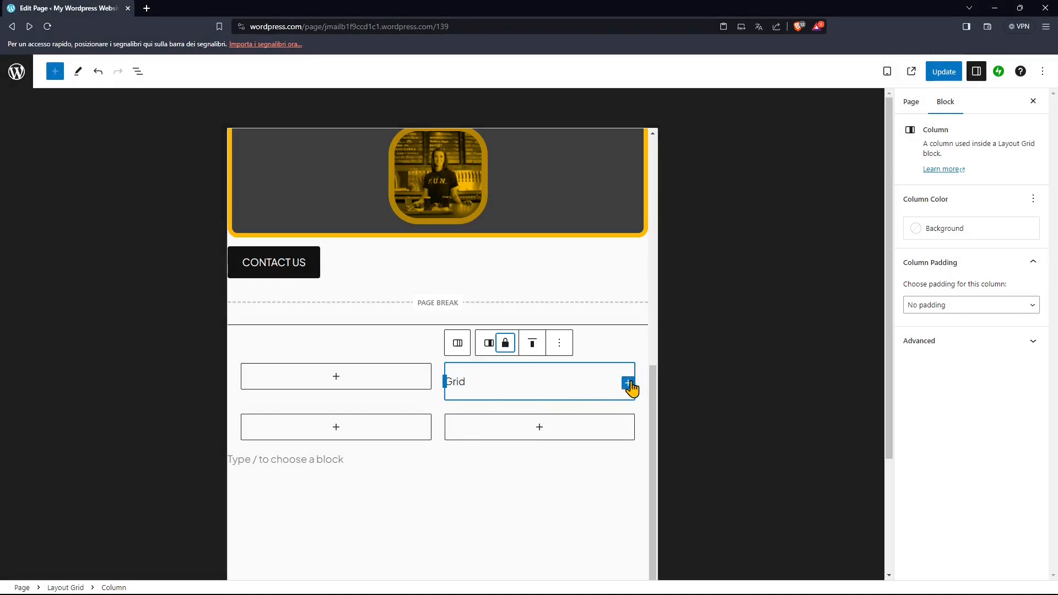
Resize the layout grid's second column at tablet size to offset 3 and span 1.
left_click(590, 389)
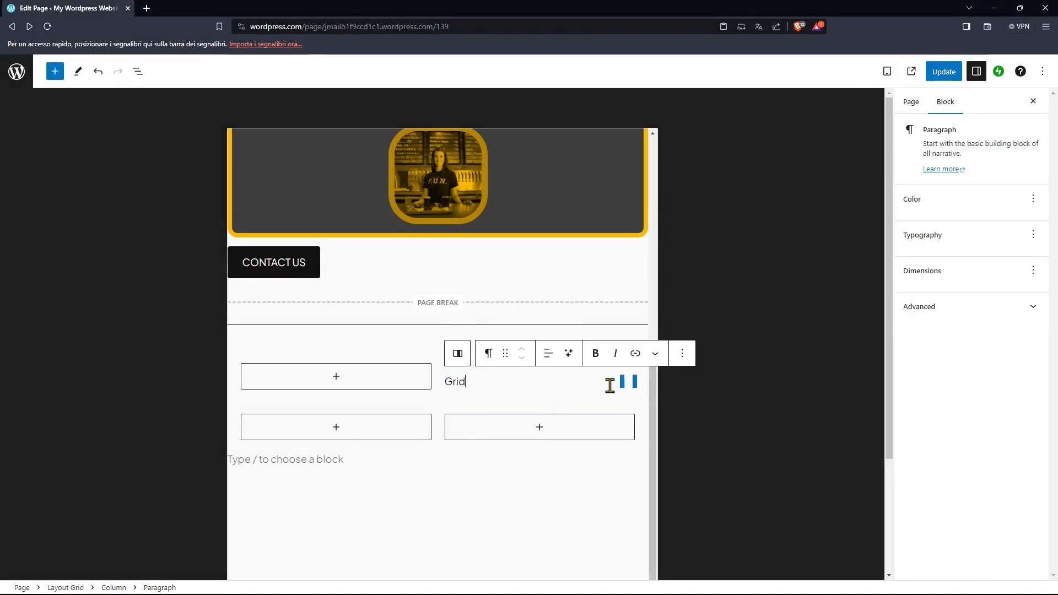
left_click(623, 381)
left_click_drag(427, 378, 376, 381)
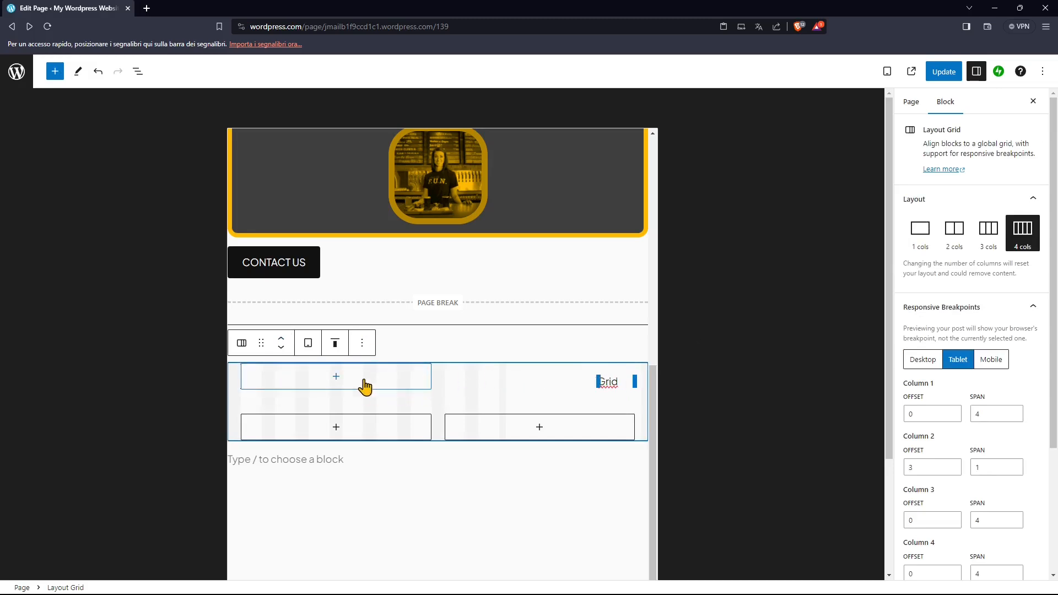
left_click(377, 388)
left_click(329, 388)
left_click(408, 355)
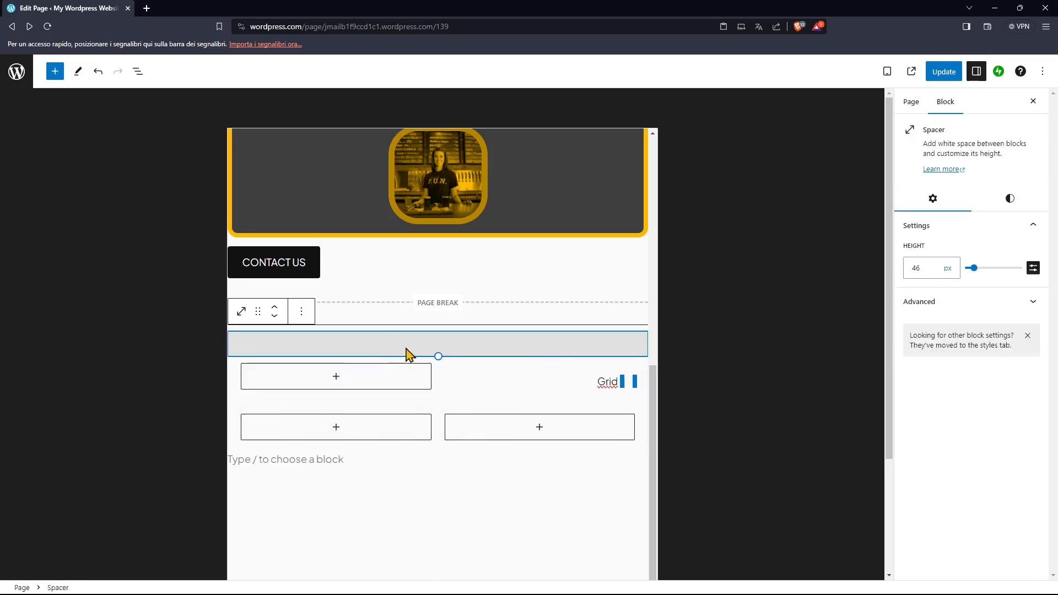
Compare the layout grid's arrangement in mobile and tablet previews, and return the page to desktop view.
left_click(887, 71)
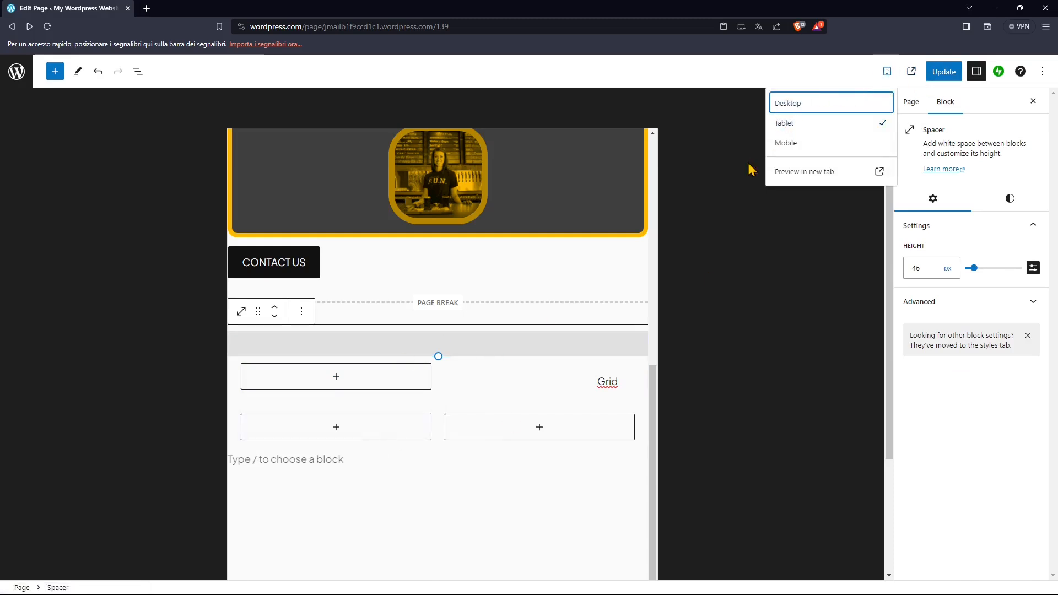
left_click(796, 143)
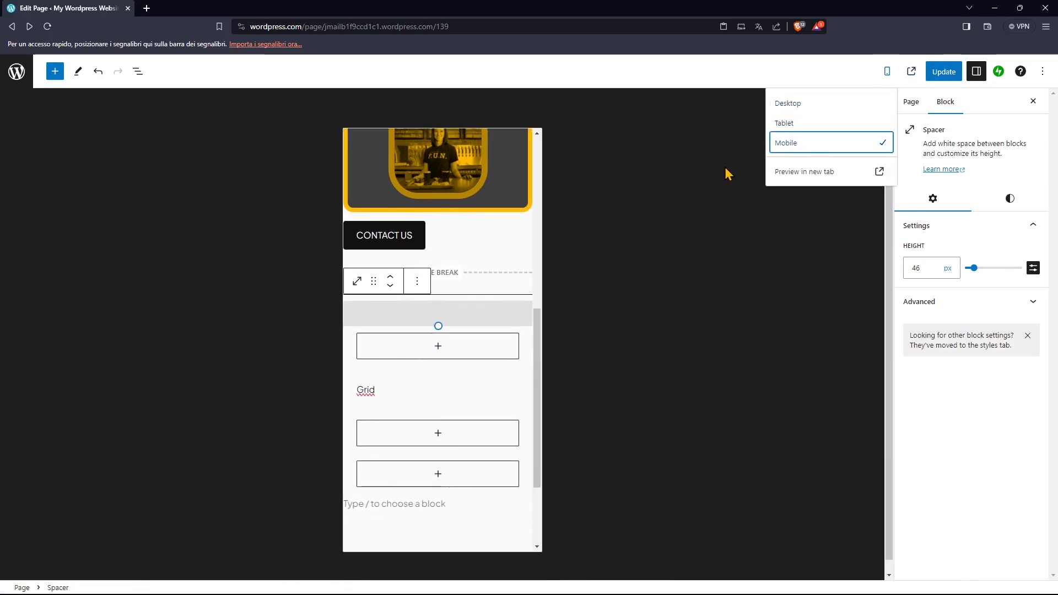
left_click(794, 124)
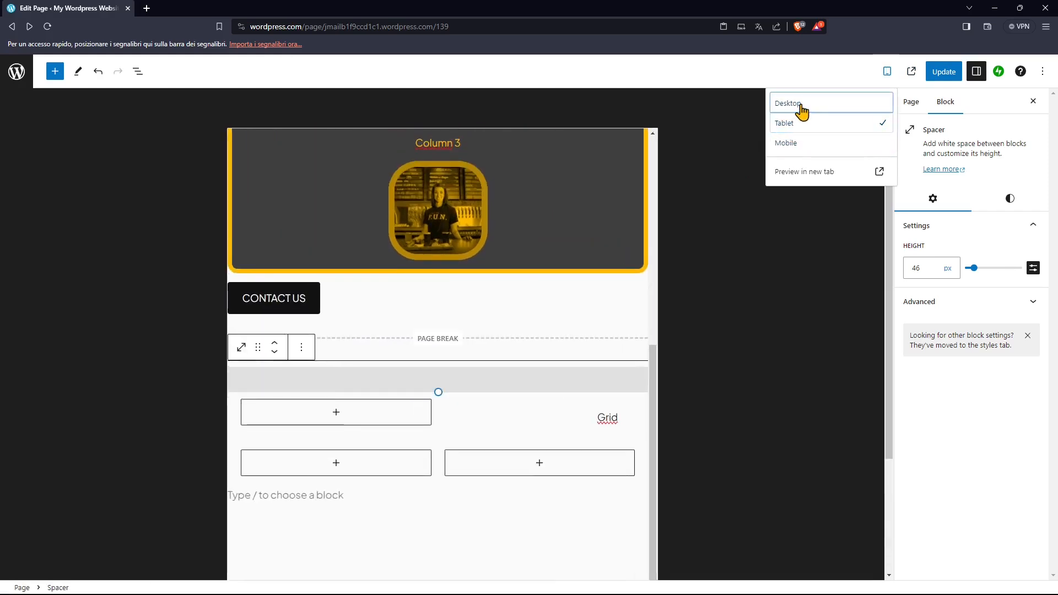
left_click(796, 105)
left_click(416, 474)
left_click(416, 474)
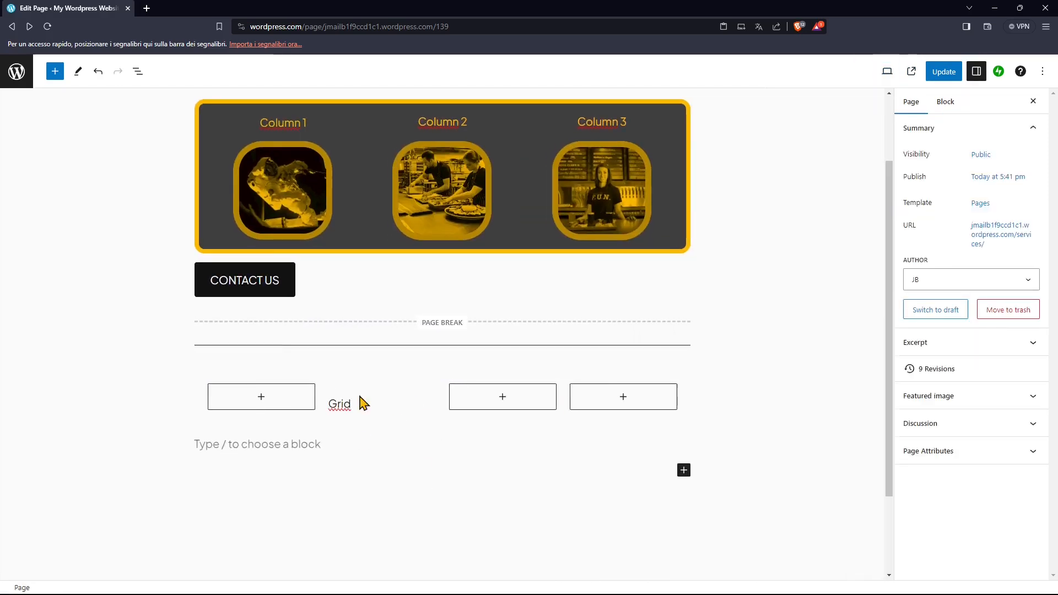
Delete the Layout Grid block below the Spacer.
left_click(382, 387)
left_click(329, 363)
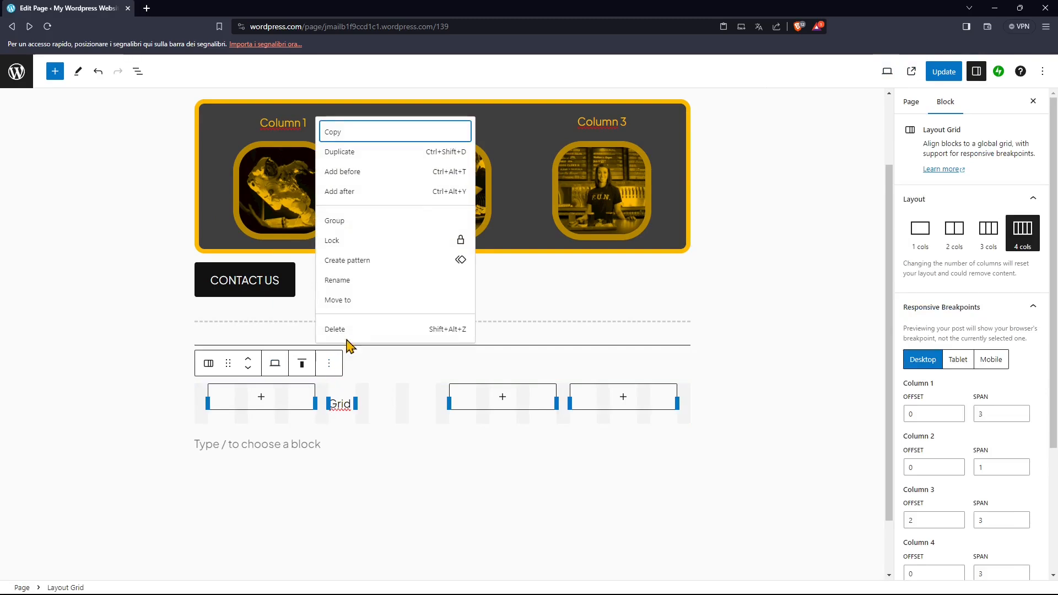
left_click(352, 330)
left_click(297, 435)
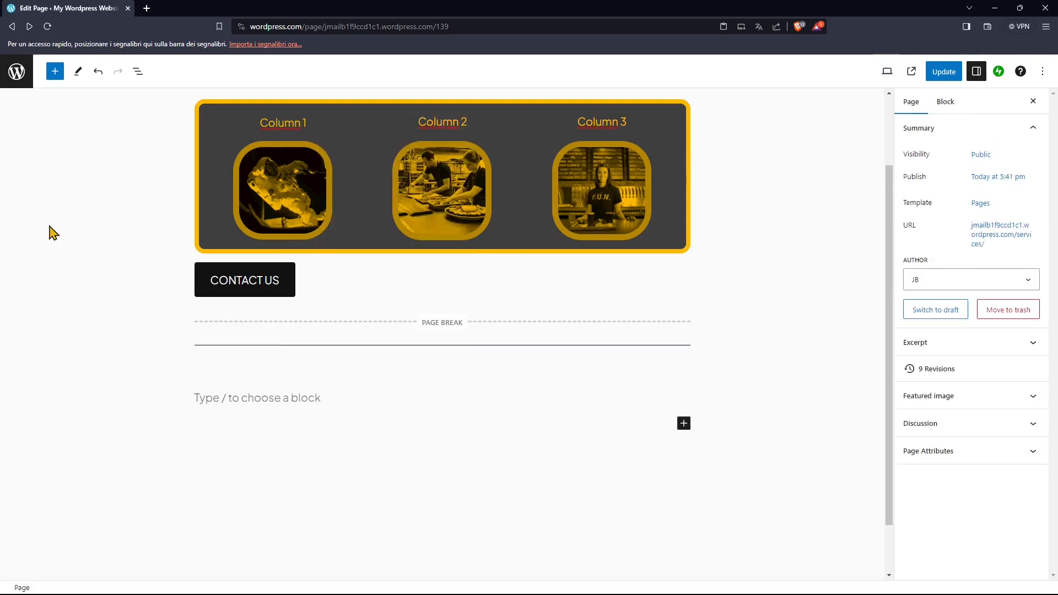
Browse the block library through the media and design blocks.
left_click(23, 83)
left_click(202, 94)
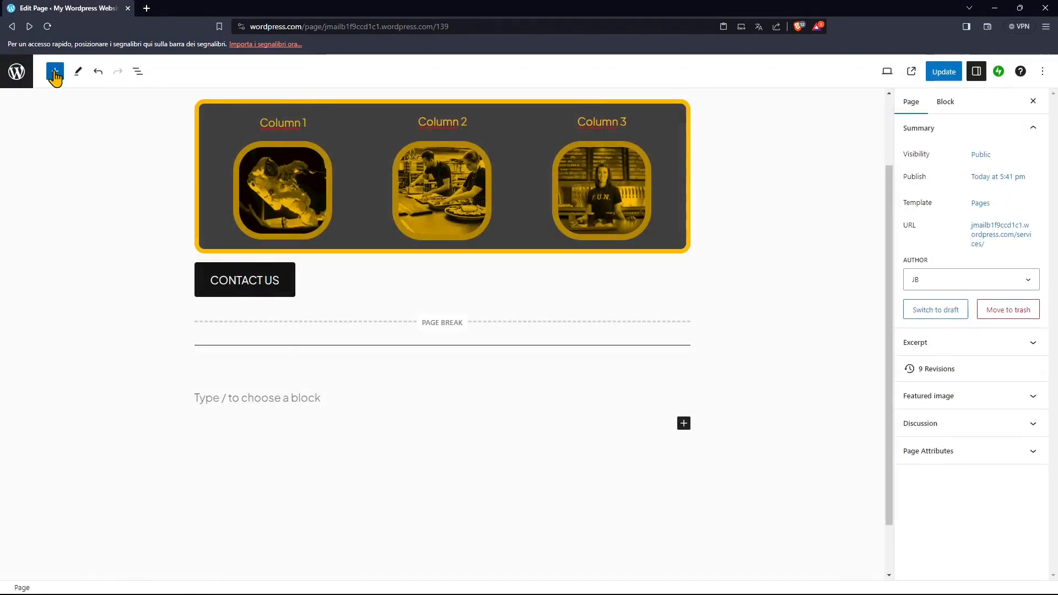
left_click(55, 72)
scroll(76, 431, "down", 3)
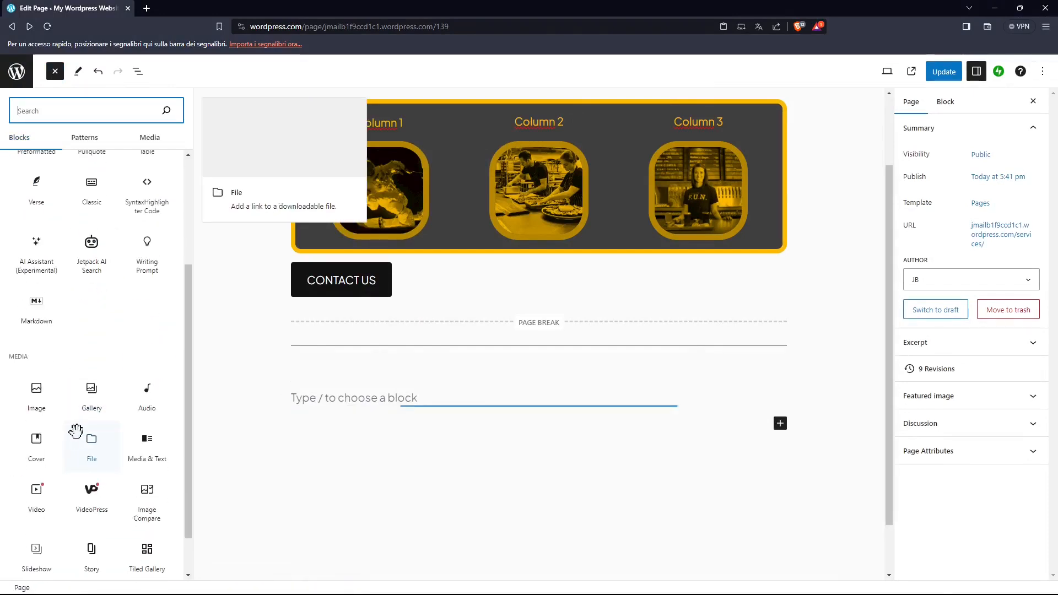
scroll(71, 444, "down", 2)
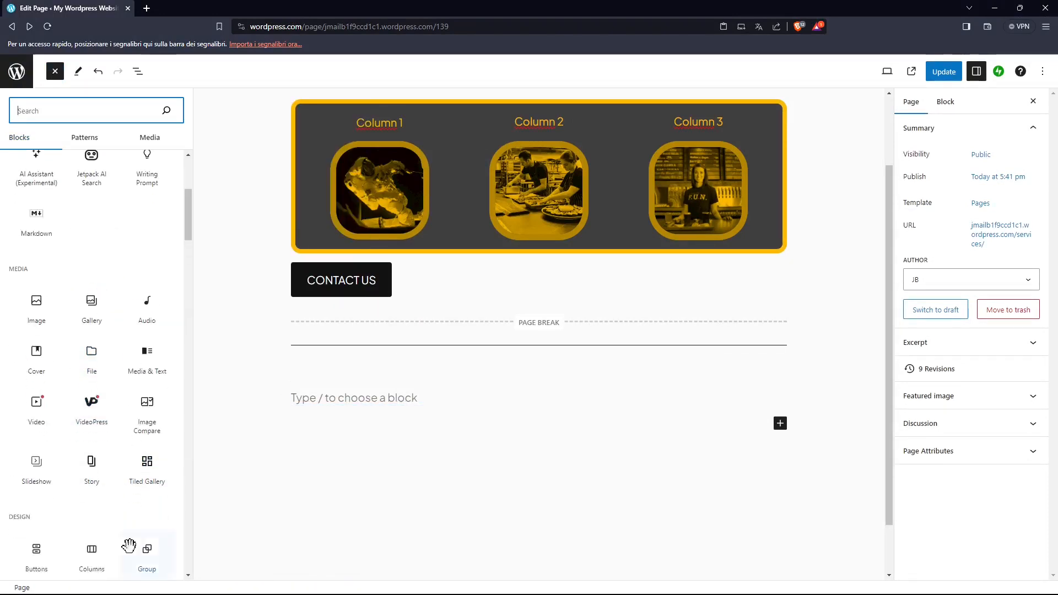
scroll(130, 546, "down", 5)
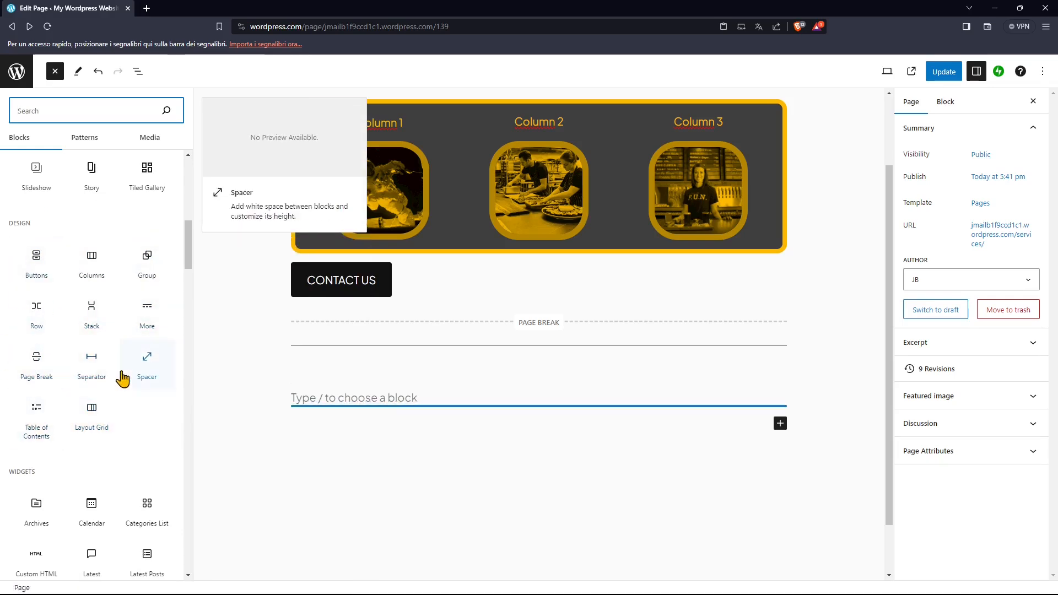
Browse the ready-made patterns in the Coming Soon and Featured categories, then return to the page.
left_click(83, 146)
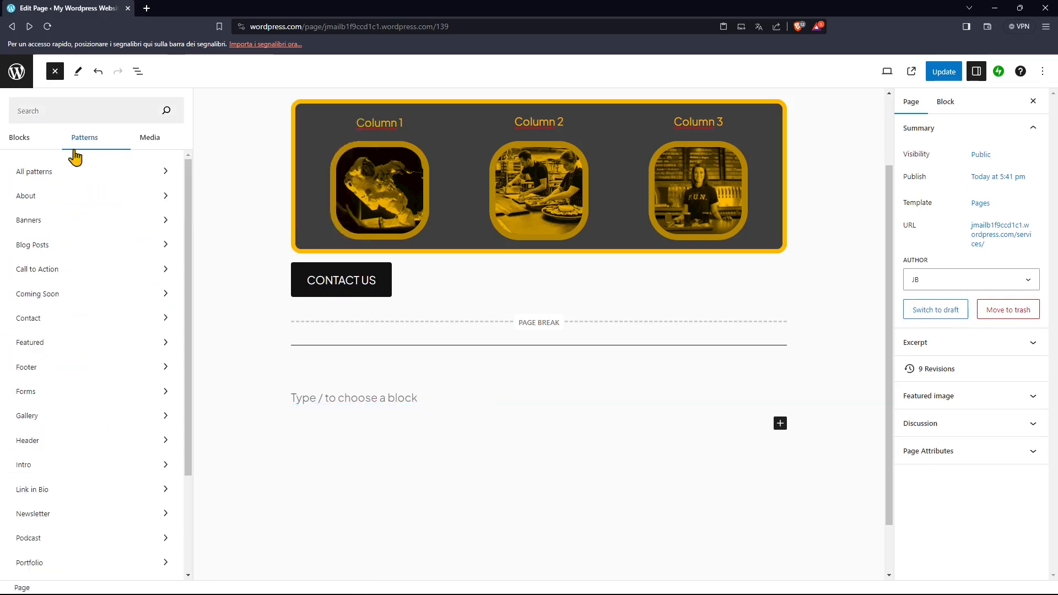
left_click(46, 294)
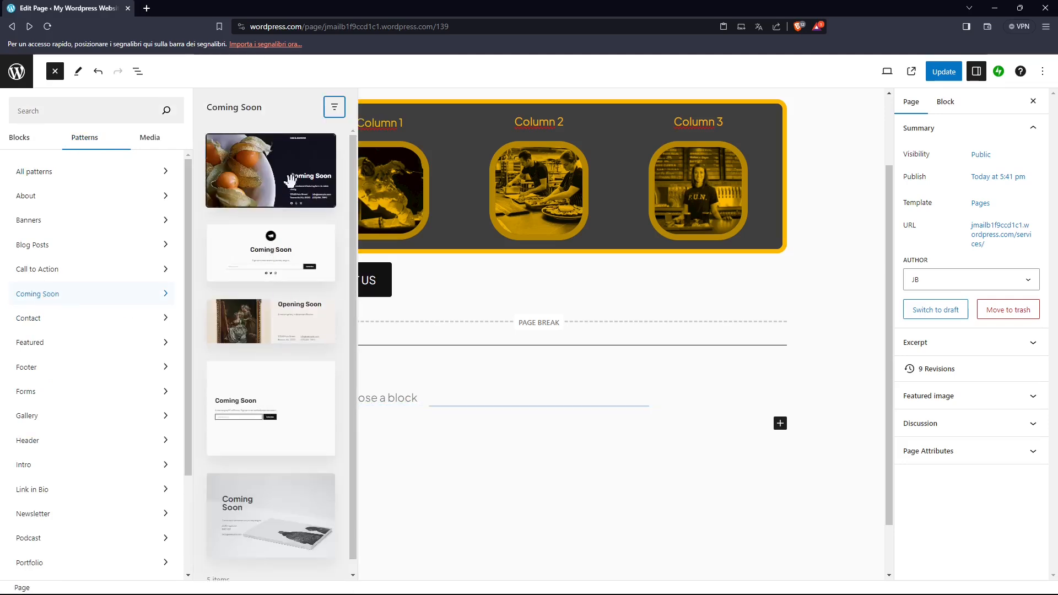
scroll(276, 405, "down", 1)
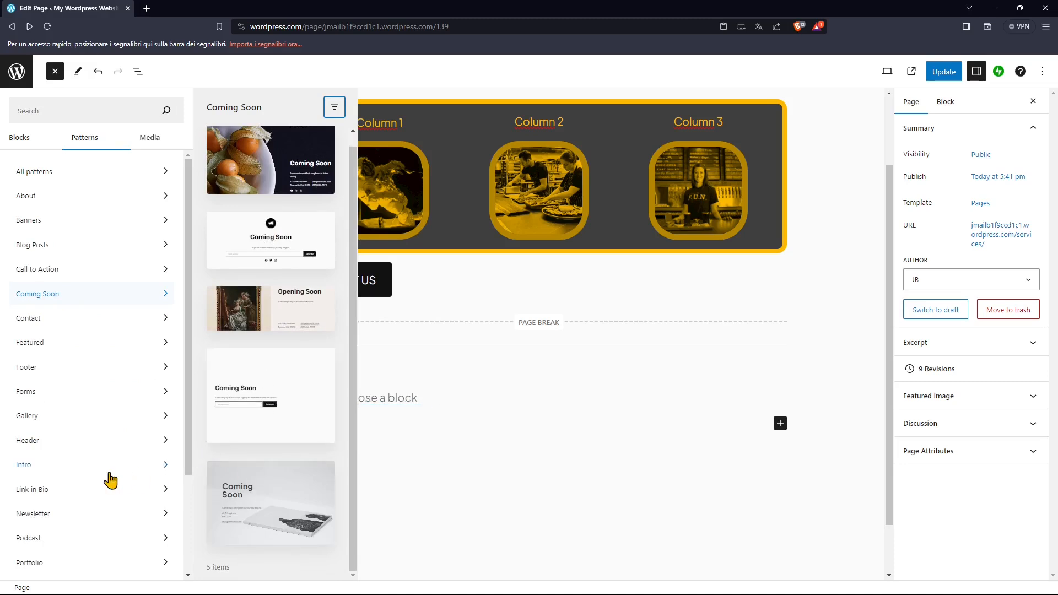
left_click(27, 347)
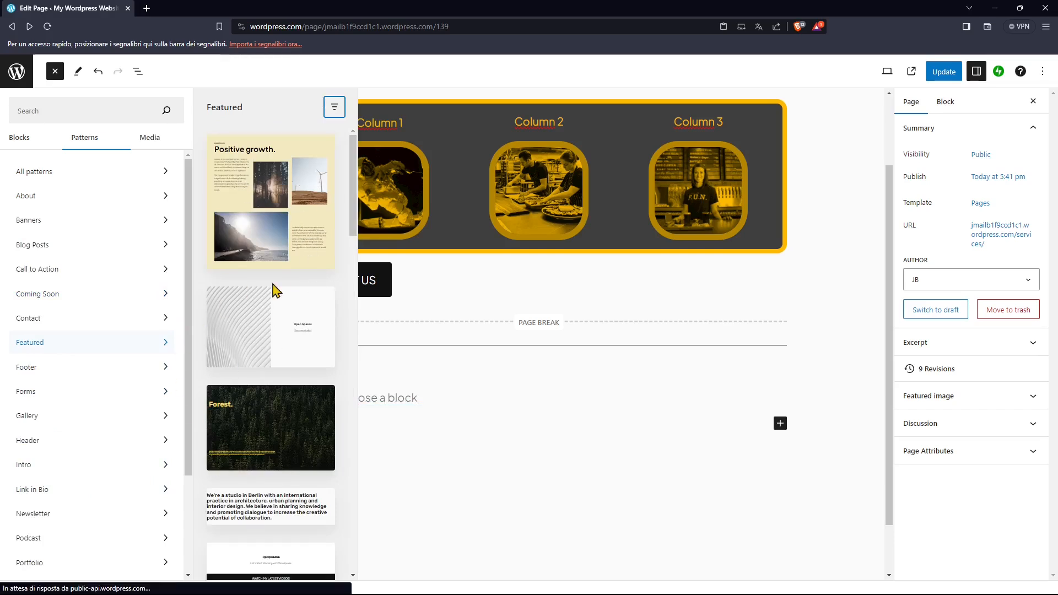
left_click(383, 280)
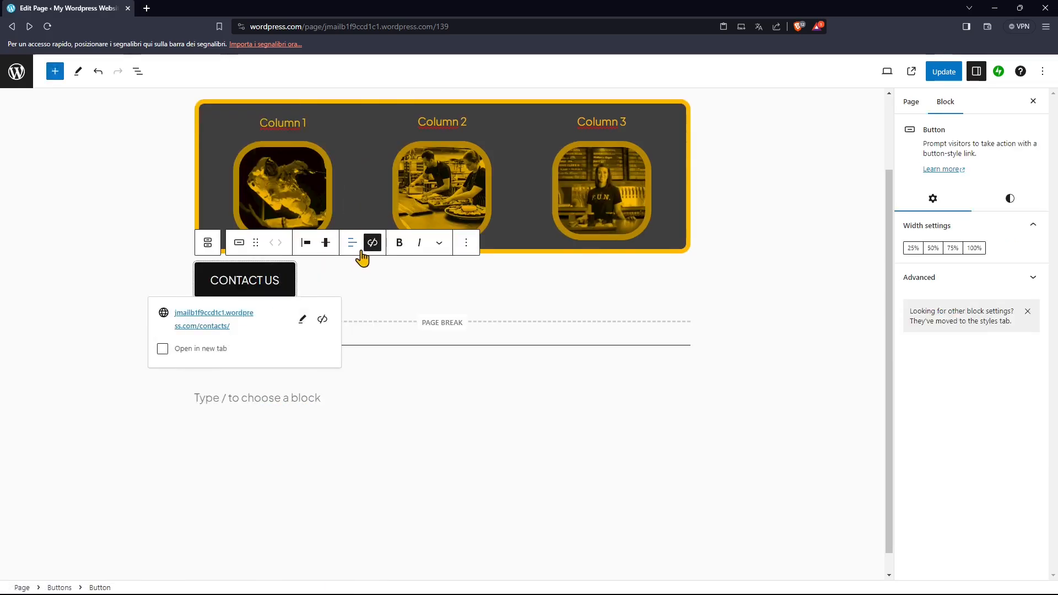
left_click(657, 122)
left_click(711, 138)
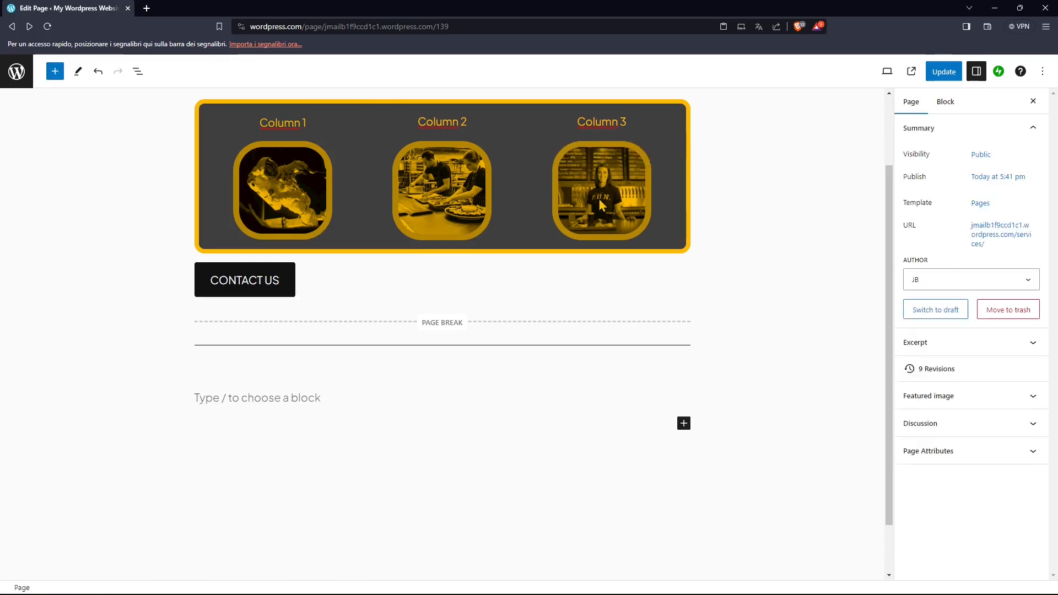
Start a new pattern from the three-column Columns block and name it "my photo menu".
scroll(541, 163, "up", 1)
left_click(534, 161)
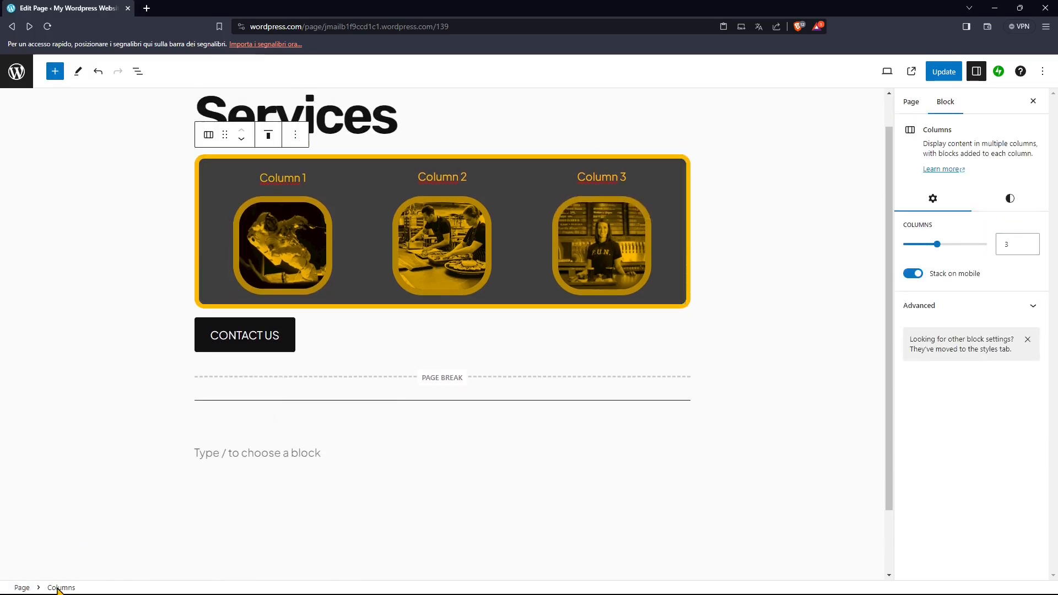
left_click(301, 142)
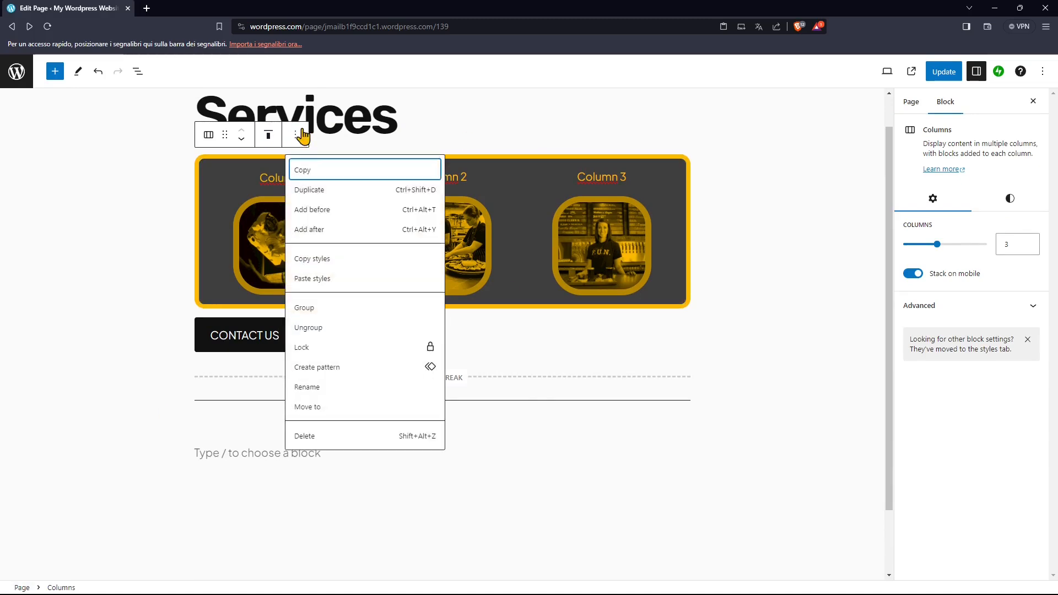
left_click(346, 379)
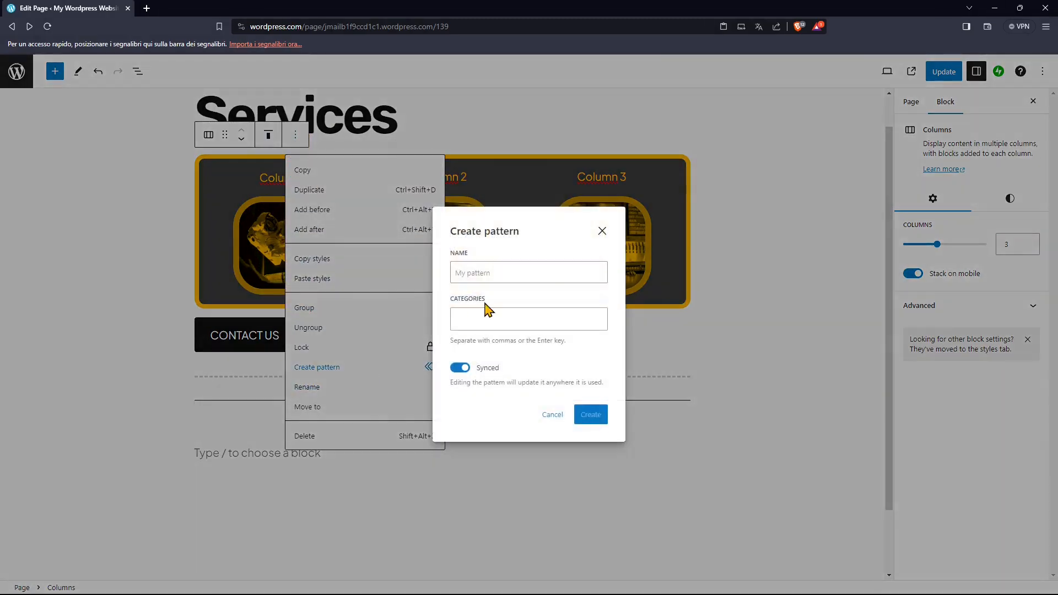
left_click(492, 272)
type("my")
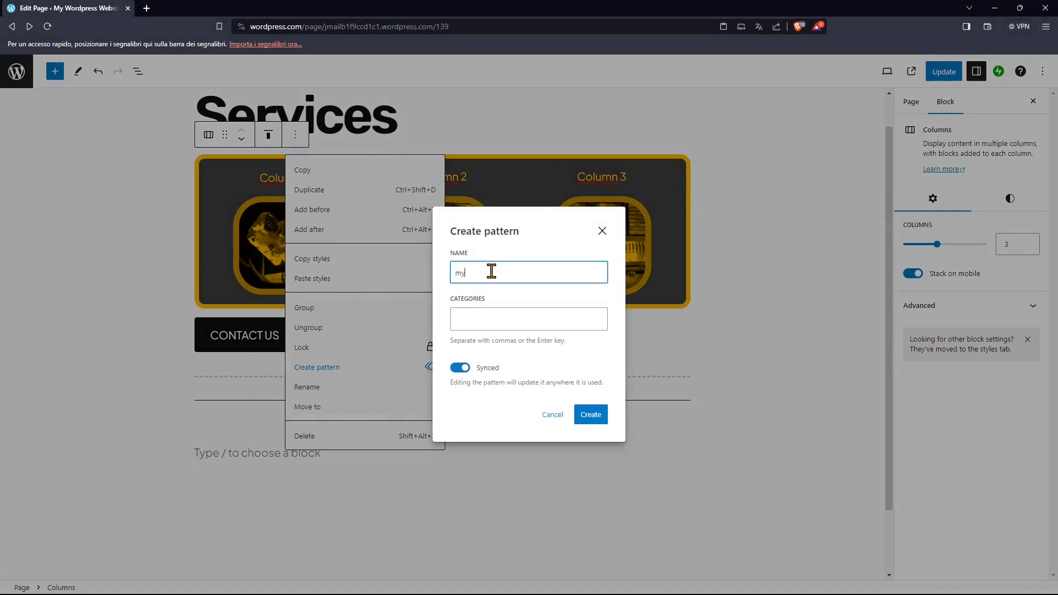
type(" photo menu")
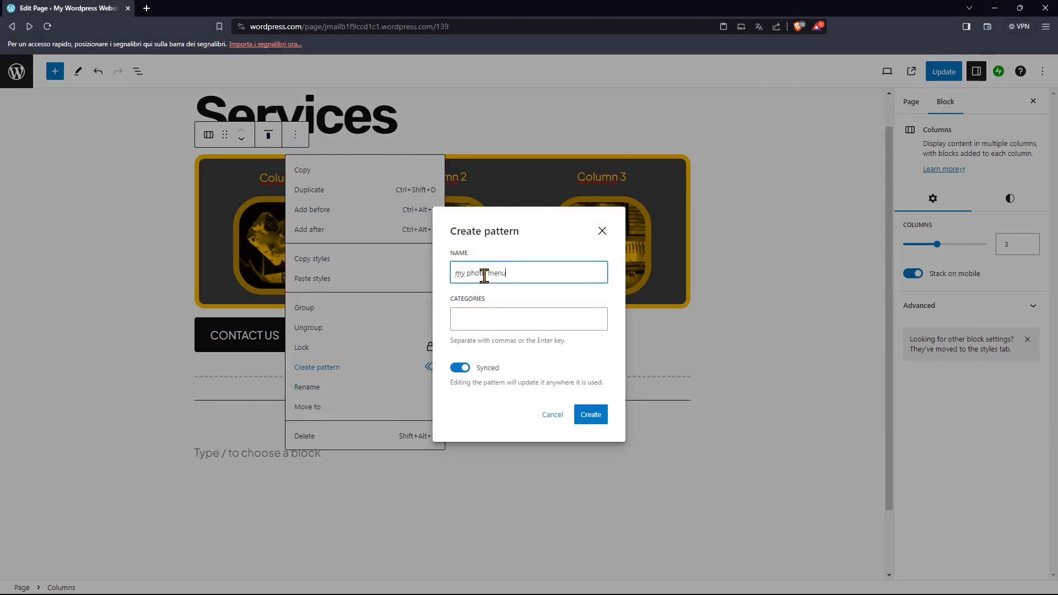
Assign the new pattern to the Services category and create it as a synced pattern.
left_click(504, 318)
scroll(492, 389, "down", 3)
scroll(503, 396, "down", 5)
scroll(482, 353, "up", 2)
left_click(495, 373)
left_click(611, 304)
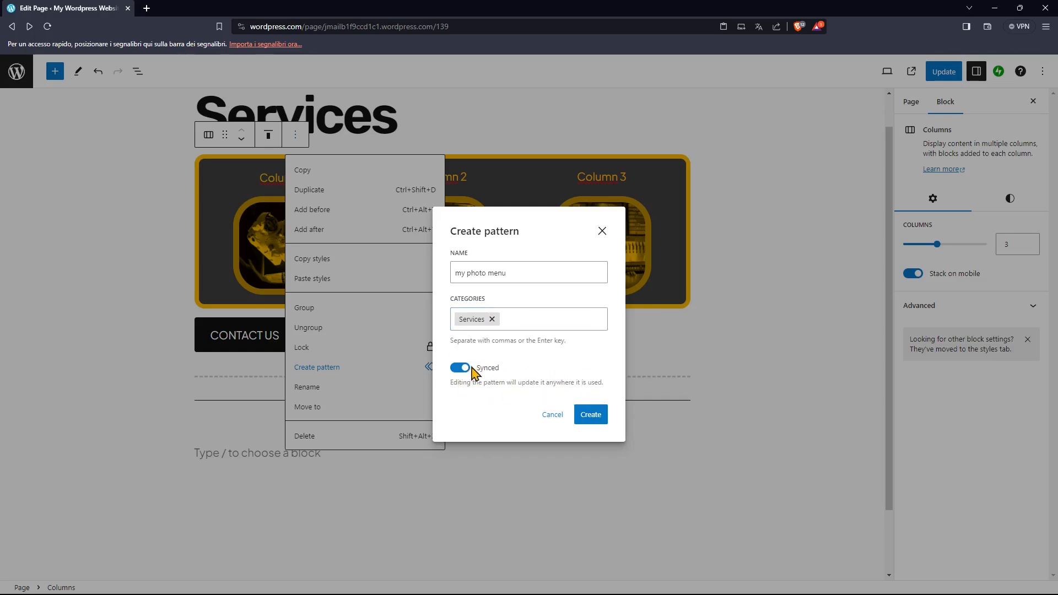
left_click(588, 413)
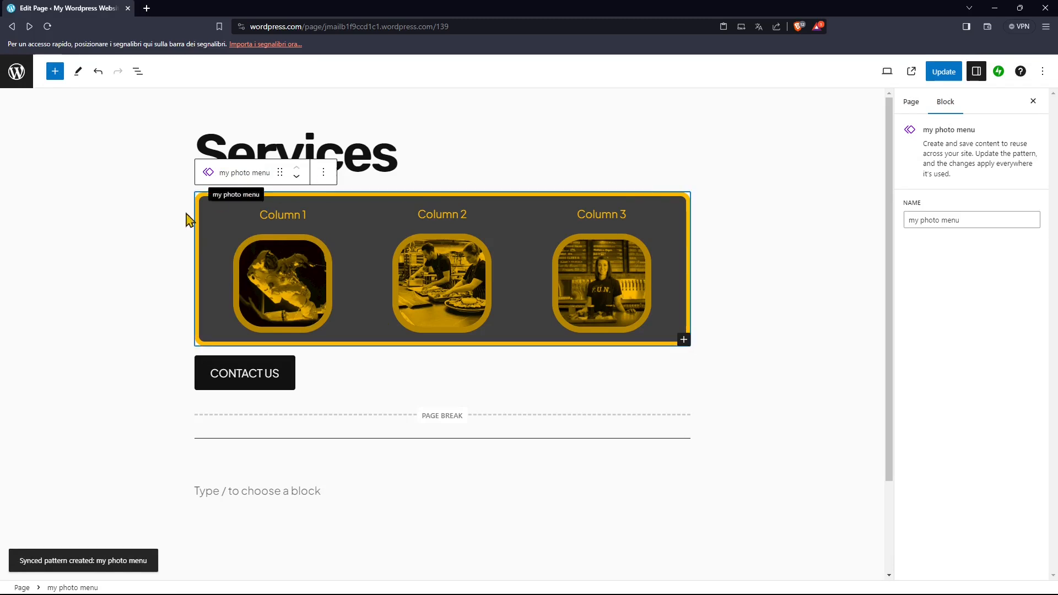
Detach the "my photo menu" pattern on the page so it becomes a regular Columns block.
left_click(323, 175)
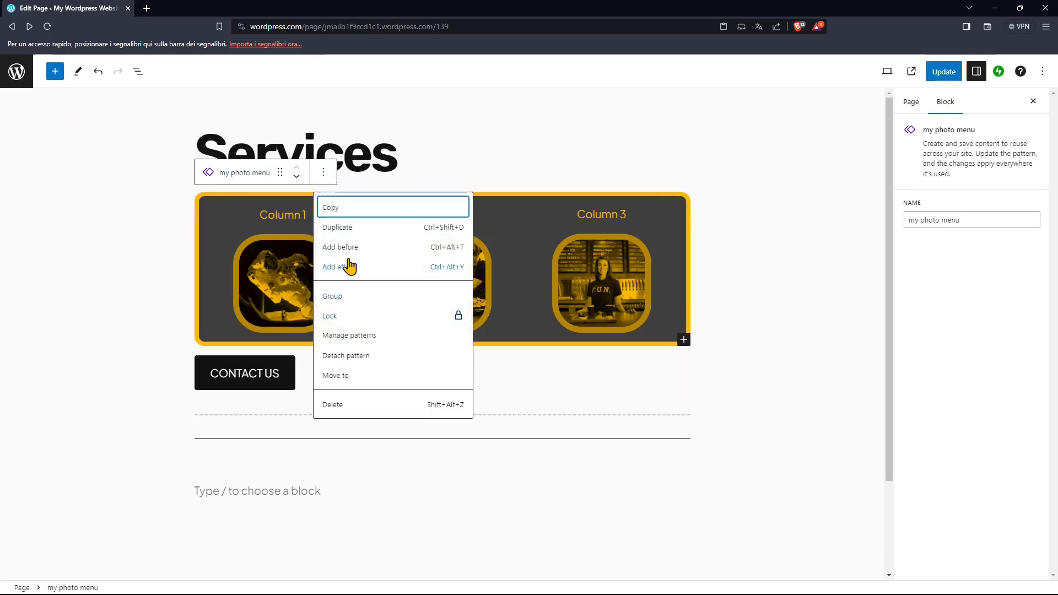
left_click(550, 261)
left_click(393, 207)
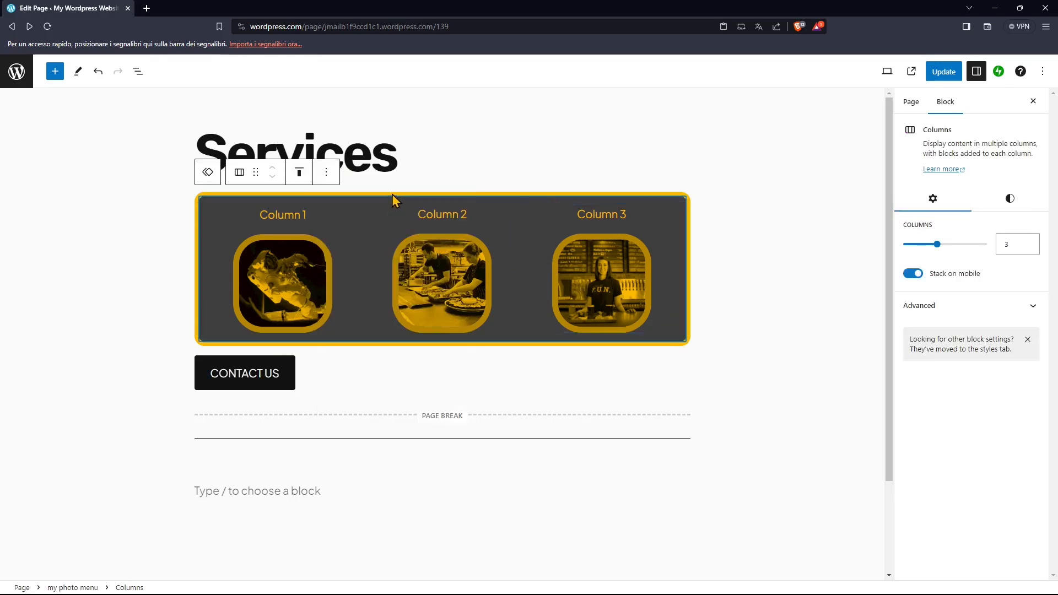
left_click(208, 173)
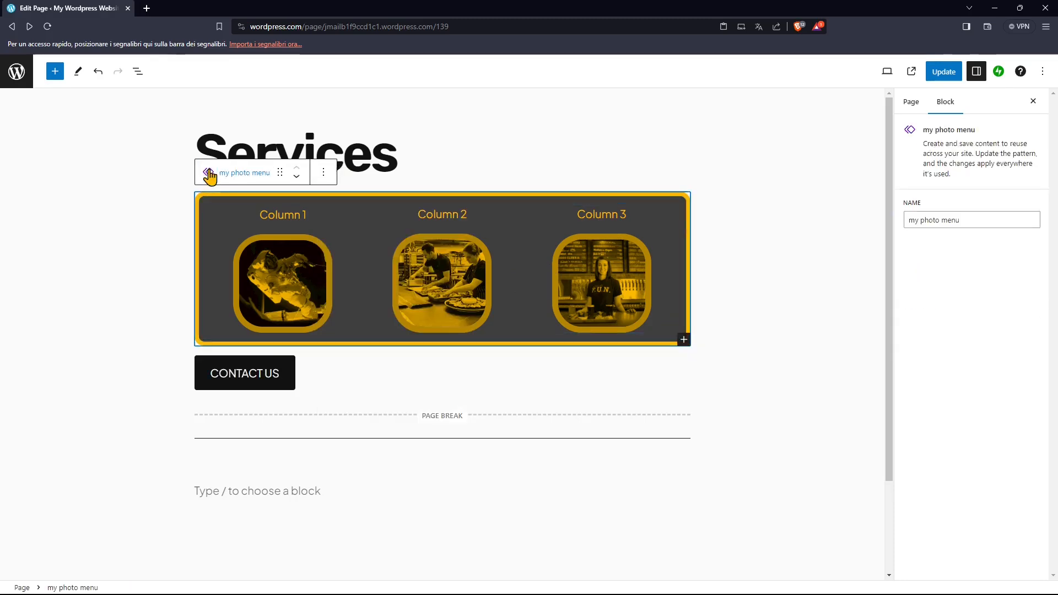
left_click(323, 173)
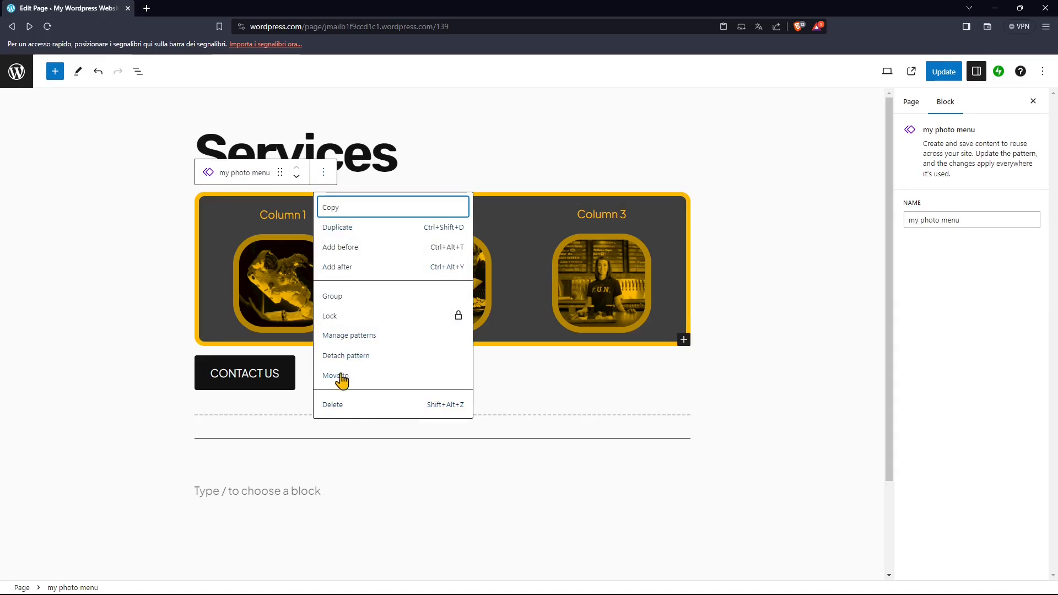
left_click(350, 359)
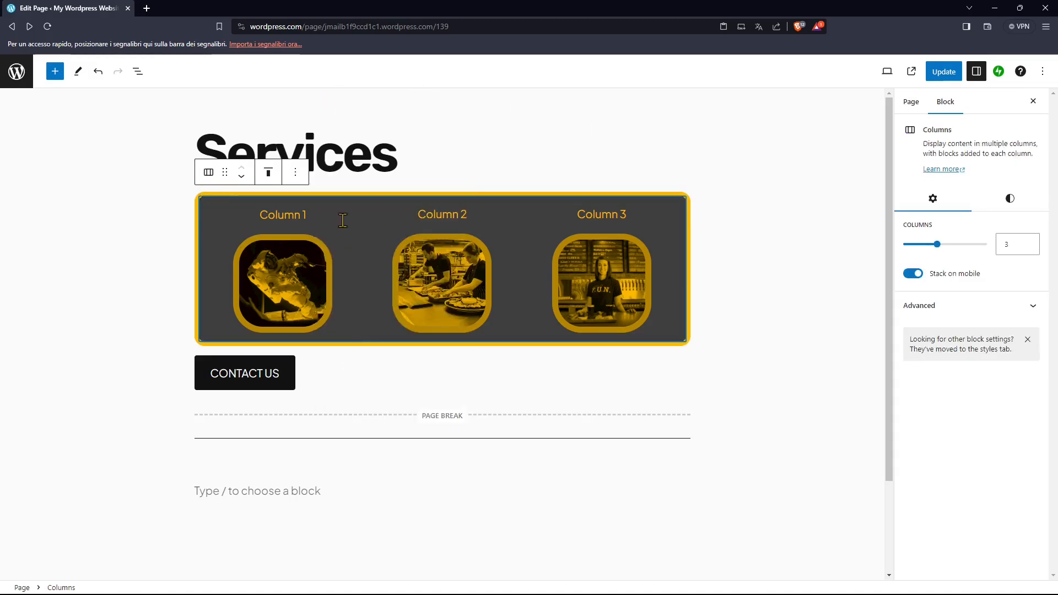
left_click(749, 207)
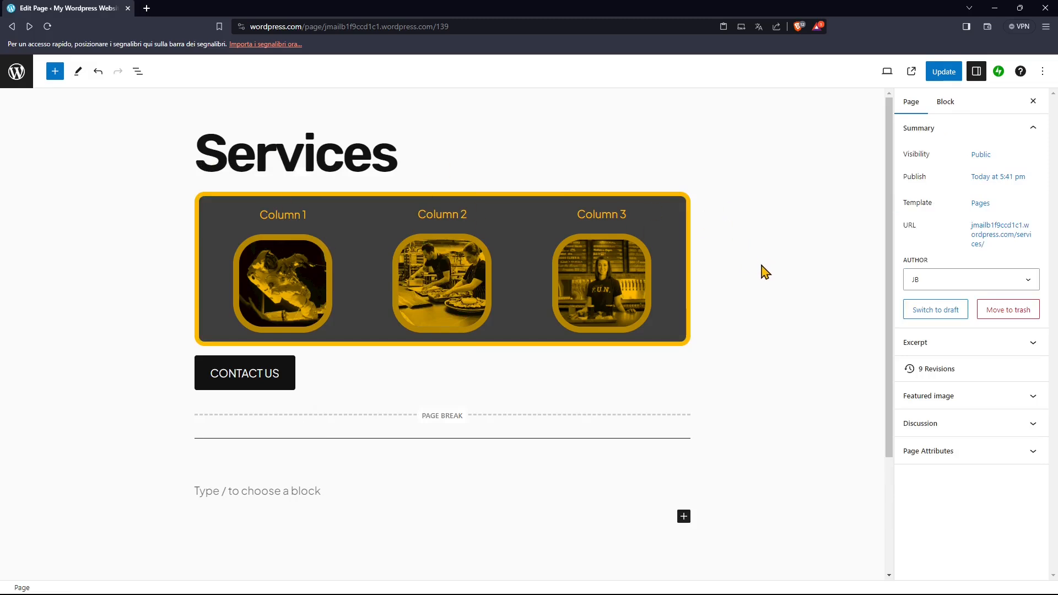